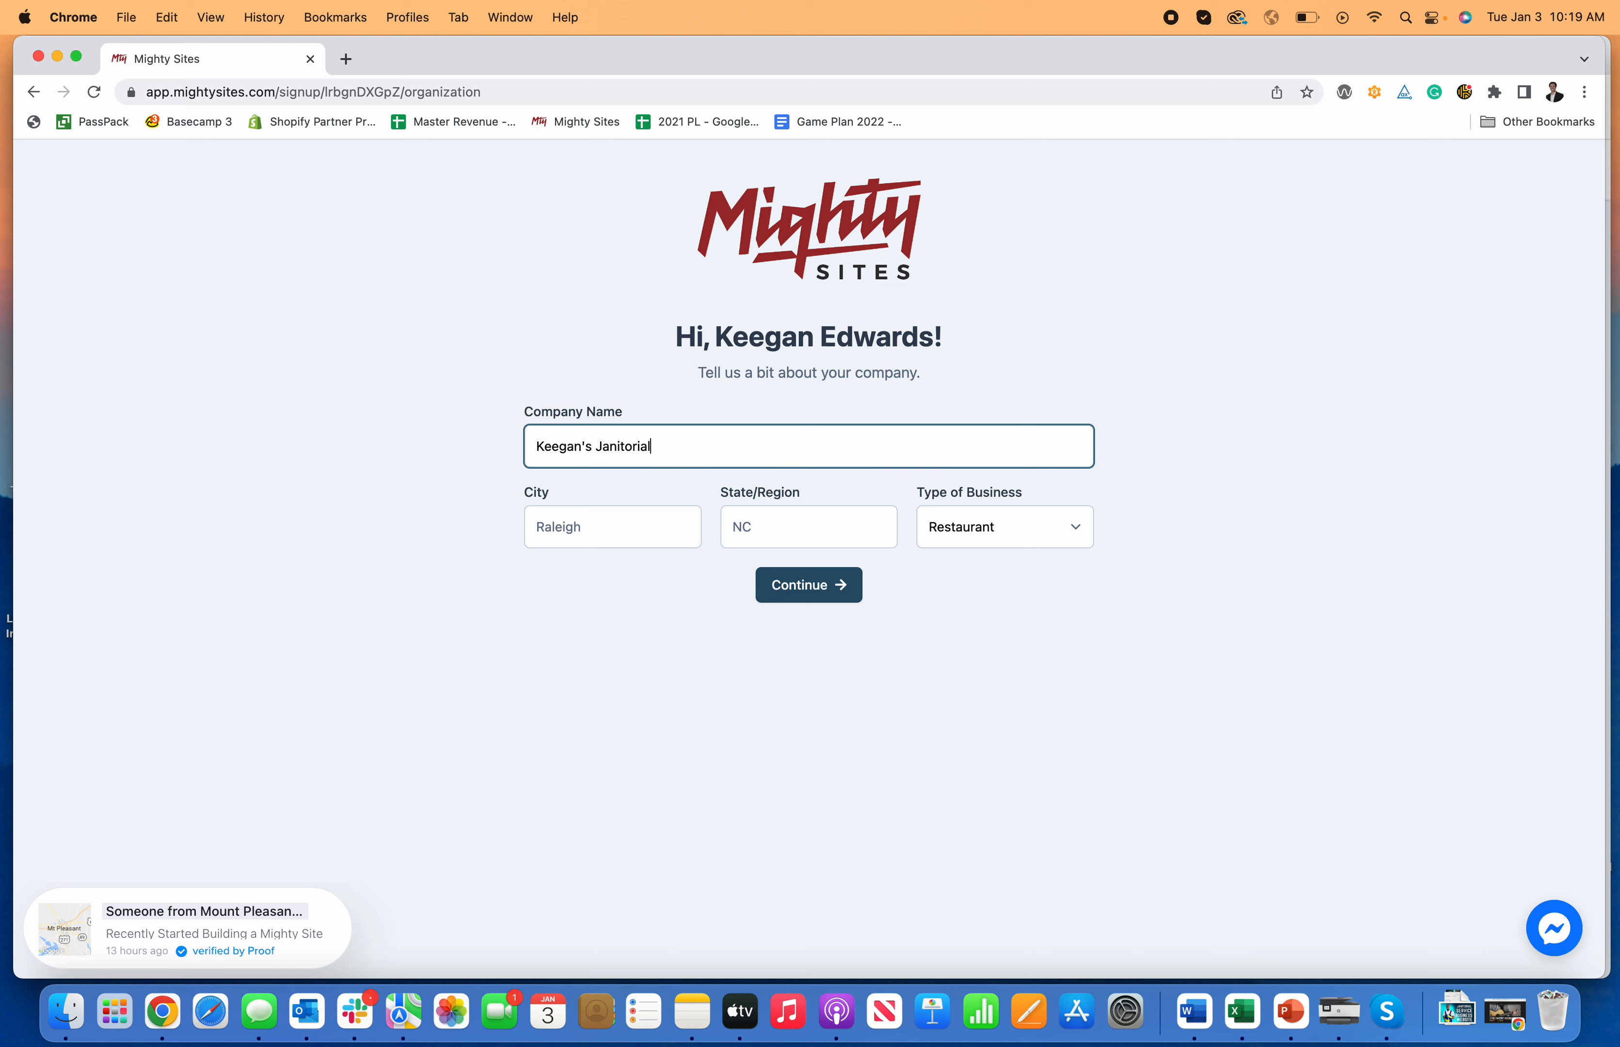
Step: Enter city Denver, state CO and business type Service, then submit the company details
click(604, 527)
text(Denver)
key(Tab)
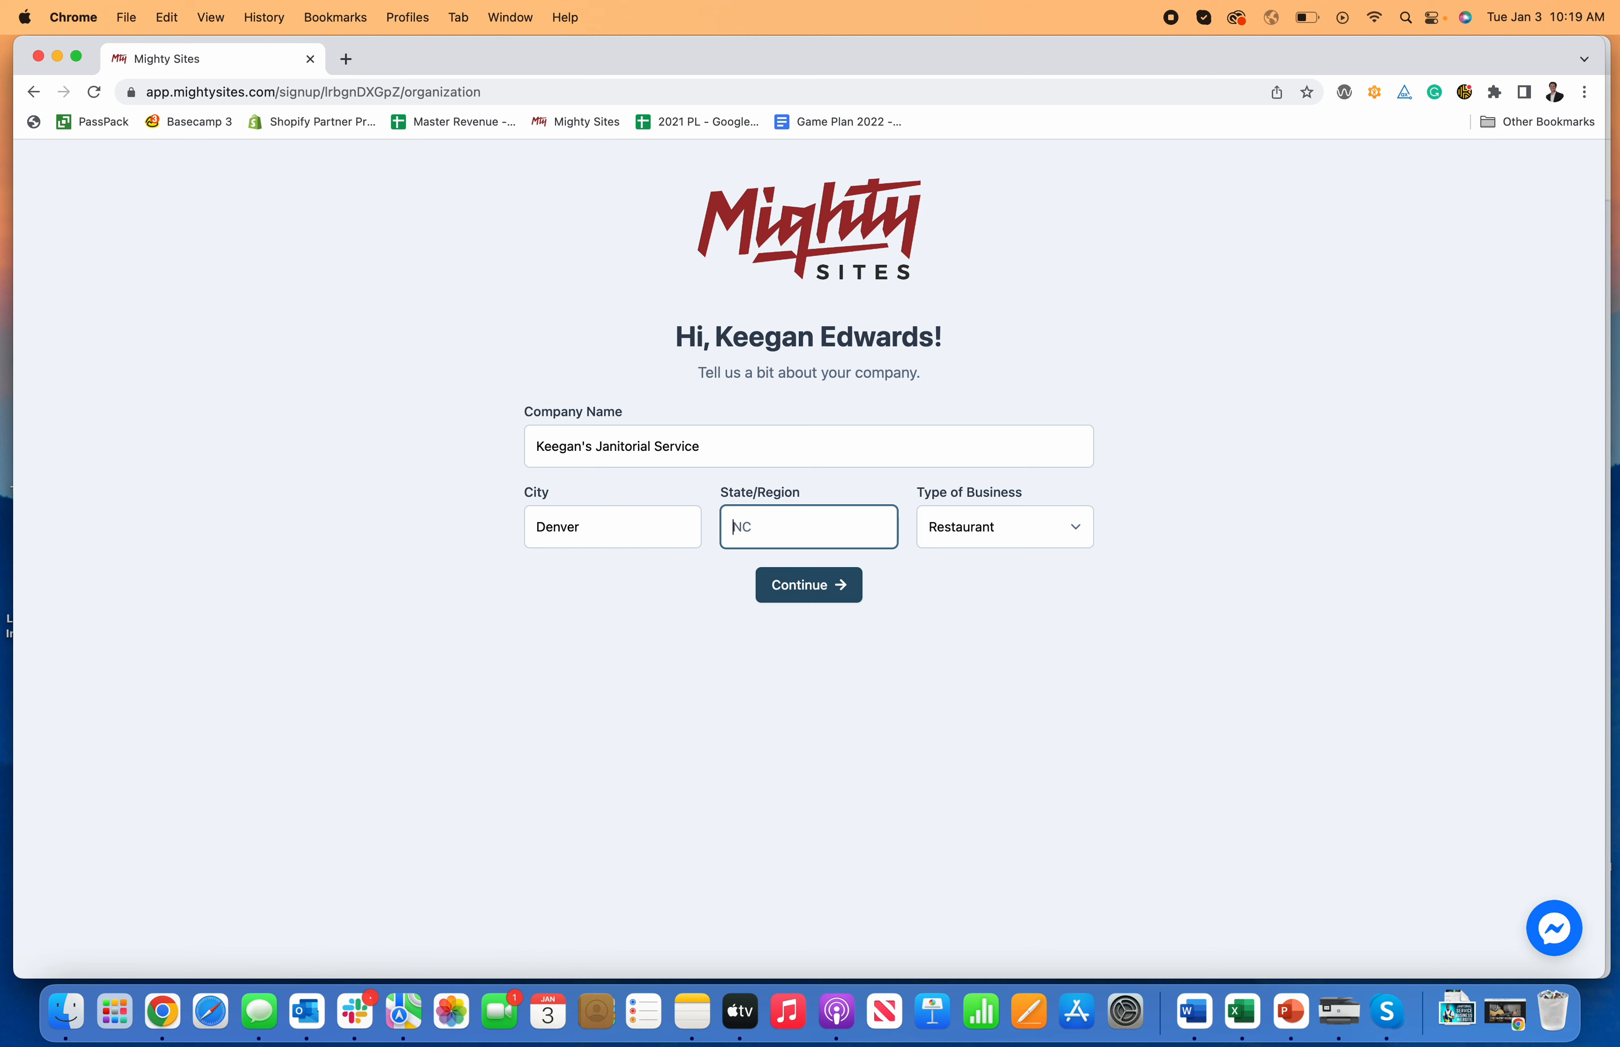
text(CO)
click(980, 527)
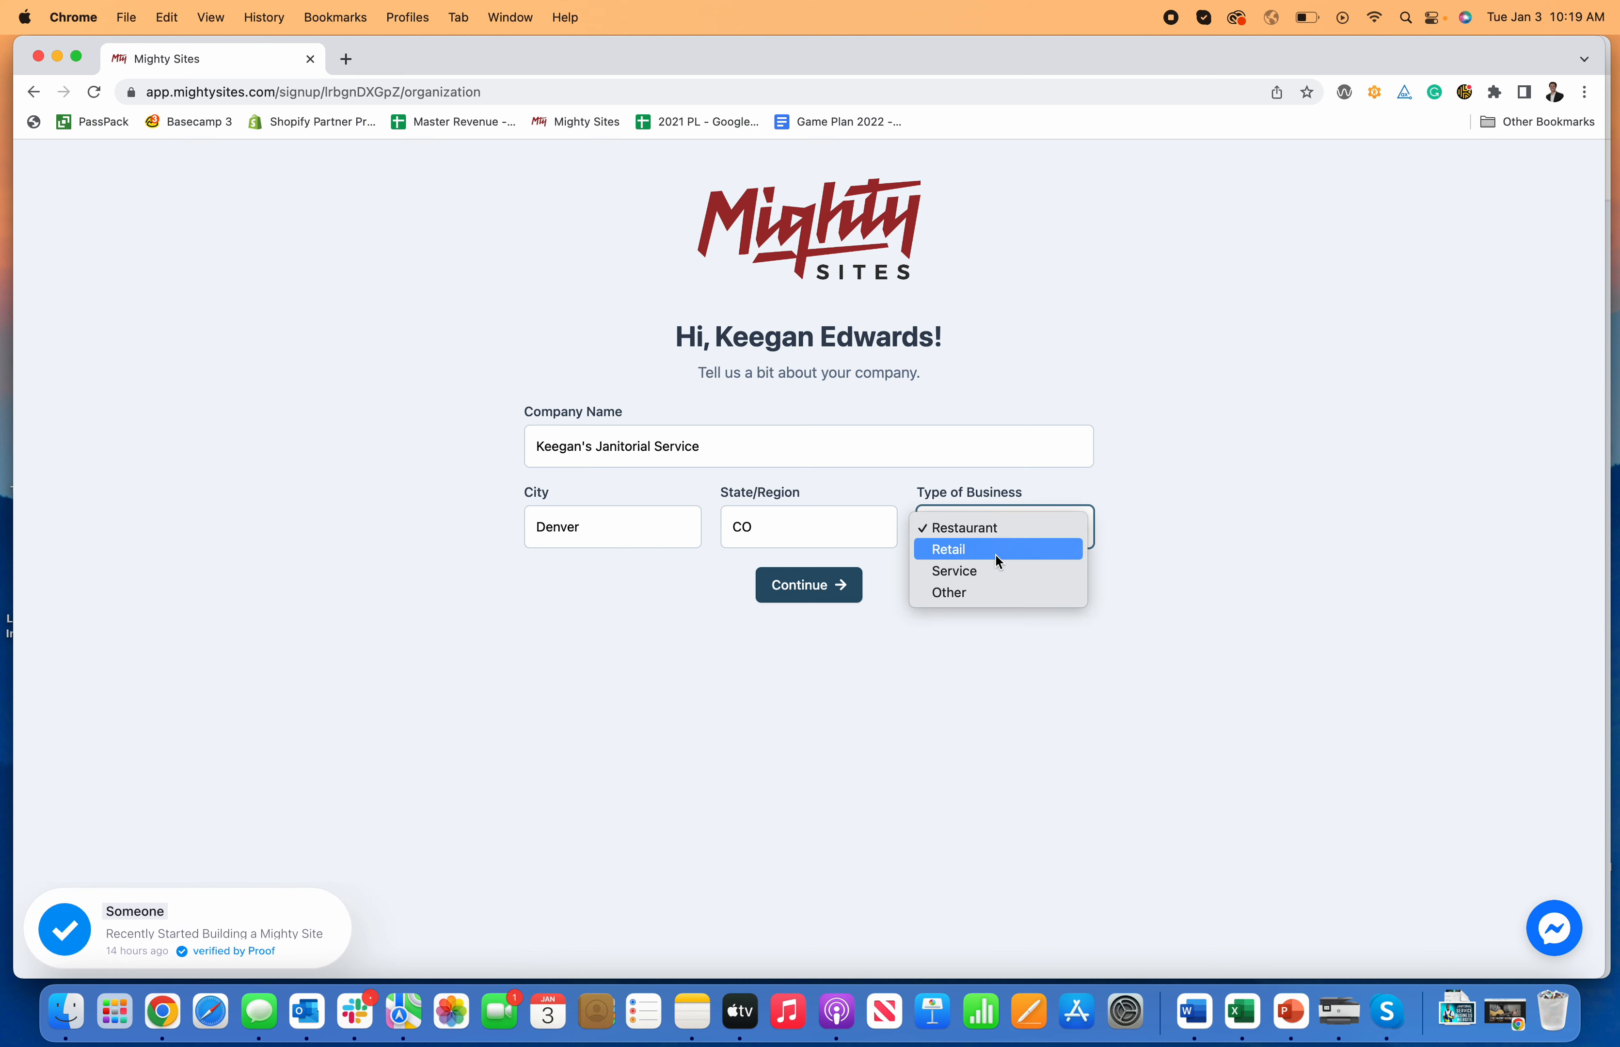
click(982, 572)
click(831, 595)
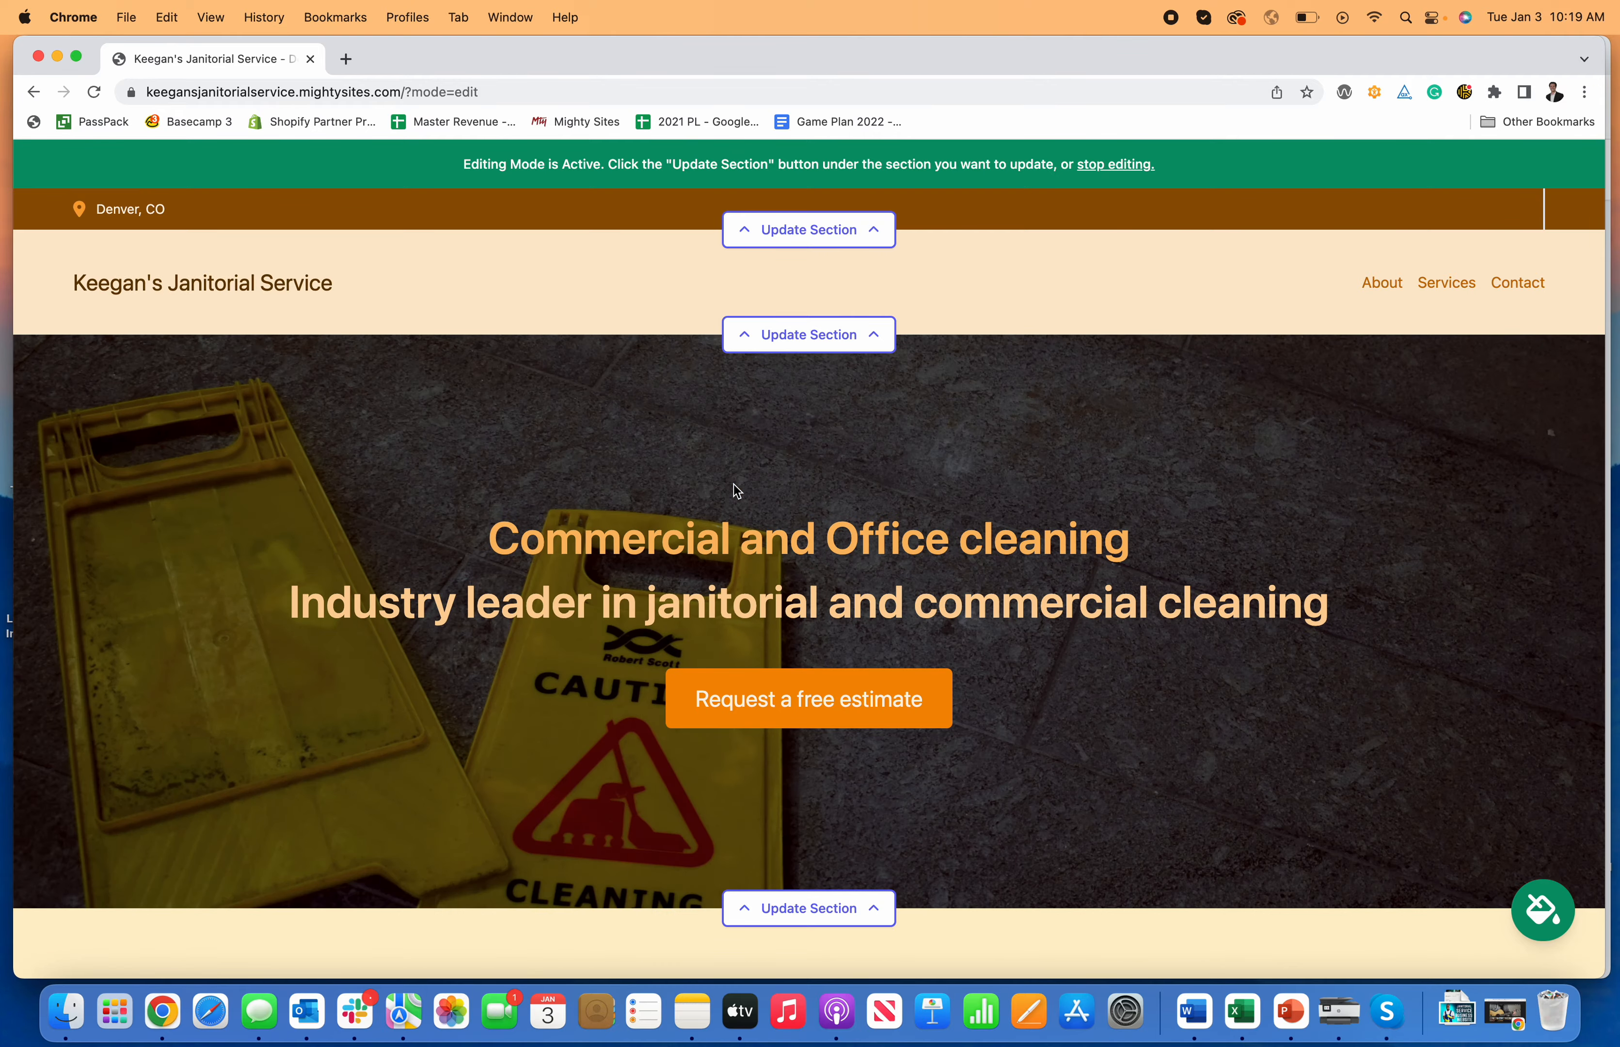
Step: Scroll through the hero, About Us, Services, contact form and footer, then back toward the top
scroll(738, 490, down, 10)
scroll(735, 490, down, 15)
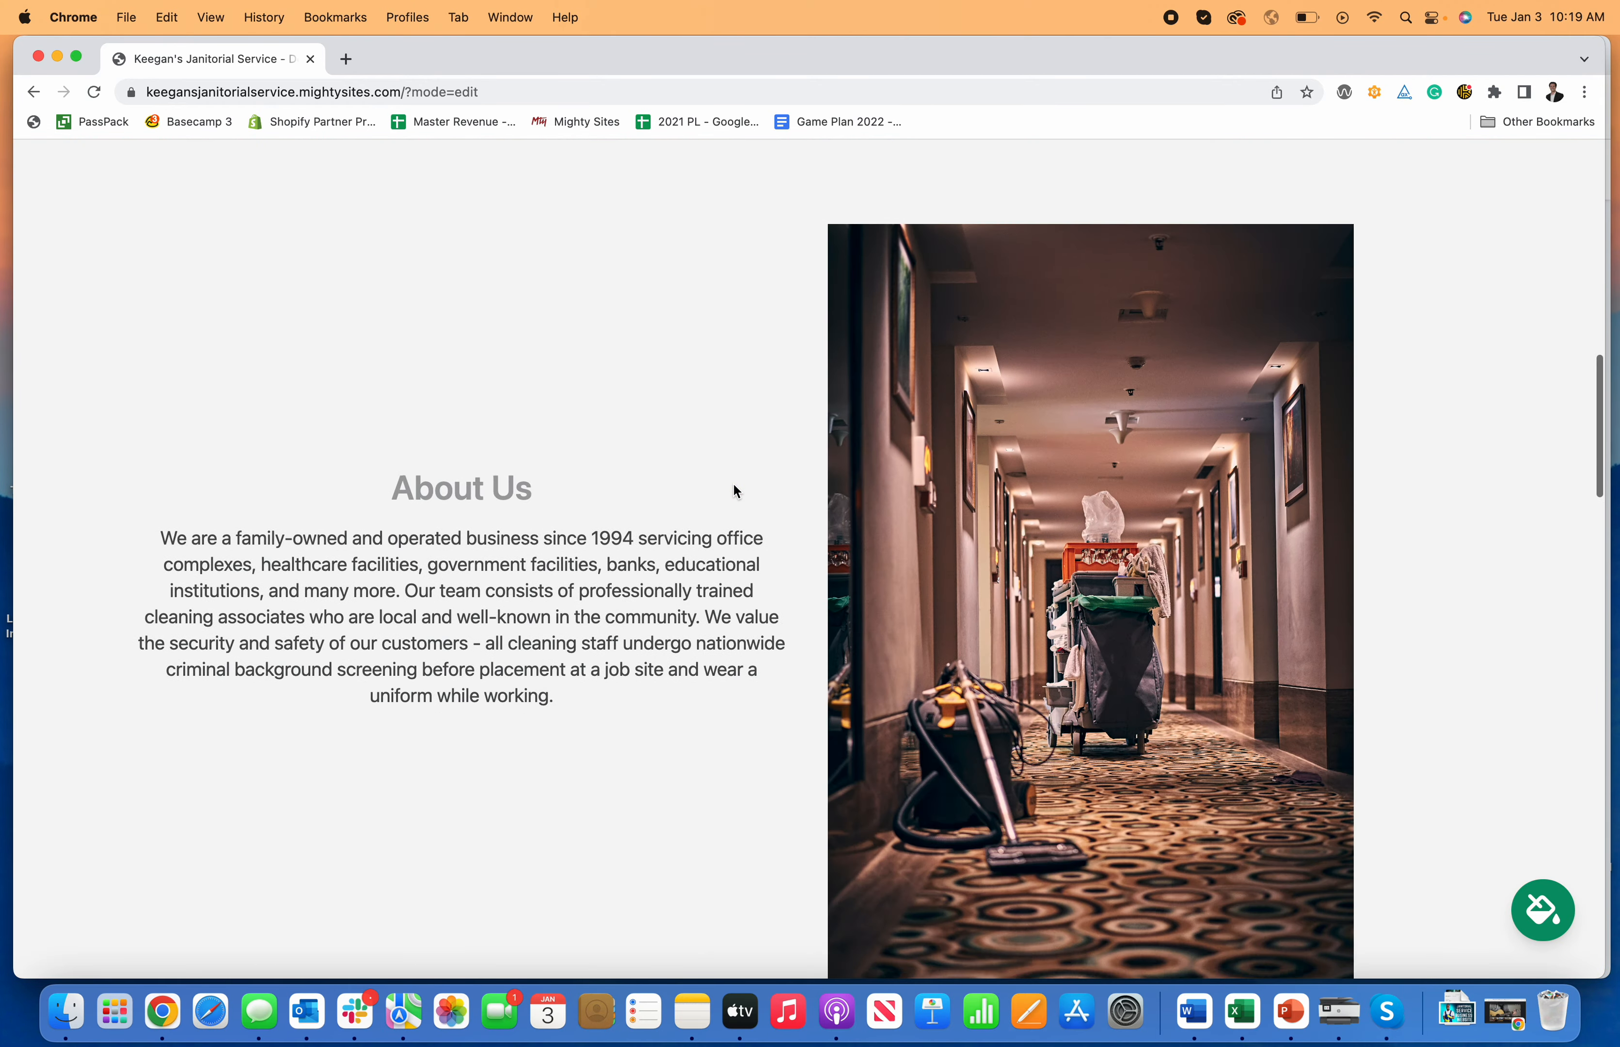
scroll(735, 490, down, 15)
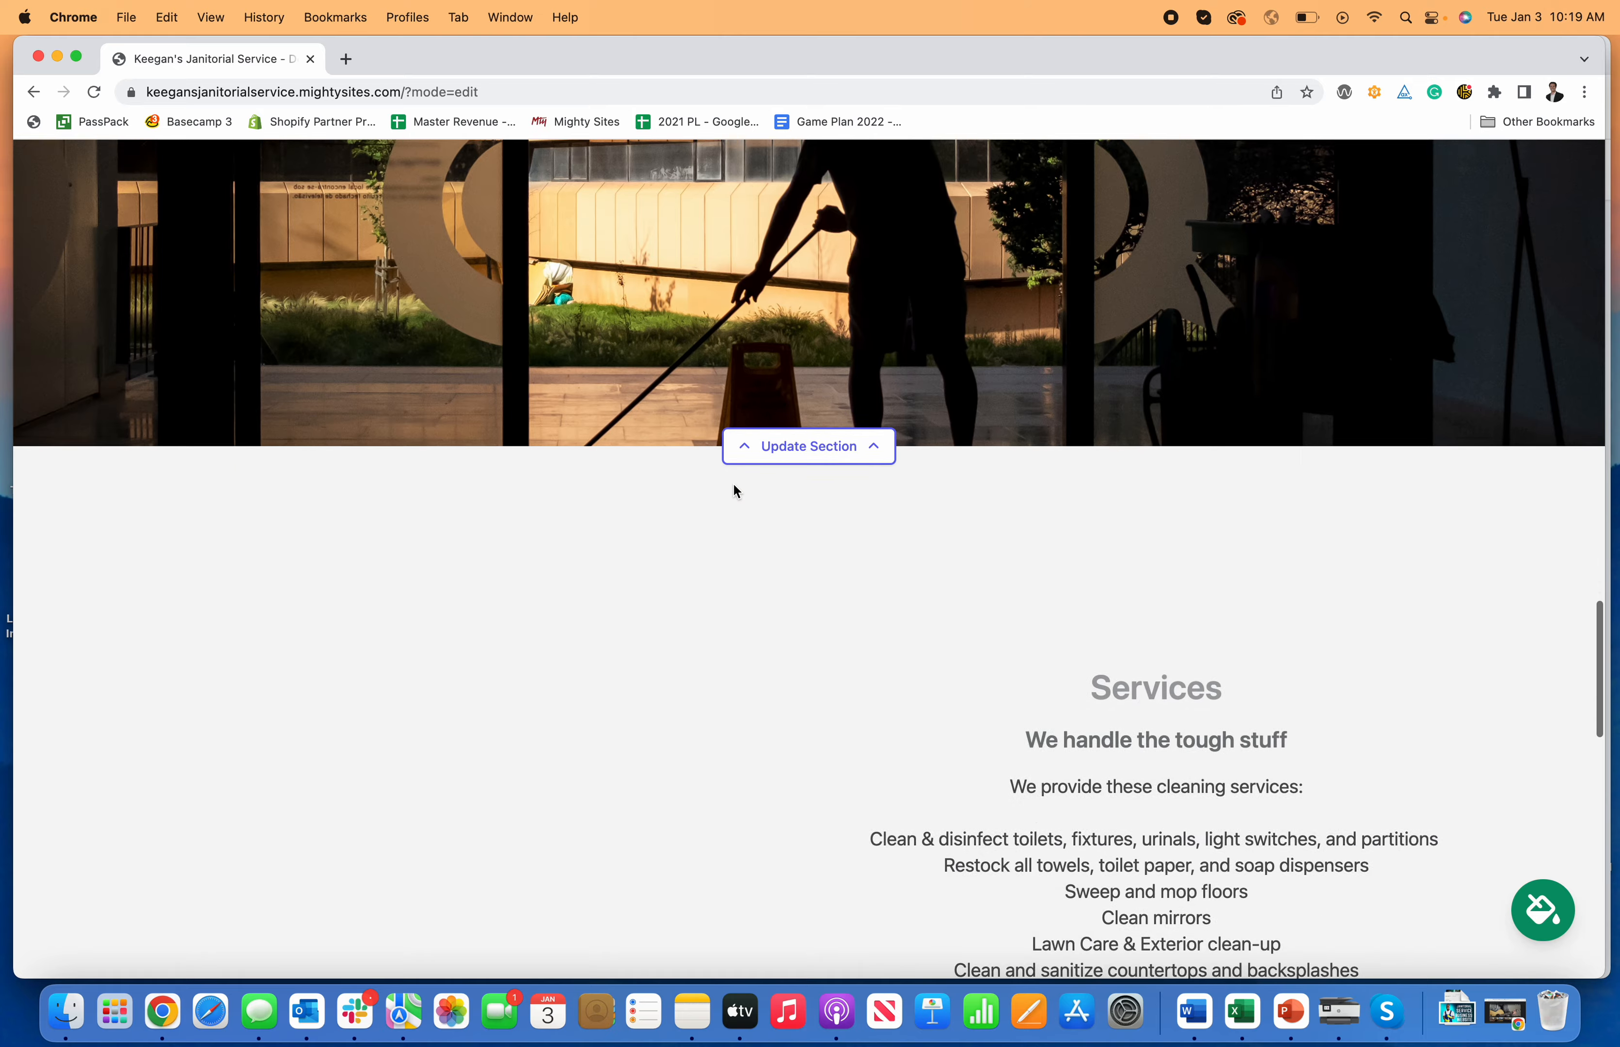
scroll(733, 481, down, 10)
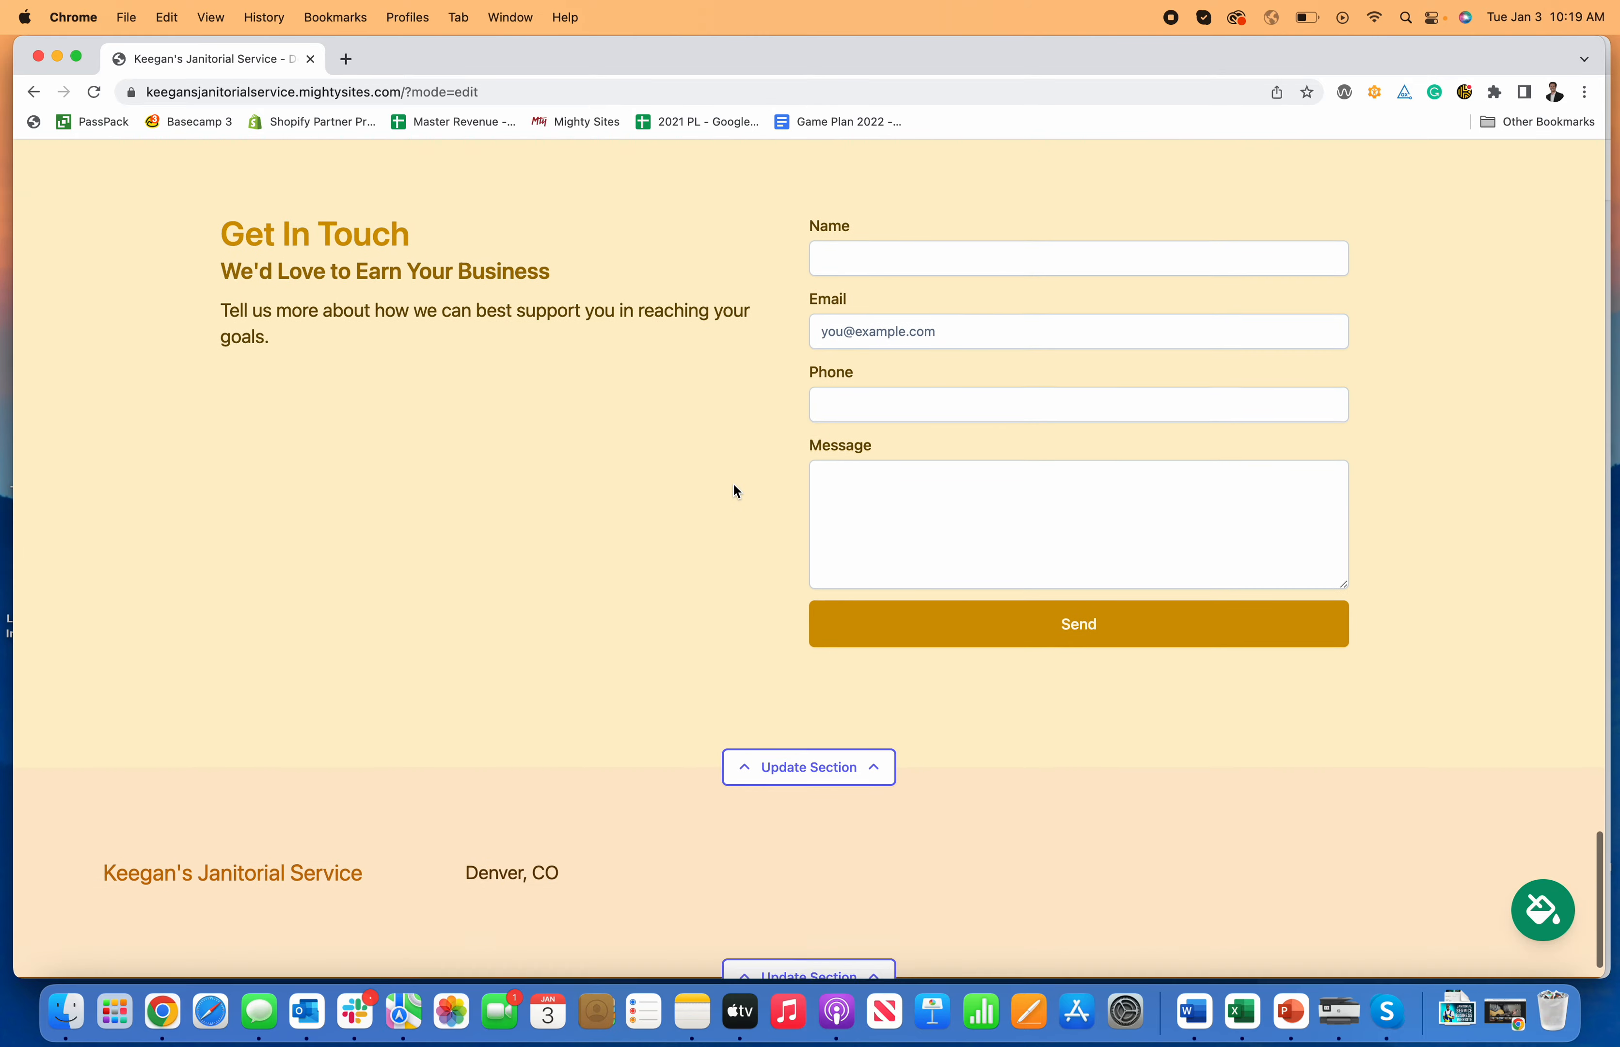
scroll(733, 481, up, 12)
scroll(733, 482, up, 20)
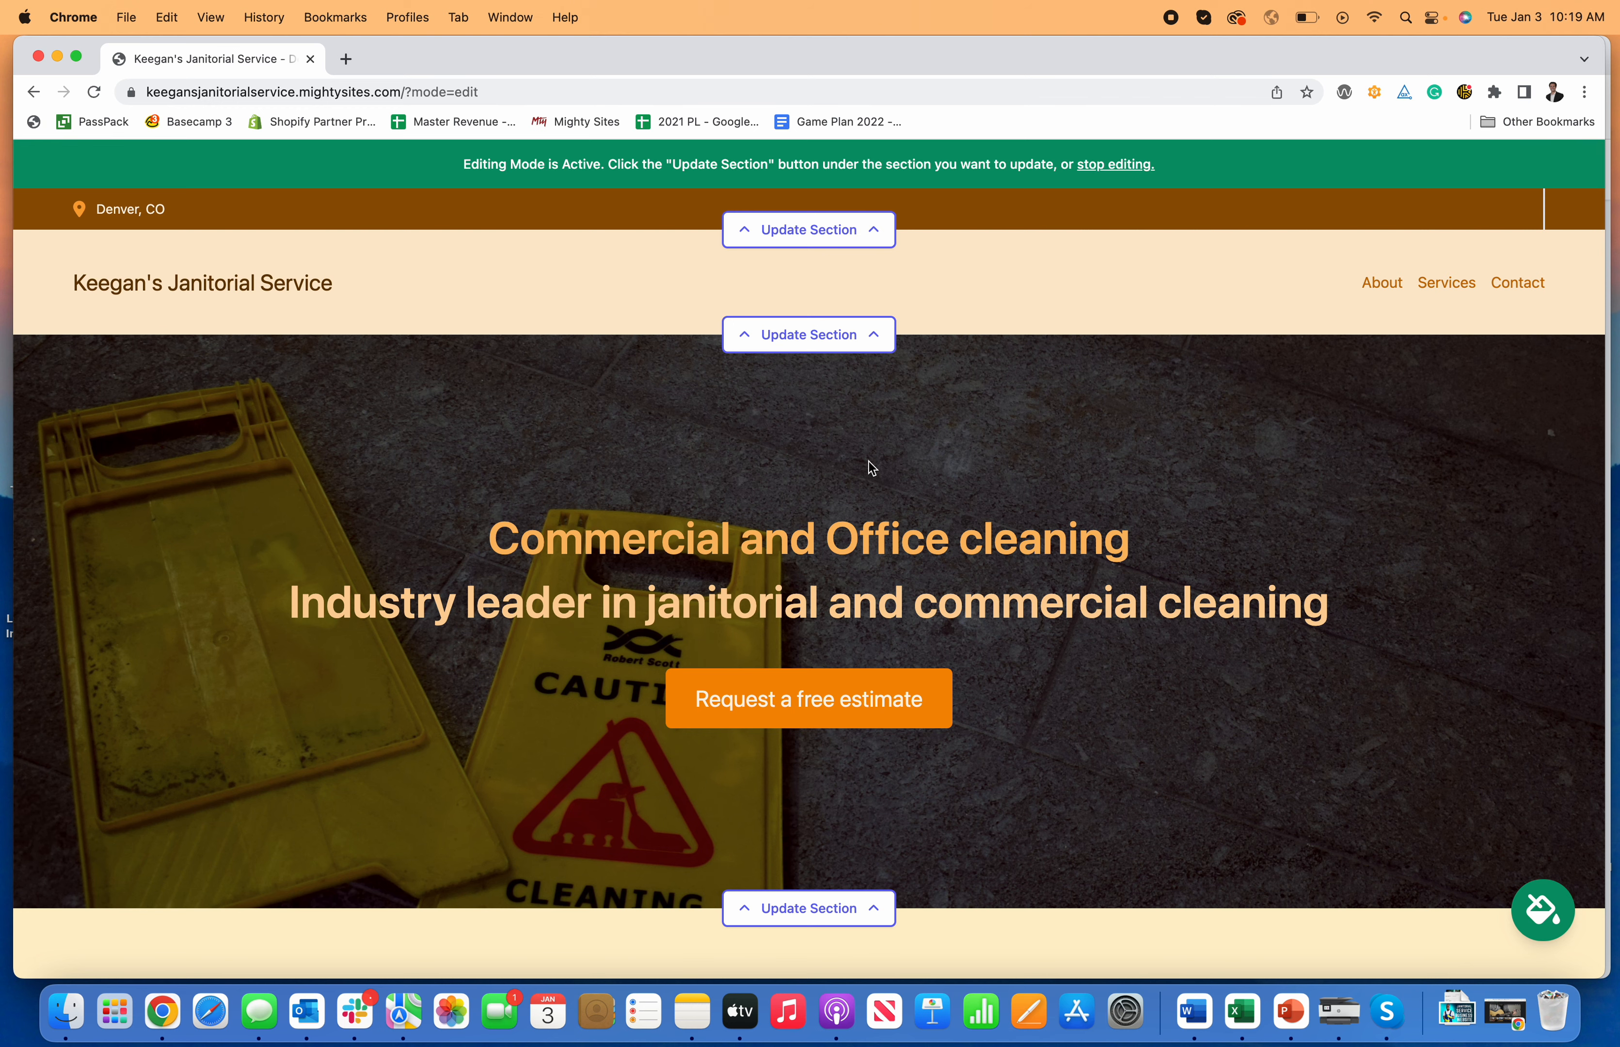
Step: Preview the blue, pink-and-maroon and teal colour themes on the site
click(1544, 910)
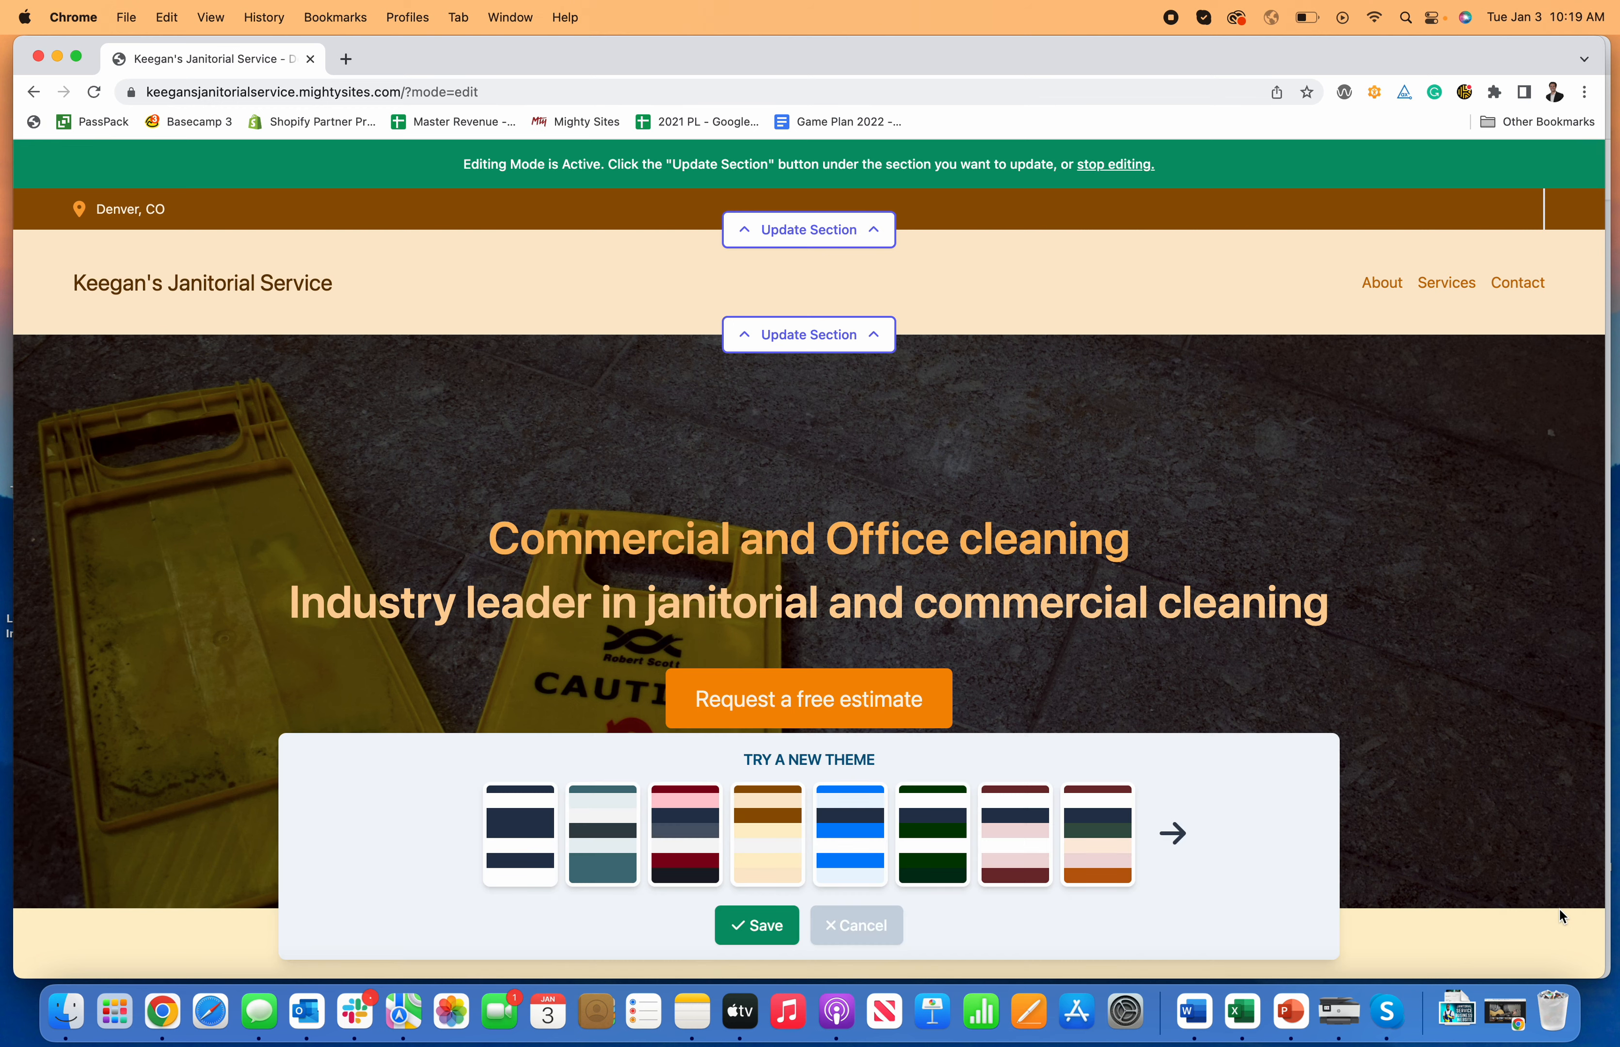
click(869, 832)
scroll(823, 715, down, 5)
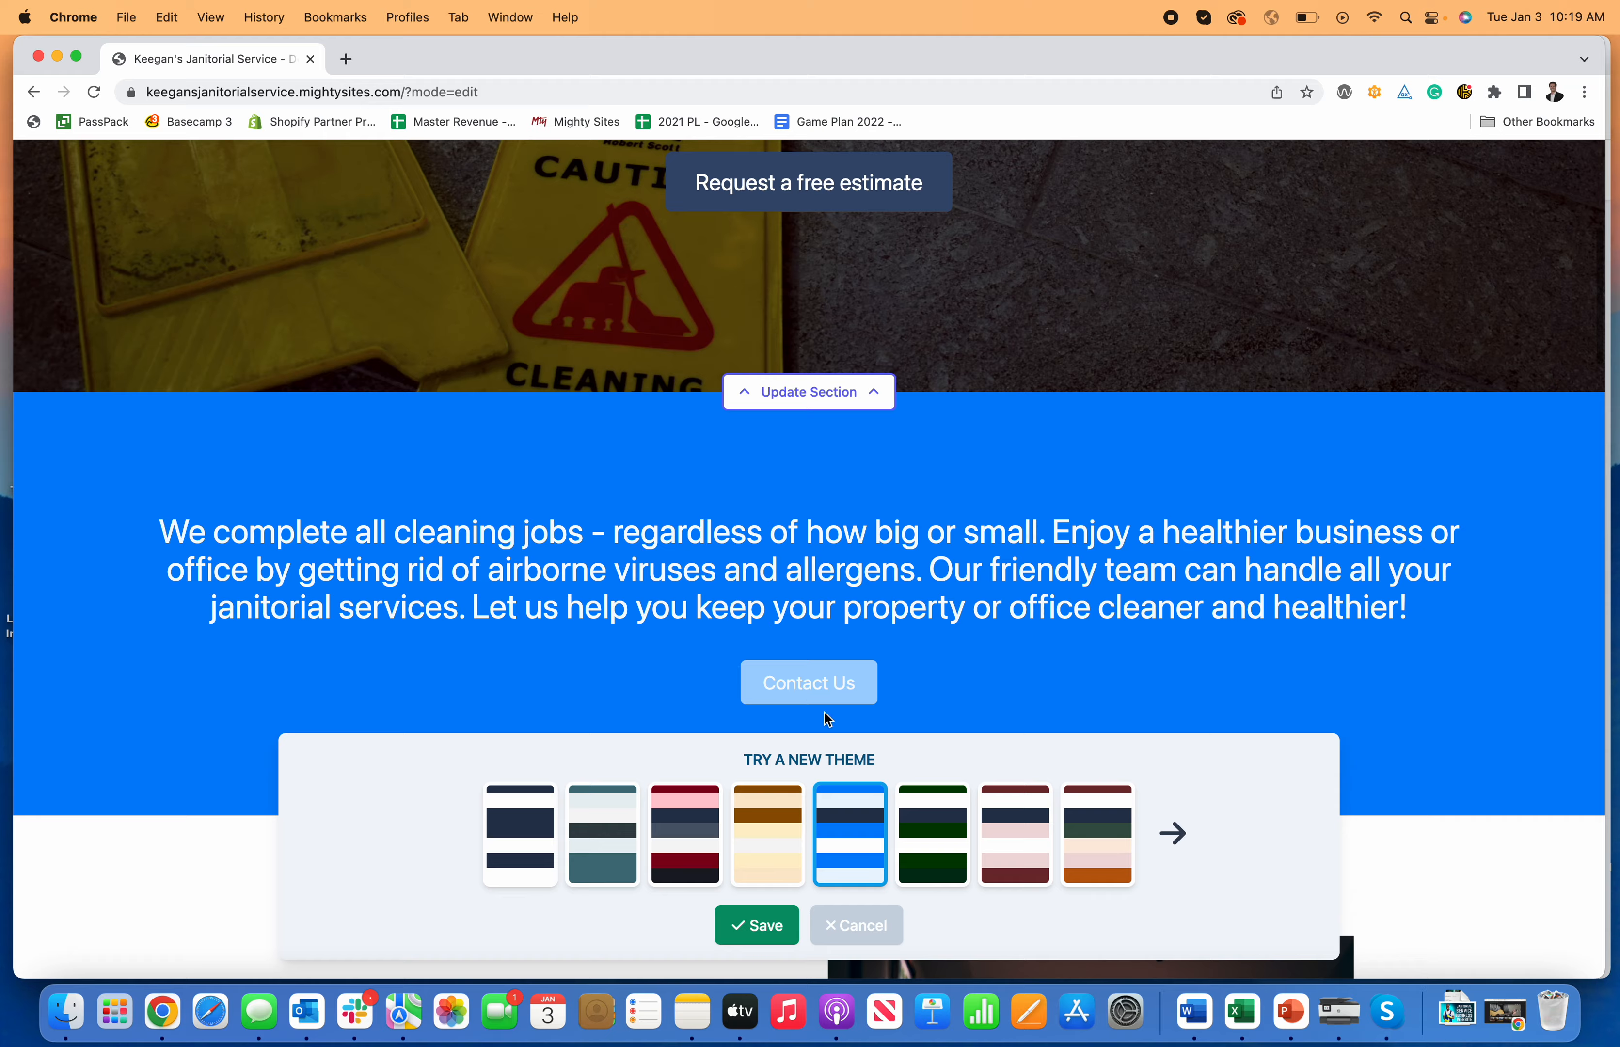
click(1007, 840)
scroll(856, 606, up, 2)
scroll(855, 605, up, 5)
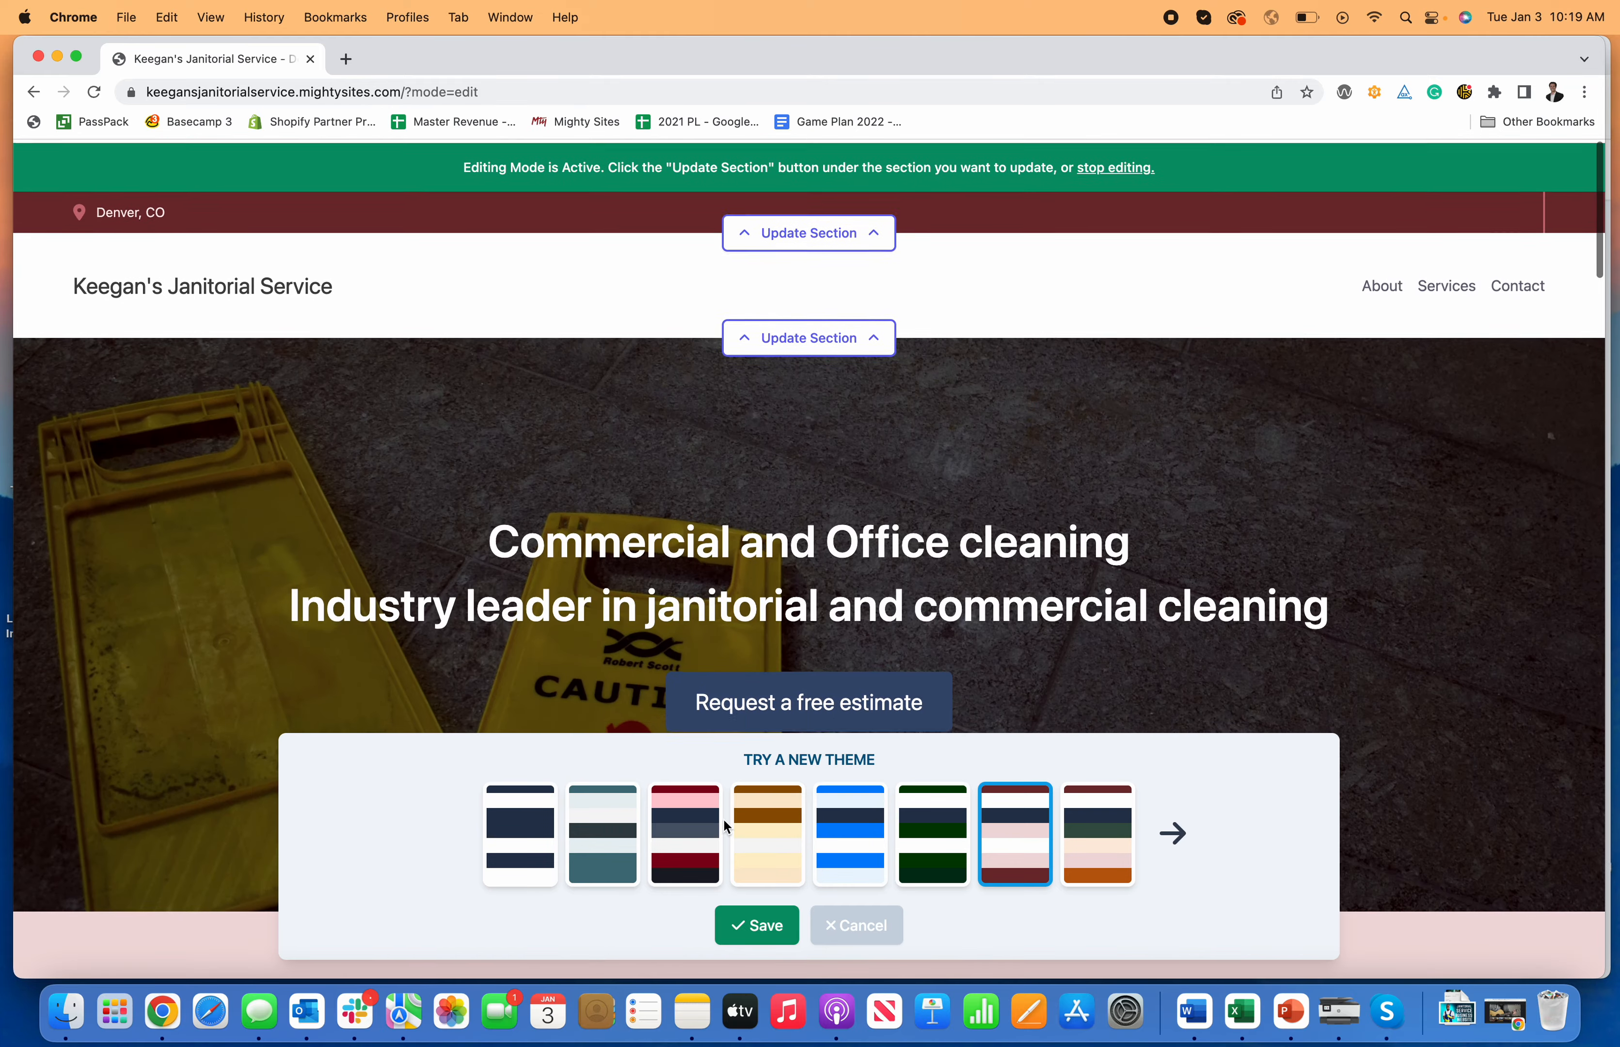
click(624, 864)
scroll(676, 584, down, 4)
scroll(676, 587, down, 5)
scroll(921, 736, up, 10)
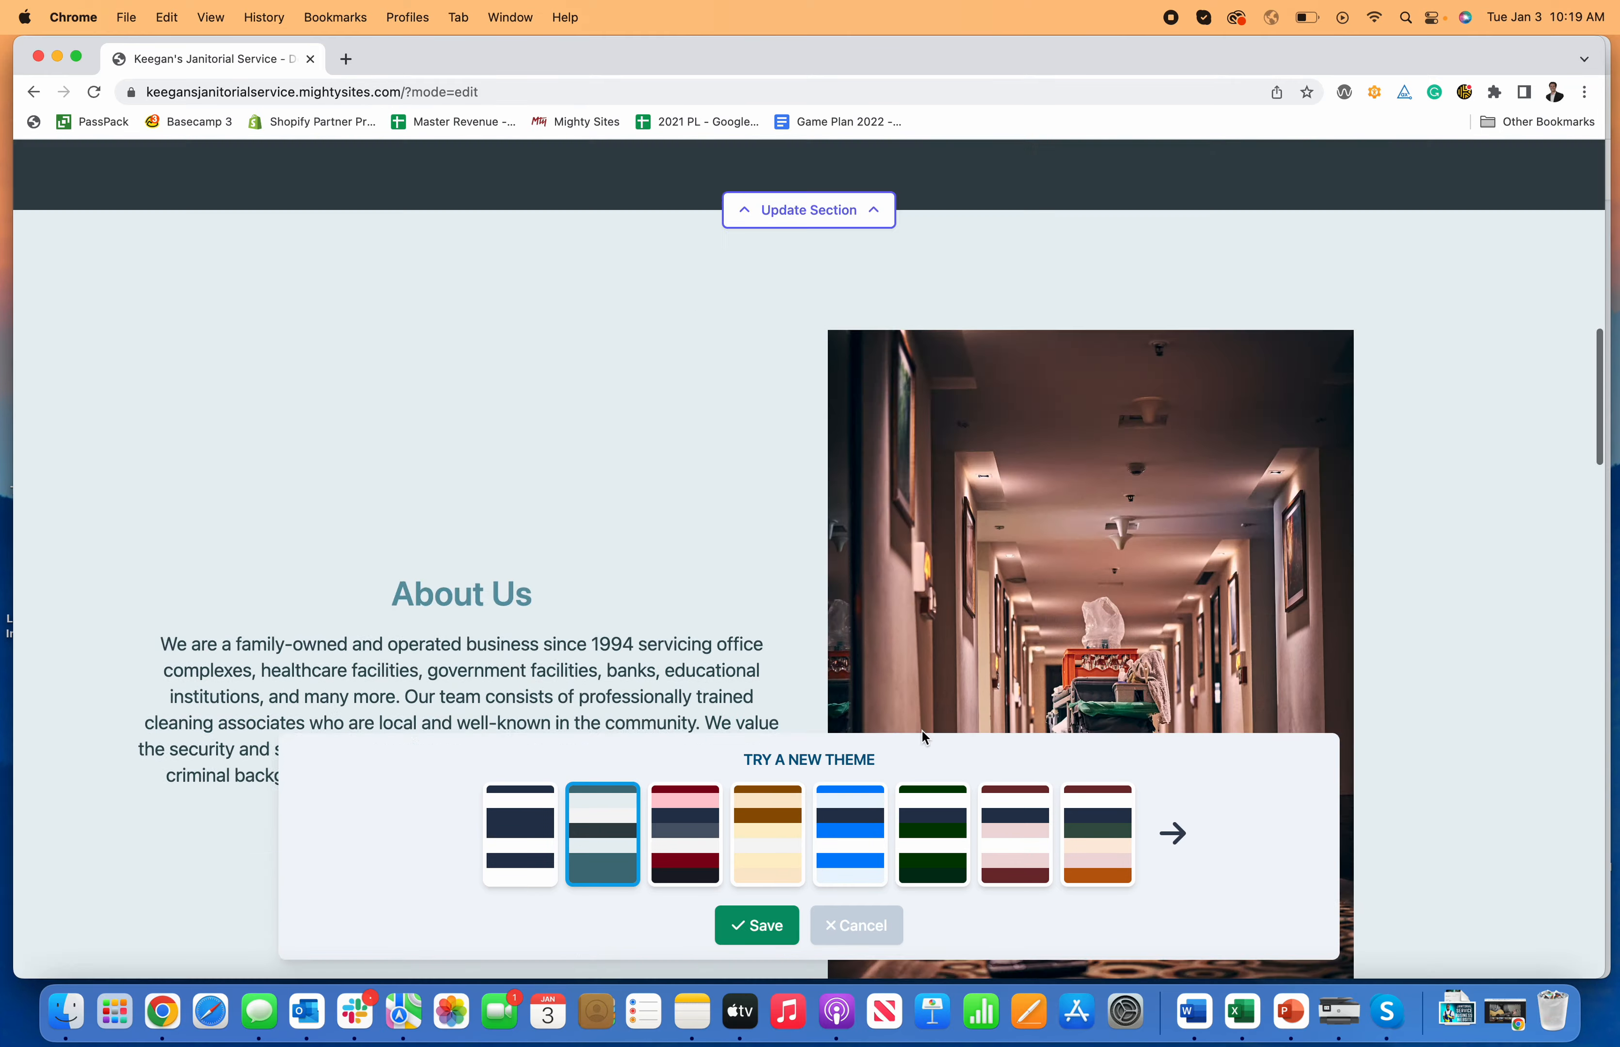
Step: Preview the navy-and-white and orange-text themes from the next set of swatches
click(1185, 872)
click(843, 840)
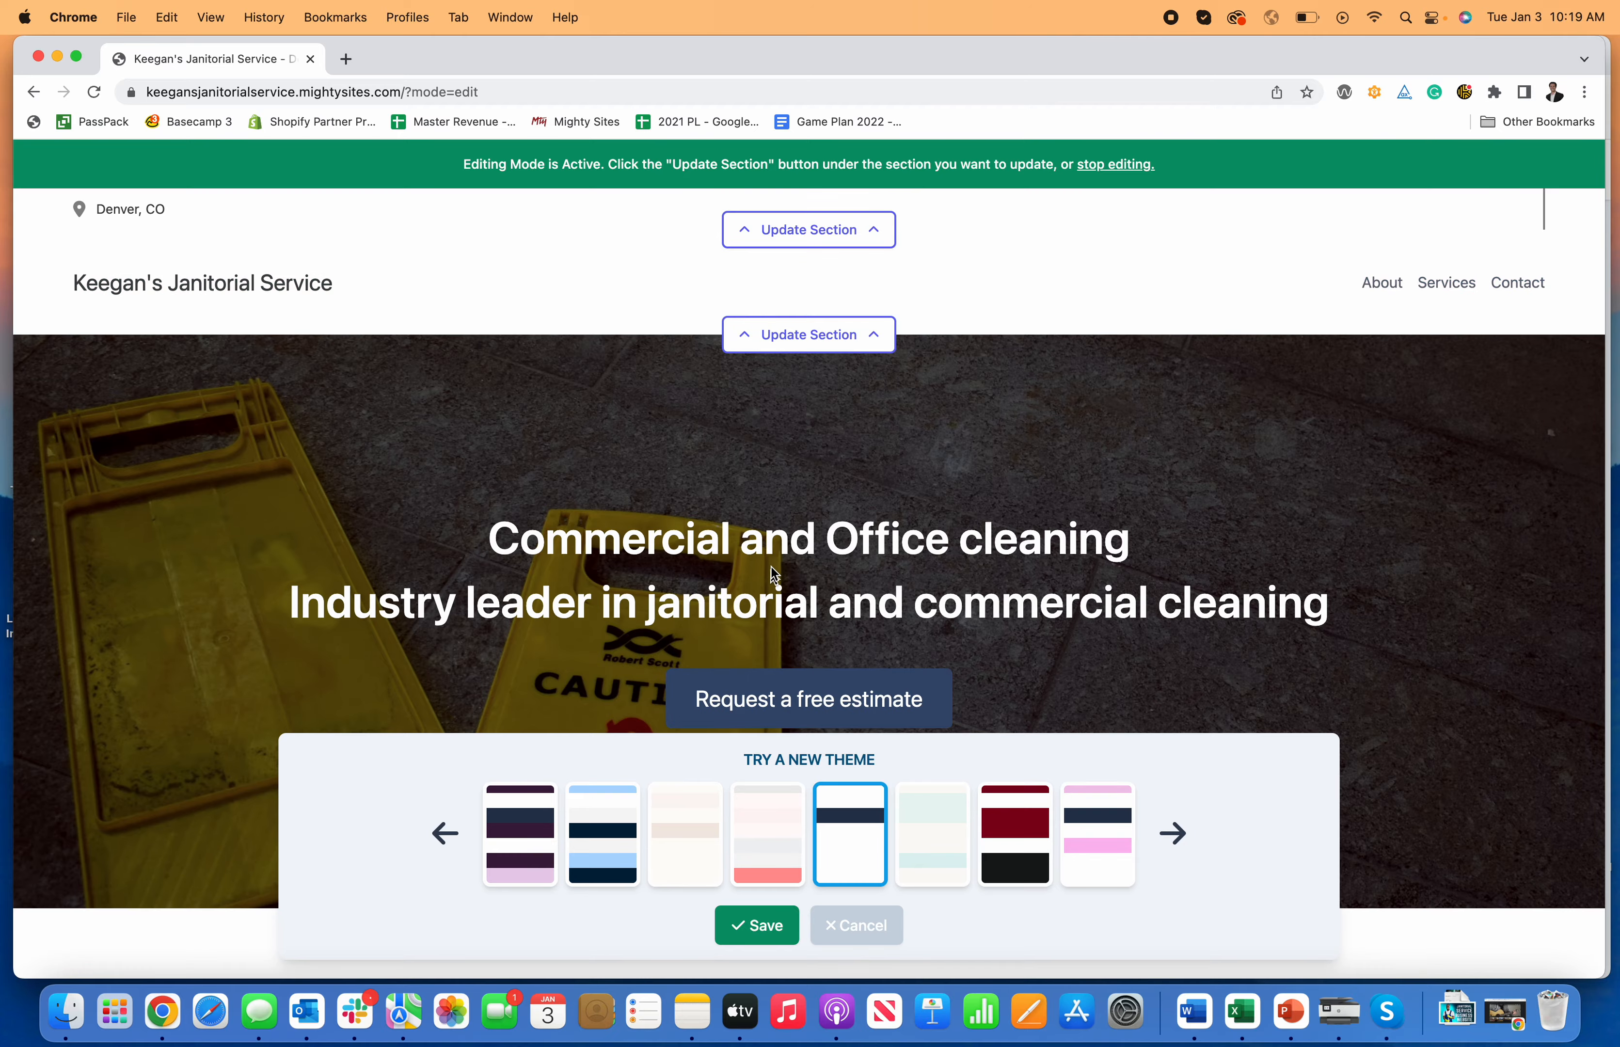
scroll(783, 576, down, 6)
scroll(790, 579, down, 7)
click(705, 810)
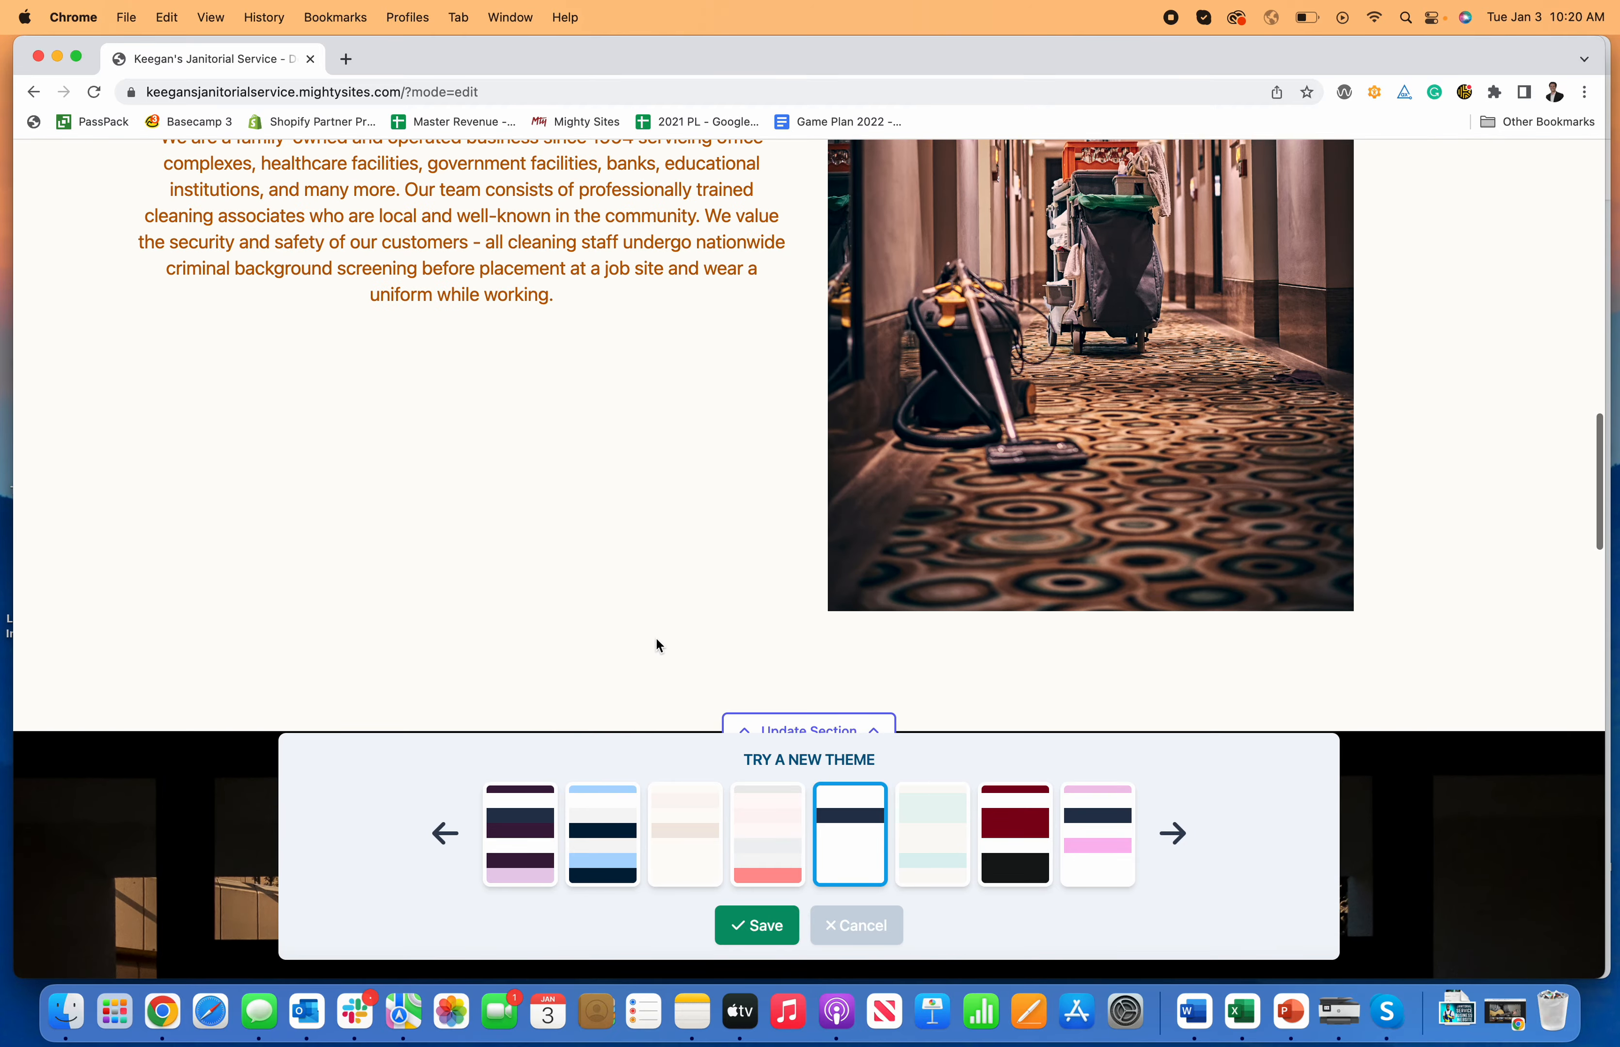
scroll(654, 572, down, 10)
scroll(653, 565, up, 15)
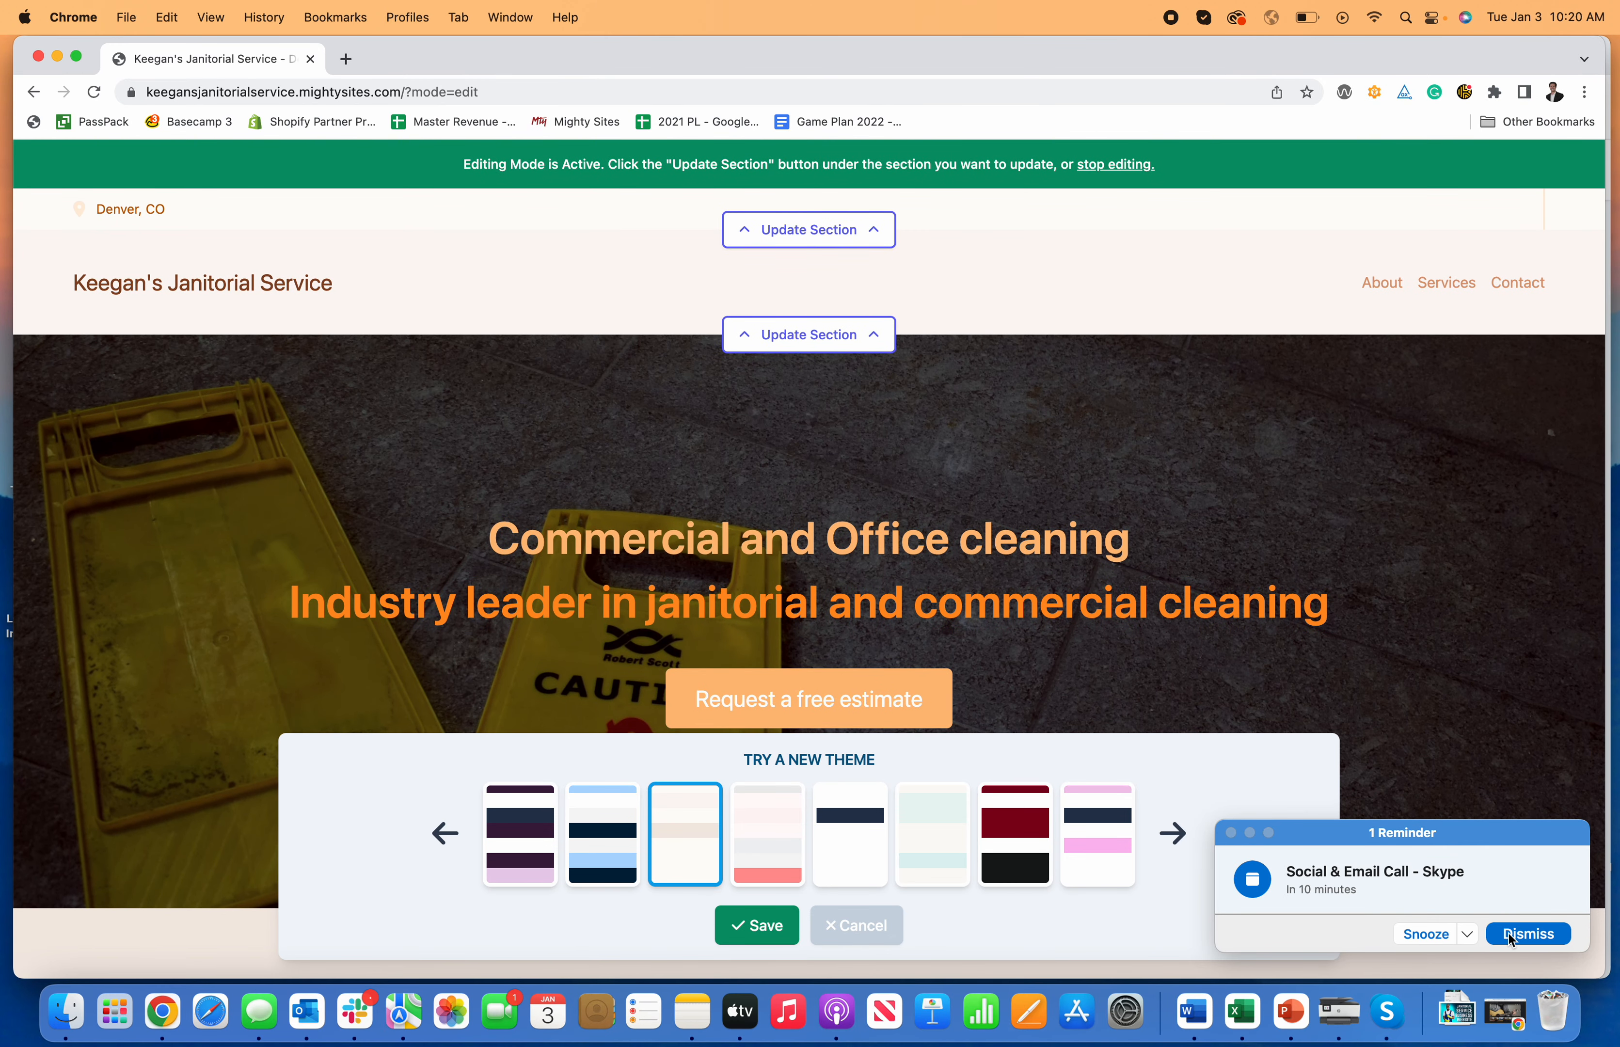
Step: Try the dark red, dark navy, olive and light blue themes, then save the muted sage-green theme
click(1510, 939)
click(1021, 845)
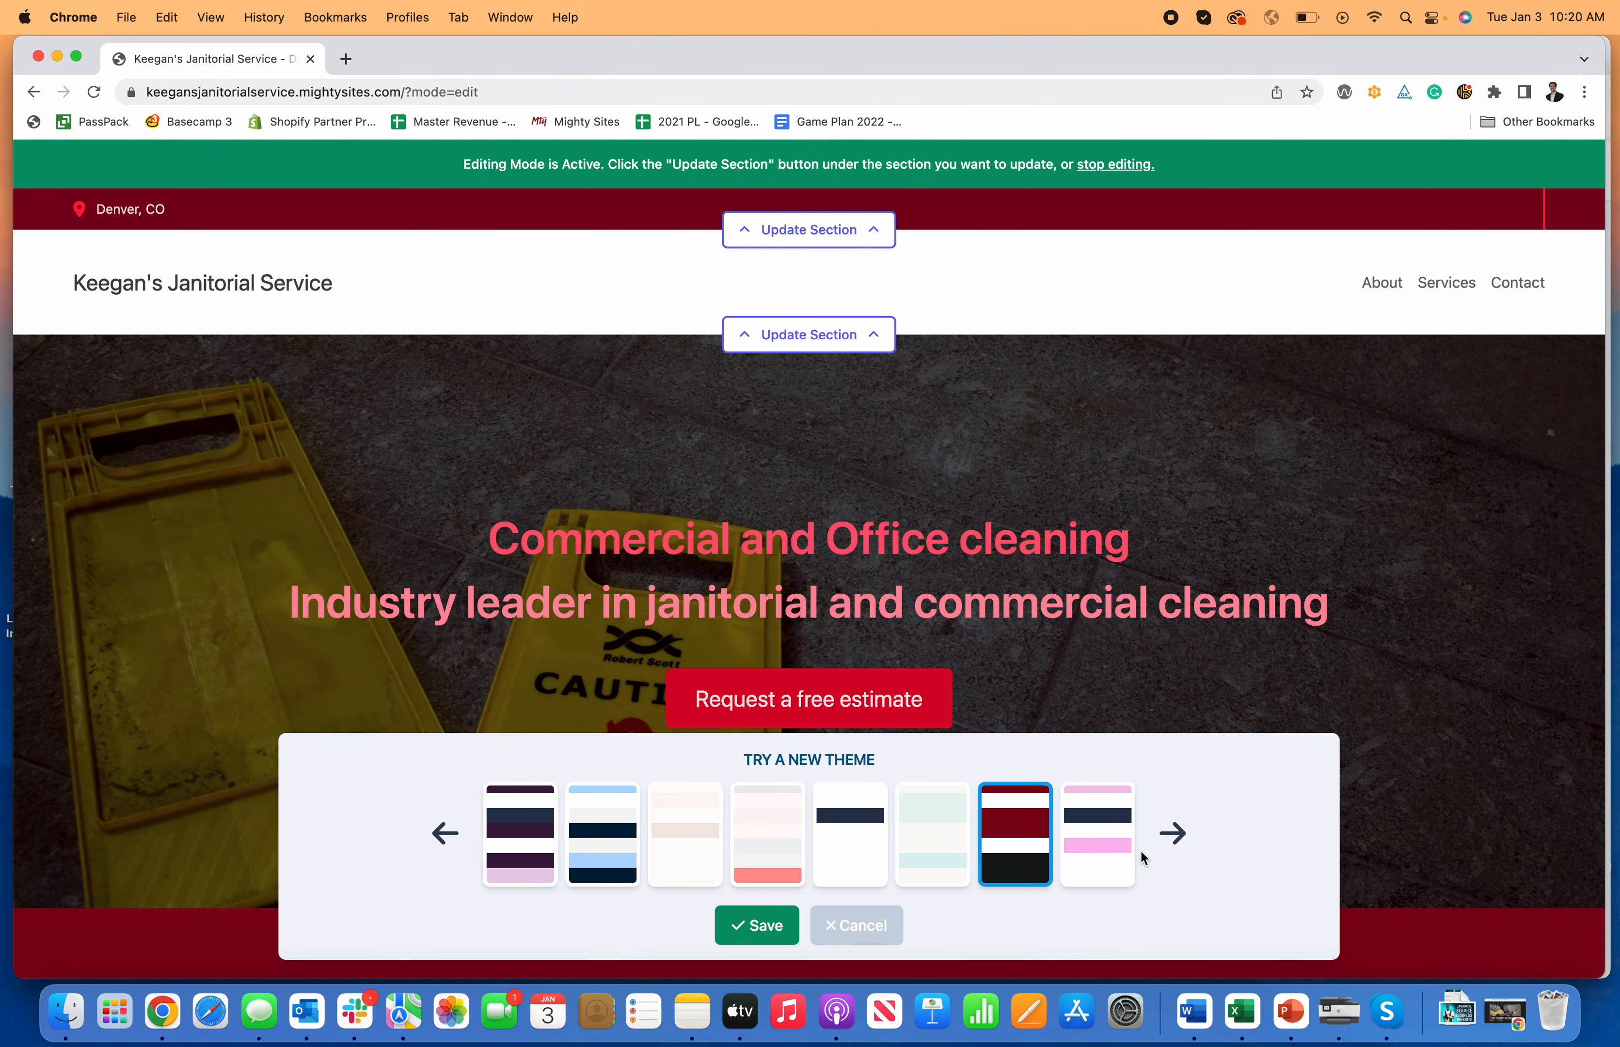
click(1172, 834)
click(701, 866)
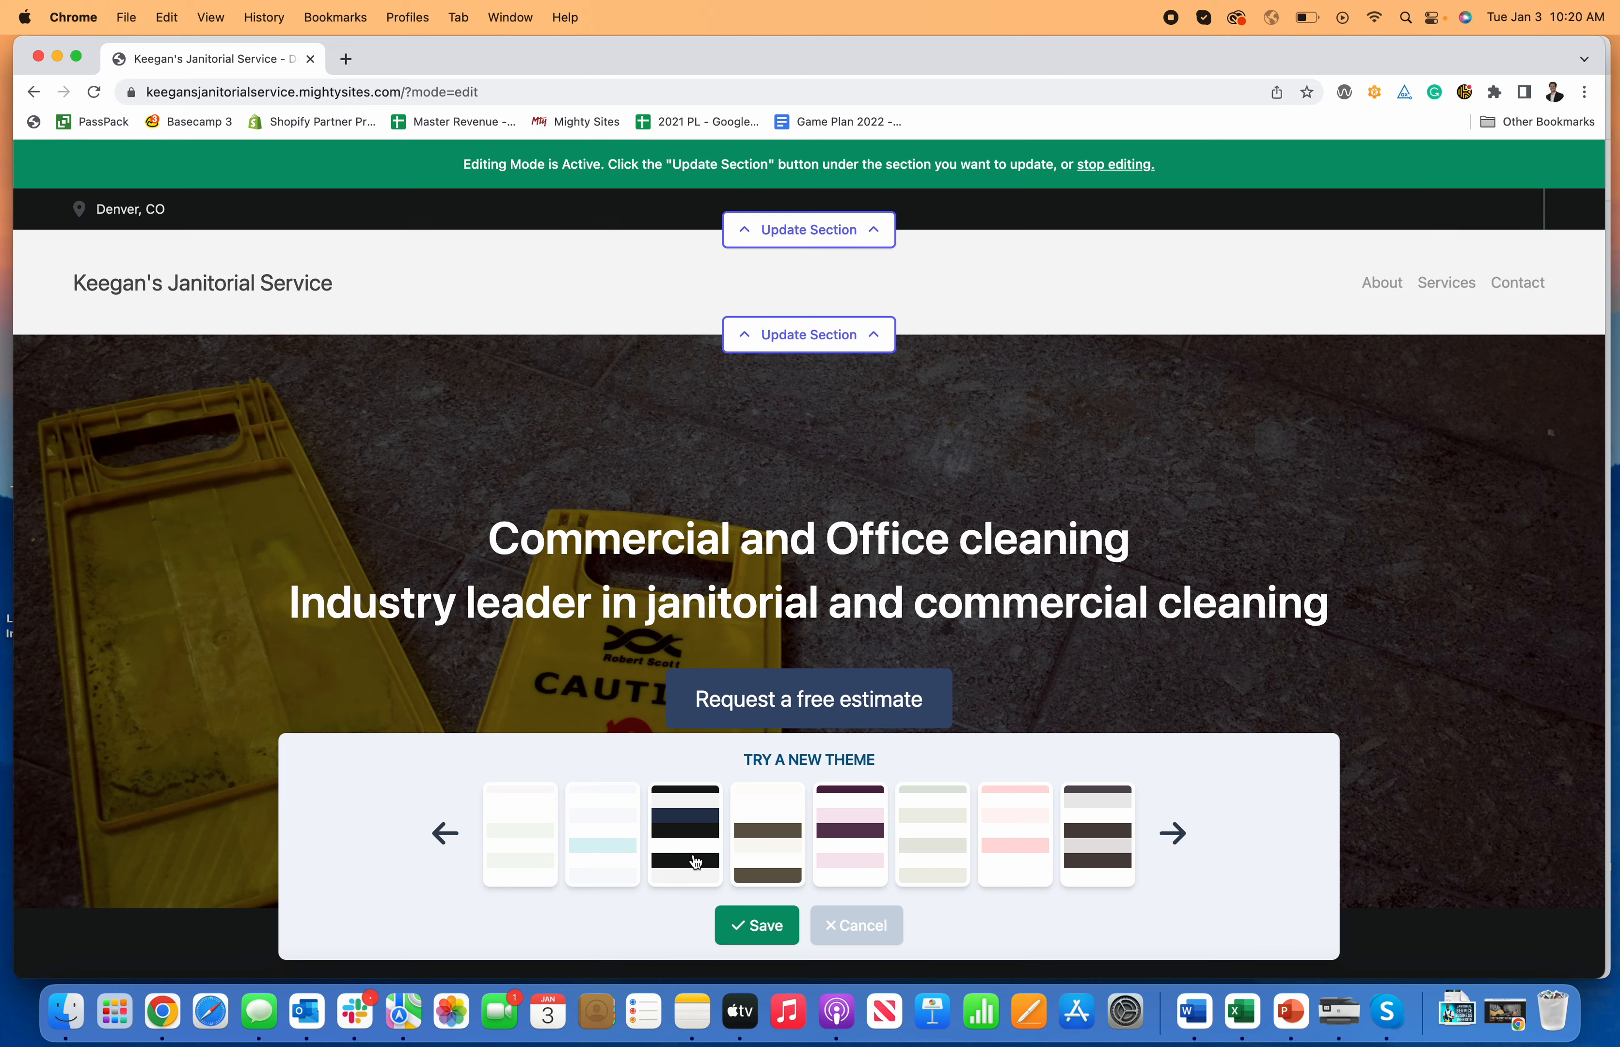
click(798, 855)
click(606, 840)
click(950, 844)
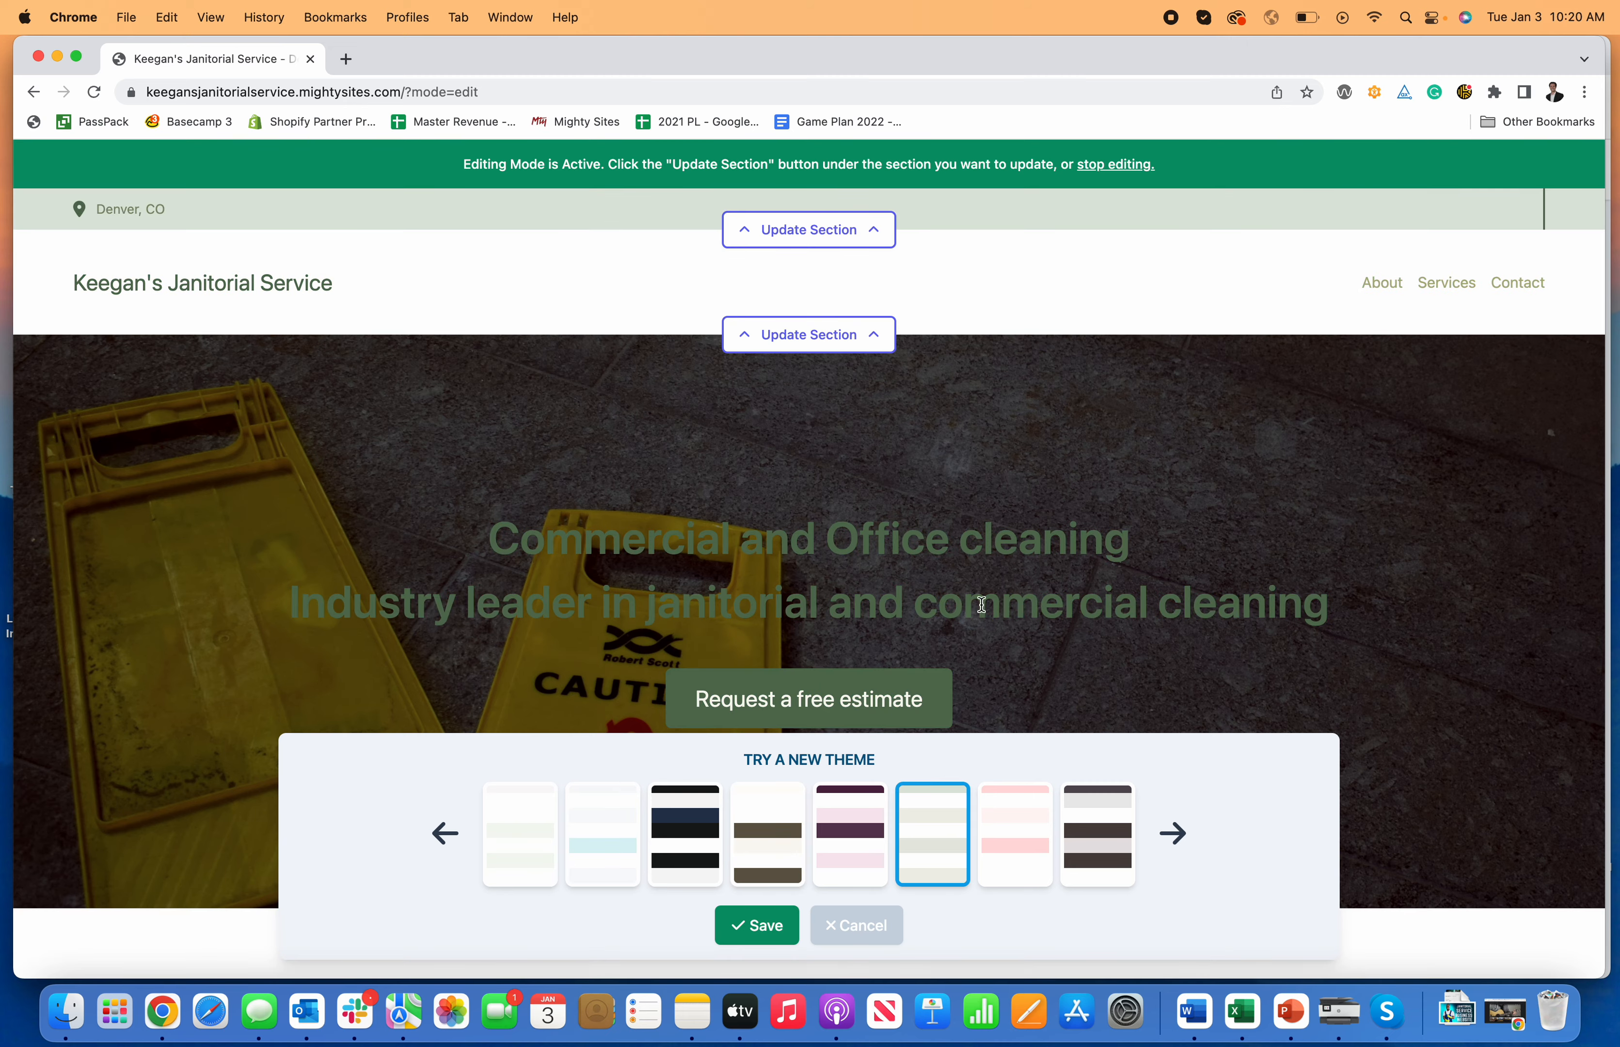
scroll(999, 649, down, 20)
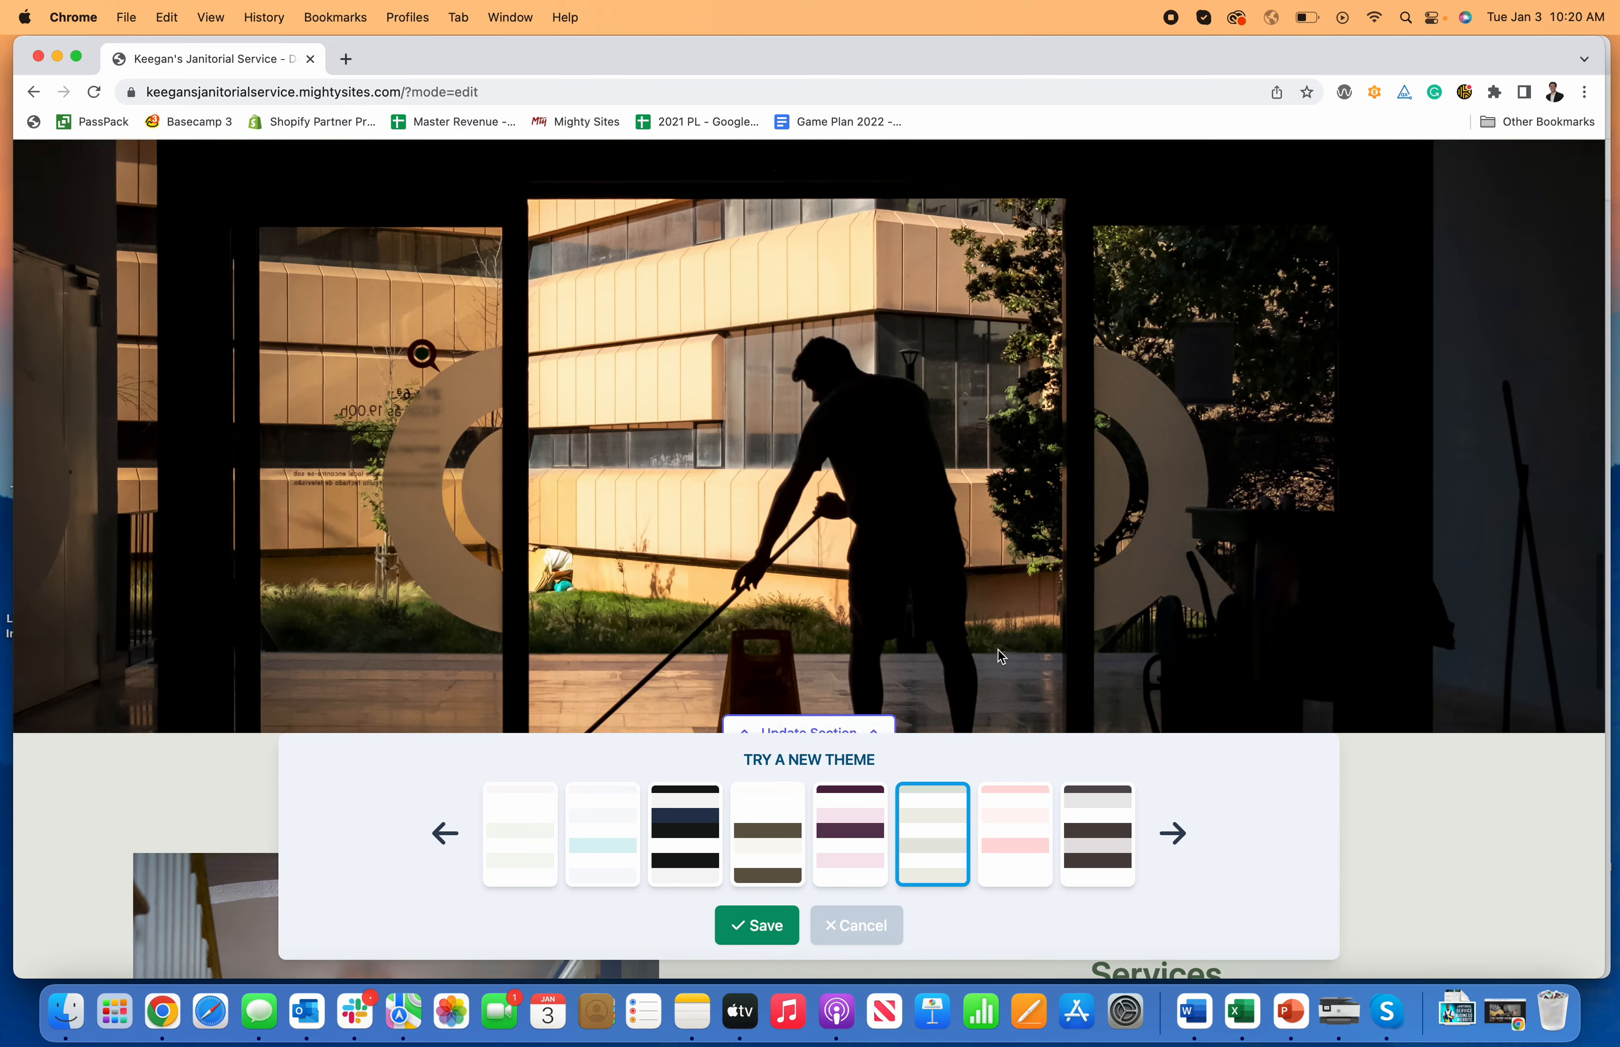
scroll(997, 650, down, 10)
scroll(996, 649, up, 20)
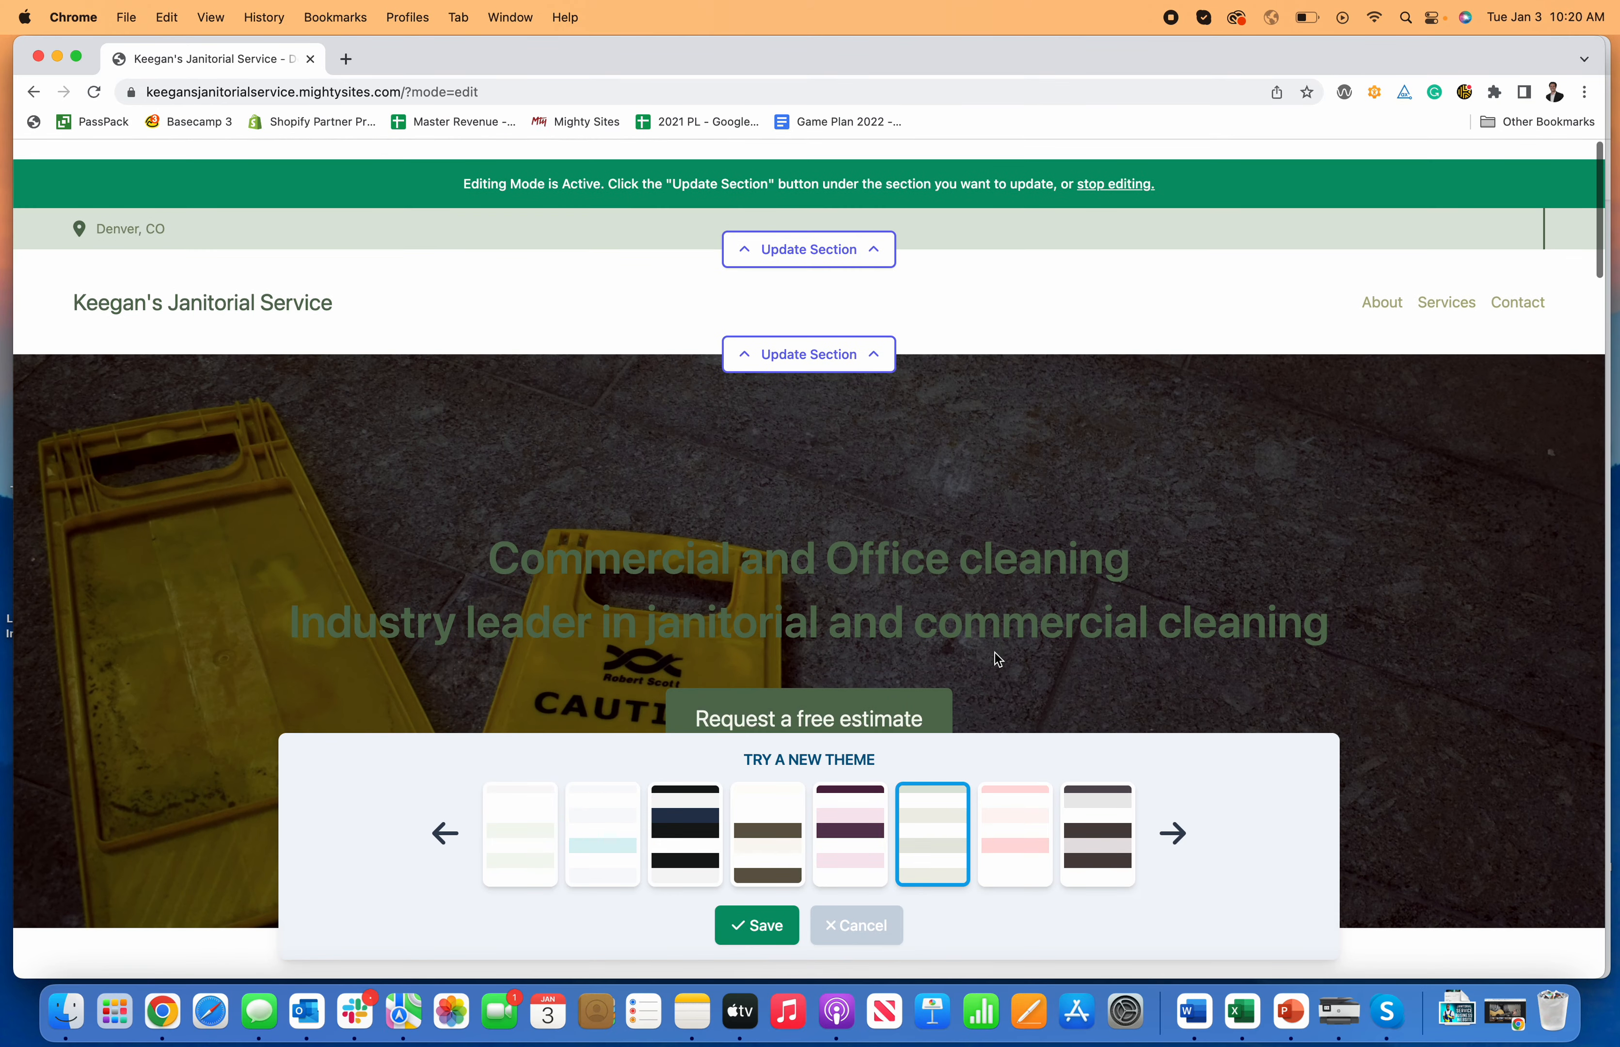
click(758, 933)
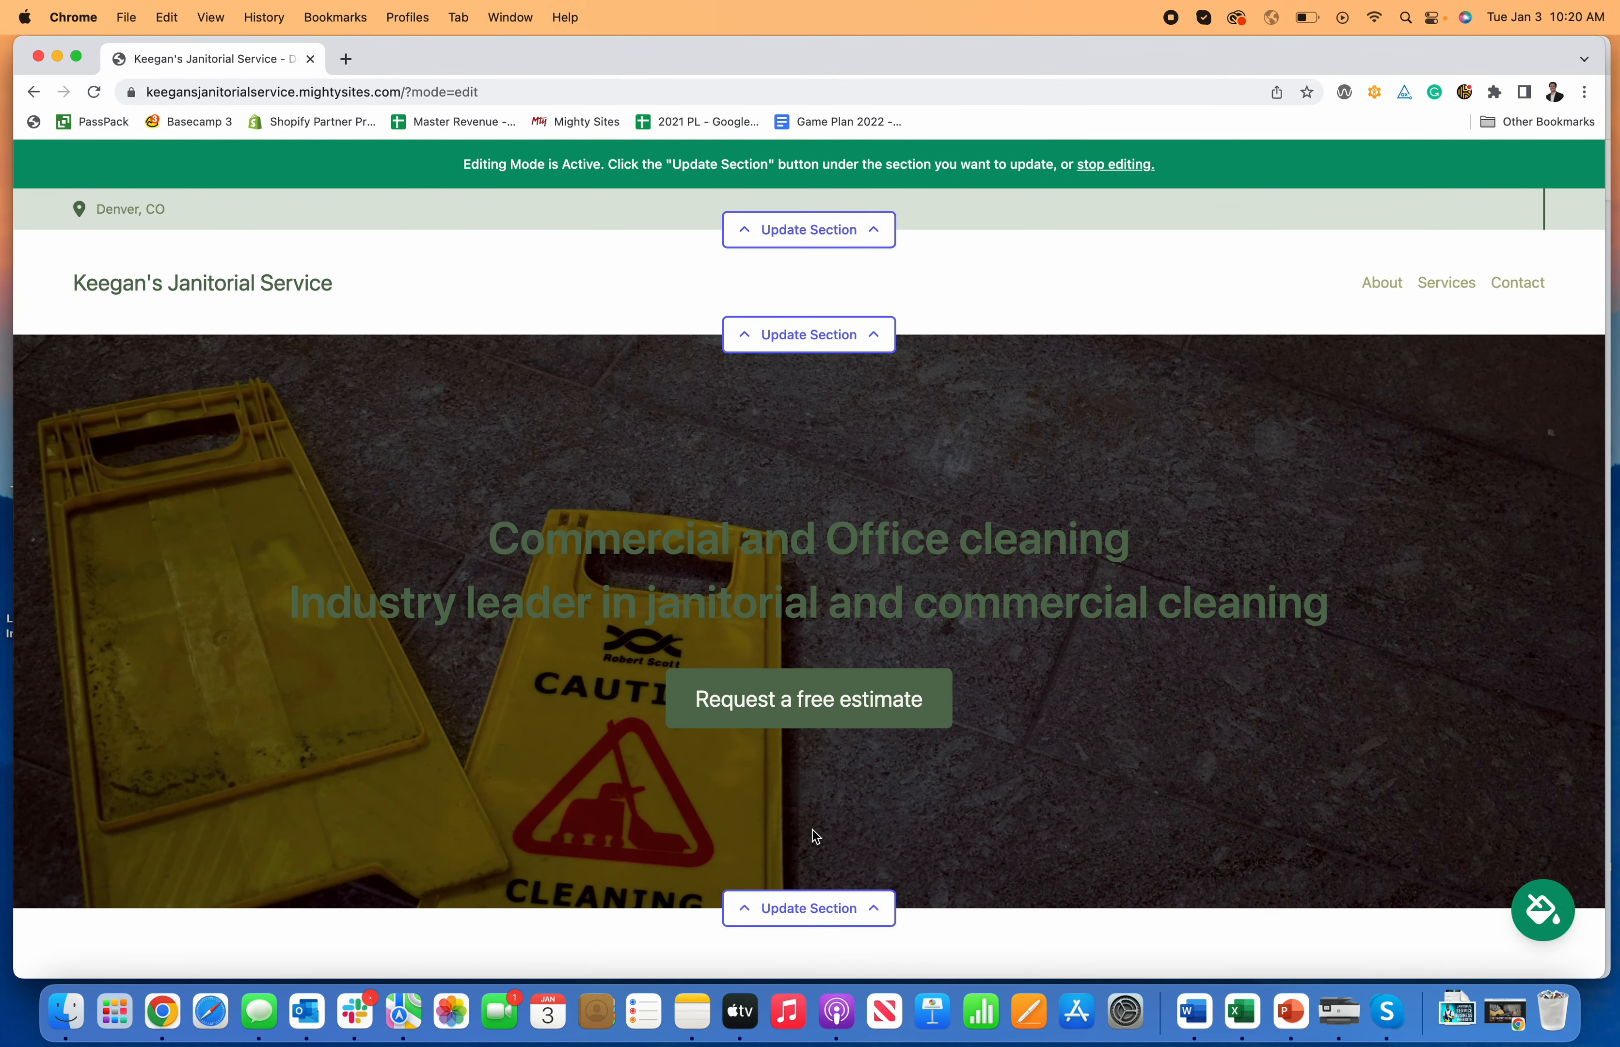
Step: Reopen the colour themes and cancel without changing anything
click(1531, 919)
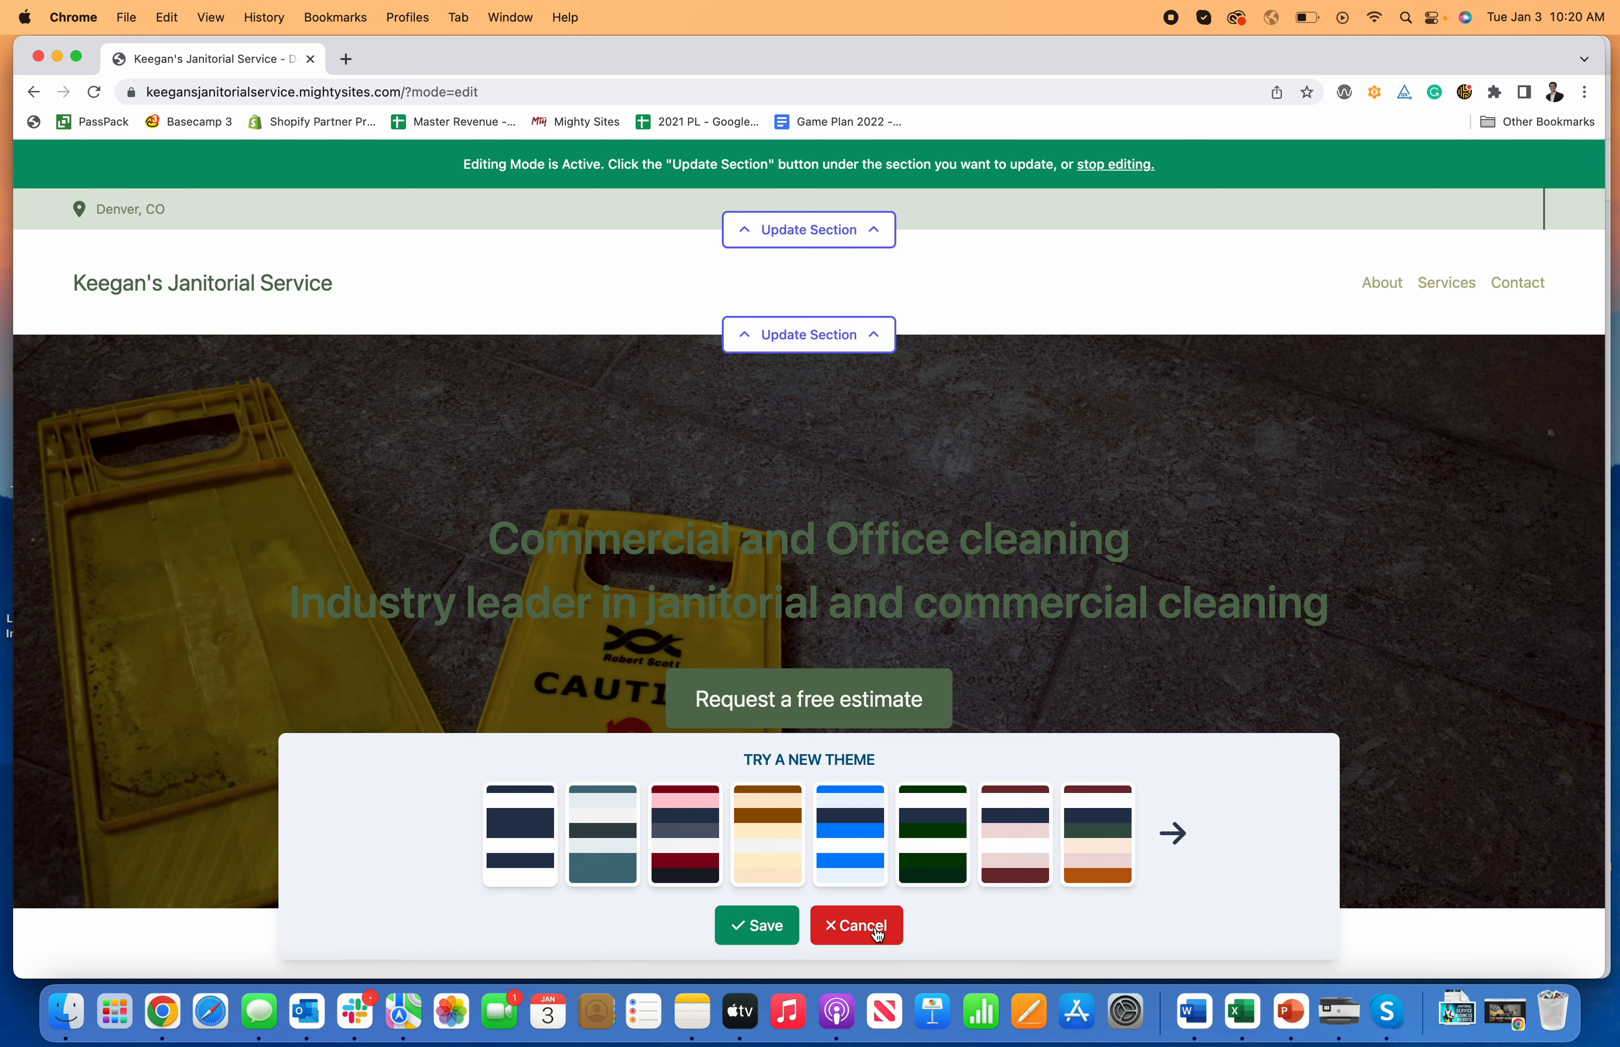
click(861, 930)
scroll(1061, 783, down, 1)
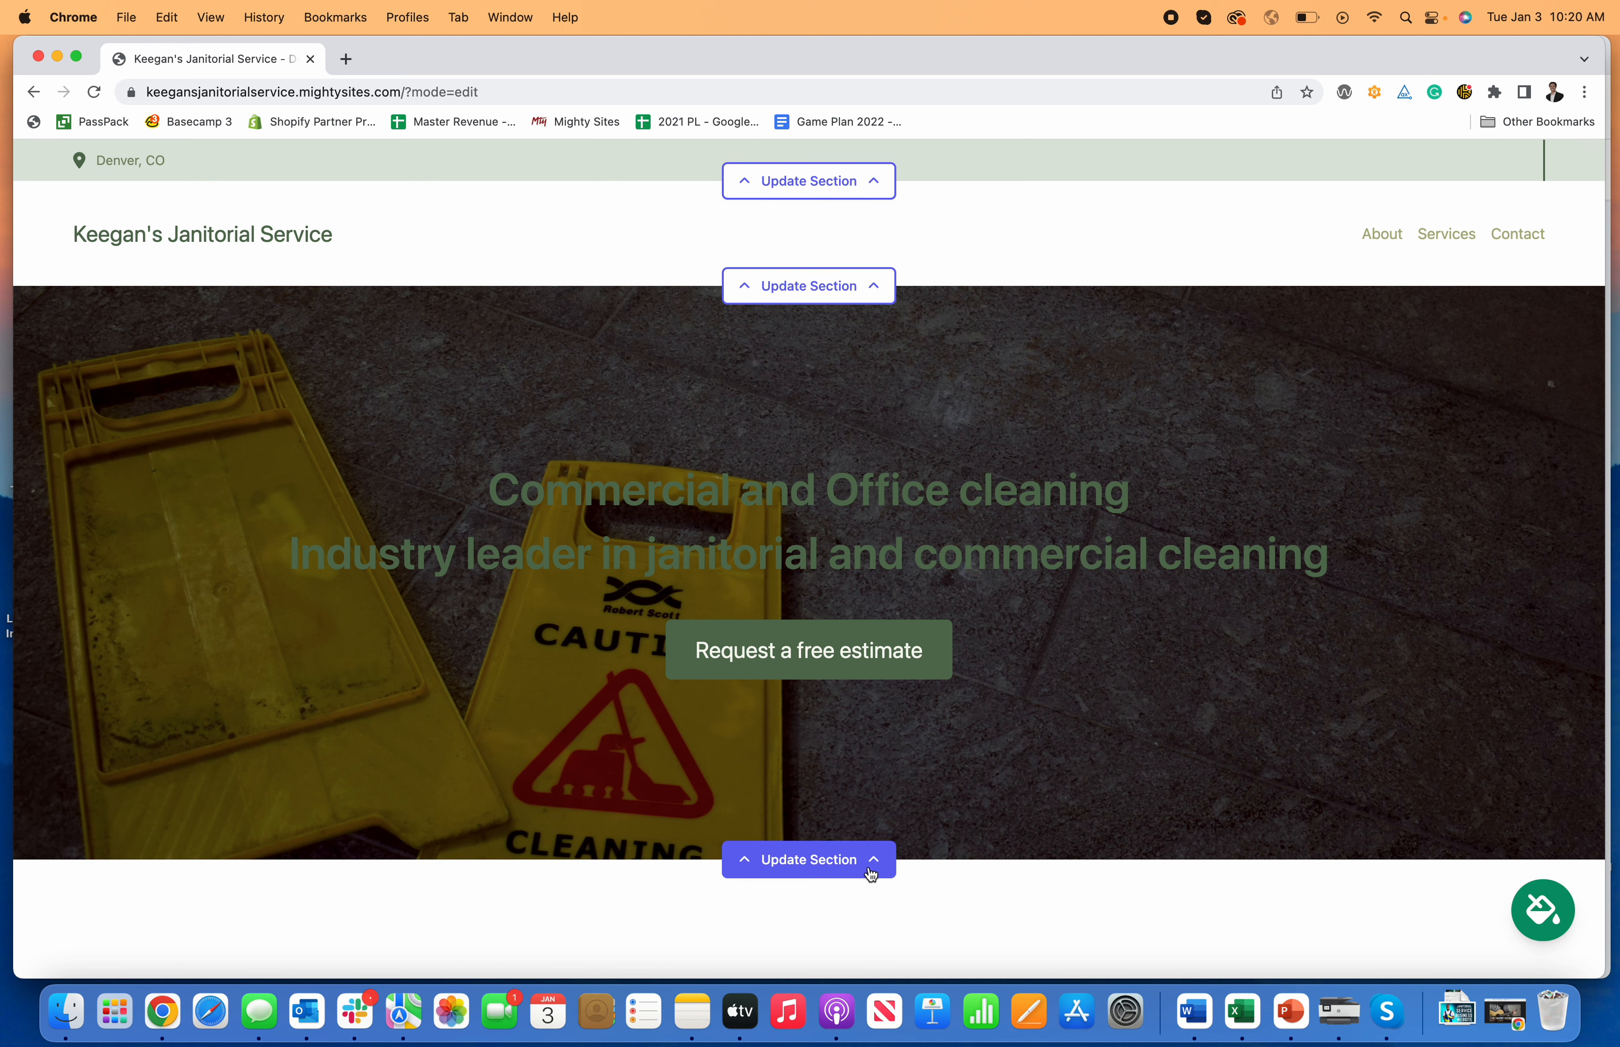
scroll(873, 867, up, 1)
Step: Open the hero section's image settings and dismiss the computer file picker unused
click(859, 910)
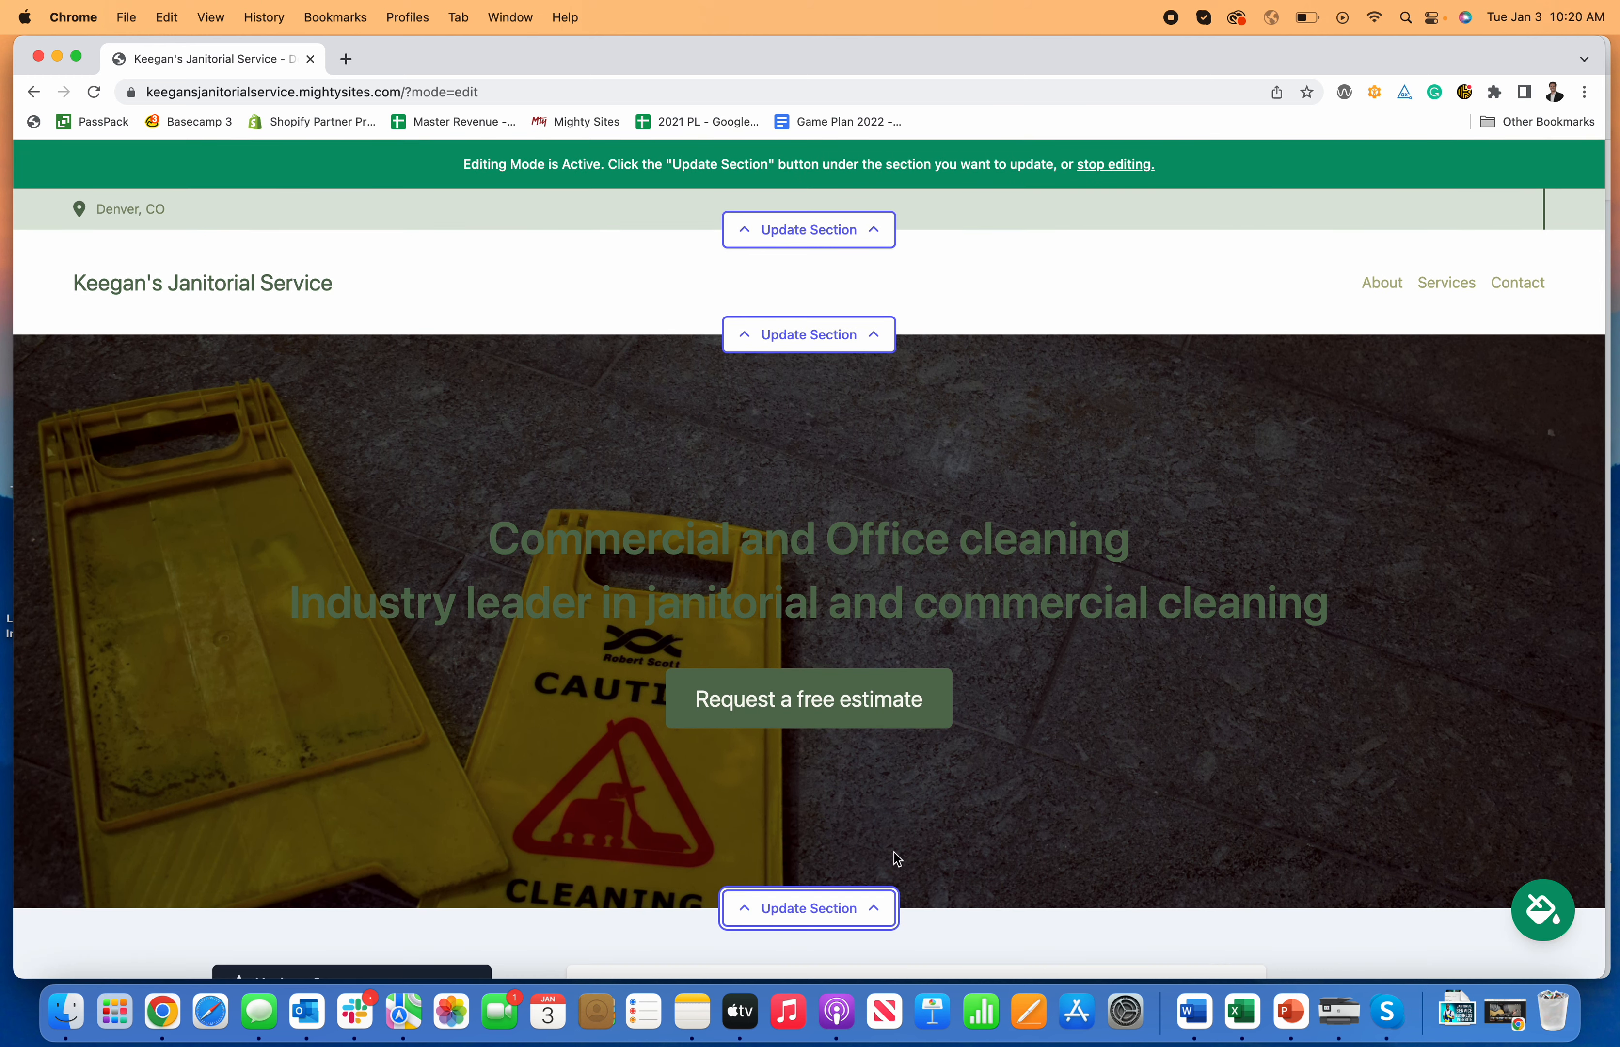
click(428, 611)
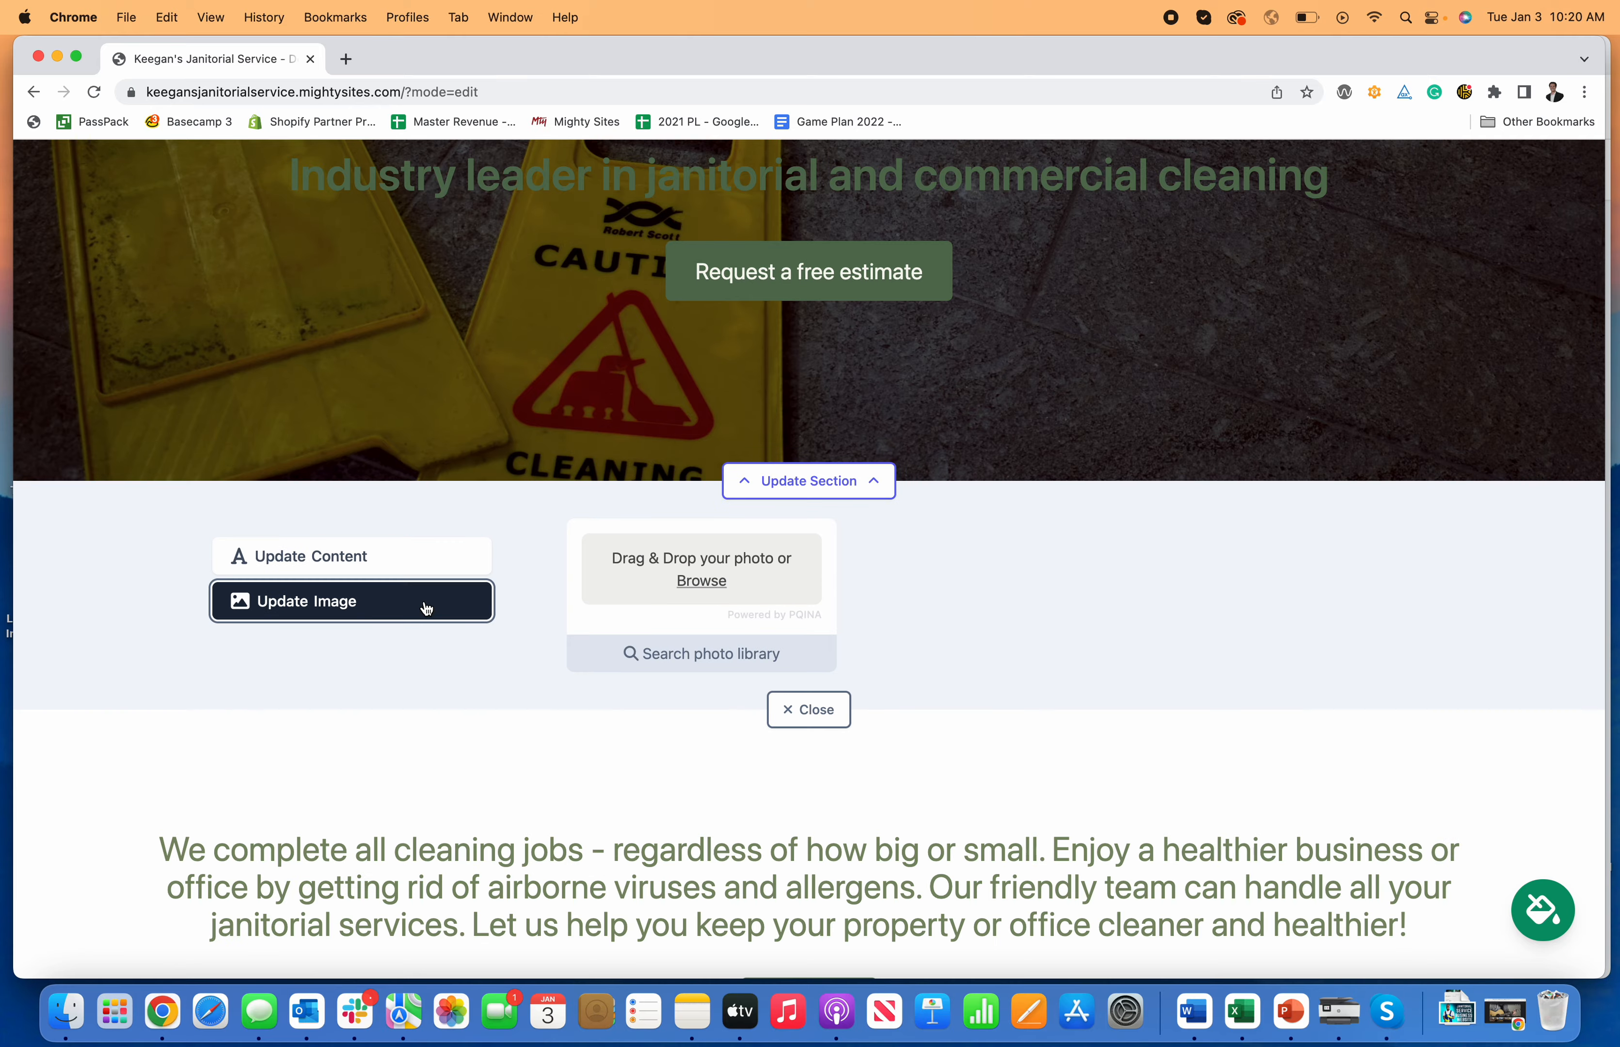
click(702, 582)
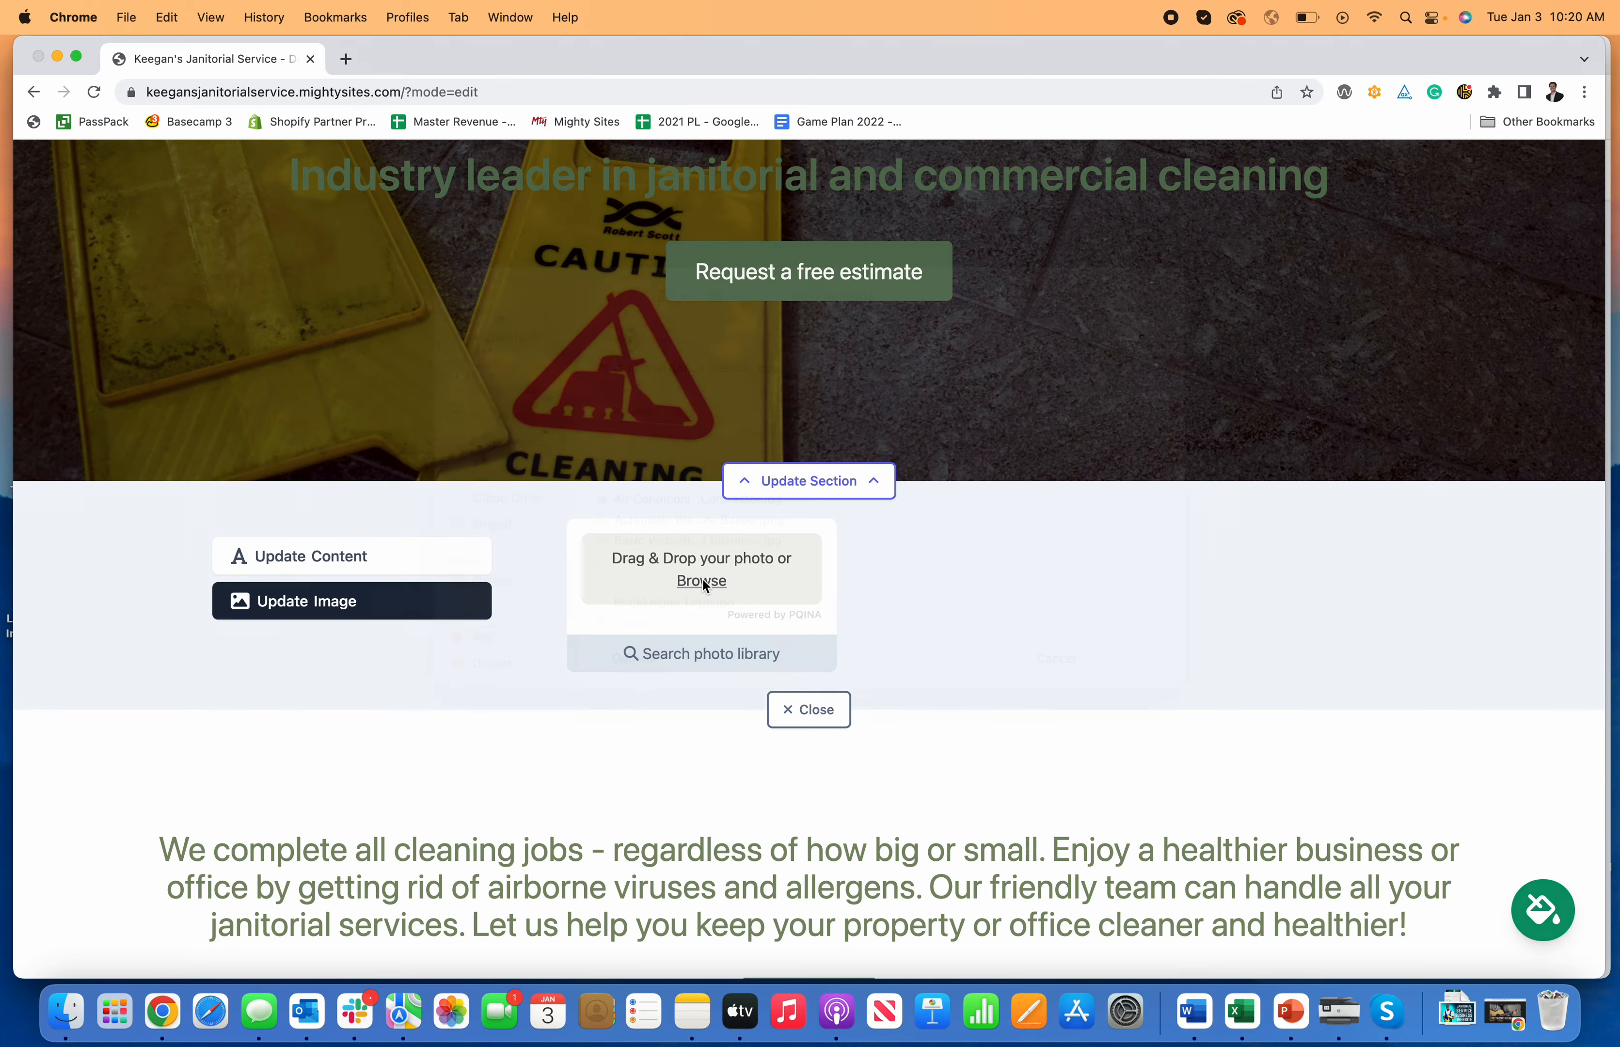
click(1057, 688)
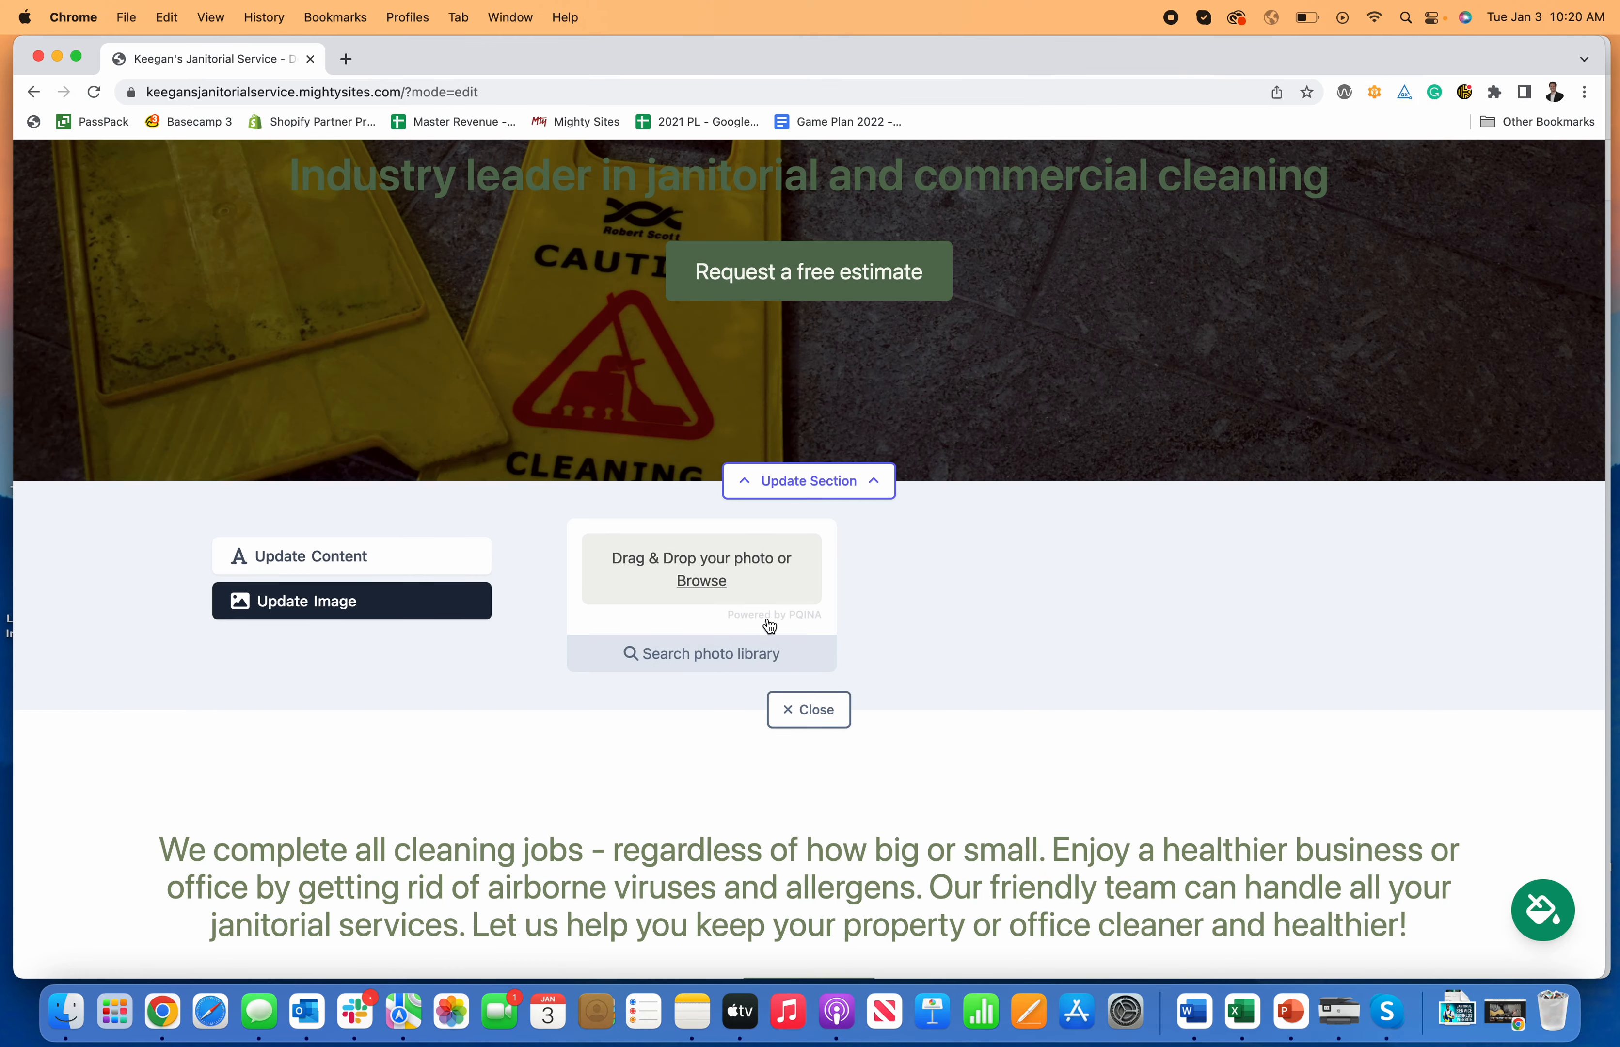
Step: Search stock photos for 'Janitor' and save the glass office entrance photo as the hero background
click(747, 666)
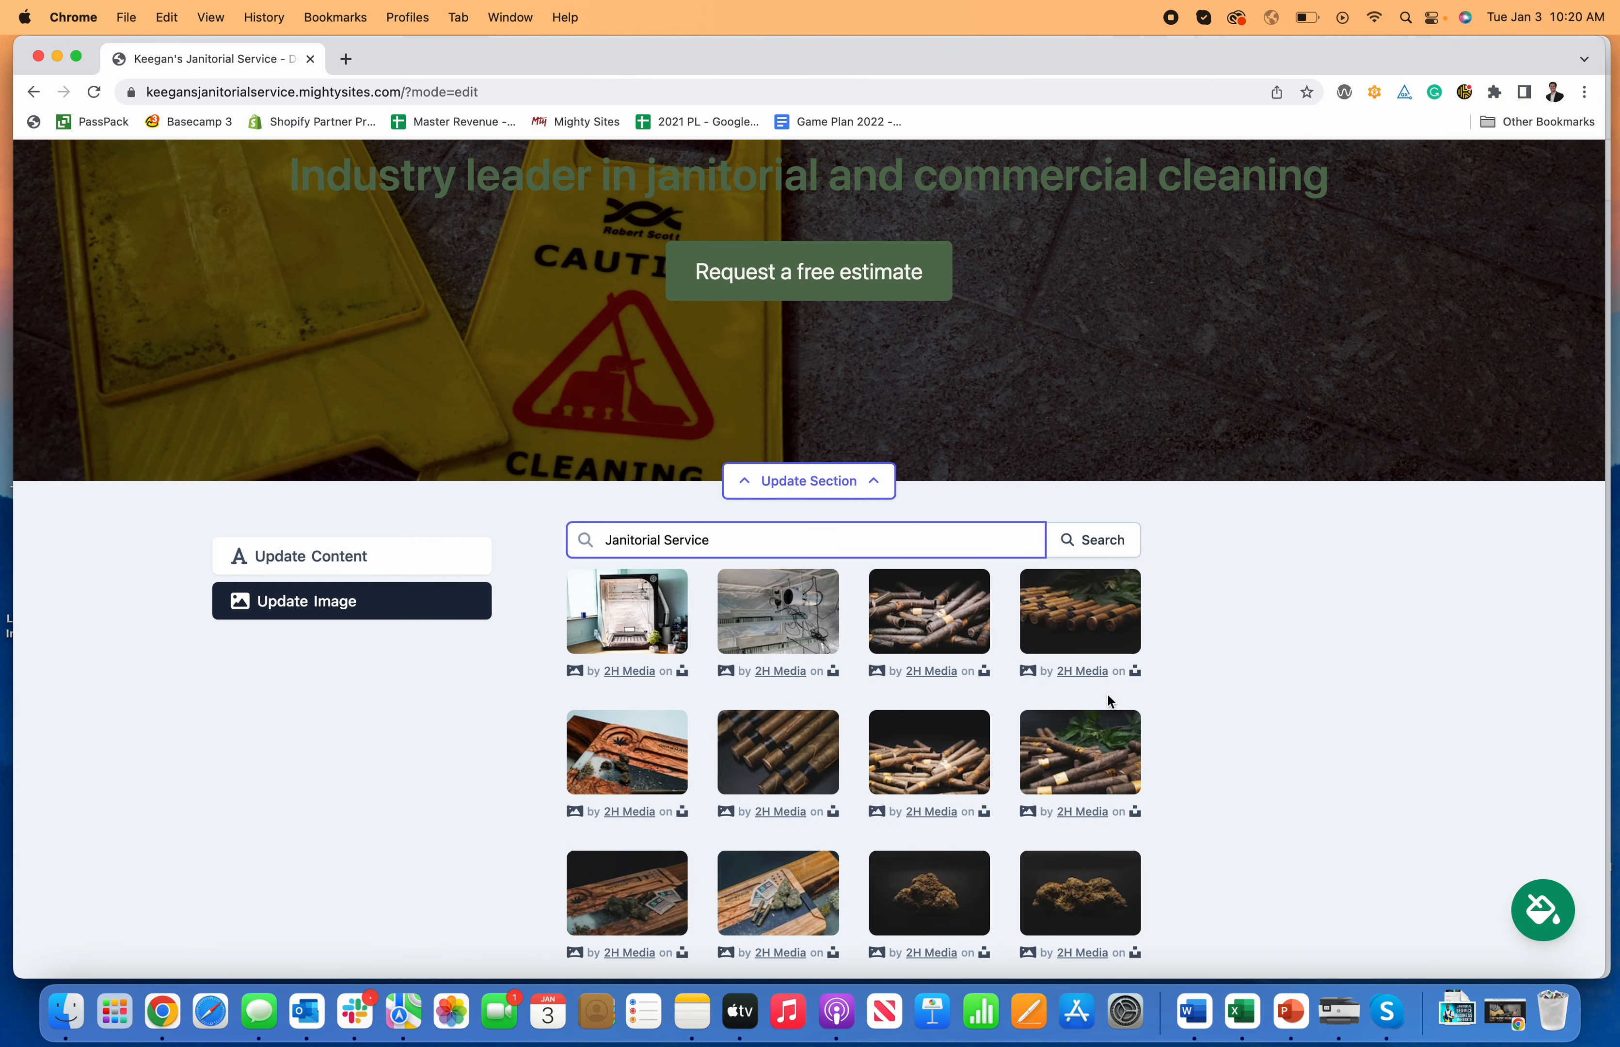
scroll(1126, 709, down, 2)
scroll(1126, 709, up, 2)
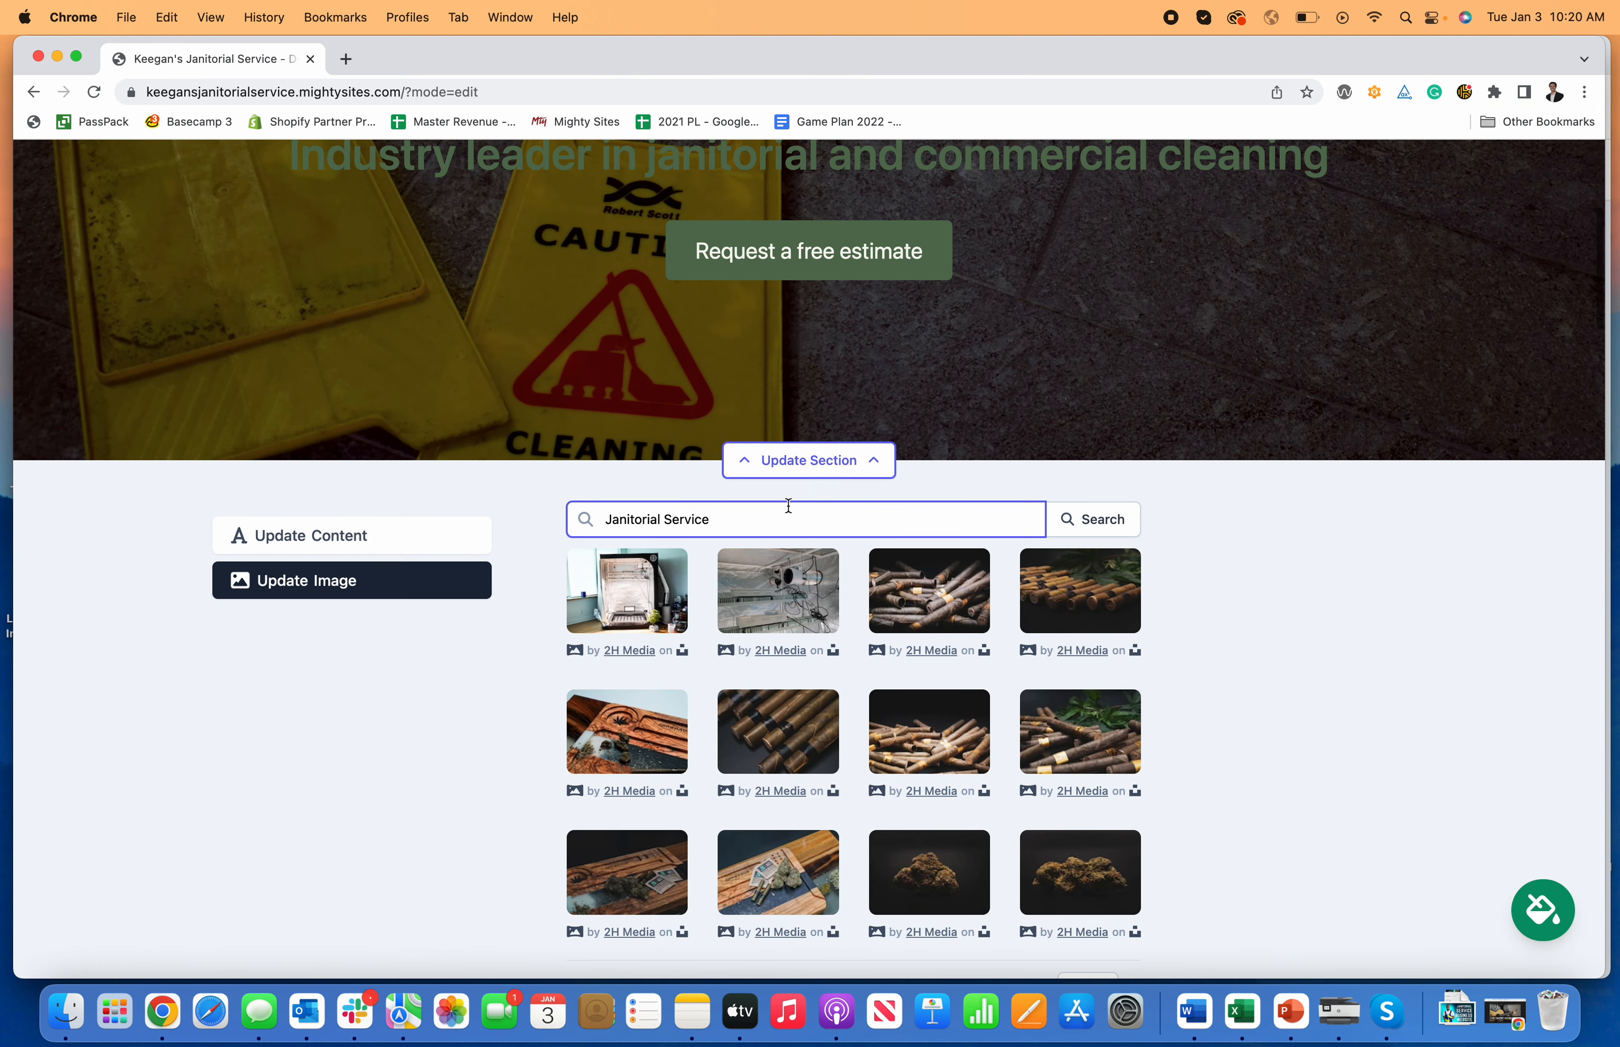
mouse_move(676, 522)
mouse_down()
mouse_move(606, 521)
mouse_move(659, 522)
mouse_up()
key(BackSpace)
key(BackSpace)
key(BackSpace)
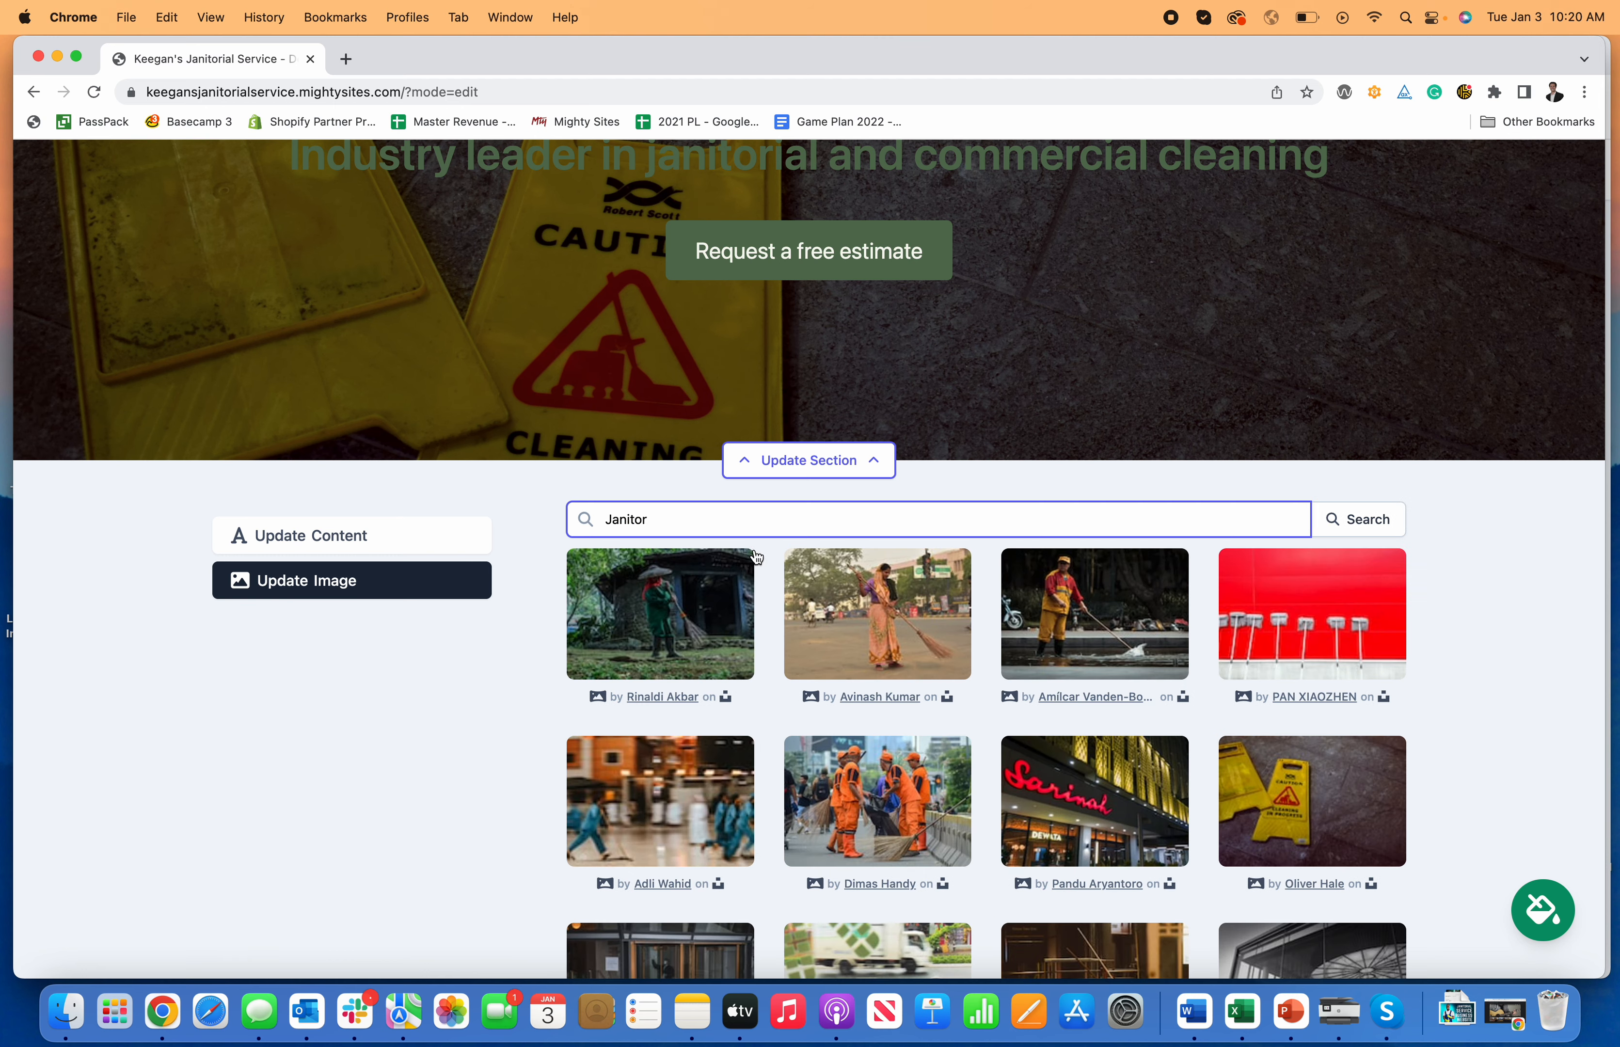
scroll(774, 561, down, 5)
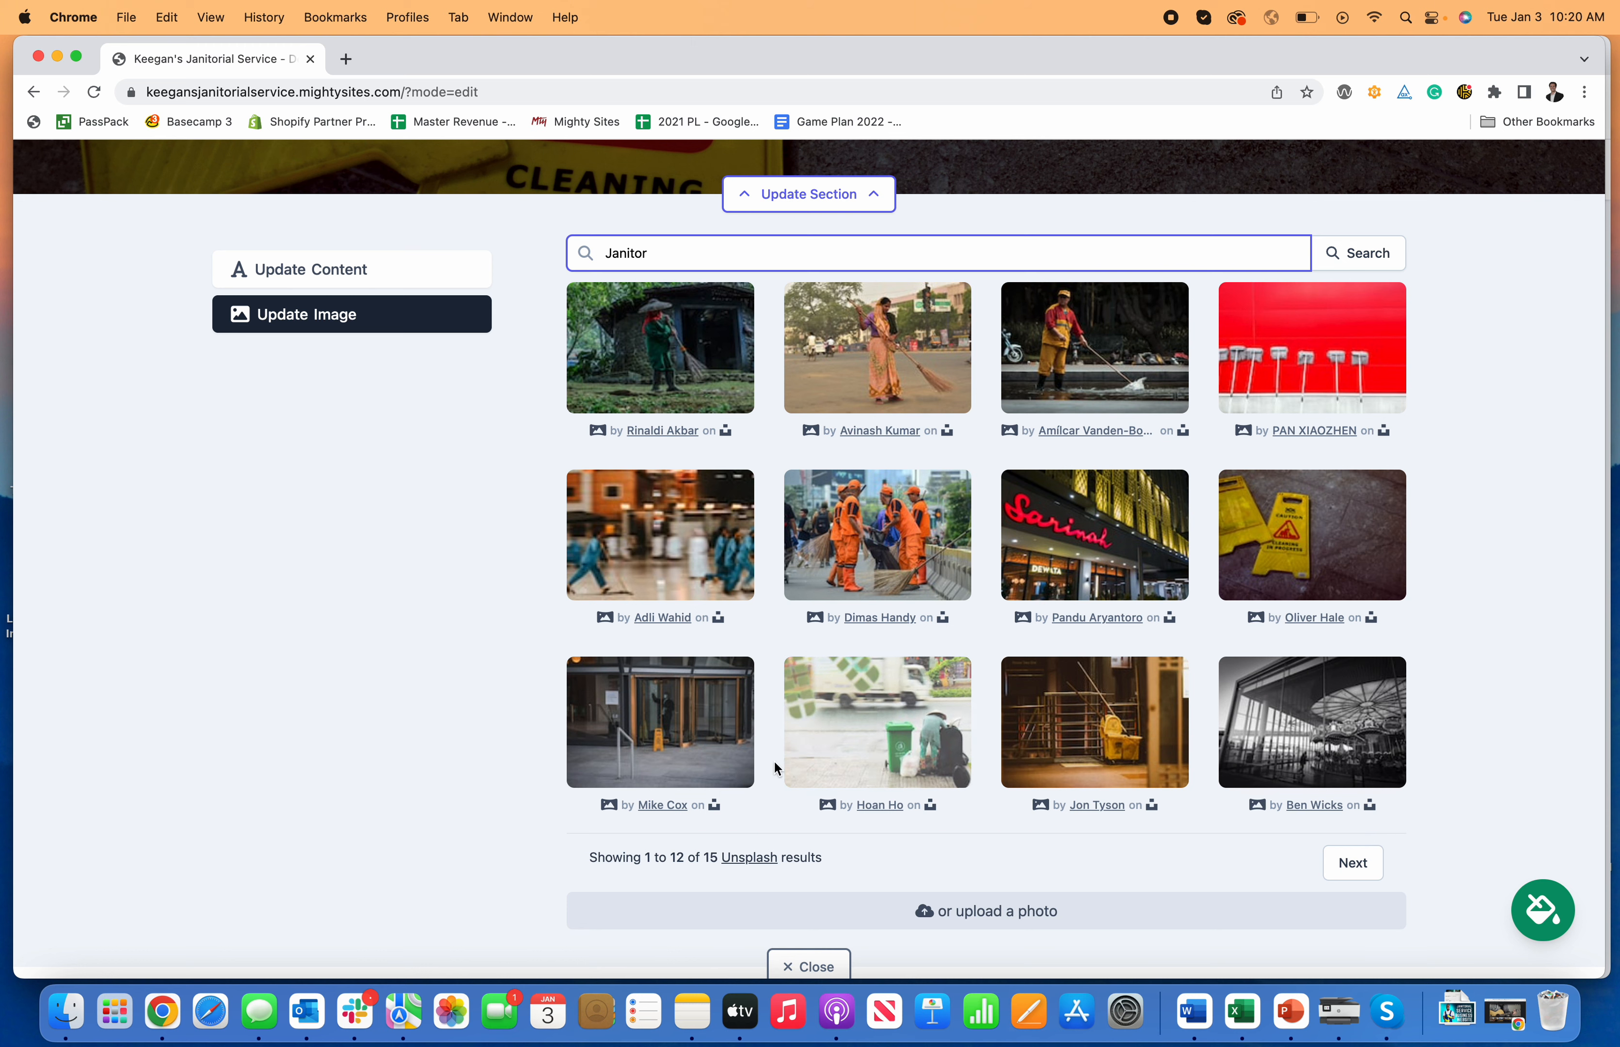
click(660, 725)
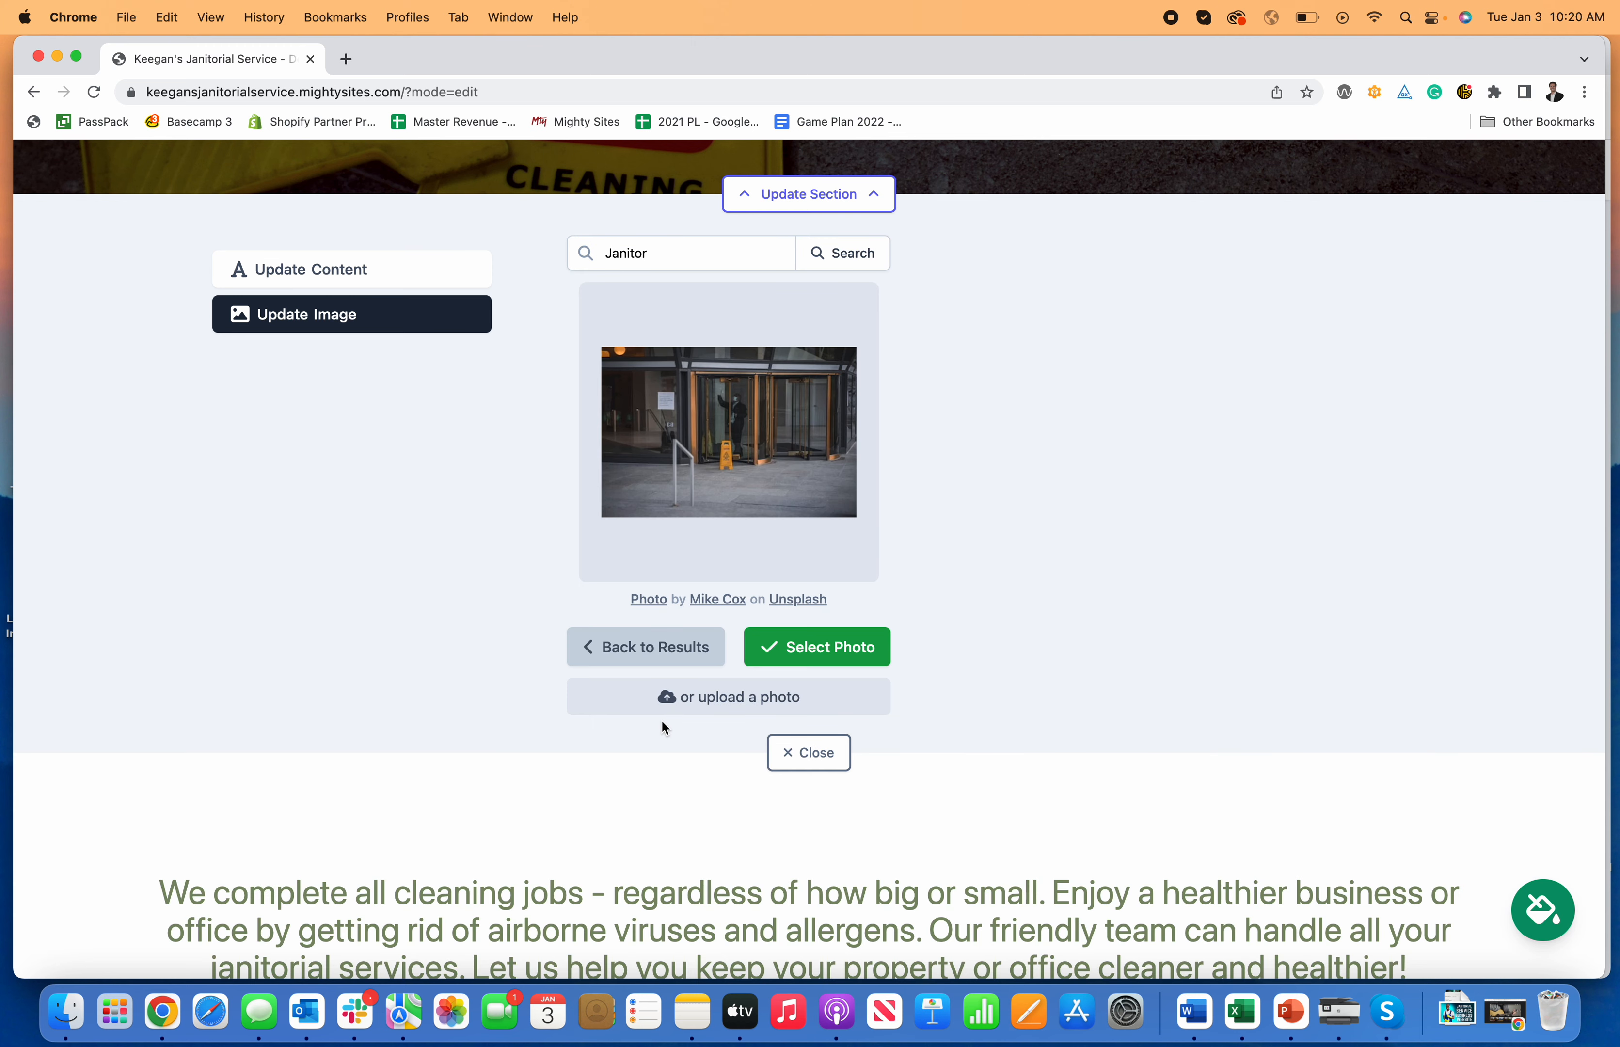
click(839, 656)
click(801, 616)
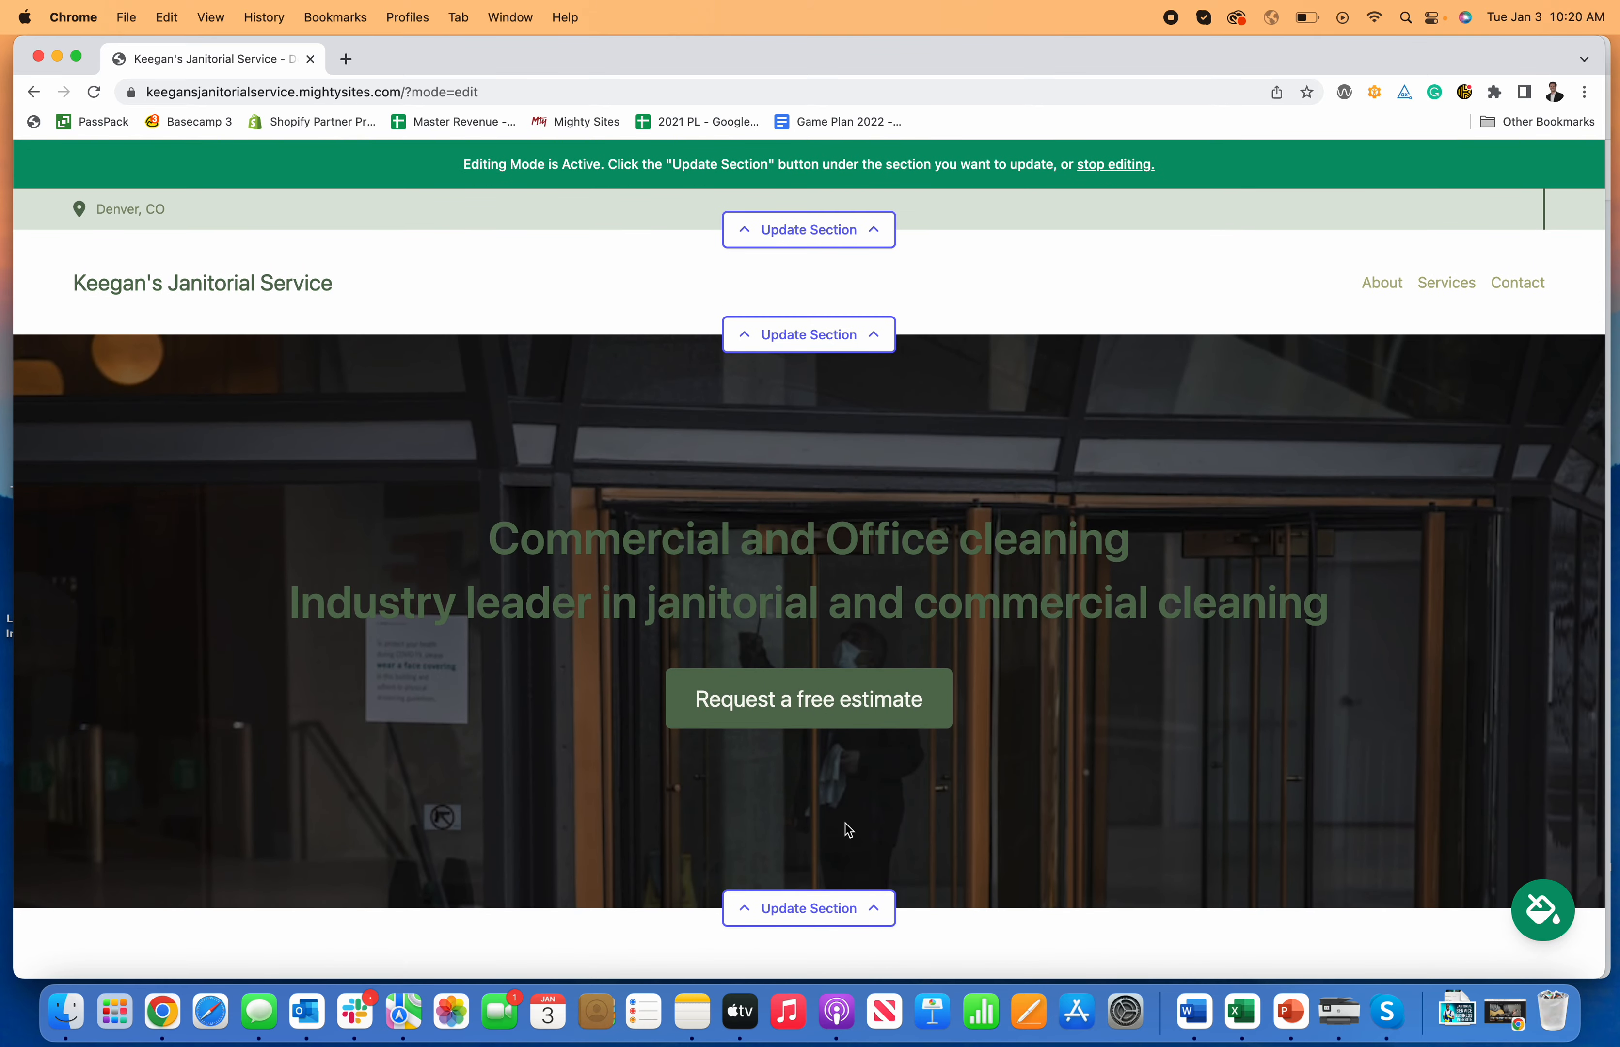
Step: Preview the eighth, brown, purple and cream-and-dark-grey colour themes
scroll(833, 760, down, 3)
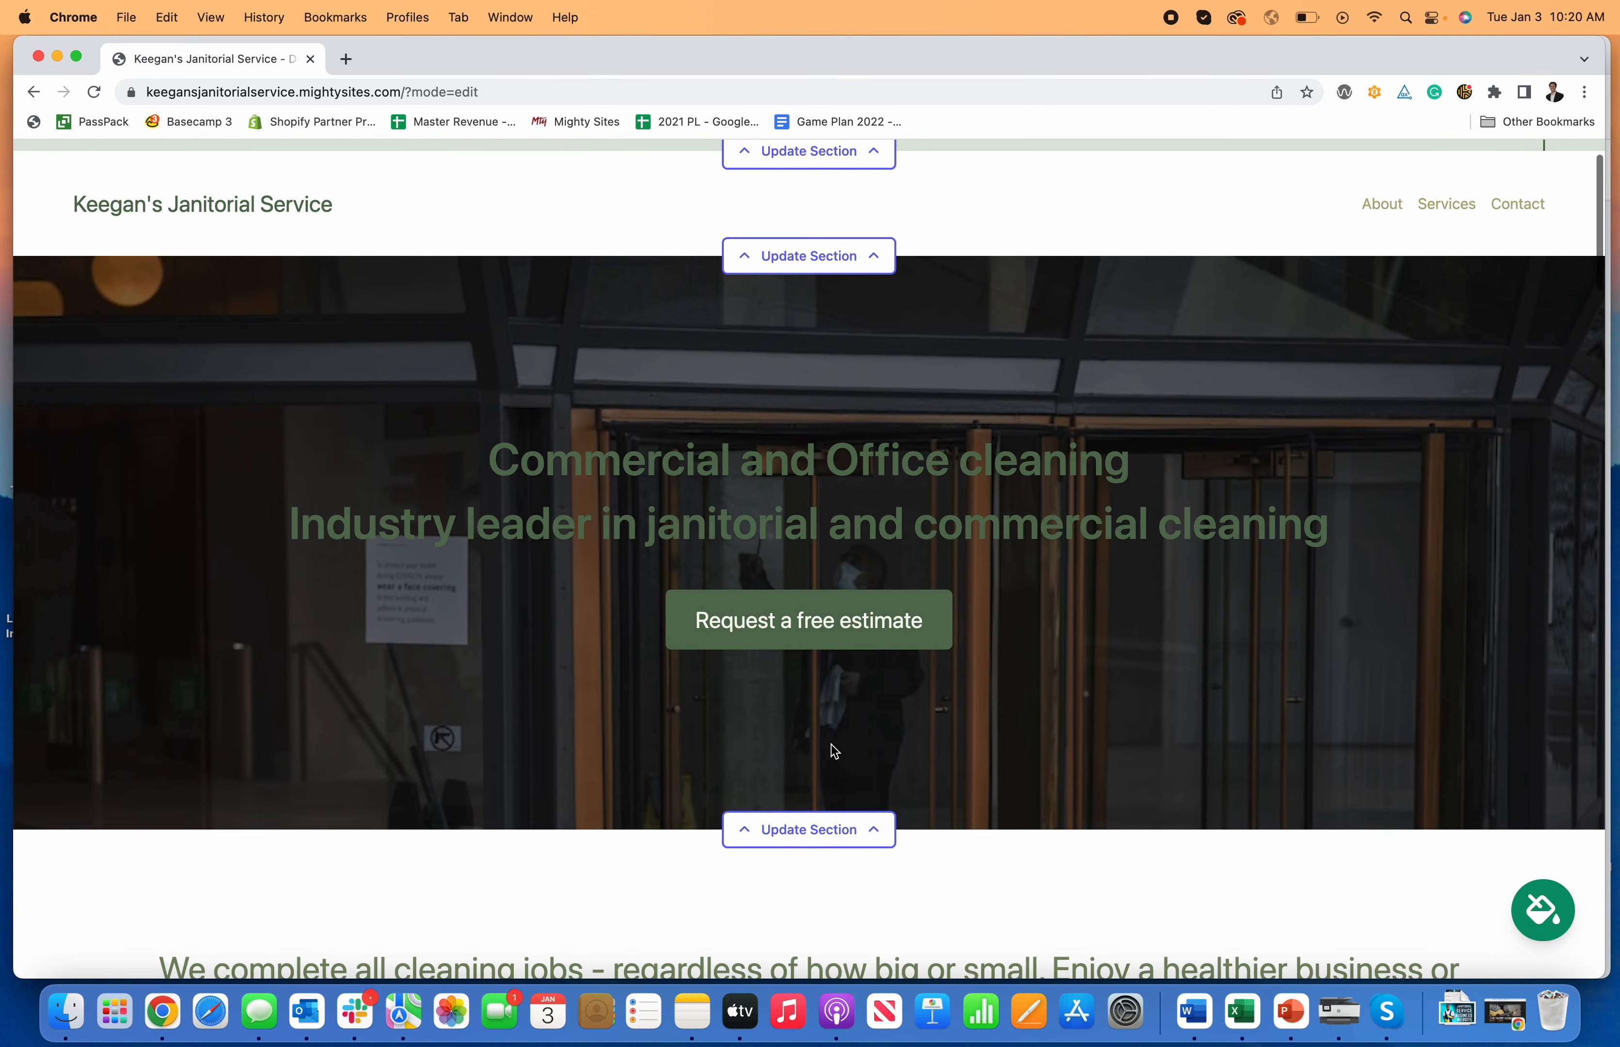
click(1546, 912)
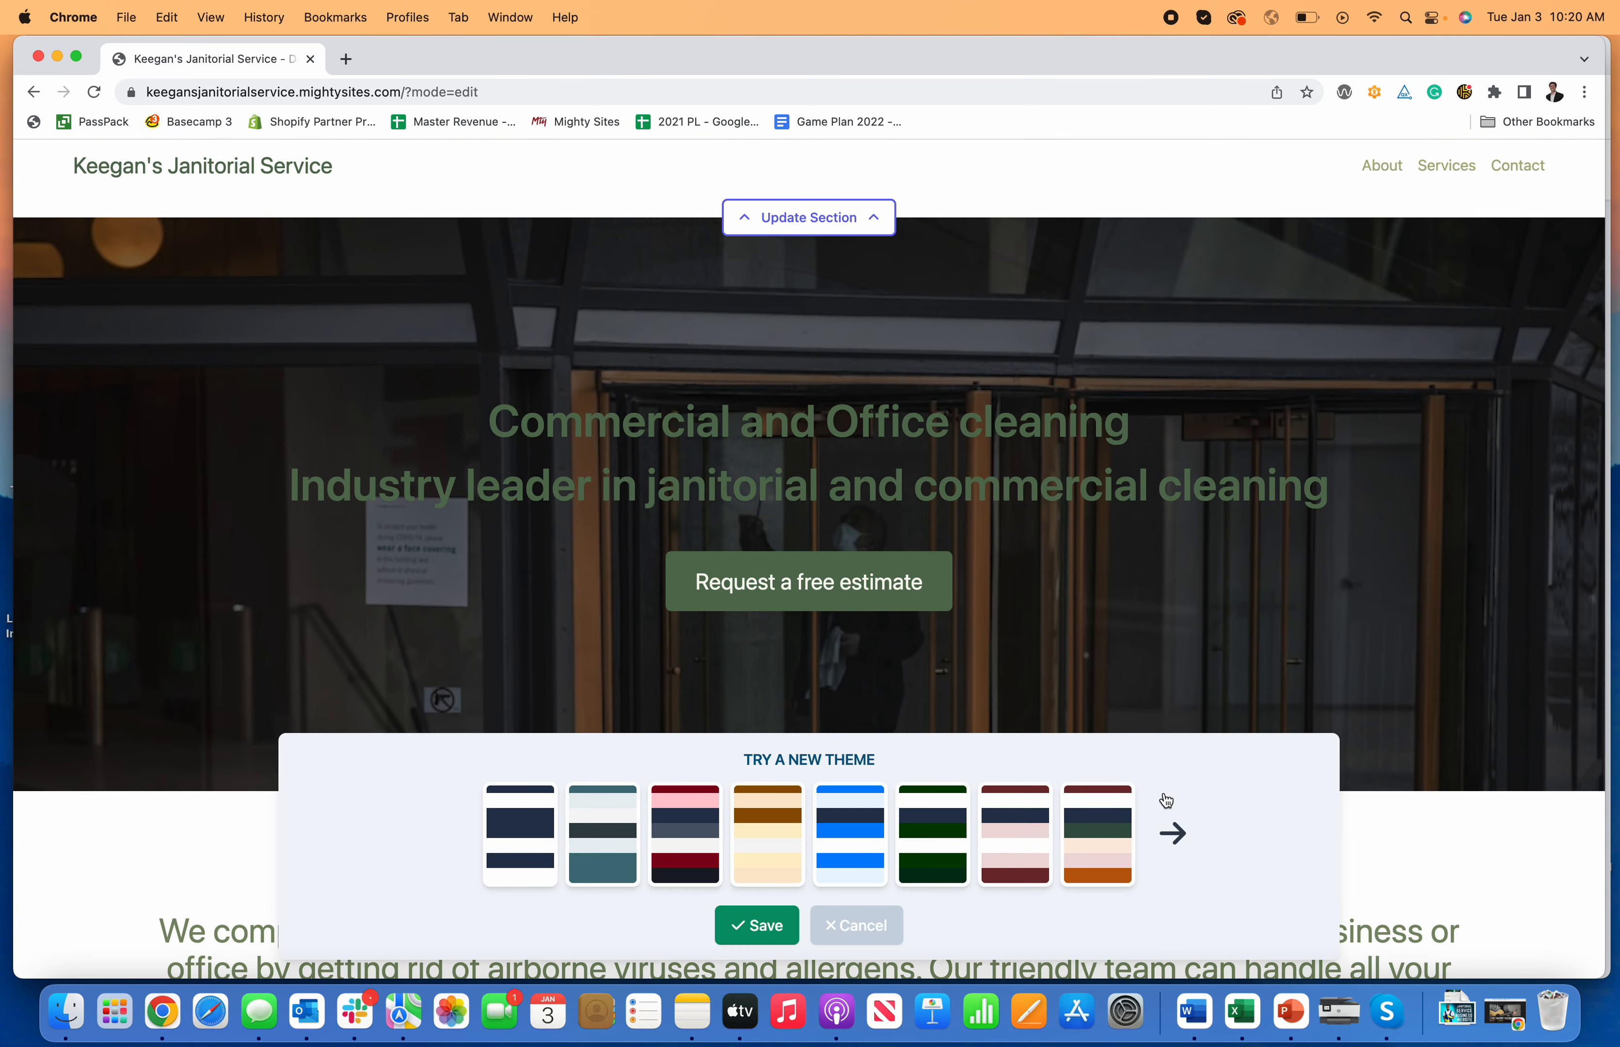
click(1079, 820)
click(1172, 833)
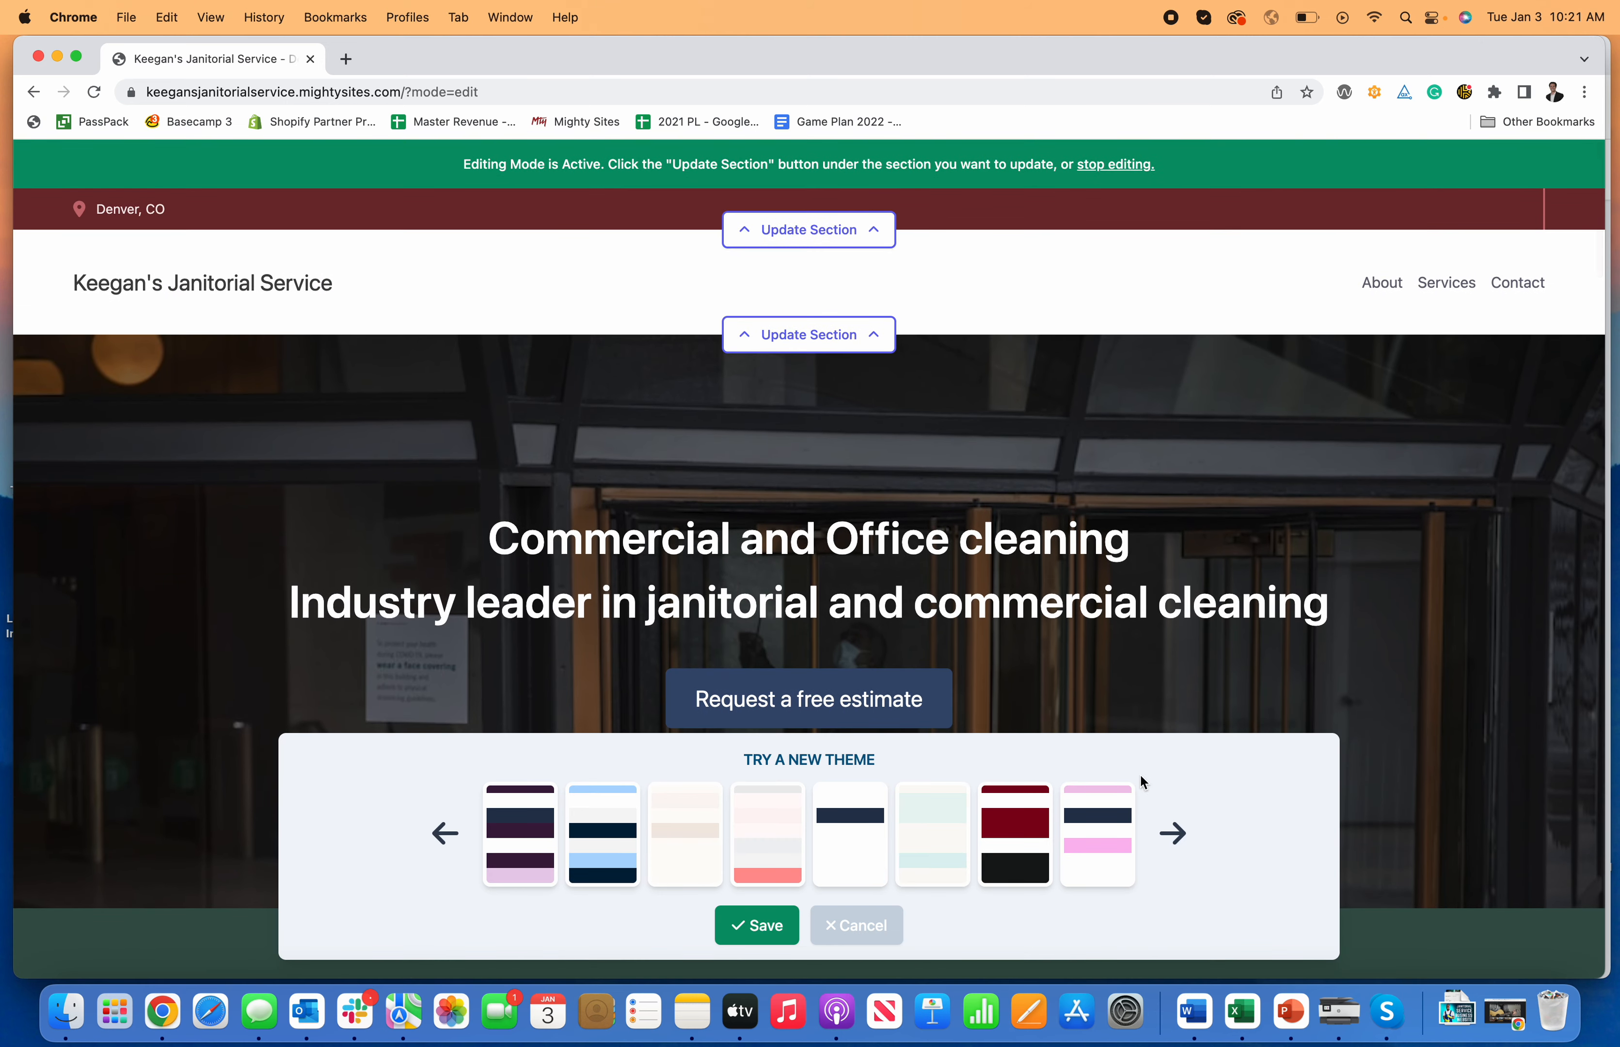
click(1172, 830)
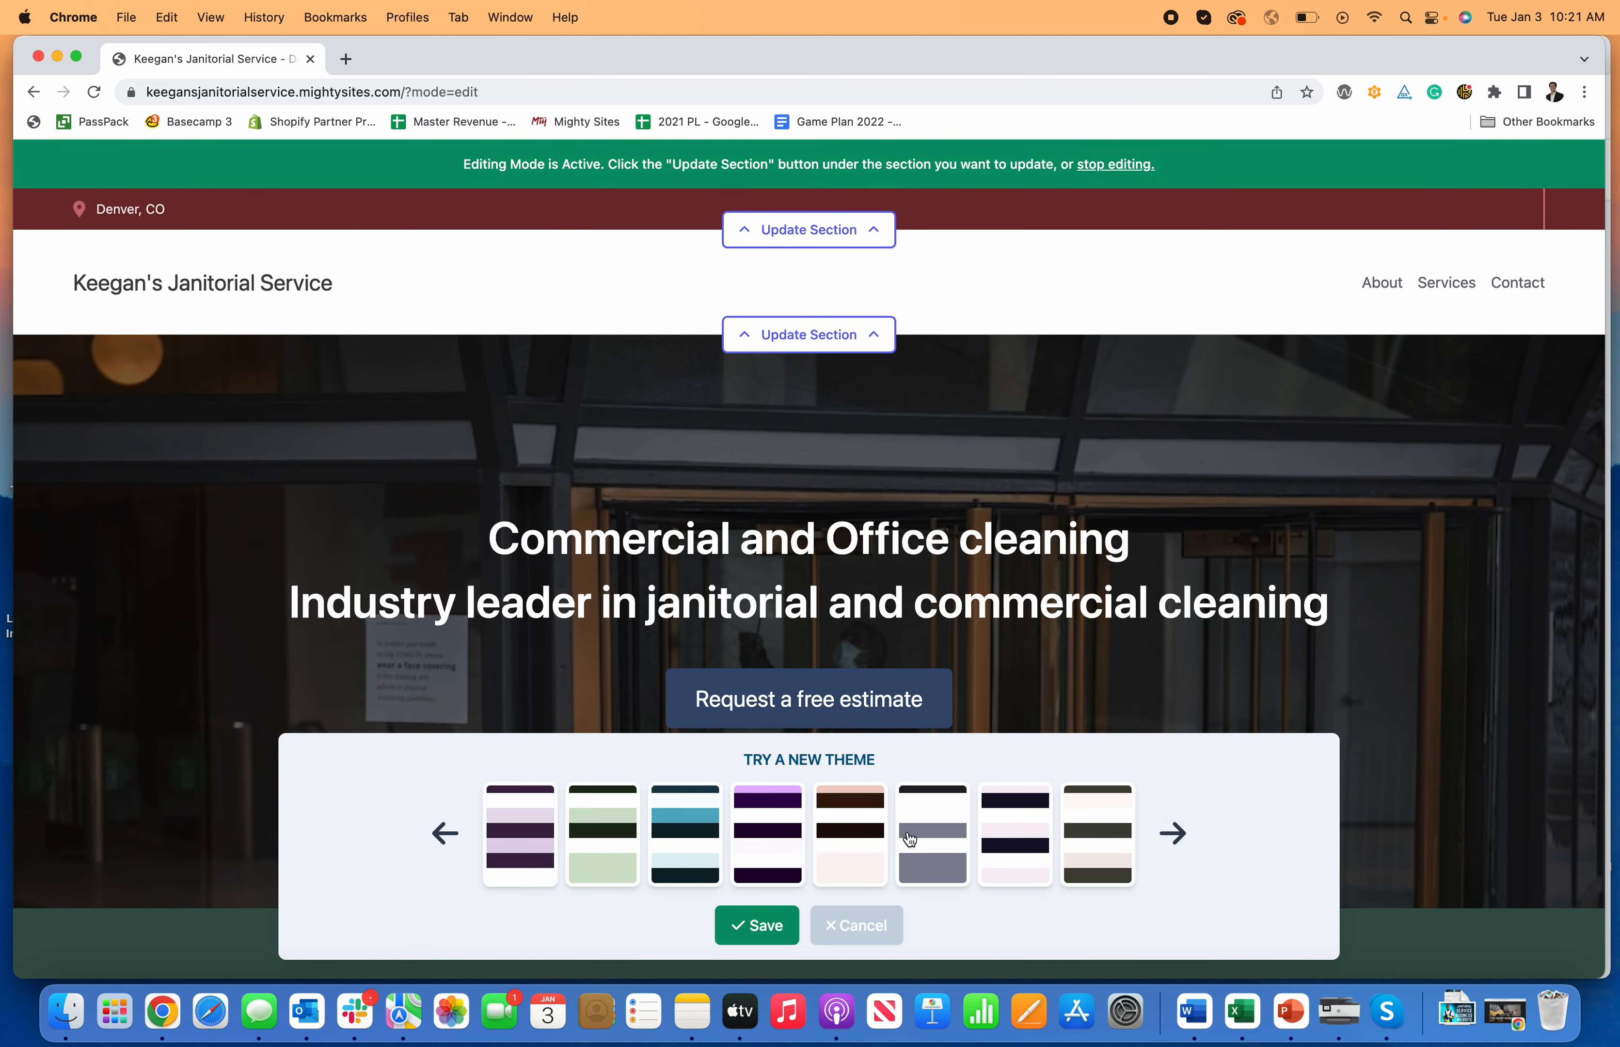
click(847, 832)
scroll(796, 640, down, 1)
click(795, 828)
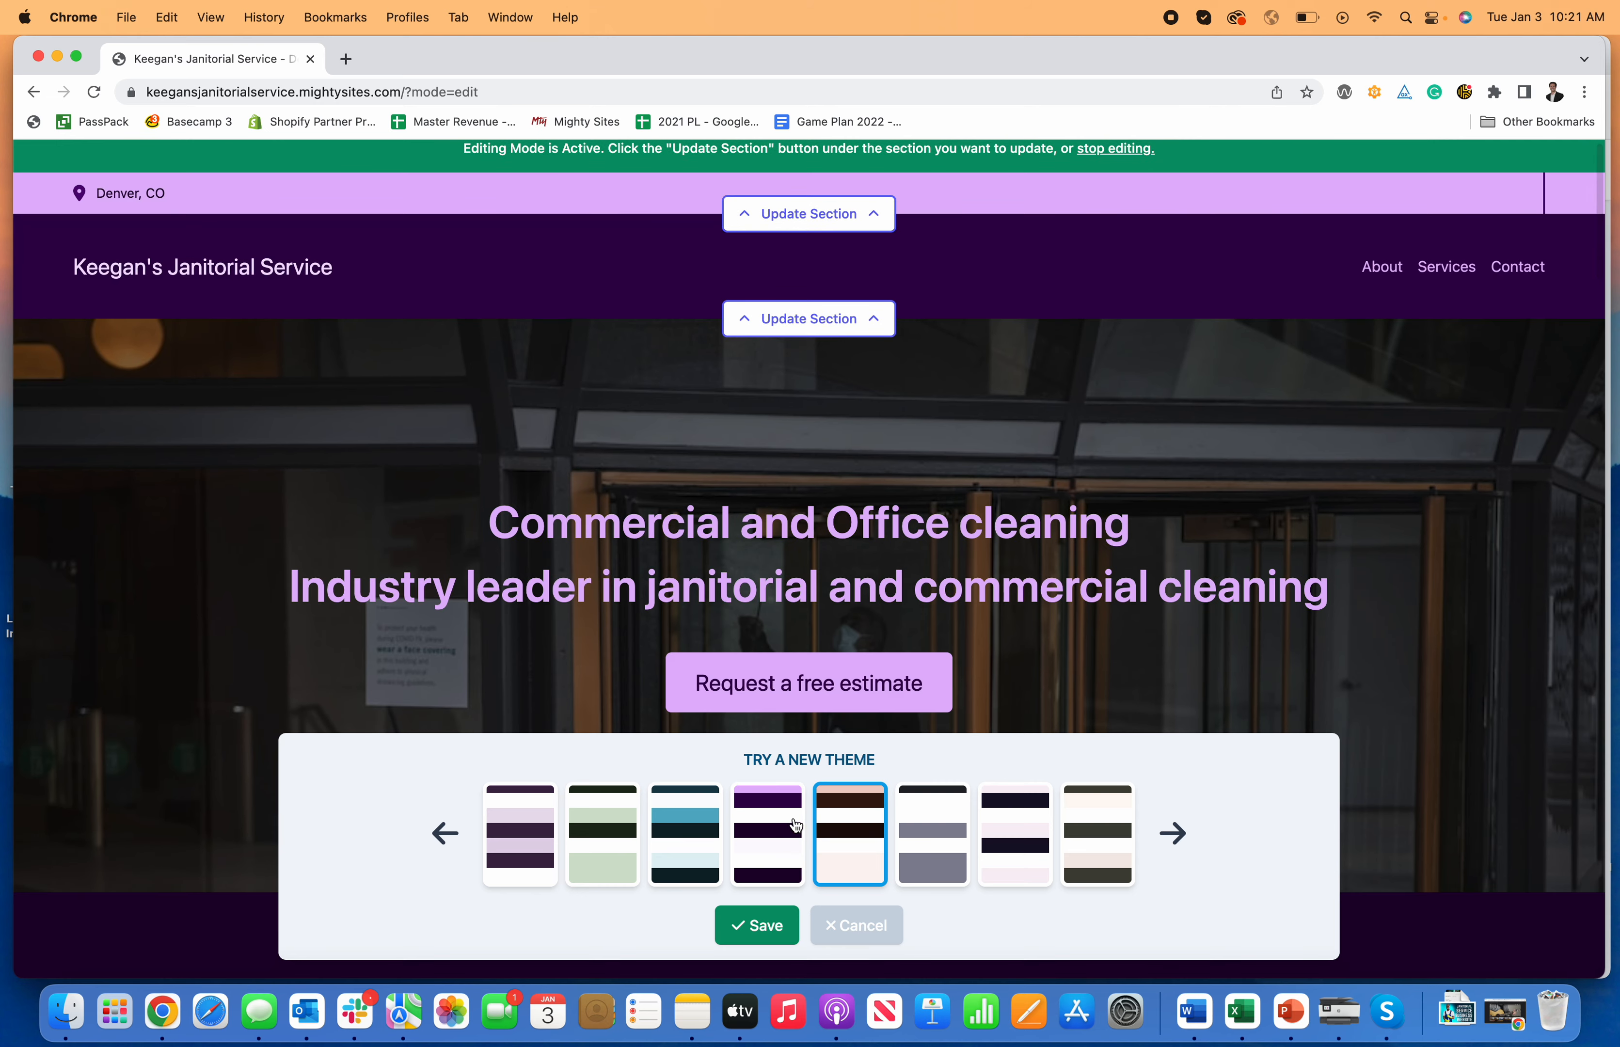
click(1098, 841)
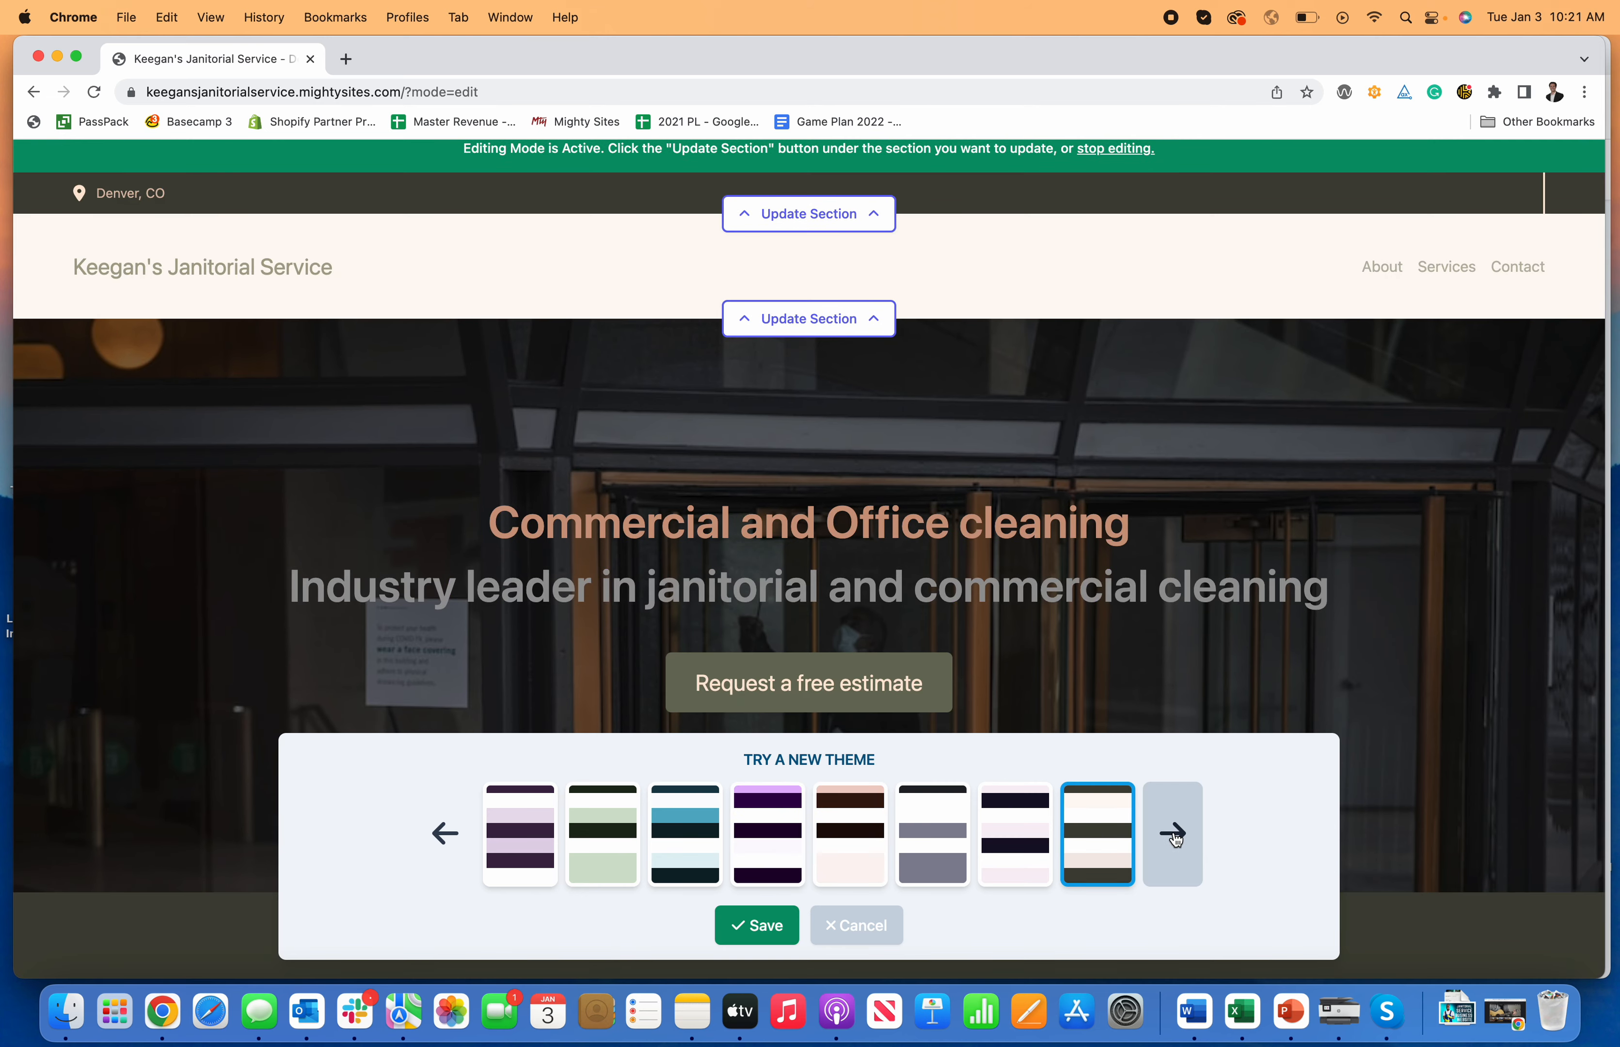
Step: Try themes from the last set, then choose and save the navy and light grey theme
click(1174, 836)
click(778, 829)
scroll(568, 626, down, 1)
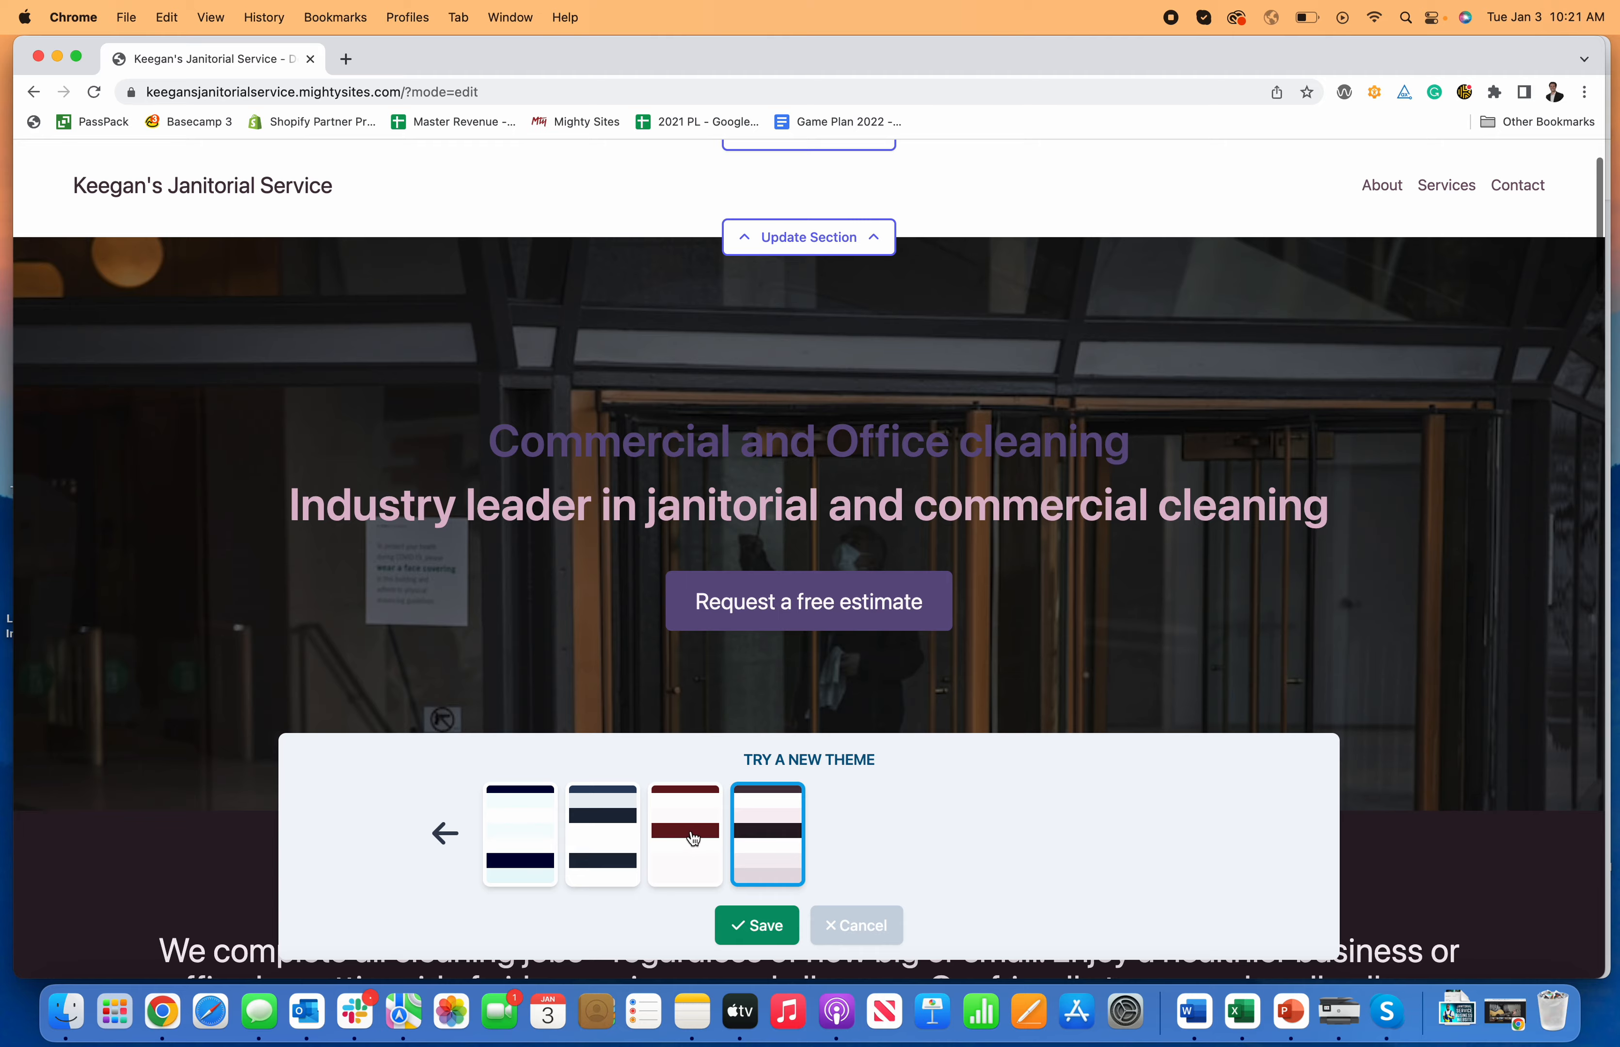
click(673, 823)
click(568, 844)
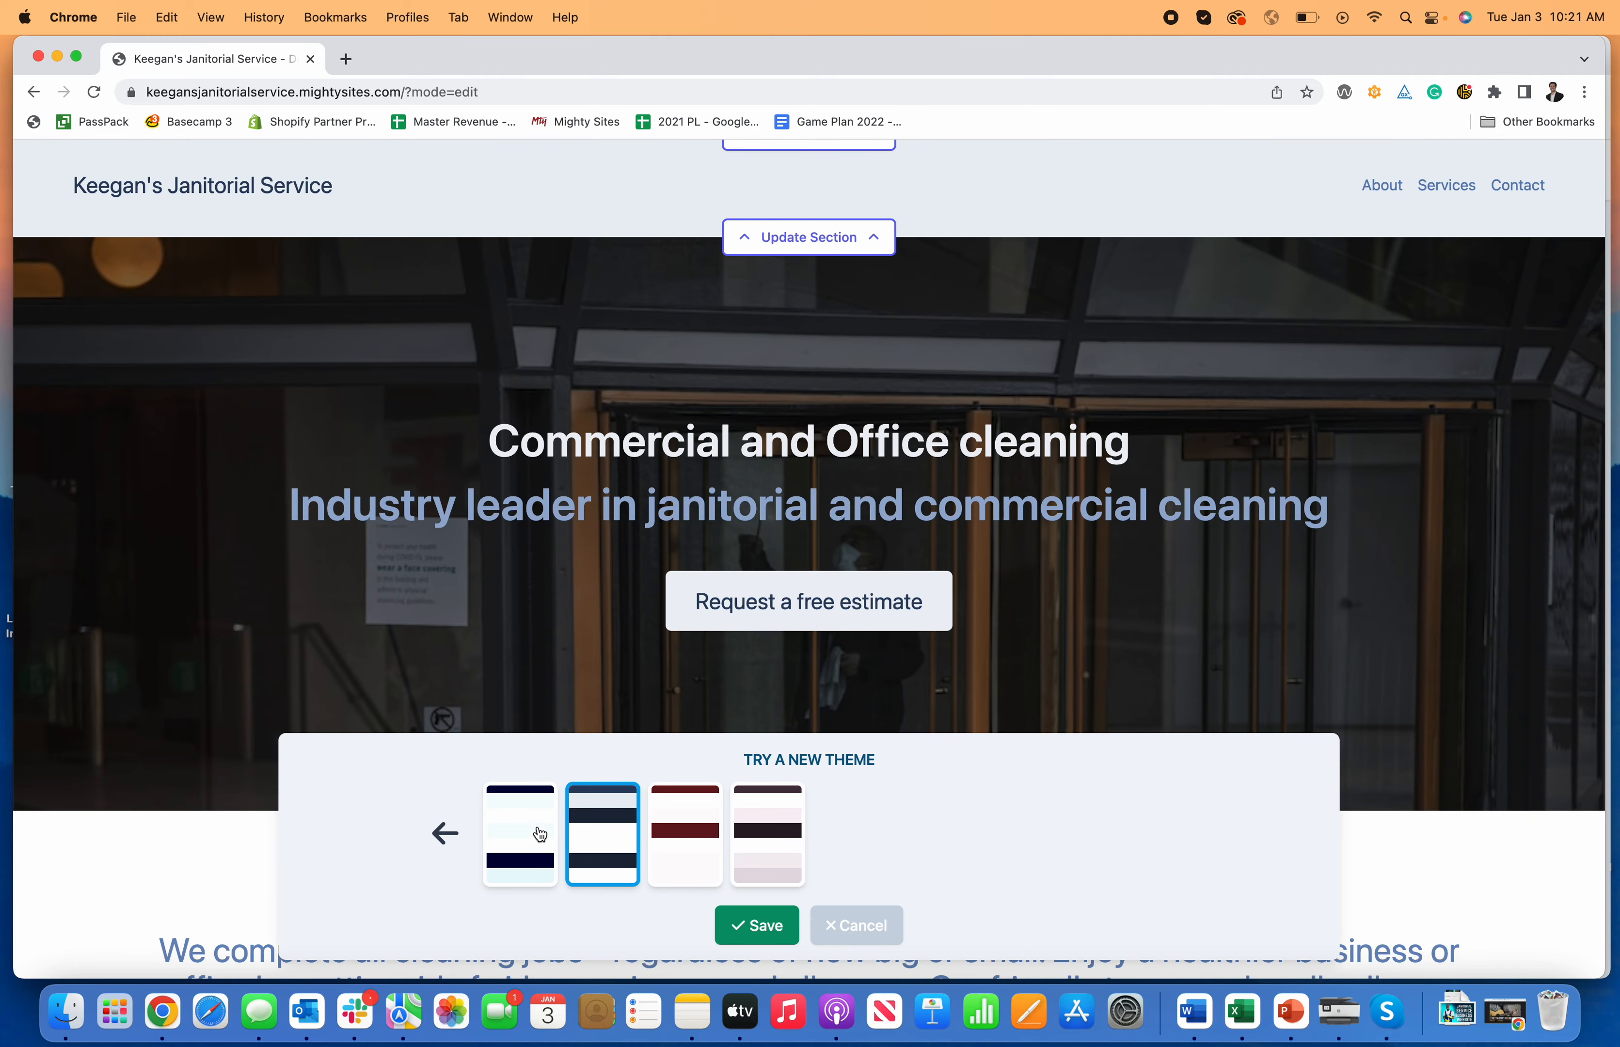
scroll(528, 640, up, 2)
scroll(561, 664, down, 10)
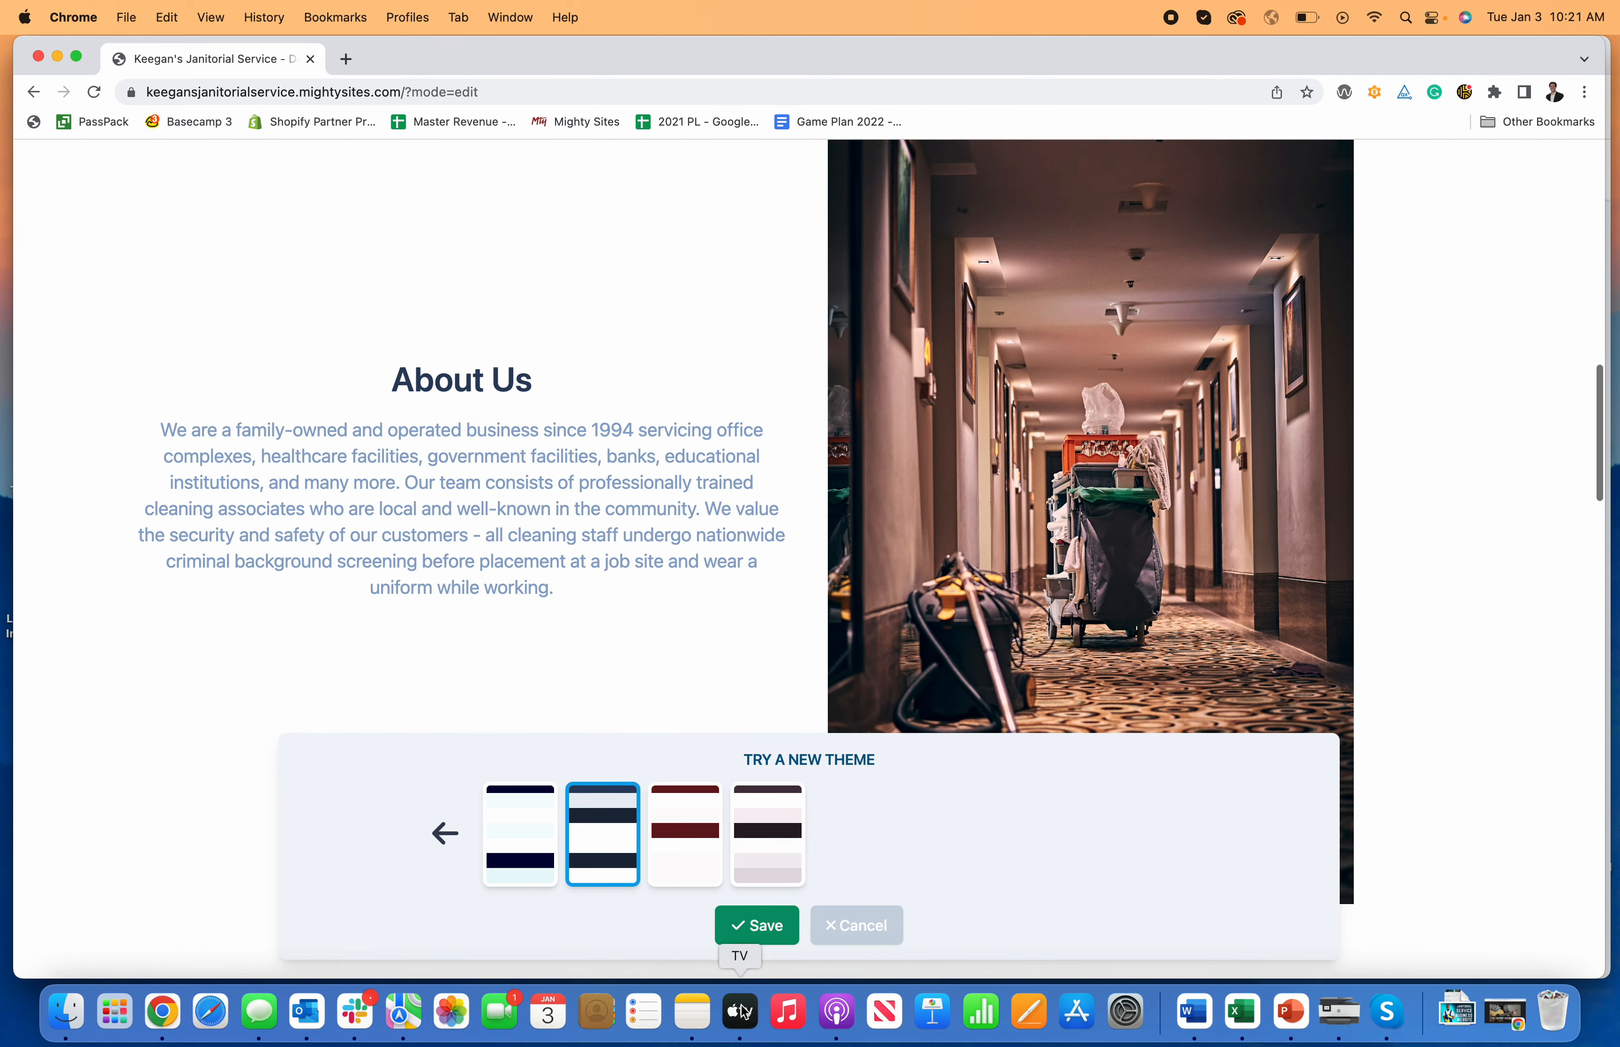
click(776, 927)
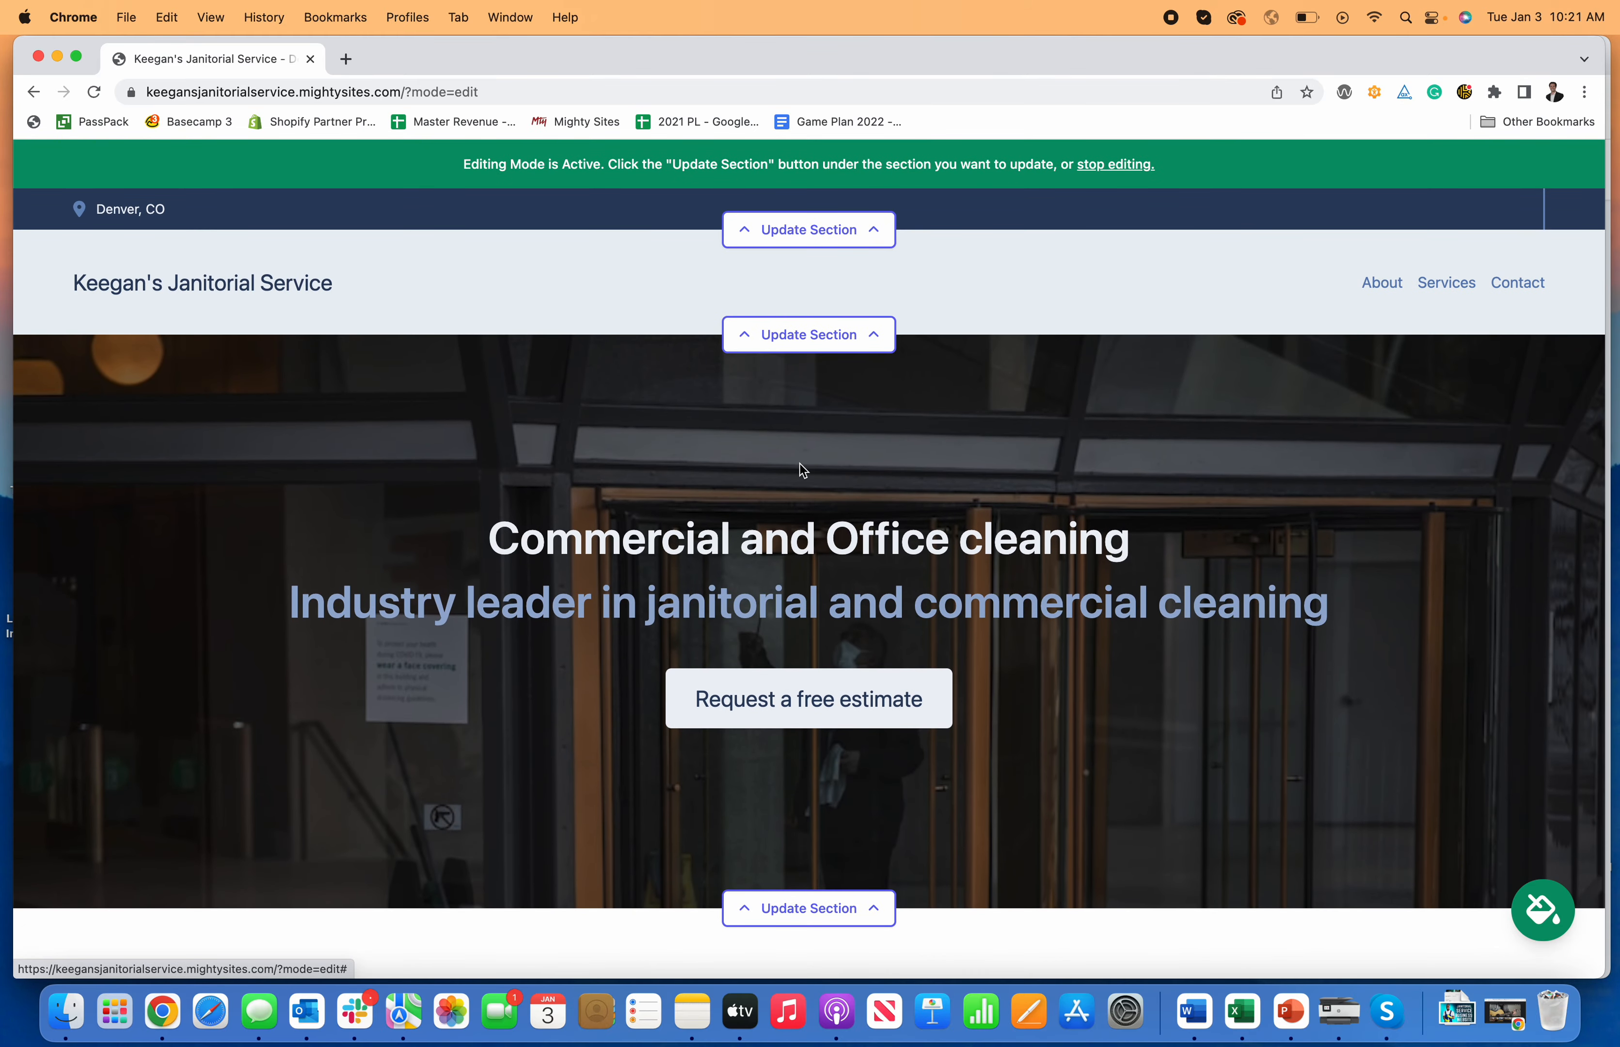
Step: In the top bar's location details, enter the organization email and enable showing it on the site
click(869, 239)
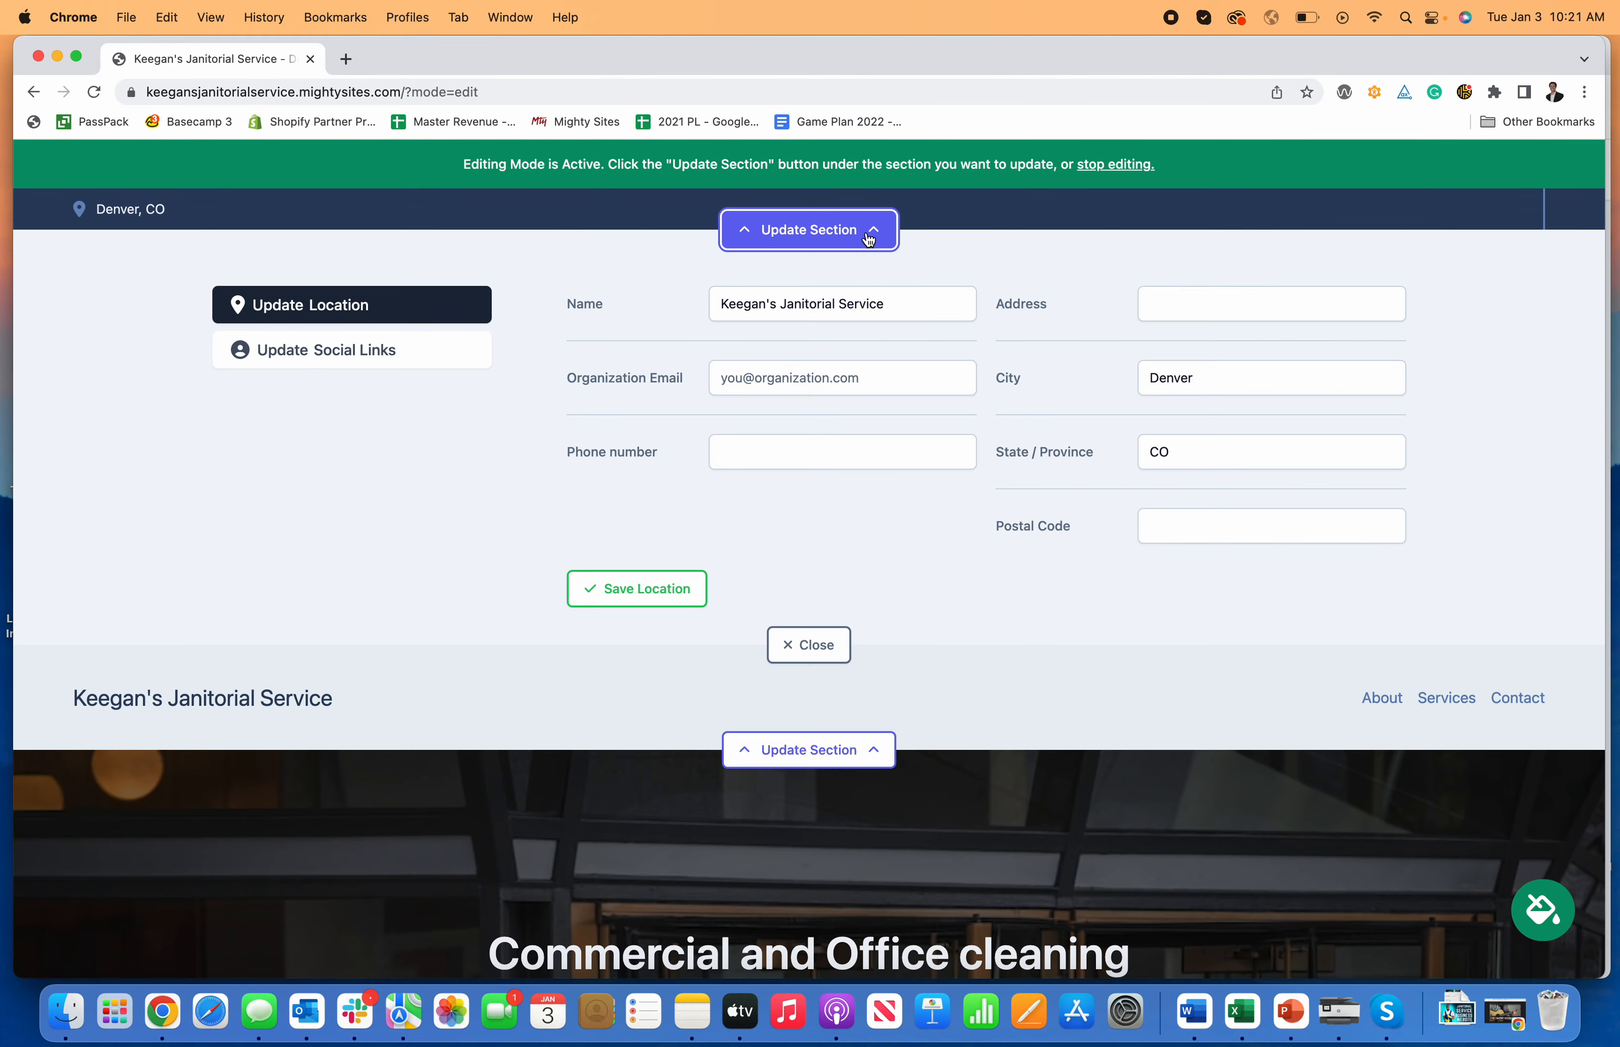
click(350, 350)
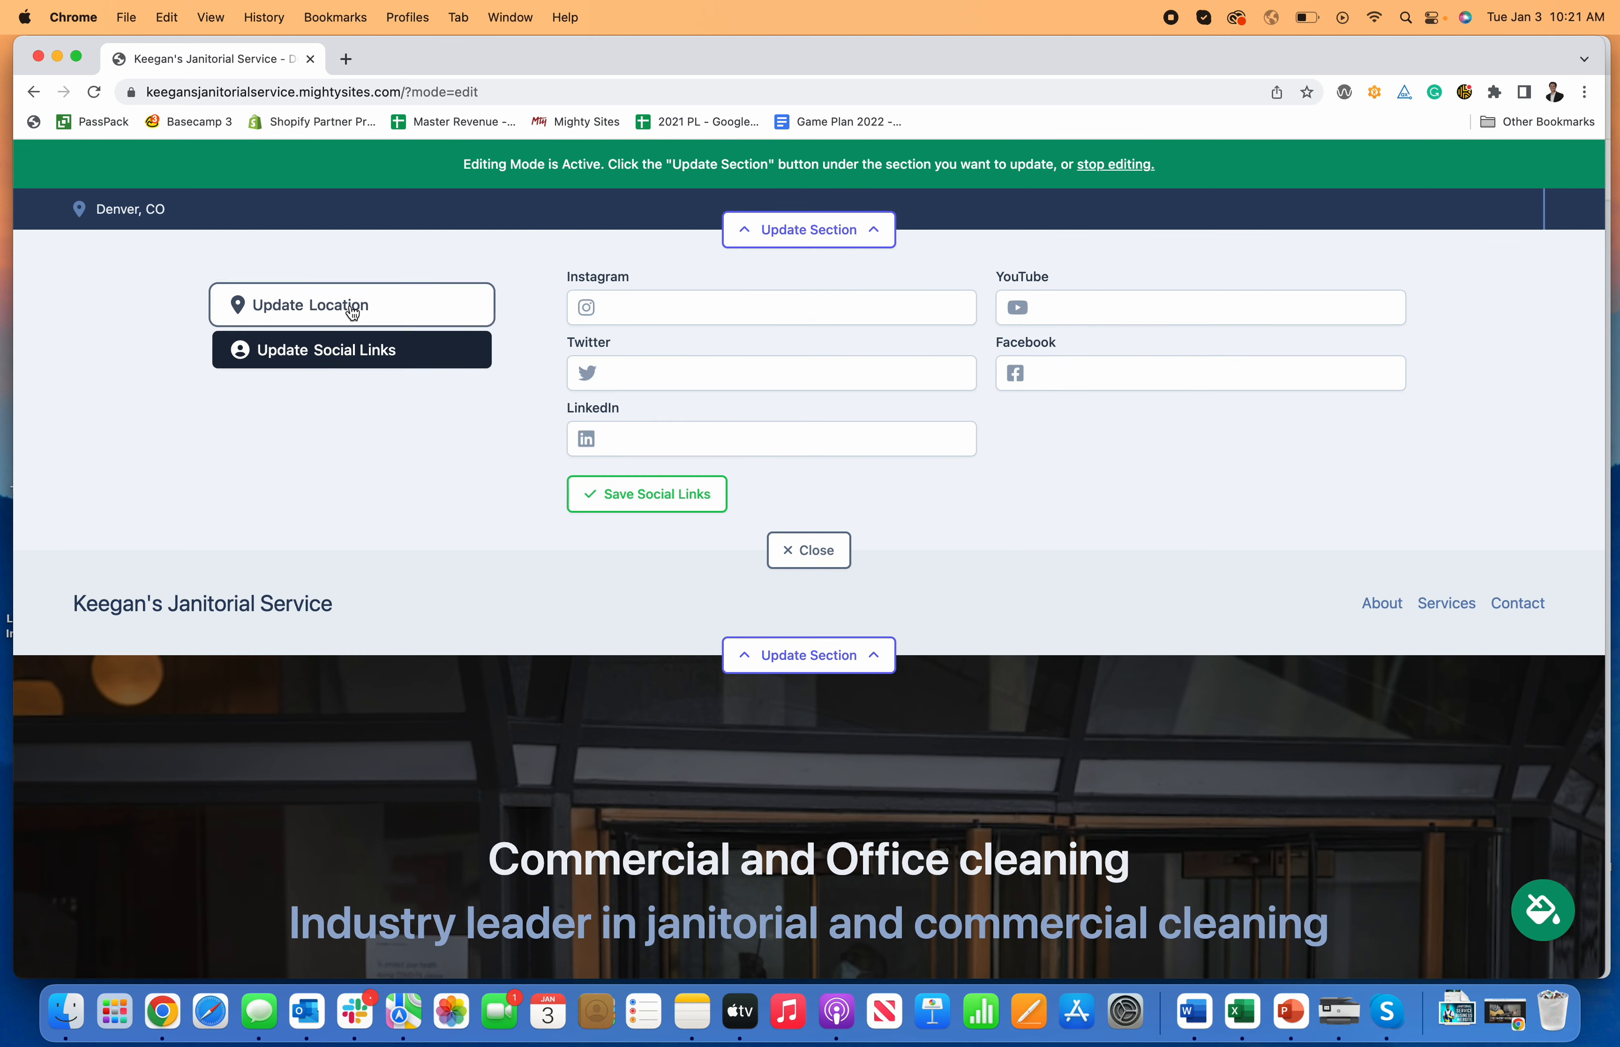
click(350, 308)
click(788, 385)
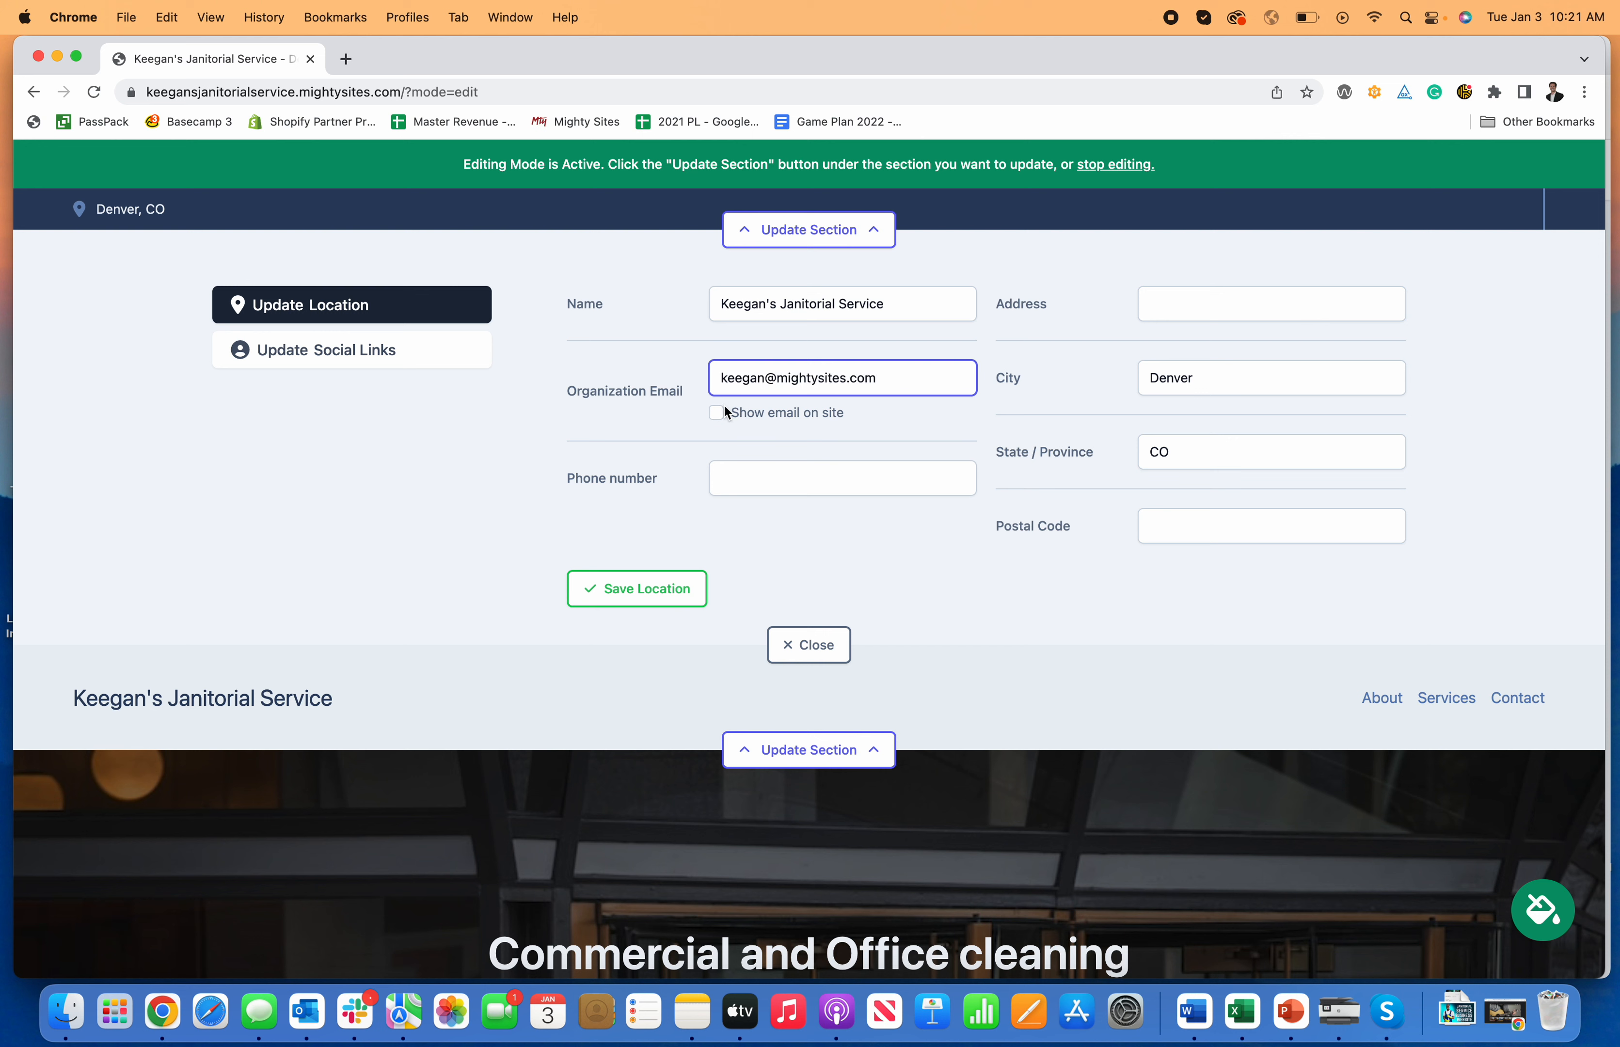
click(717, 413)
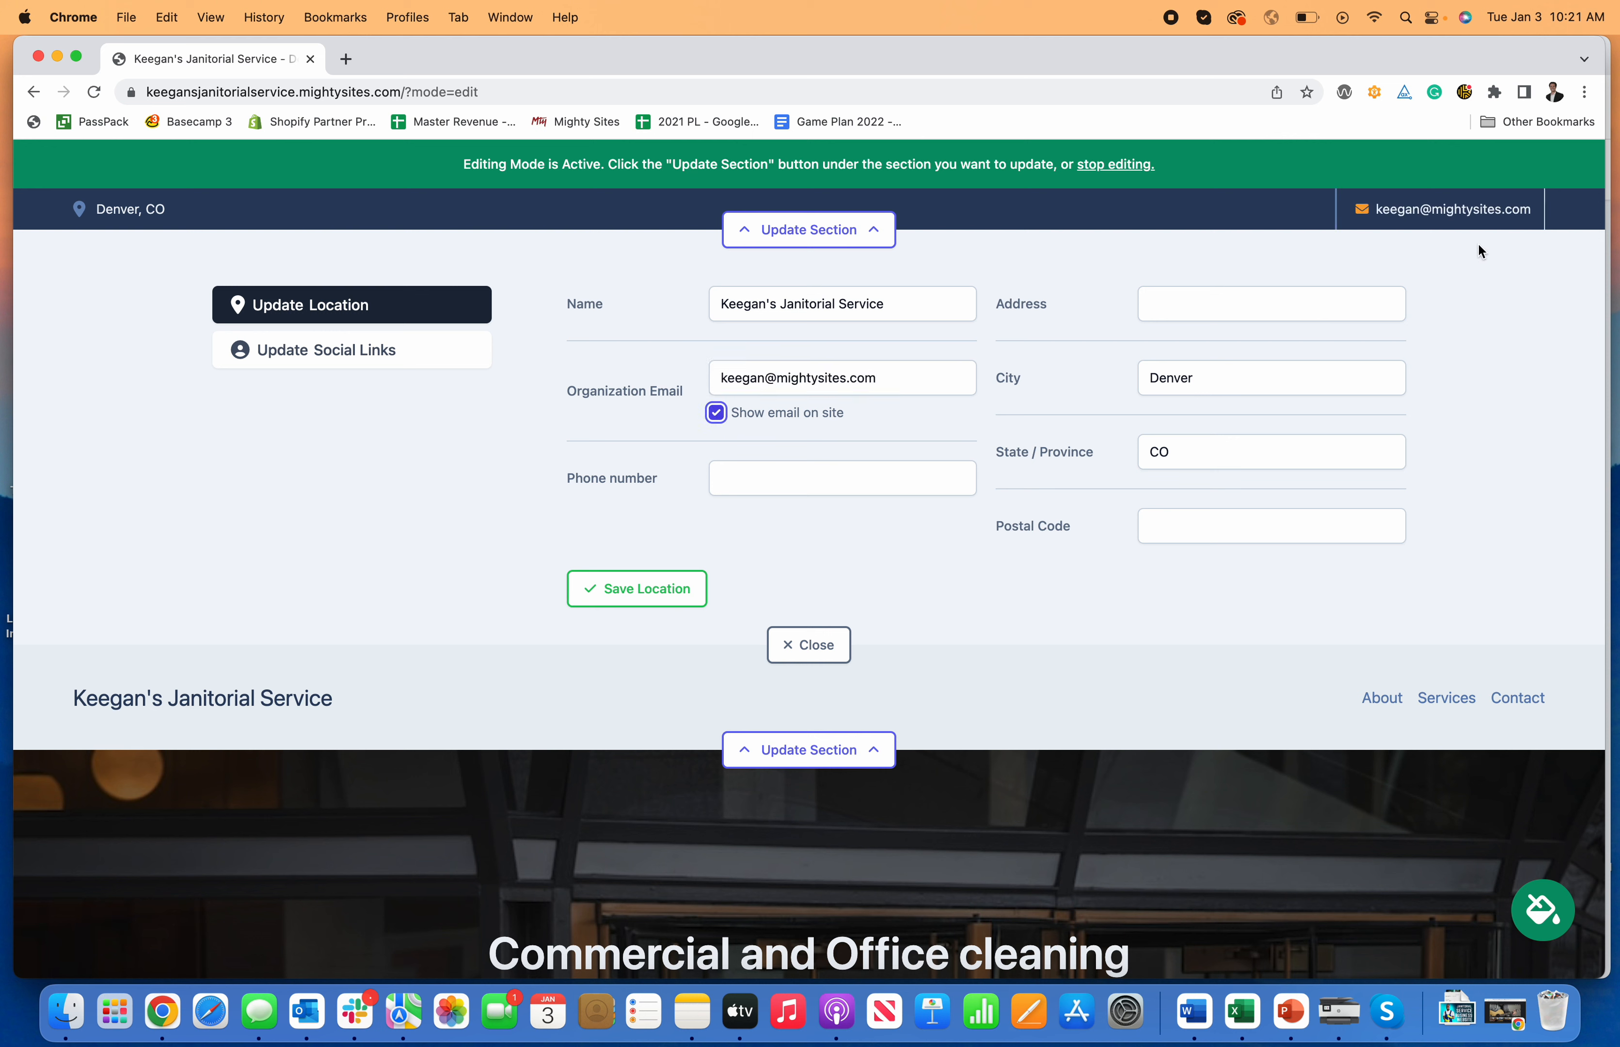
Step: Add the organization phone number, save the location details, then reload and recheck them
click(777, 476)
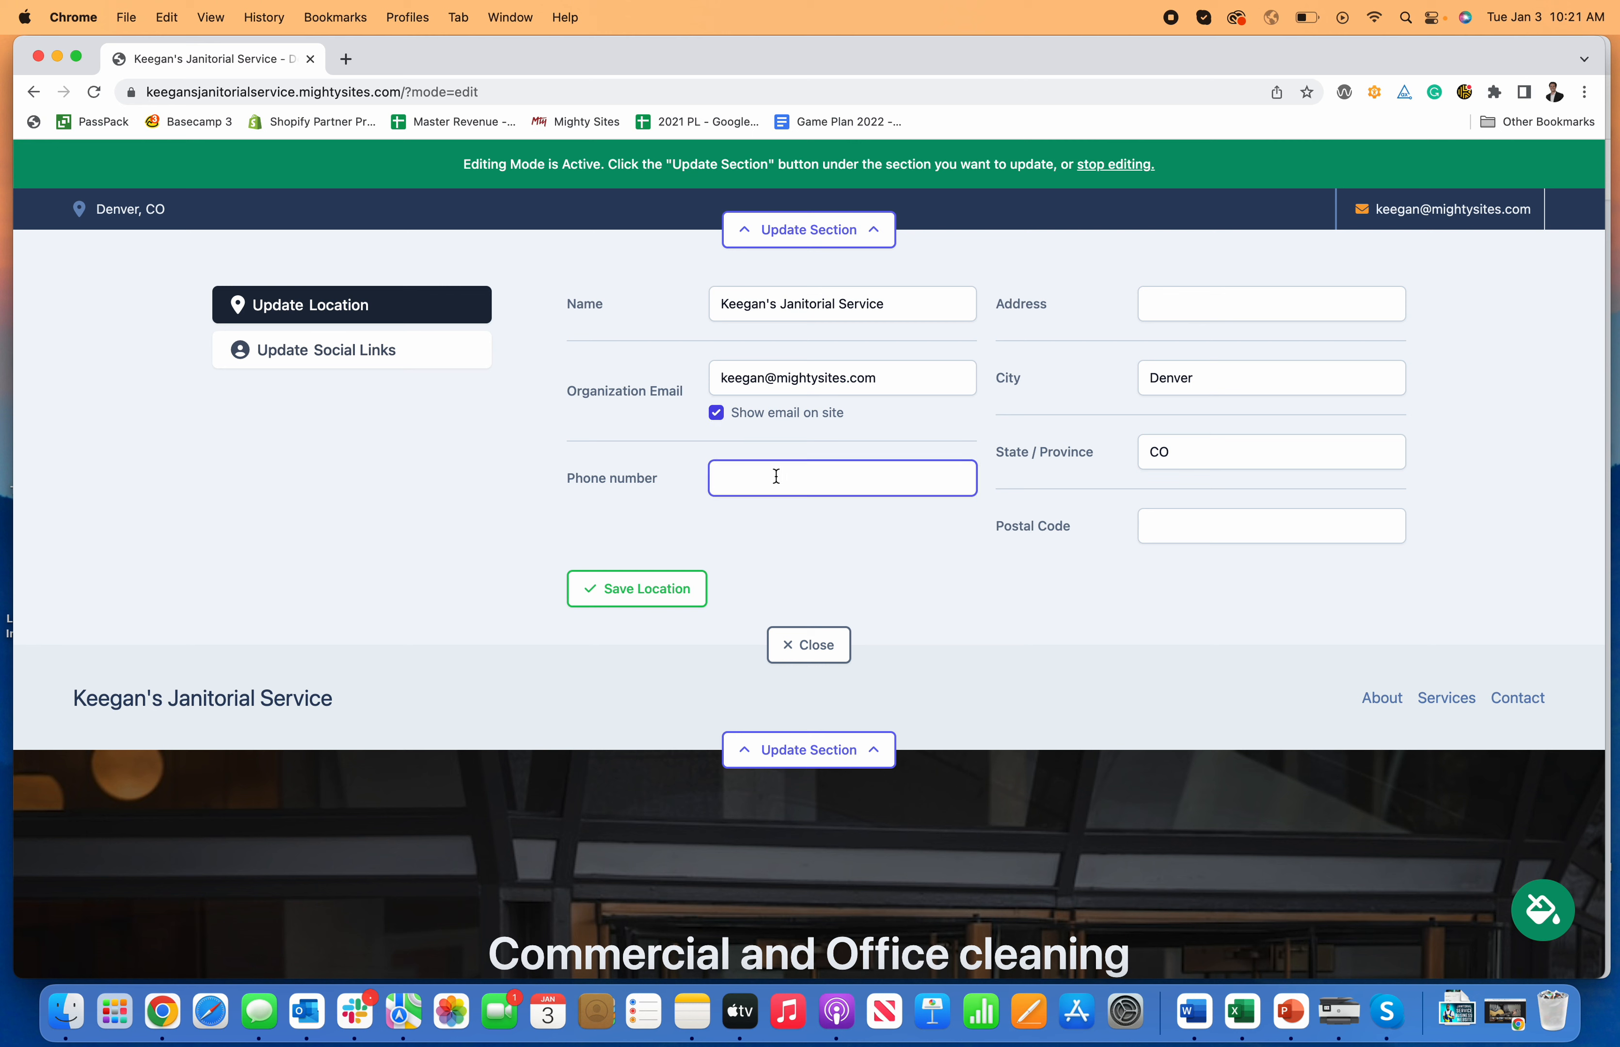
text(777-777-7777)
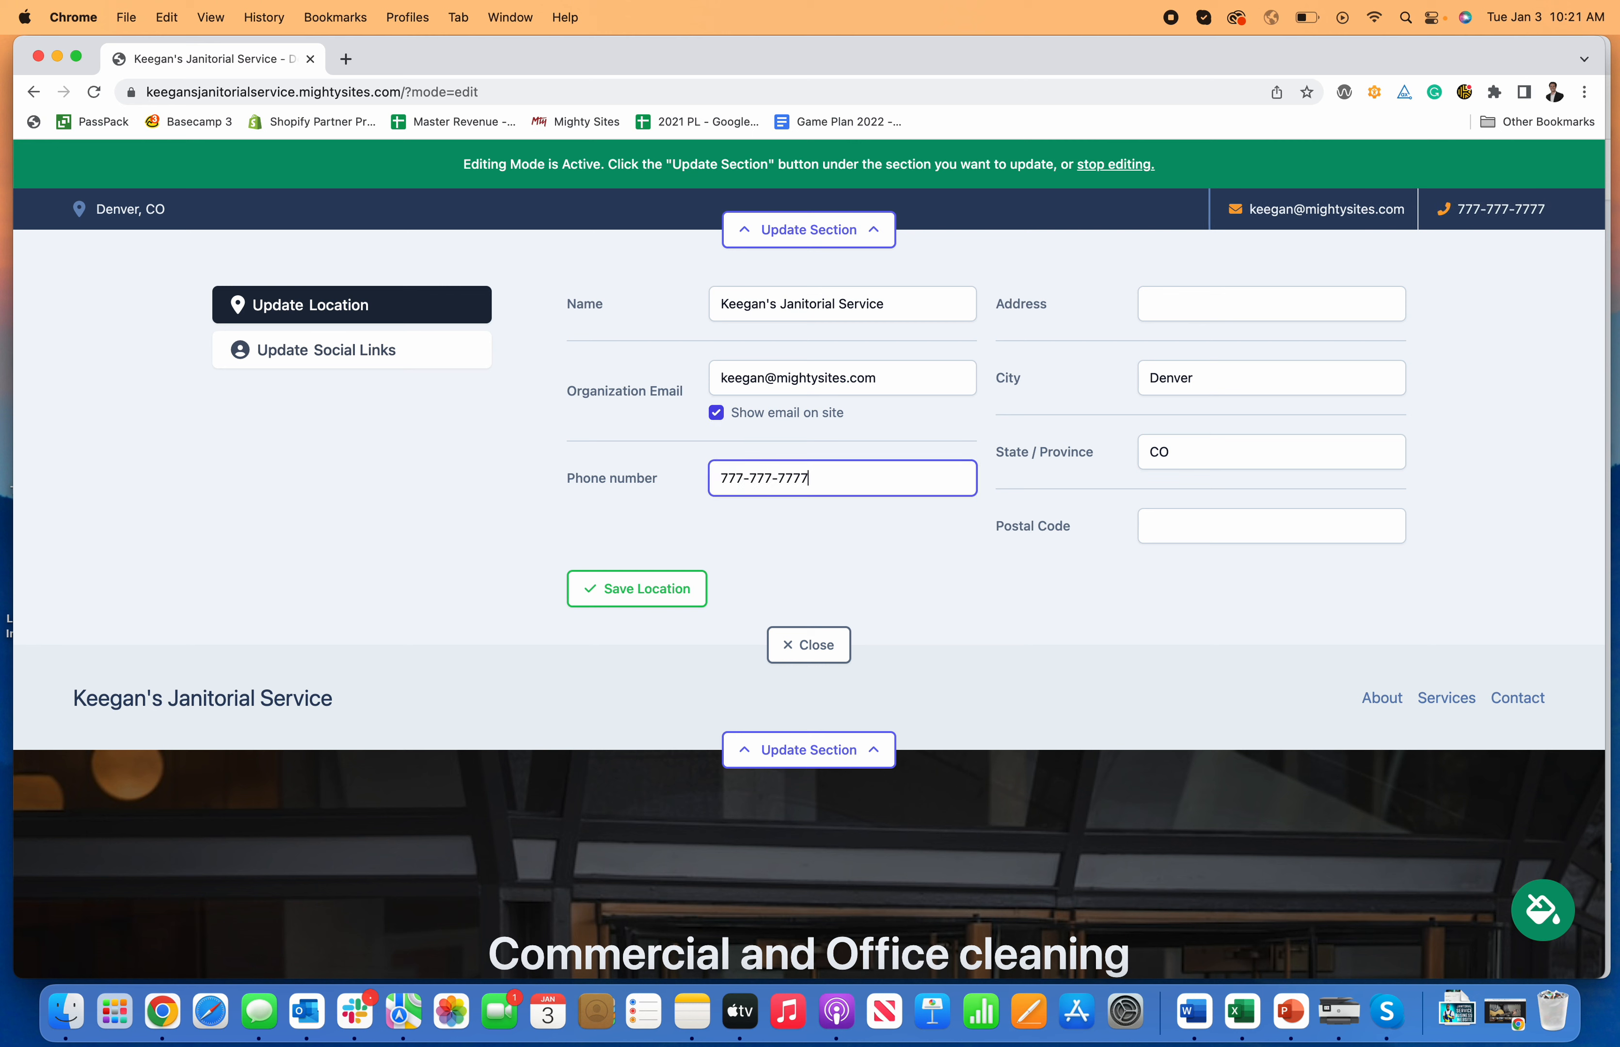
click(641, 590)
click(807, 645)
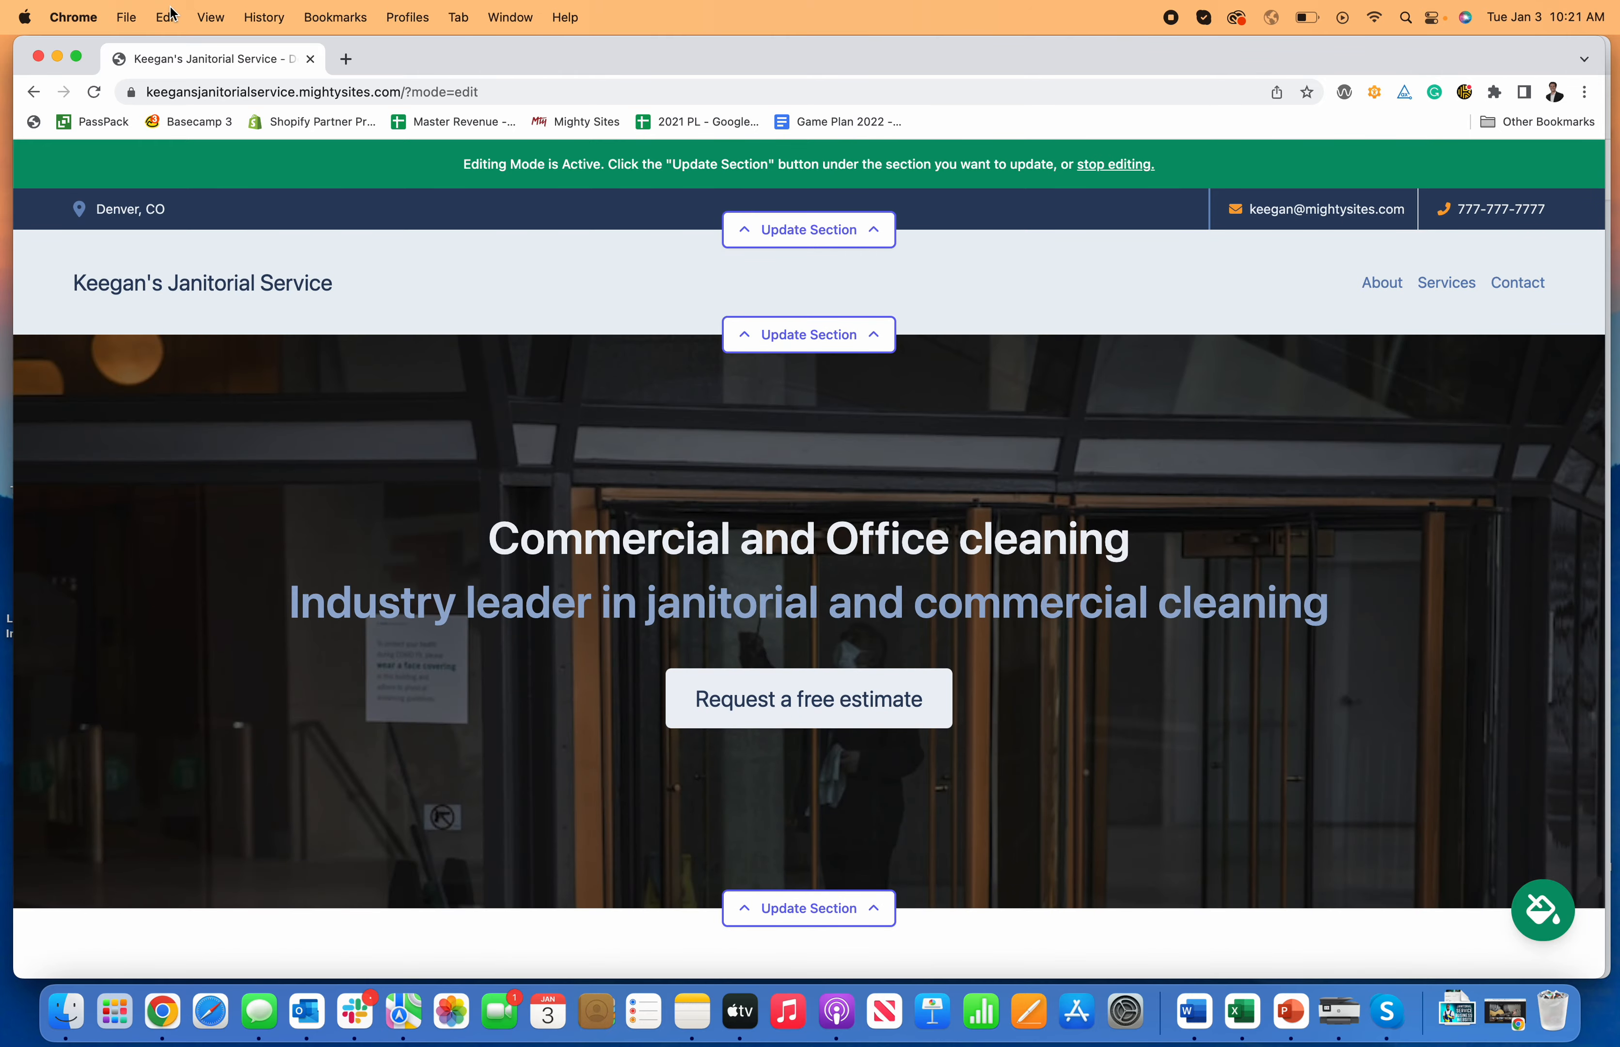
click(99, 93)
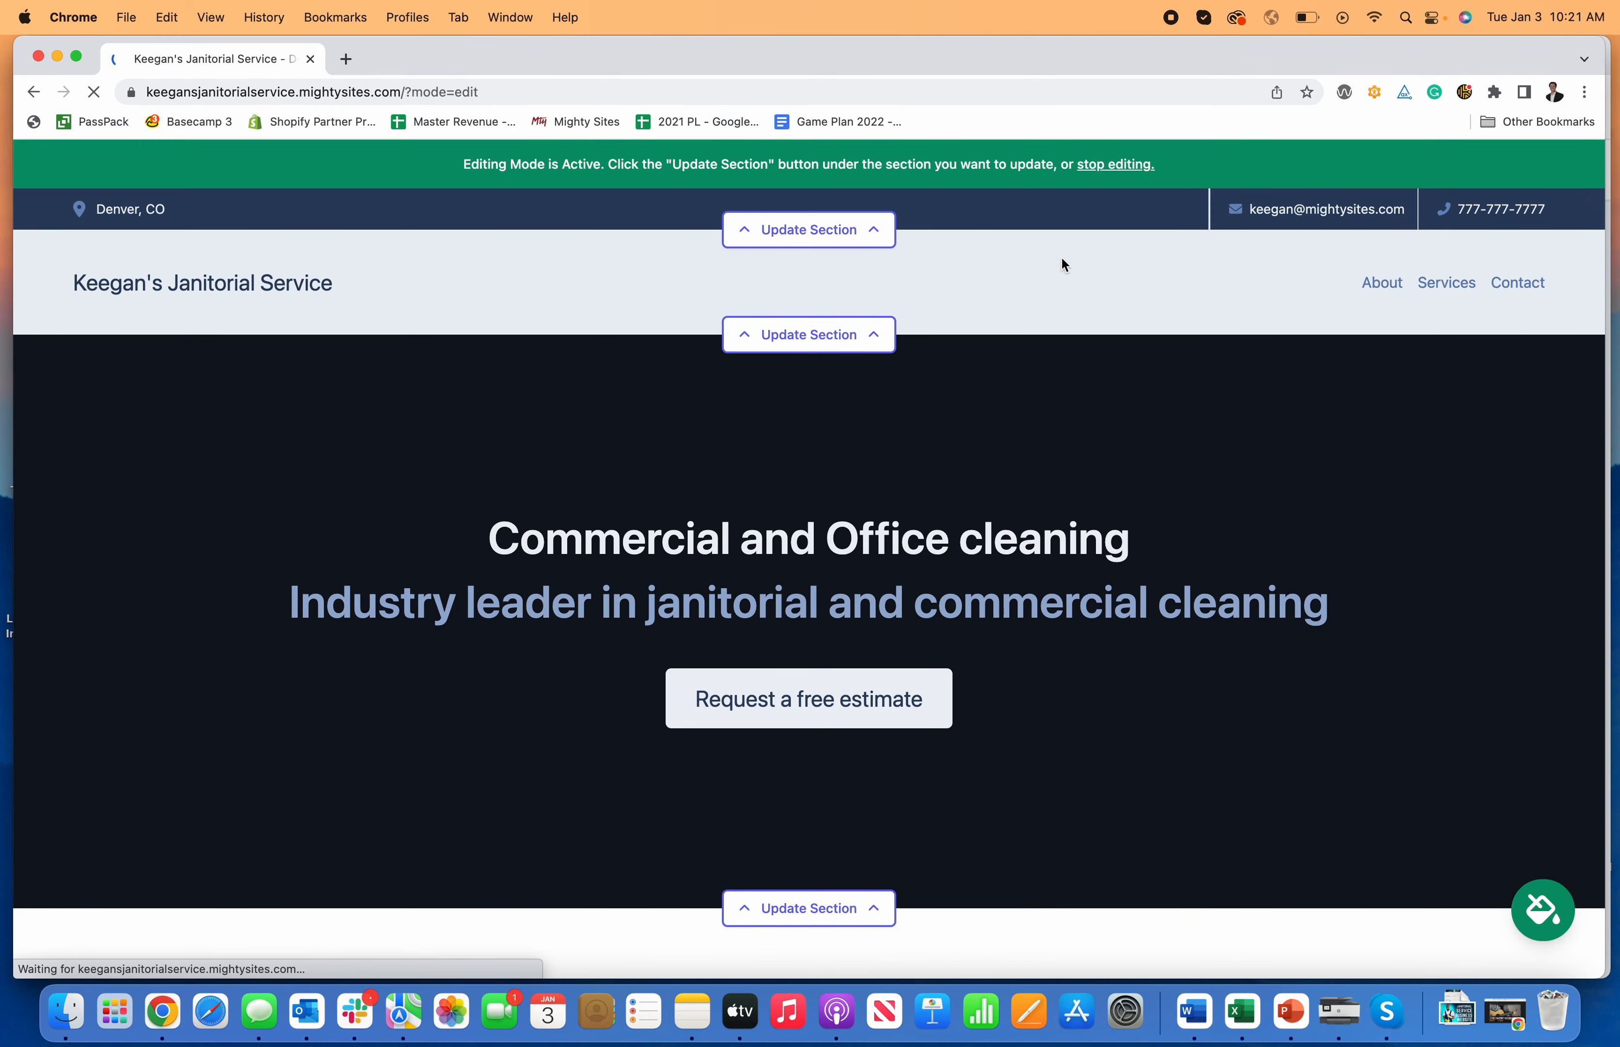
click(829, 232)
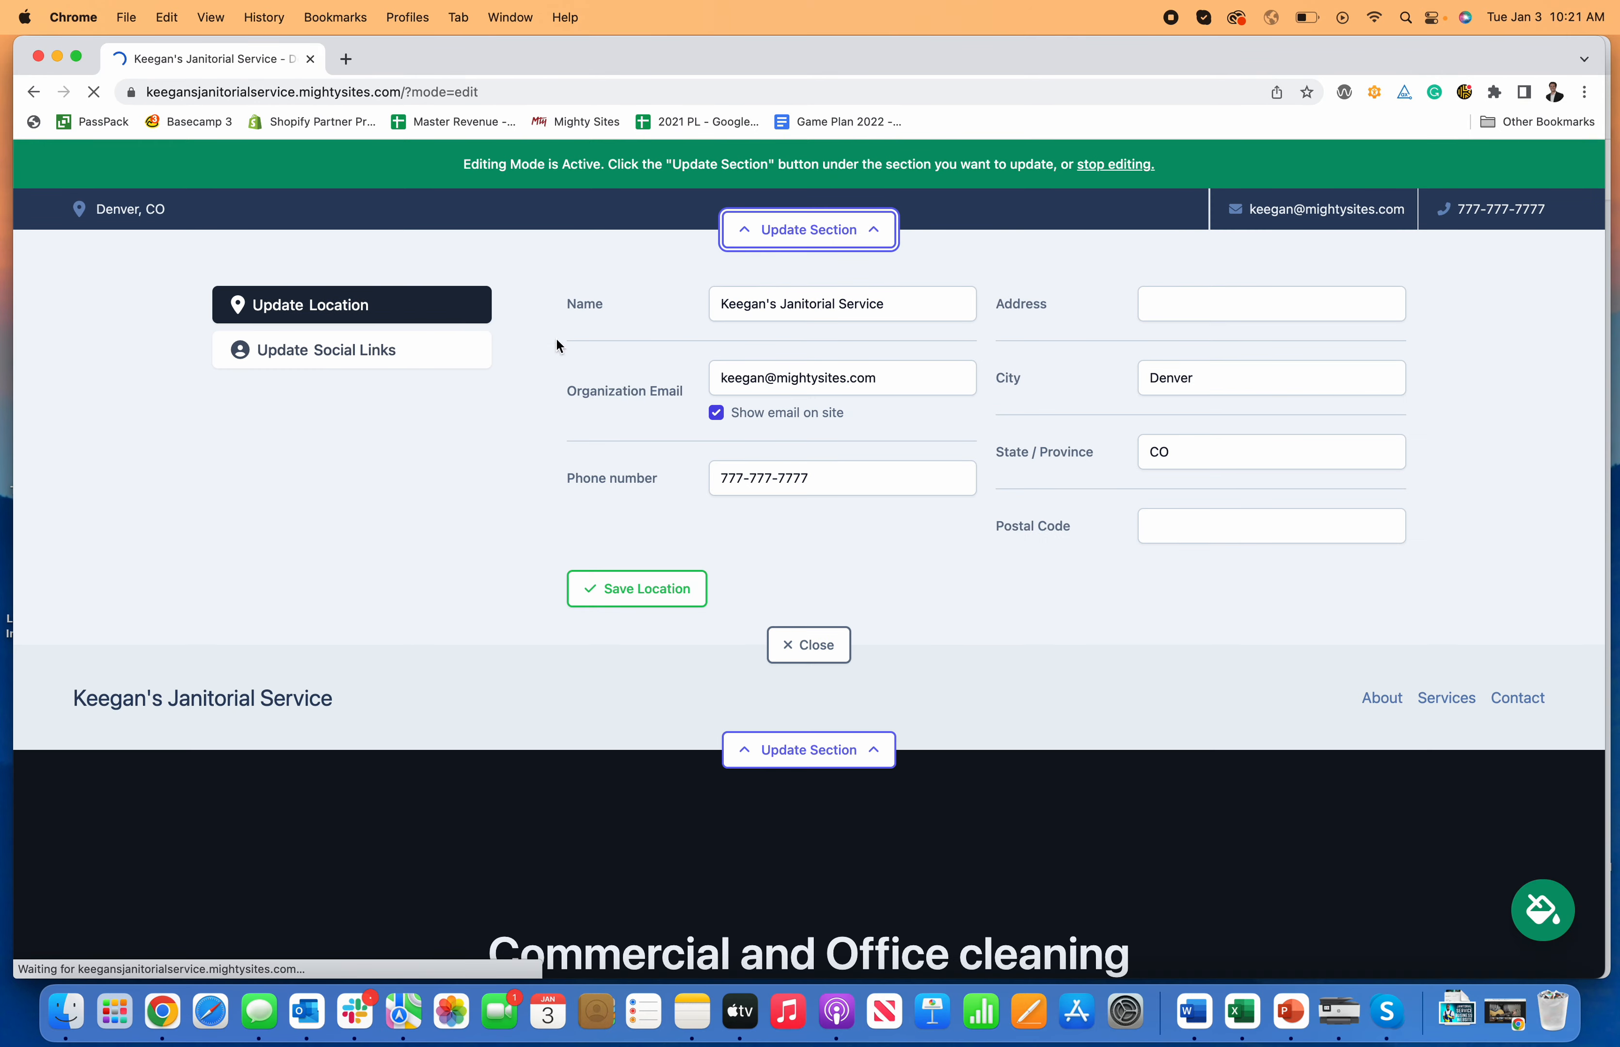
Step: Save social links facebook.com/mightysites and instagram.com/mightysites so both icons show in the top bar
click(359, 366)
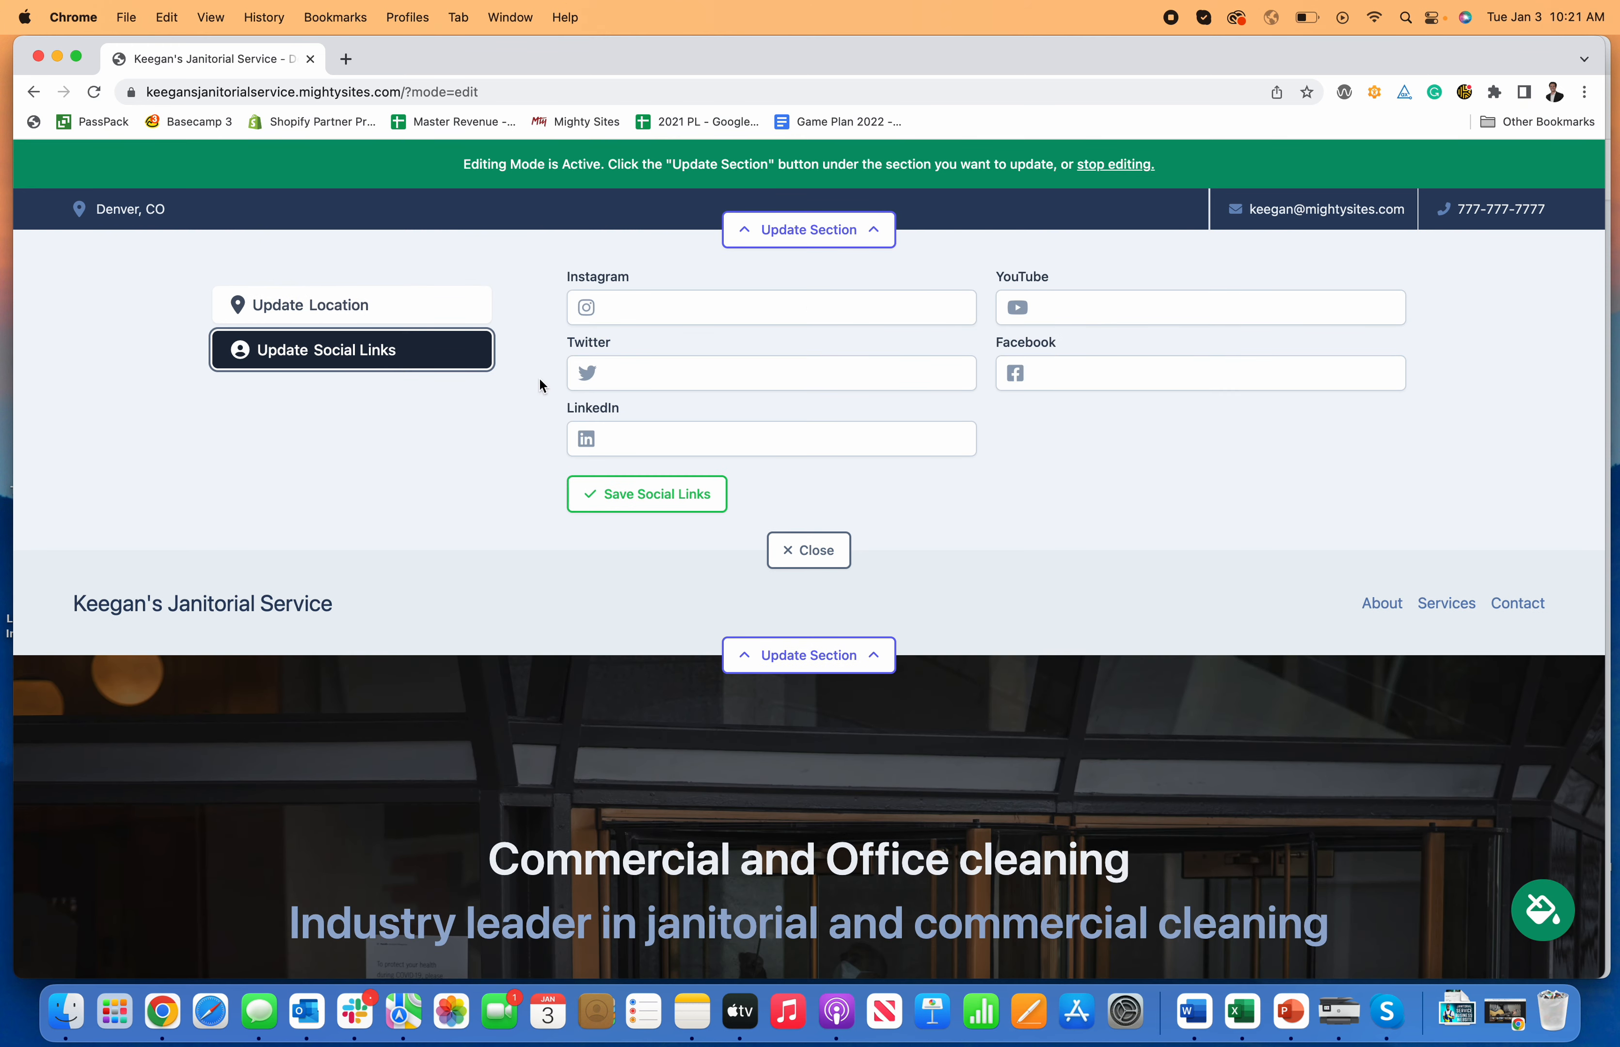
click(1153, 379)
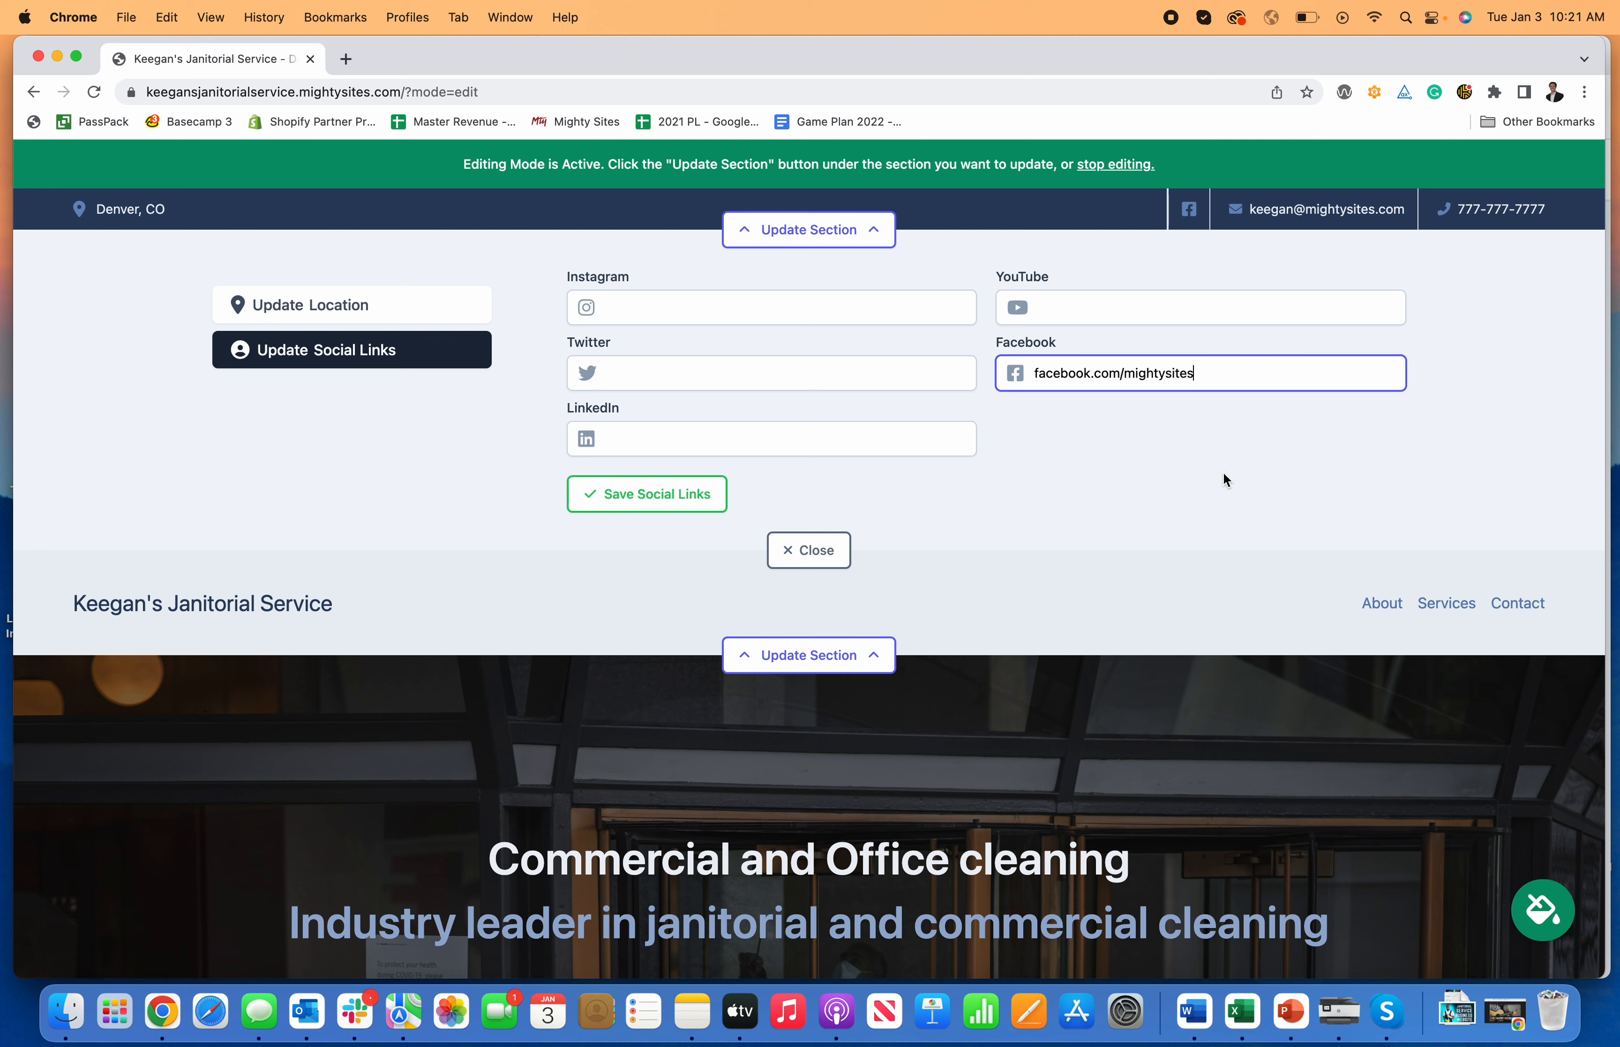
click(695, 321)
text(int)
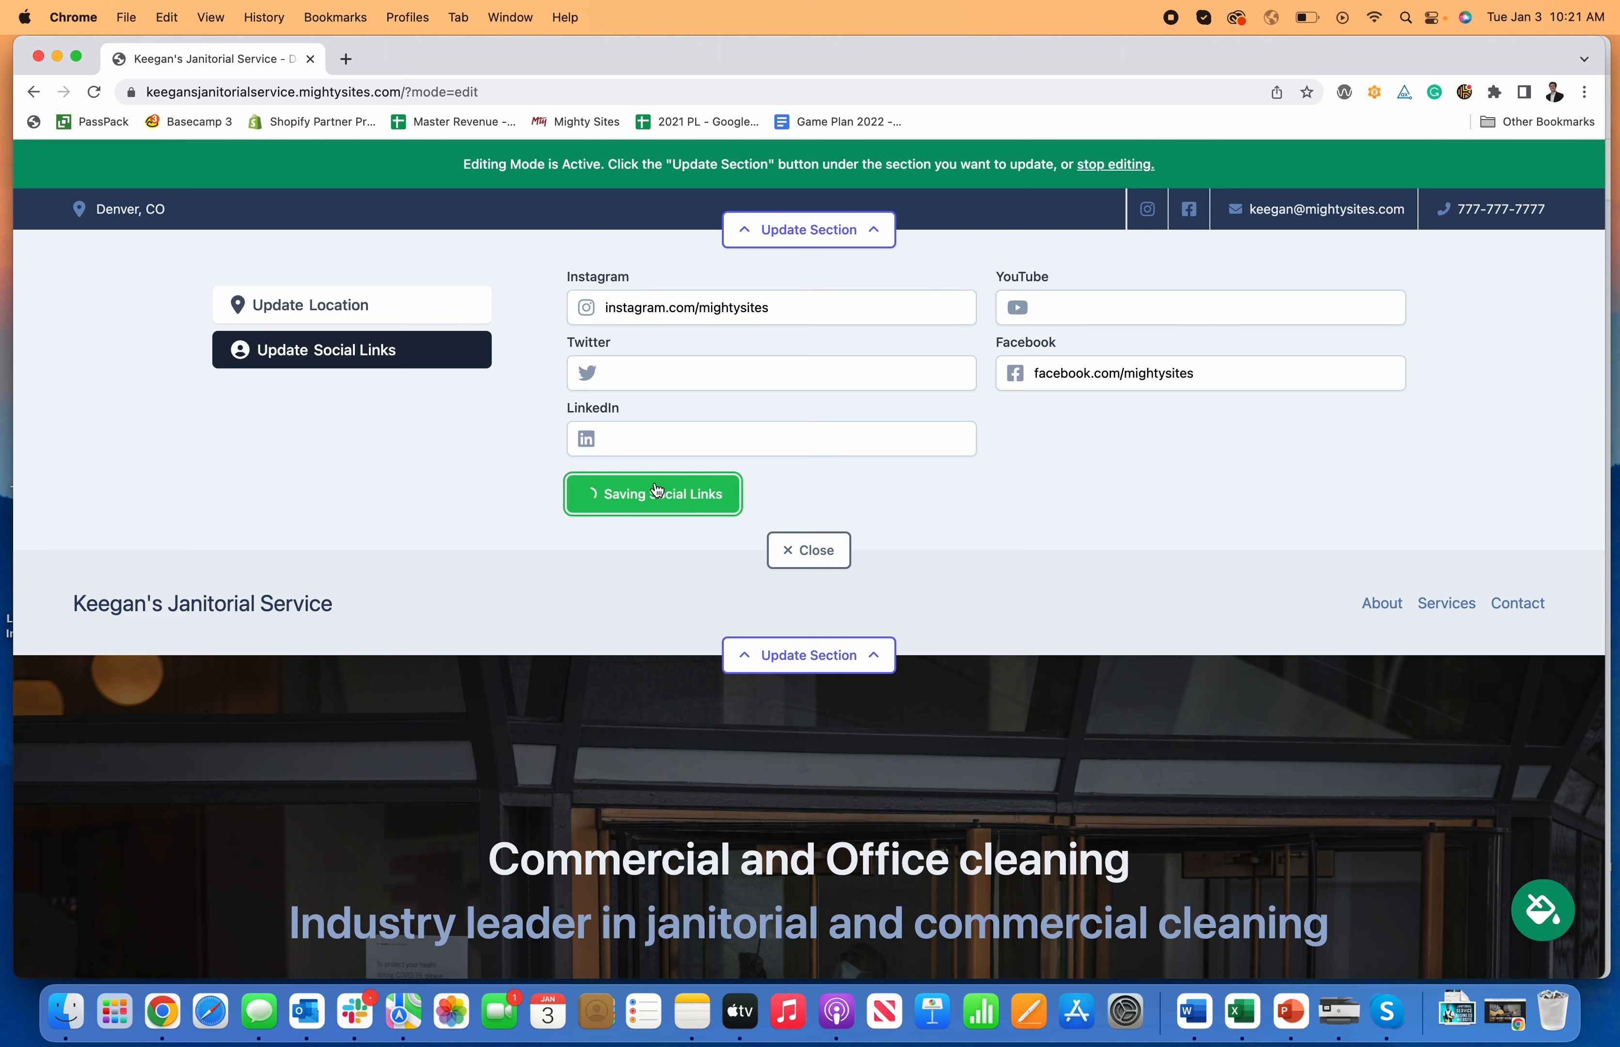
click(647, 494)
click(809, 550)
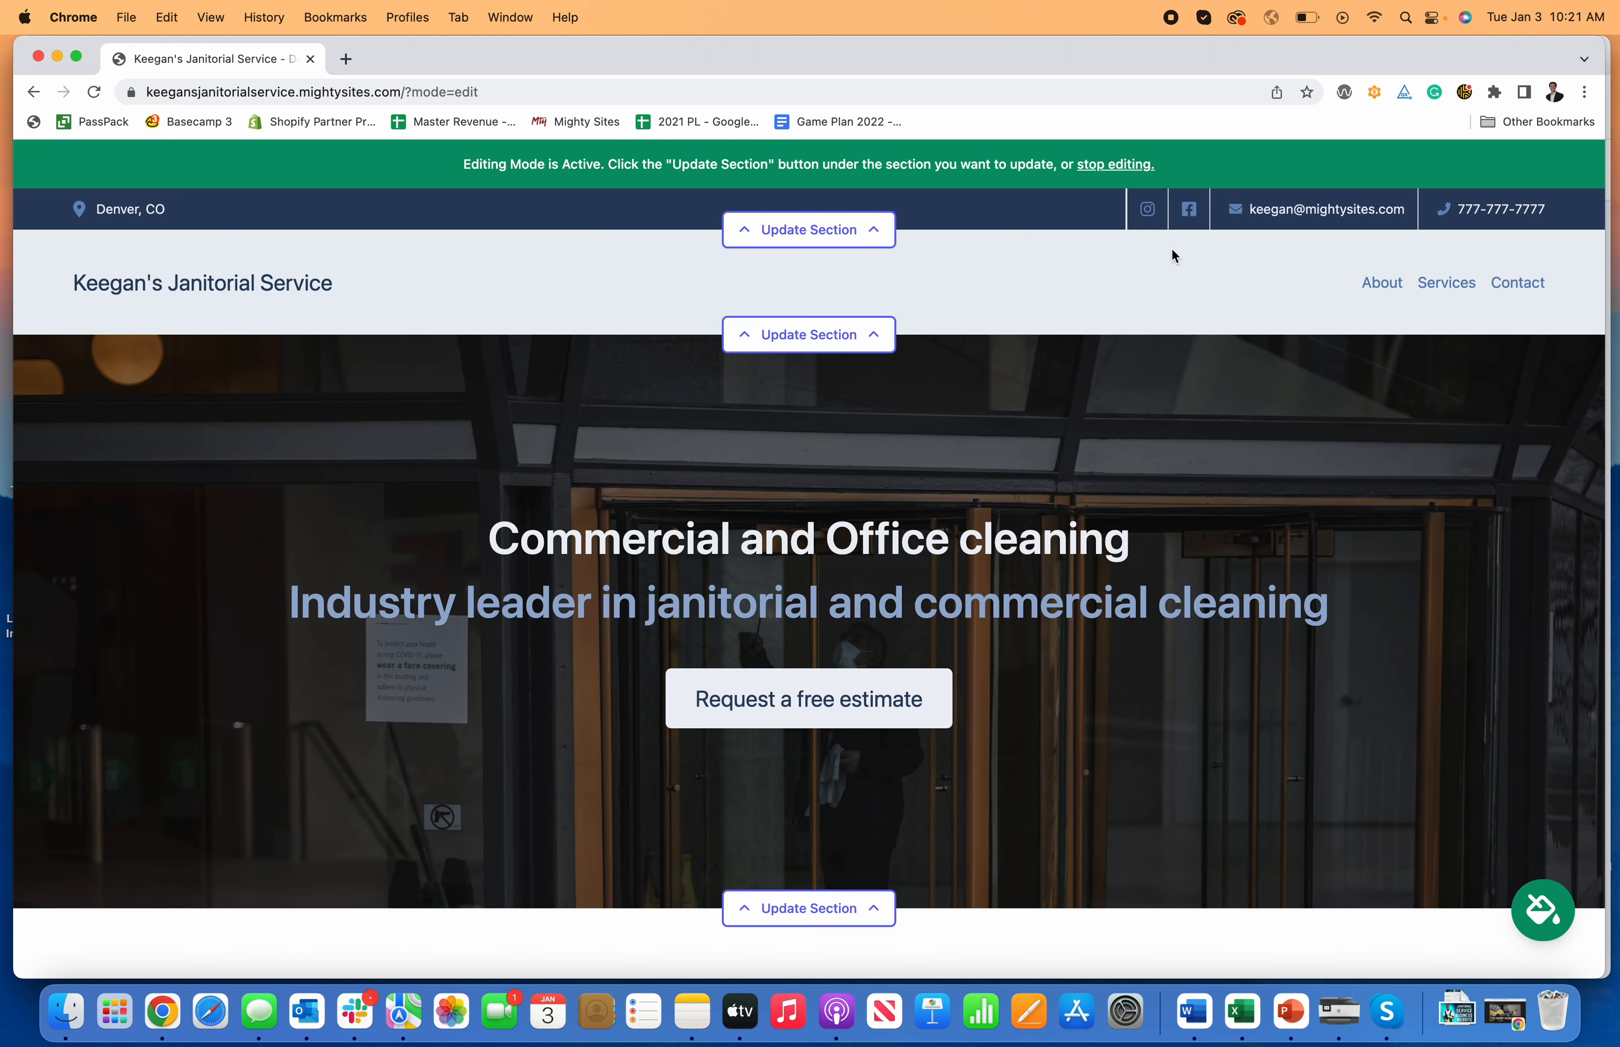
scroll(834, 320, down, 1)
Step: Start a new navigation menu item linking to a location within My Website
click(830, 317)
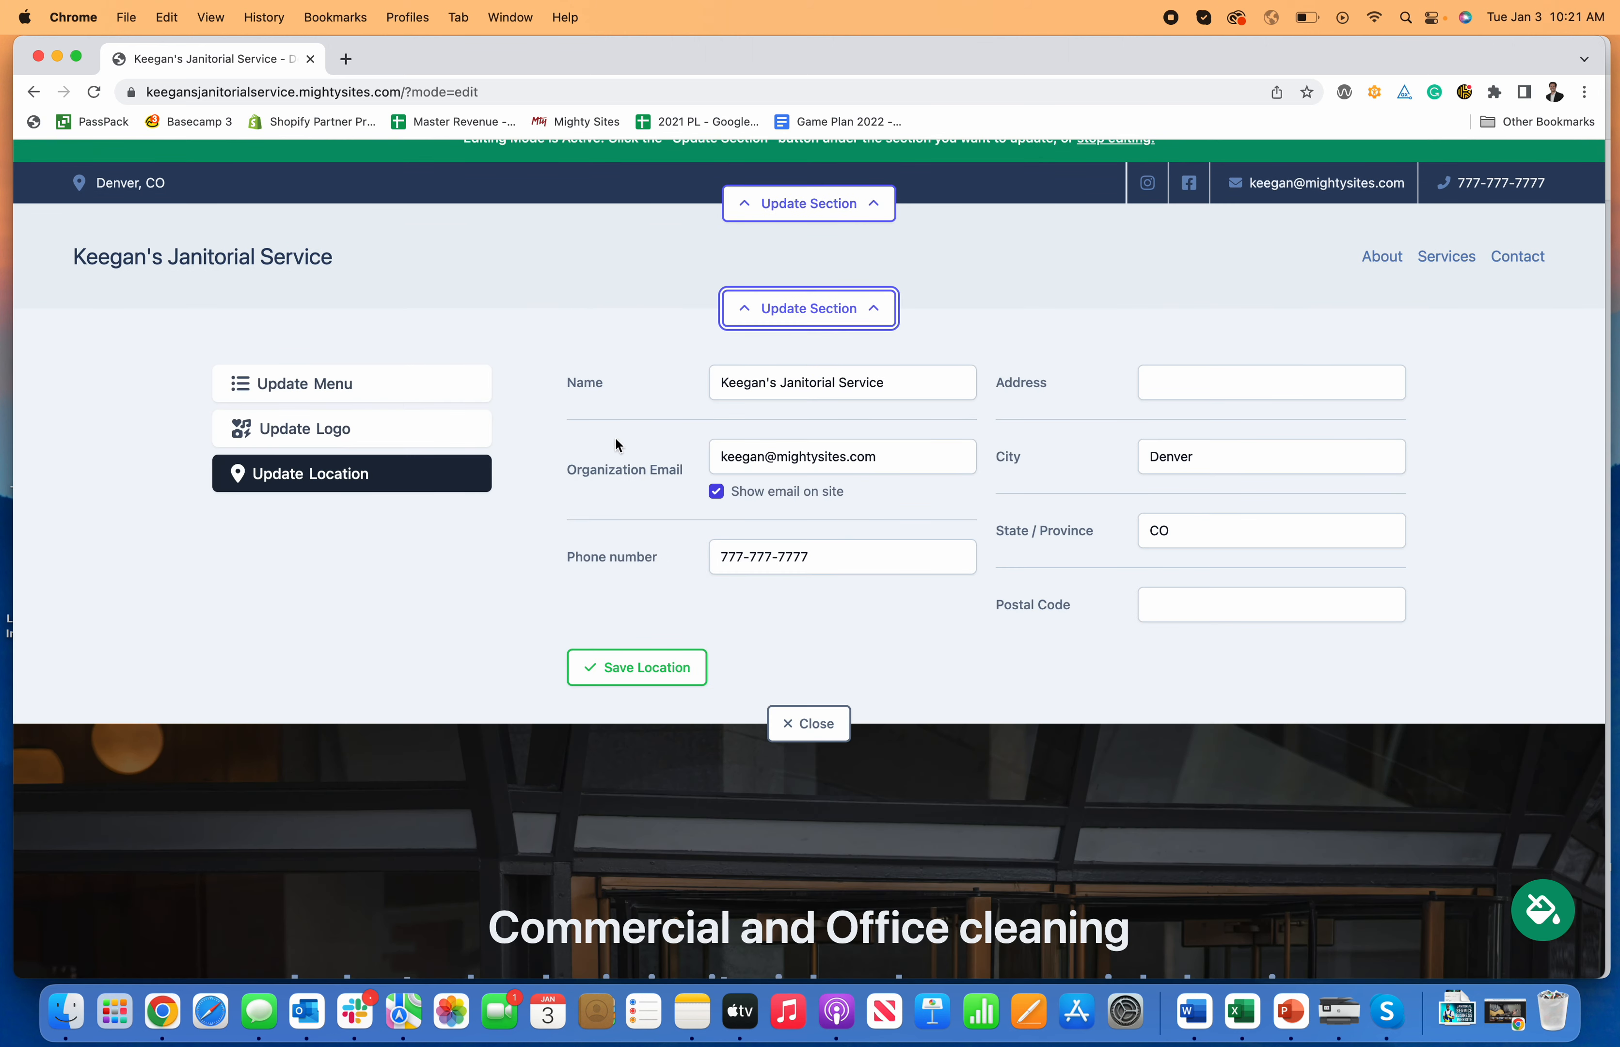
click(409, 403)
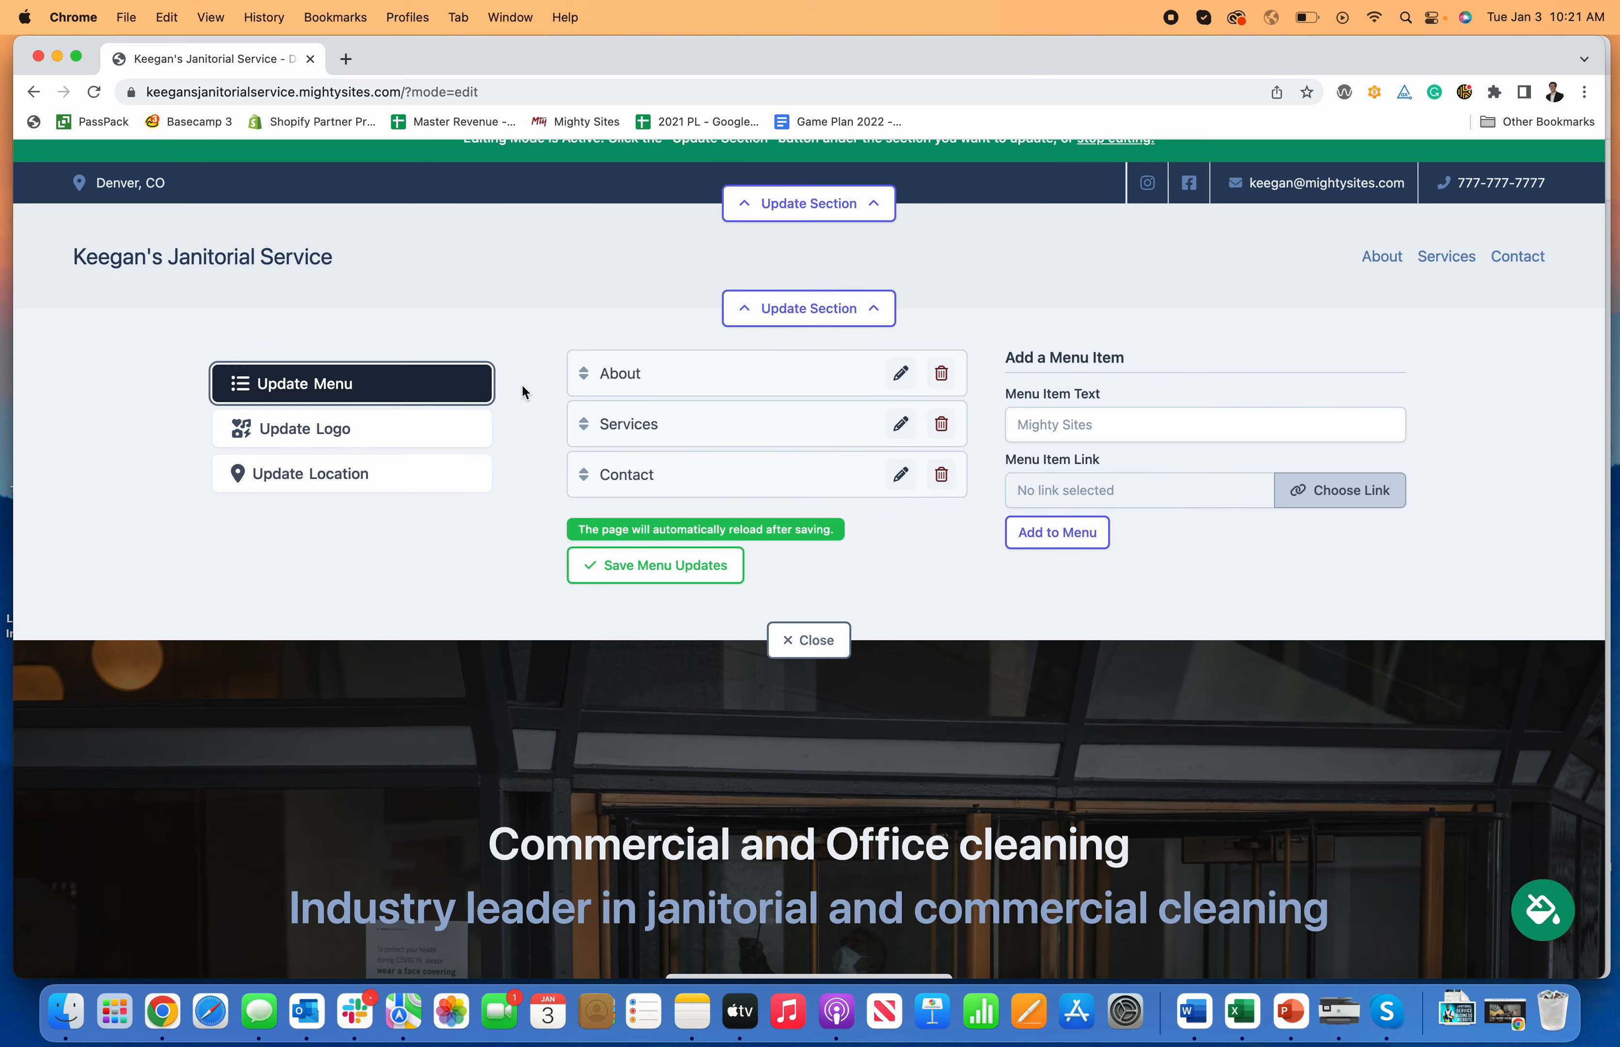
click(1259, 427)
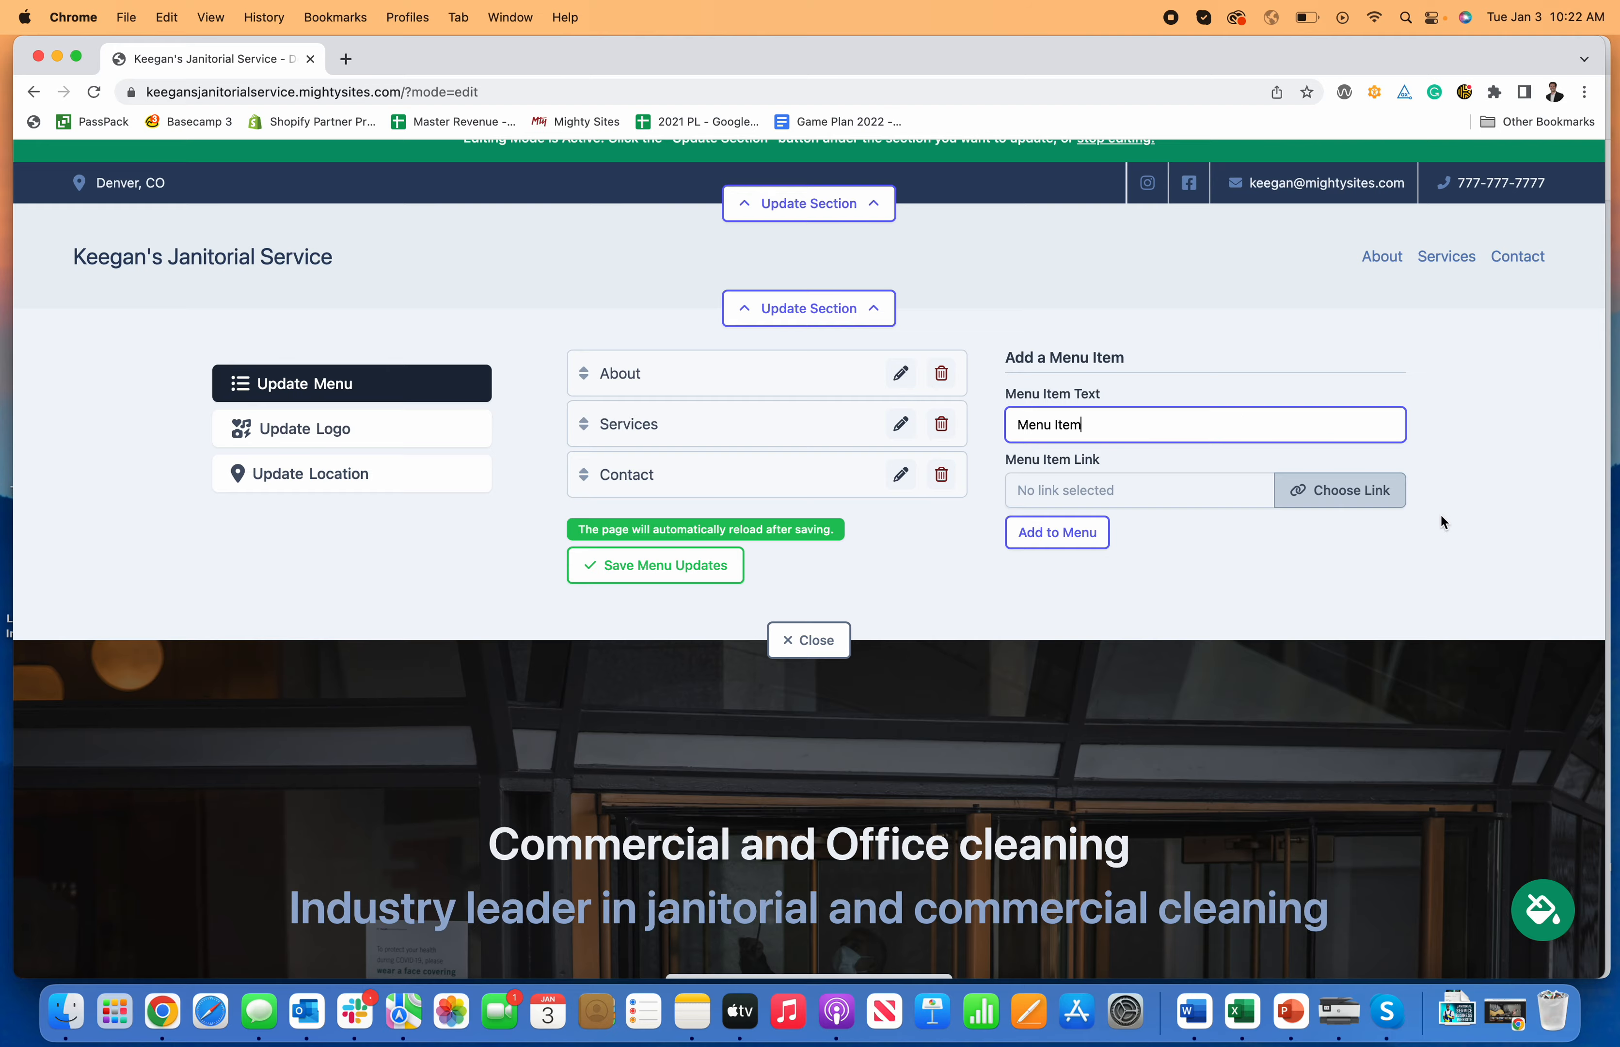
click(1286, 492)
click(639, 583)
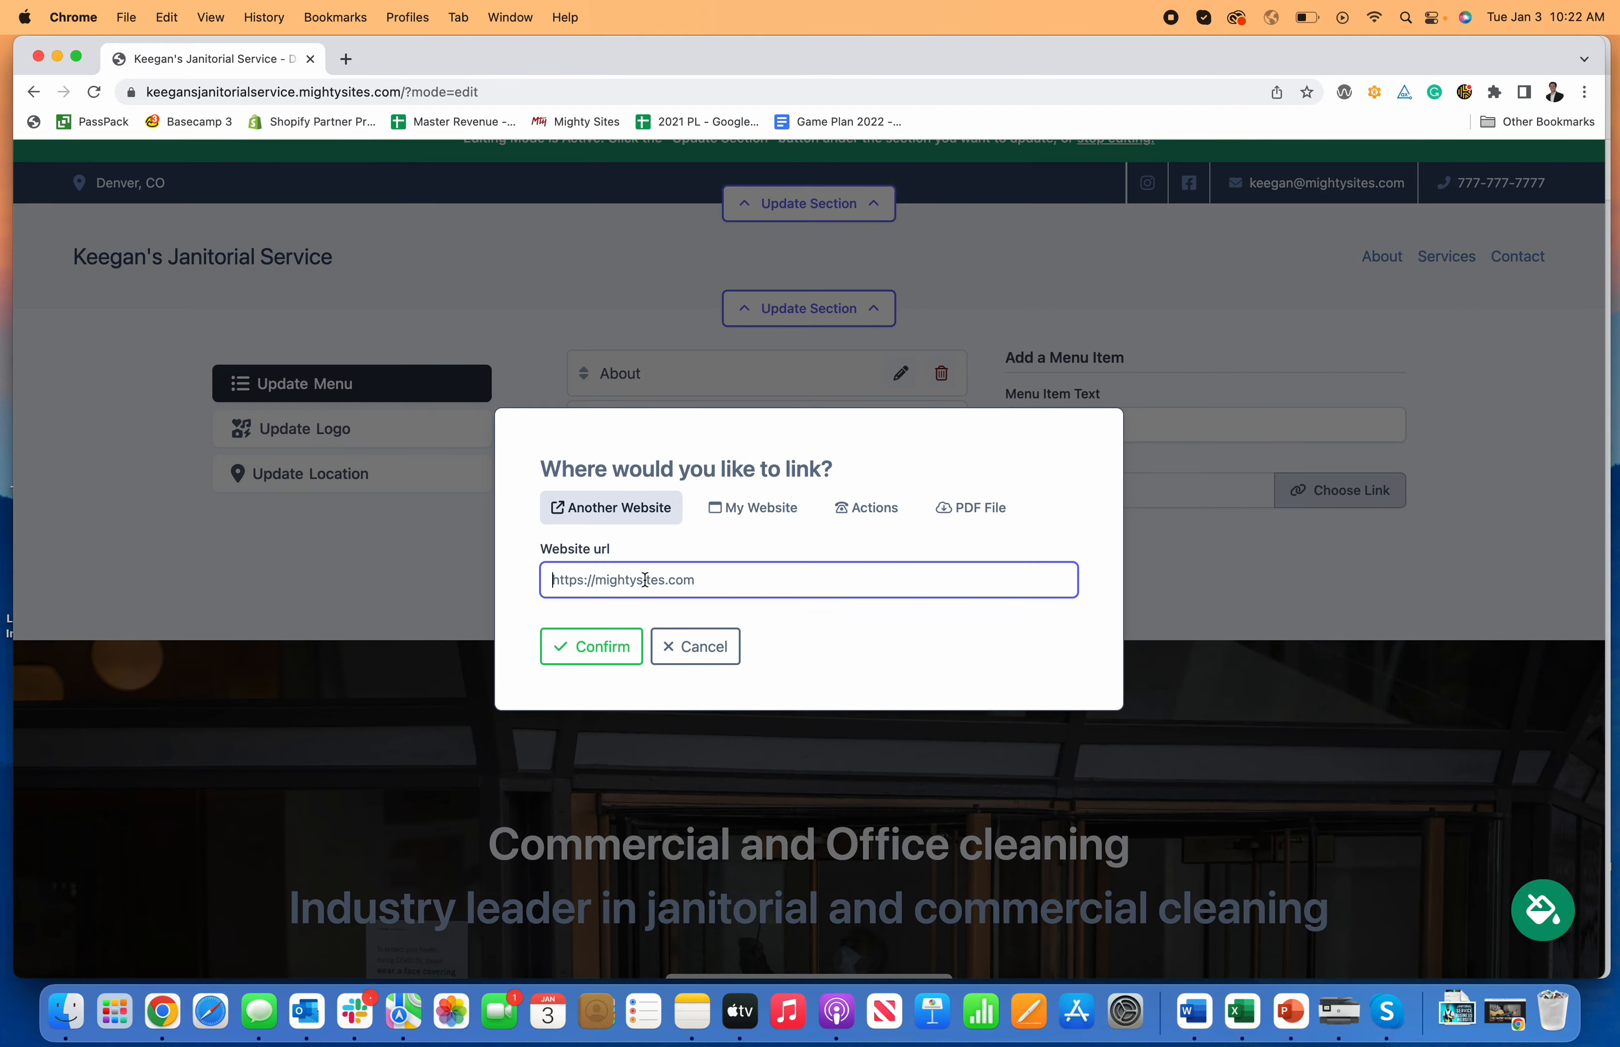
click(727, 518)
click(762, 580)
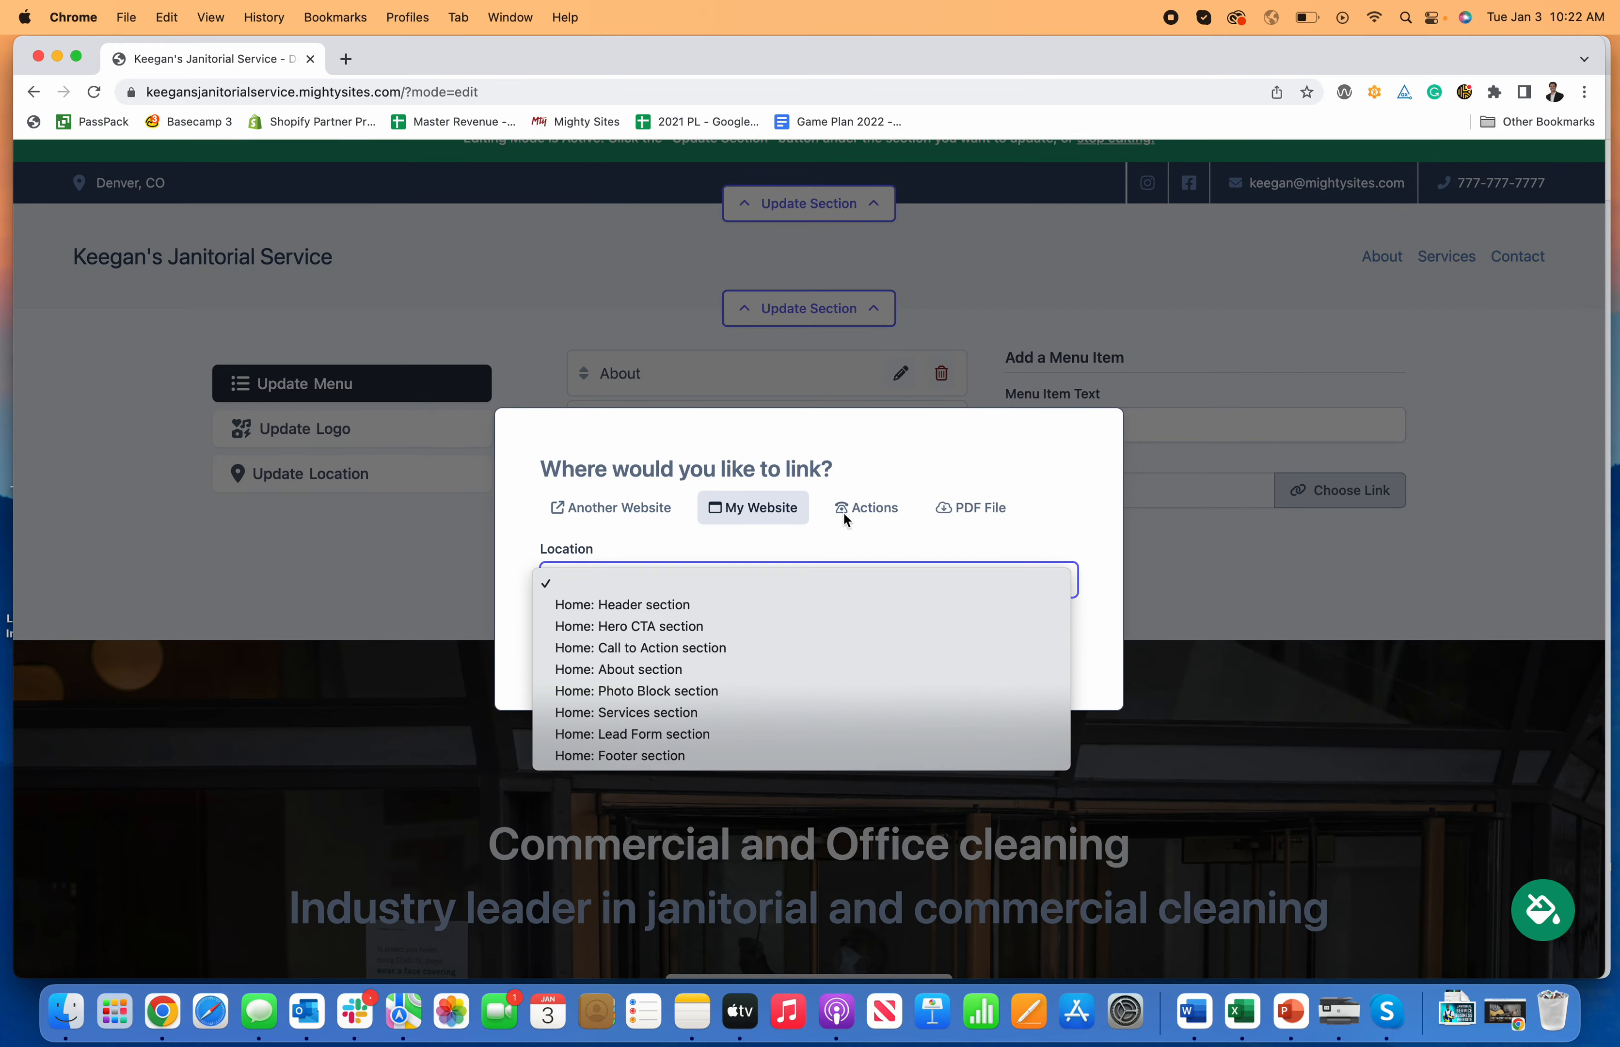
click(866, 511)
click(644, 509)
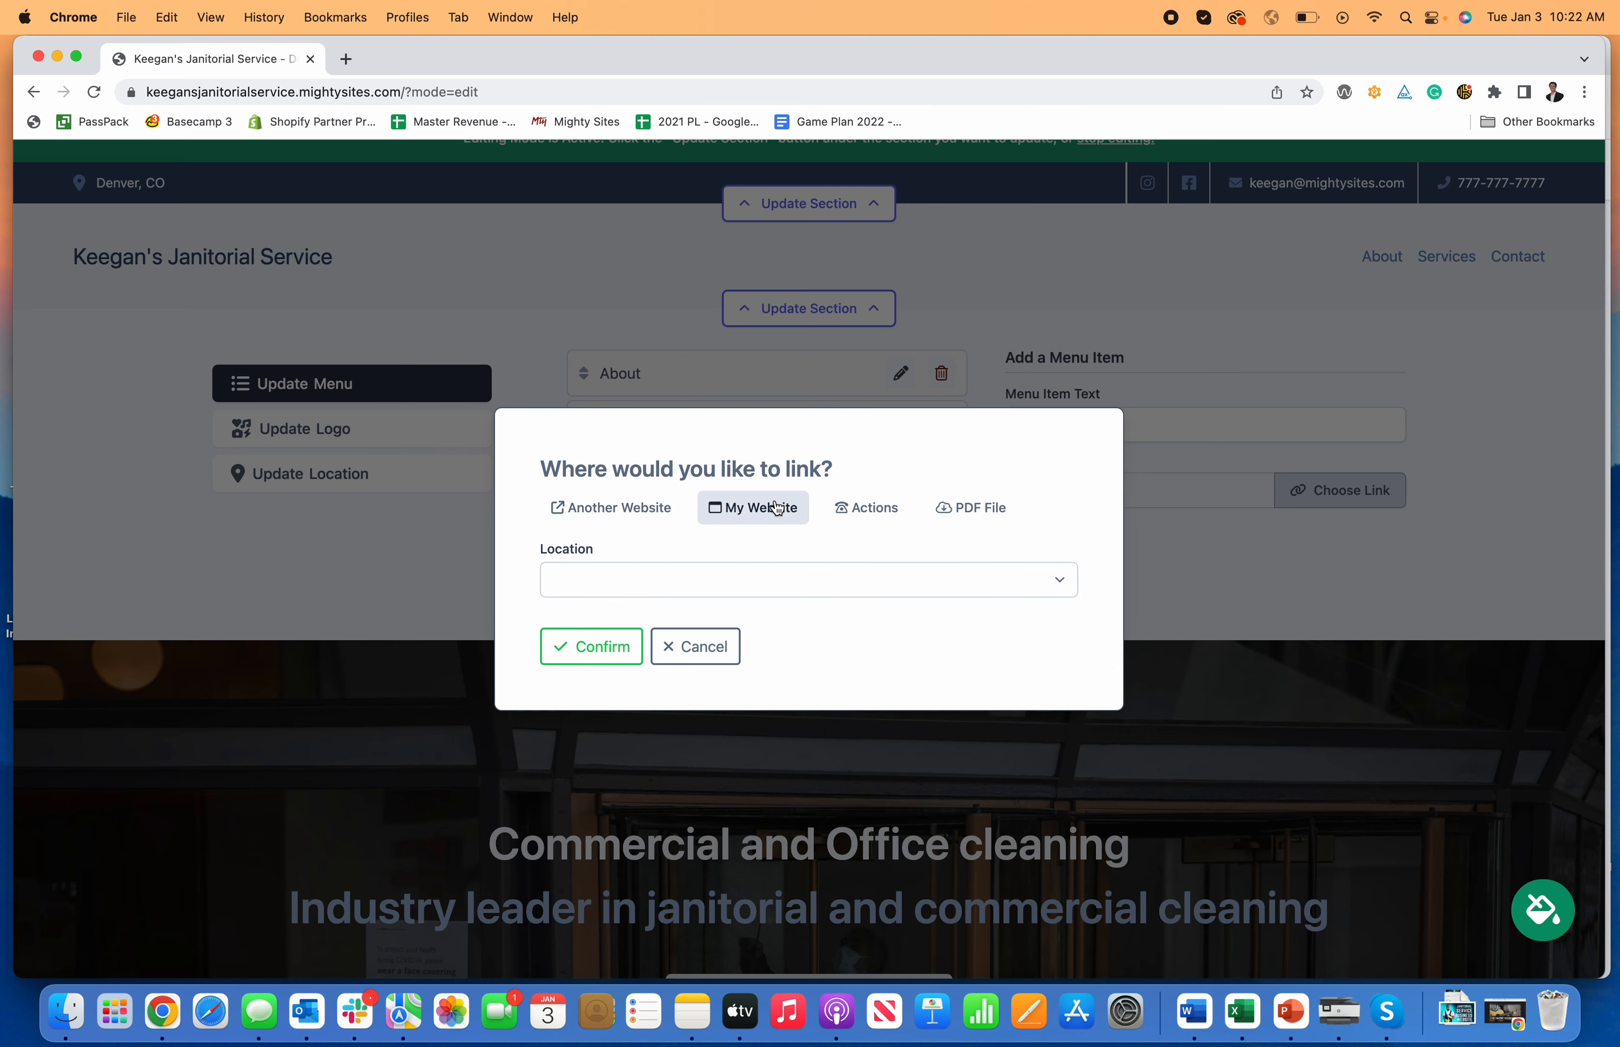
click(768, 574)
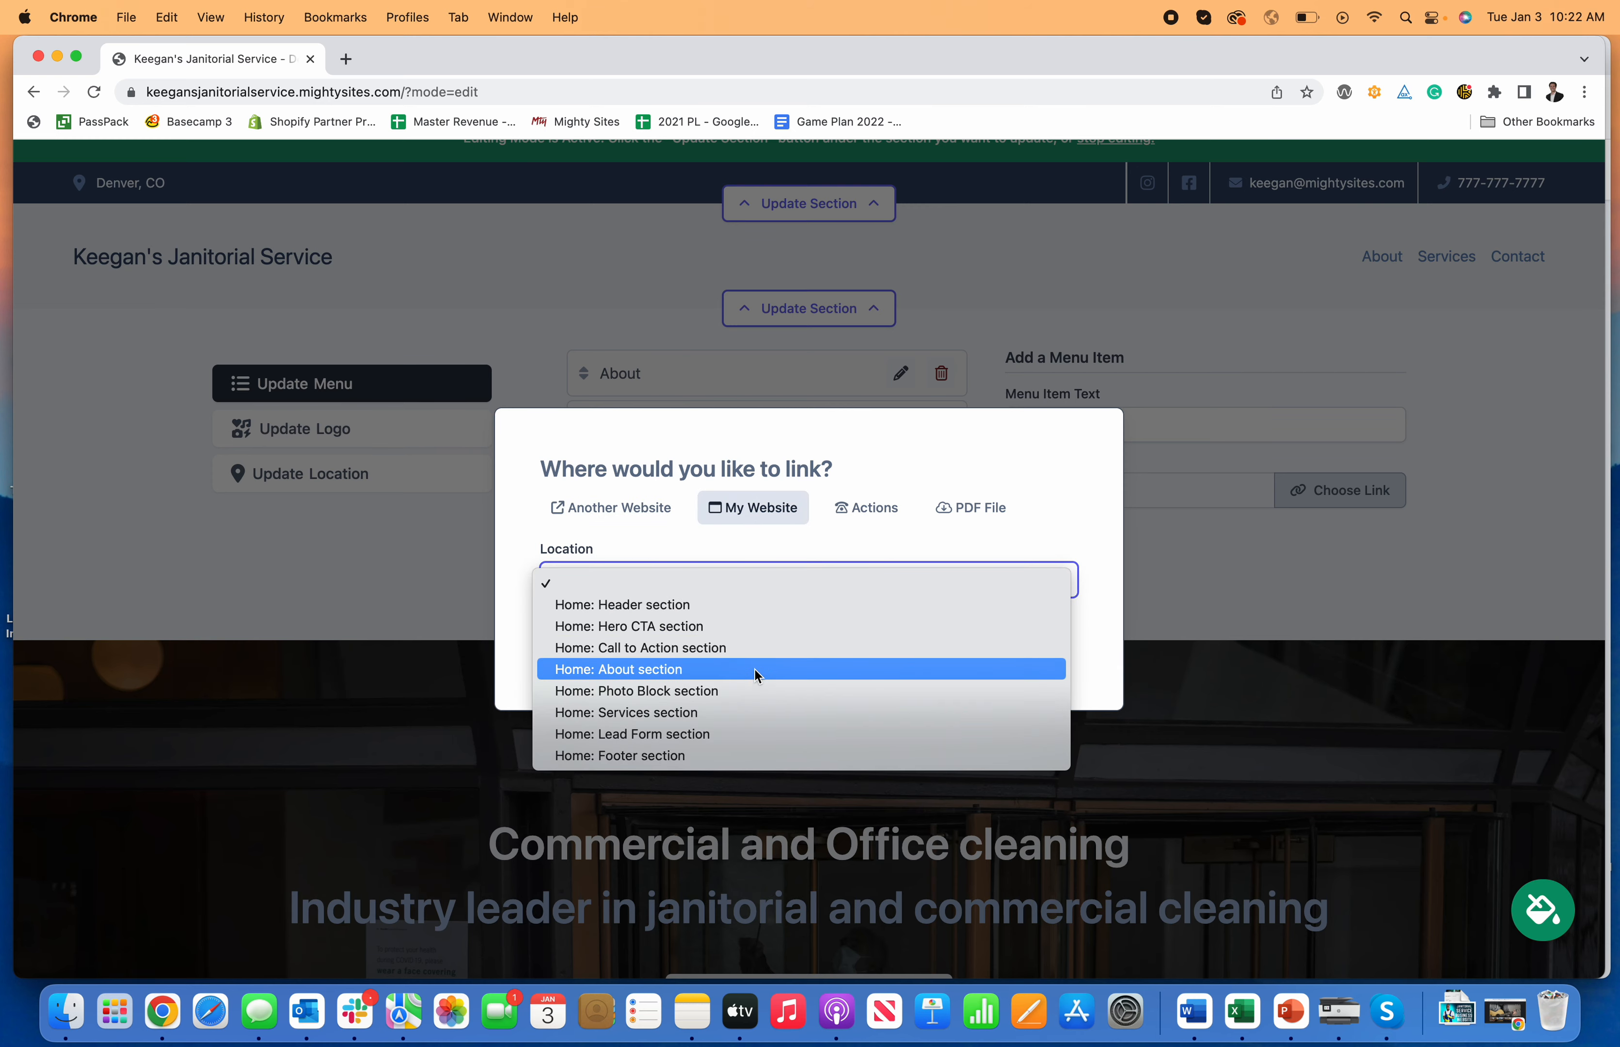
Step: Link the new menu item to the Home: About section, add it and save the menu
click(754, 670)
click(565, 645)
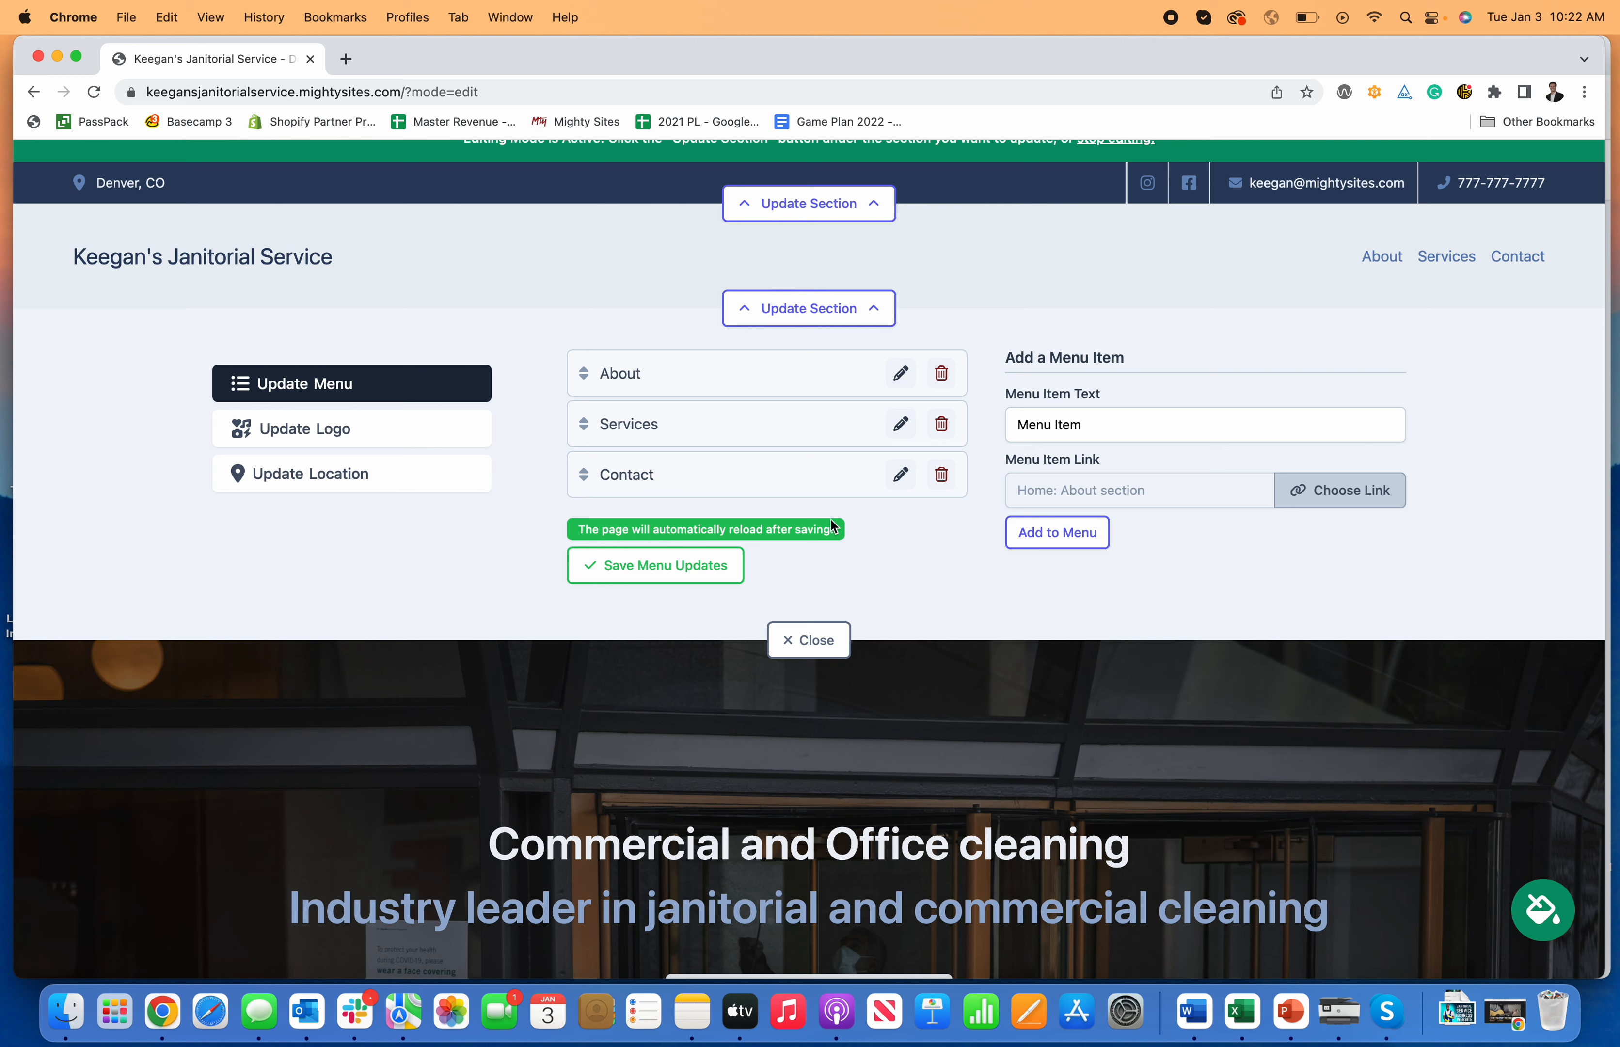
click(1065, 538)
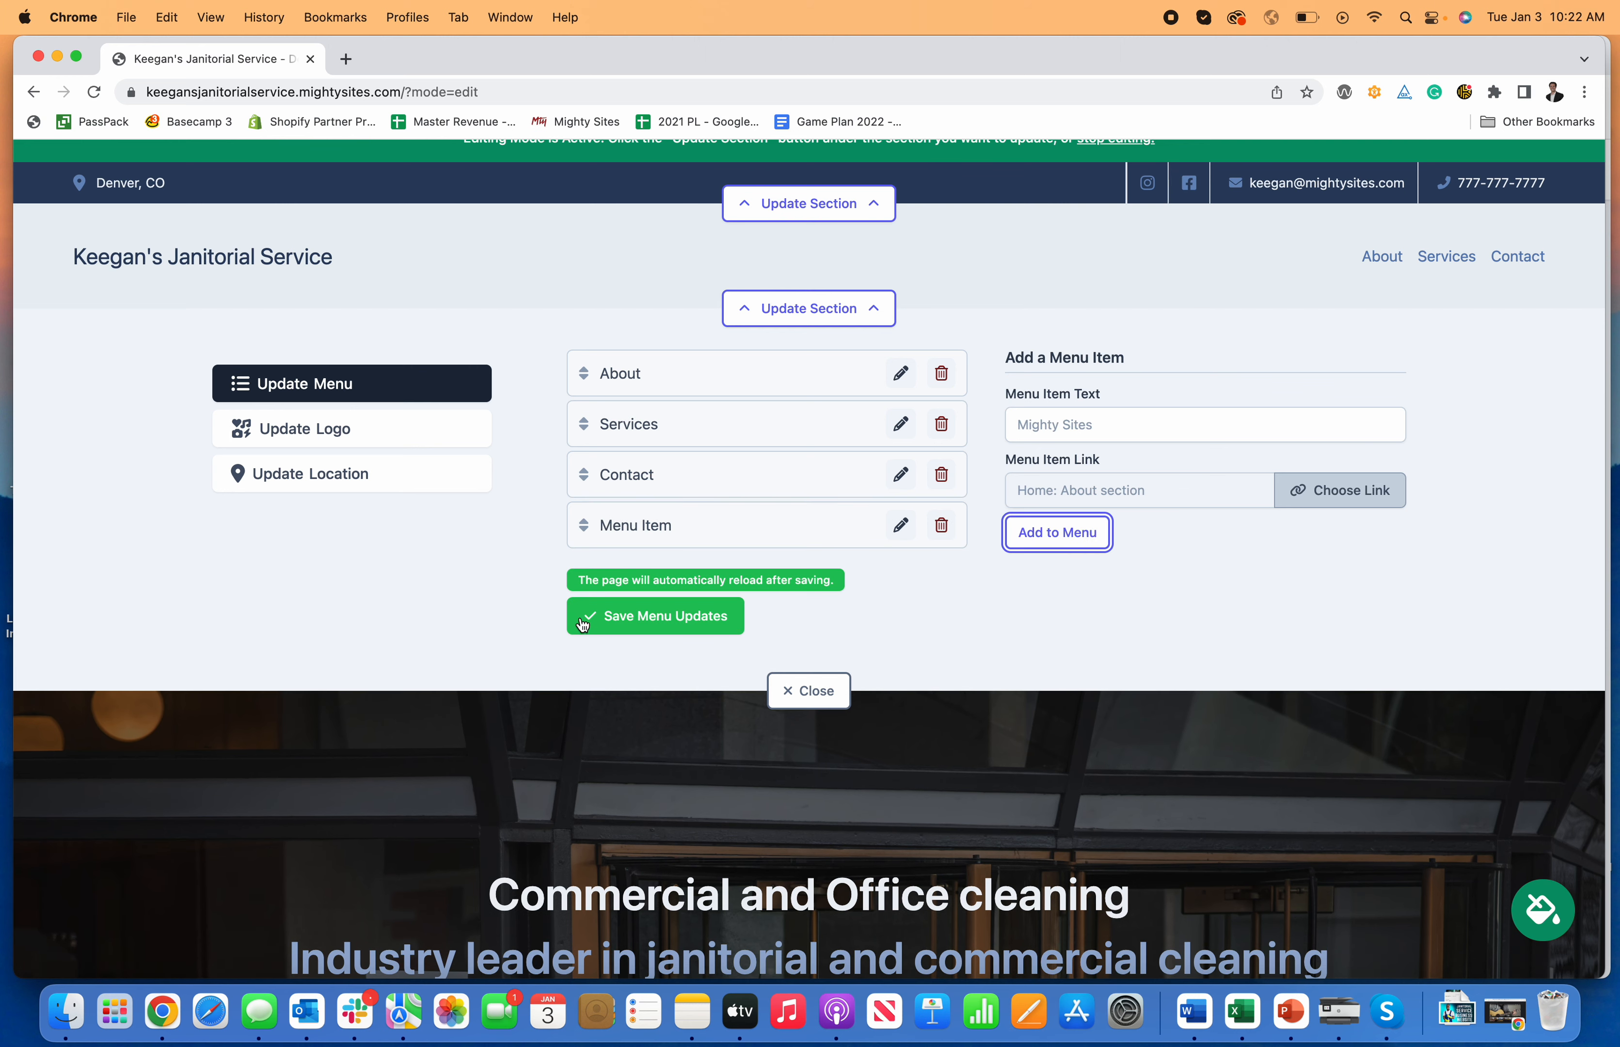
click(617, 621)
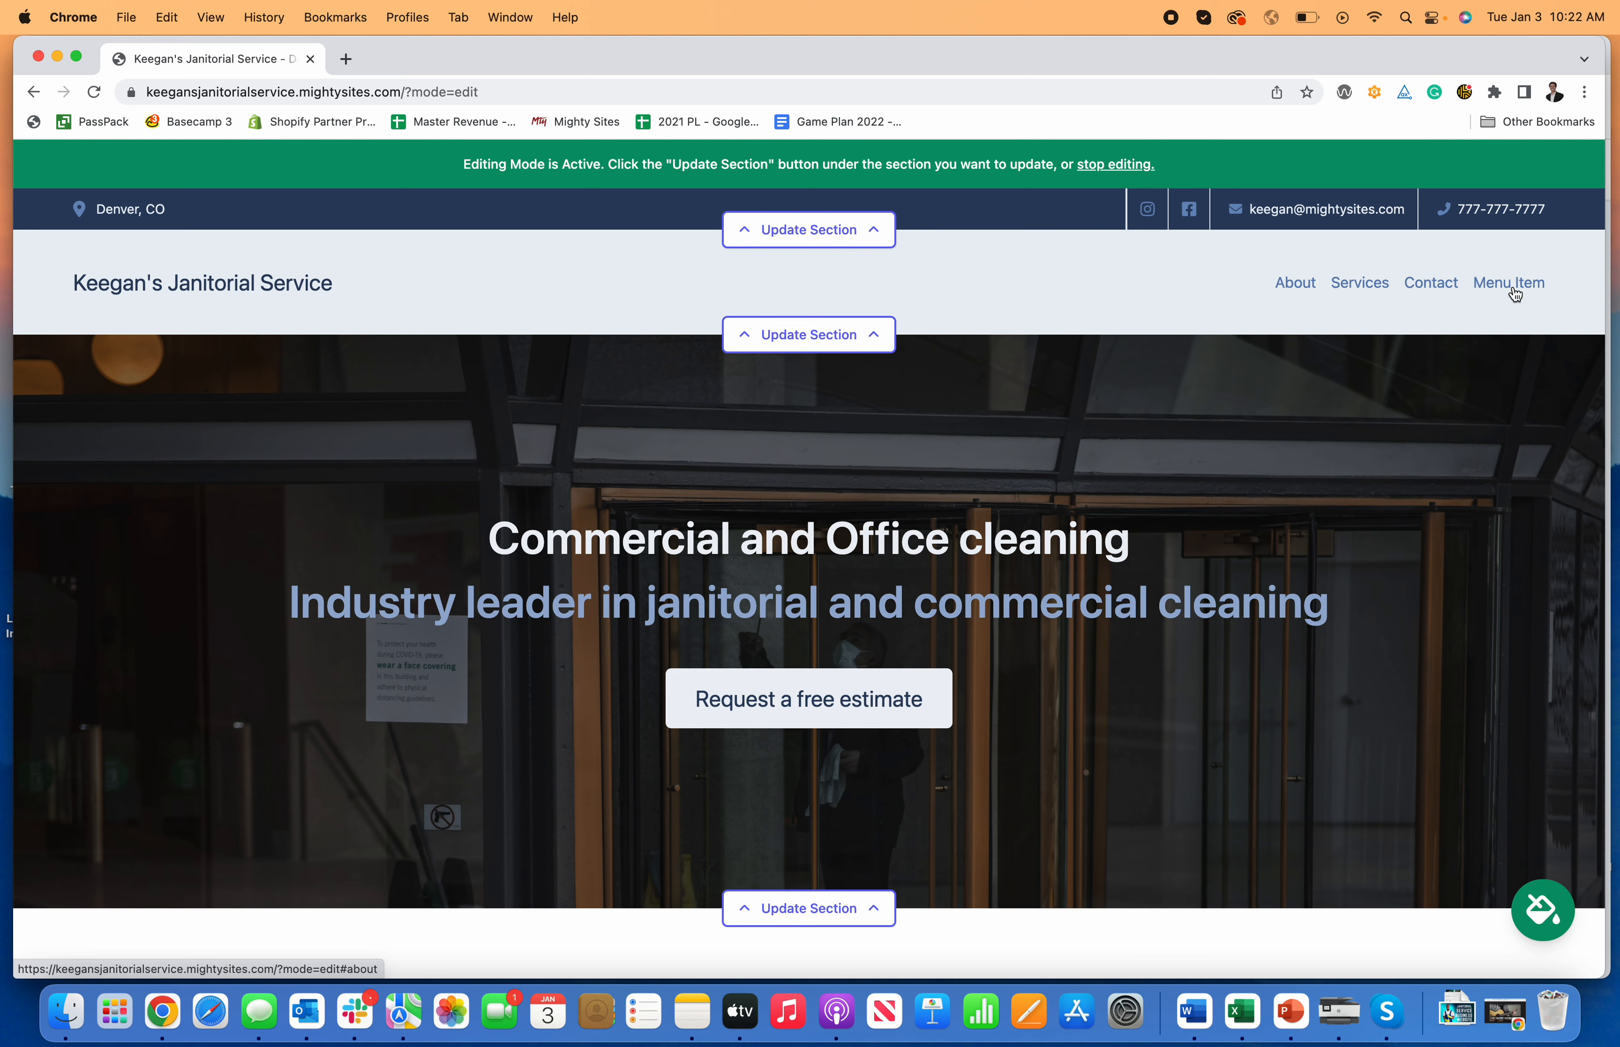
click(820, 348)
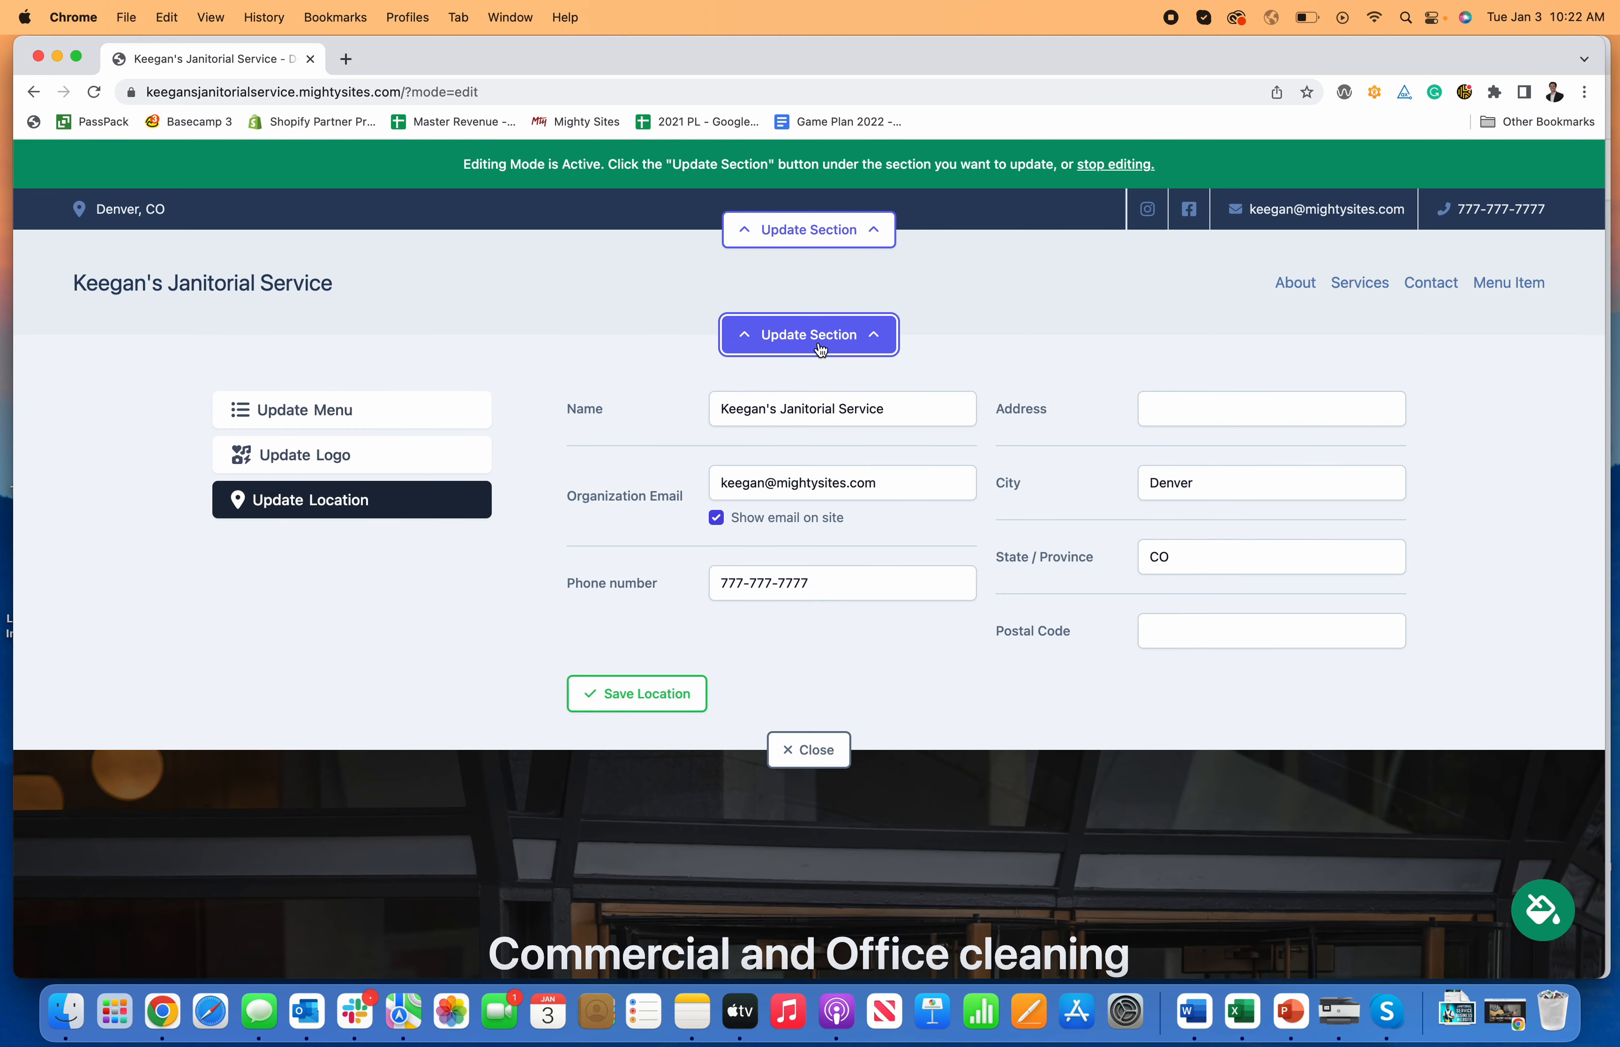
Step: Upload the Mighty Sites logo PNG, found by searching 'logo', and save it as the header logo
click(346, 466)
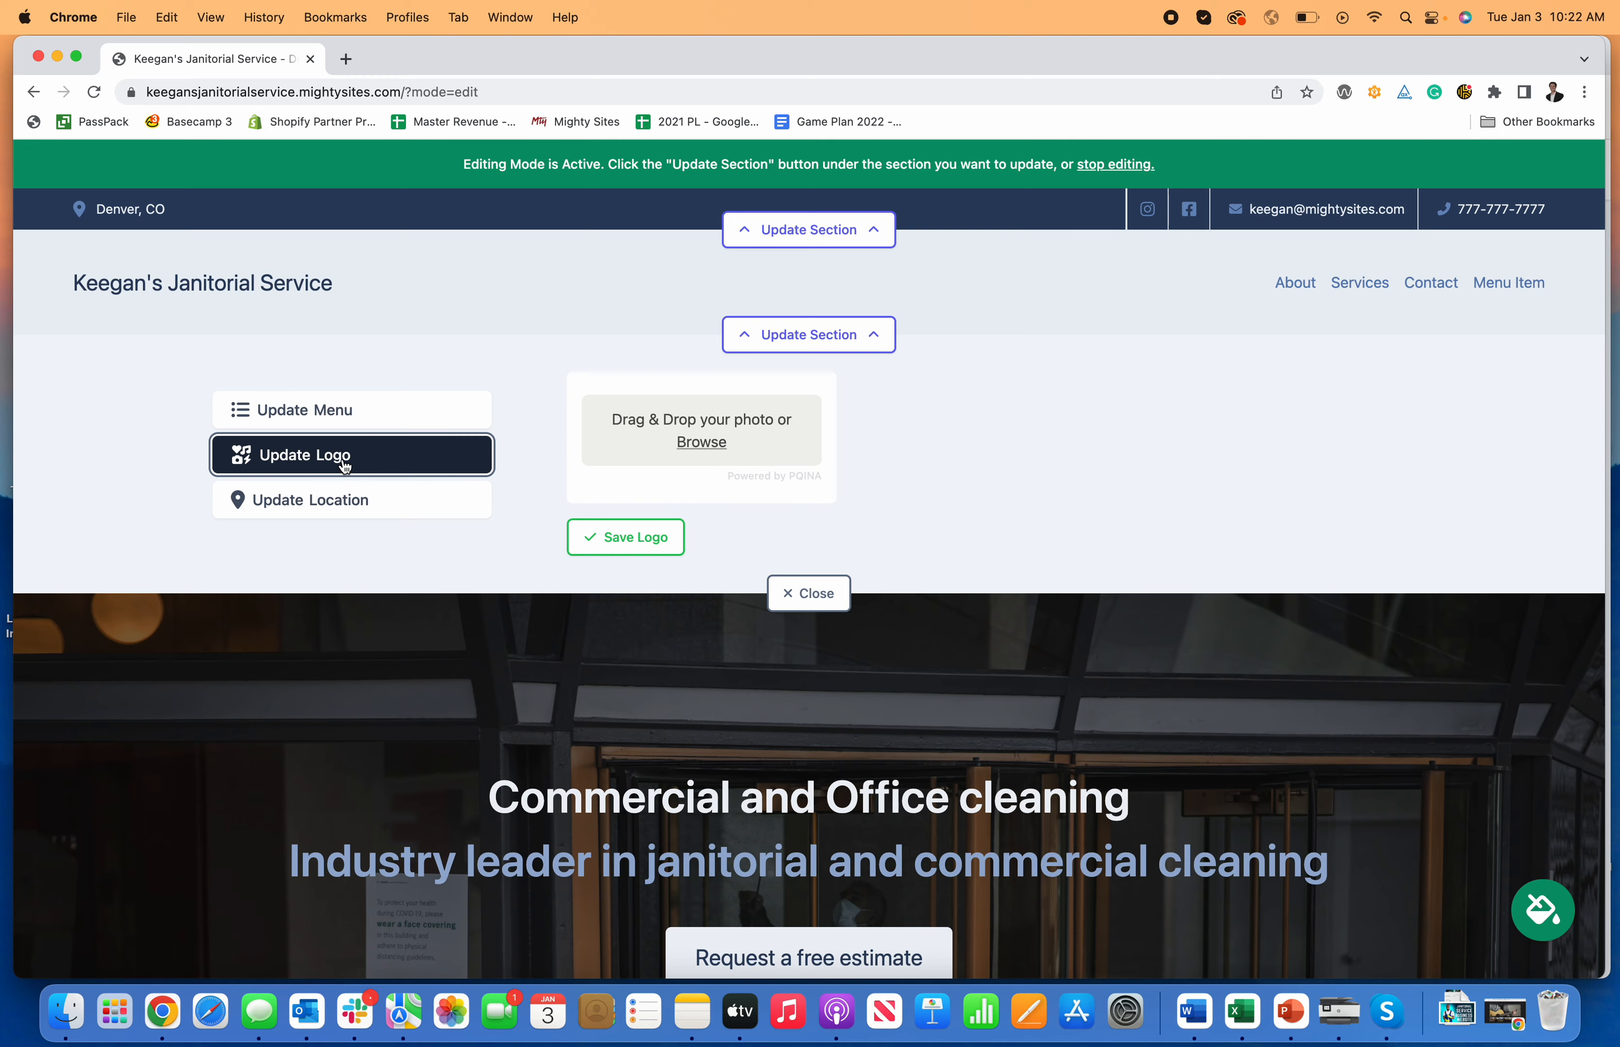
click(705, 441)
click(1067, 326)
text(lo)
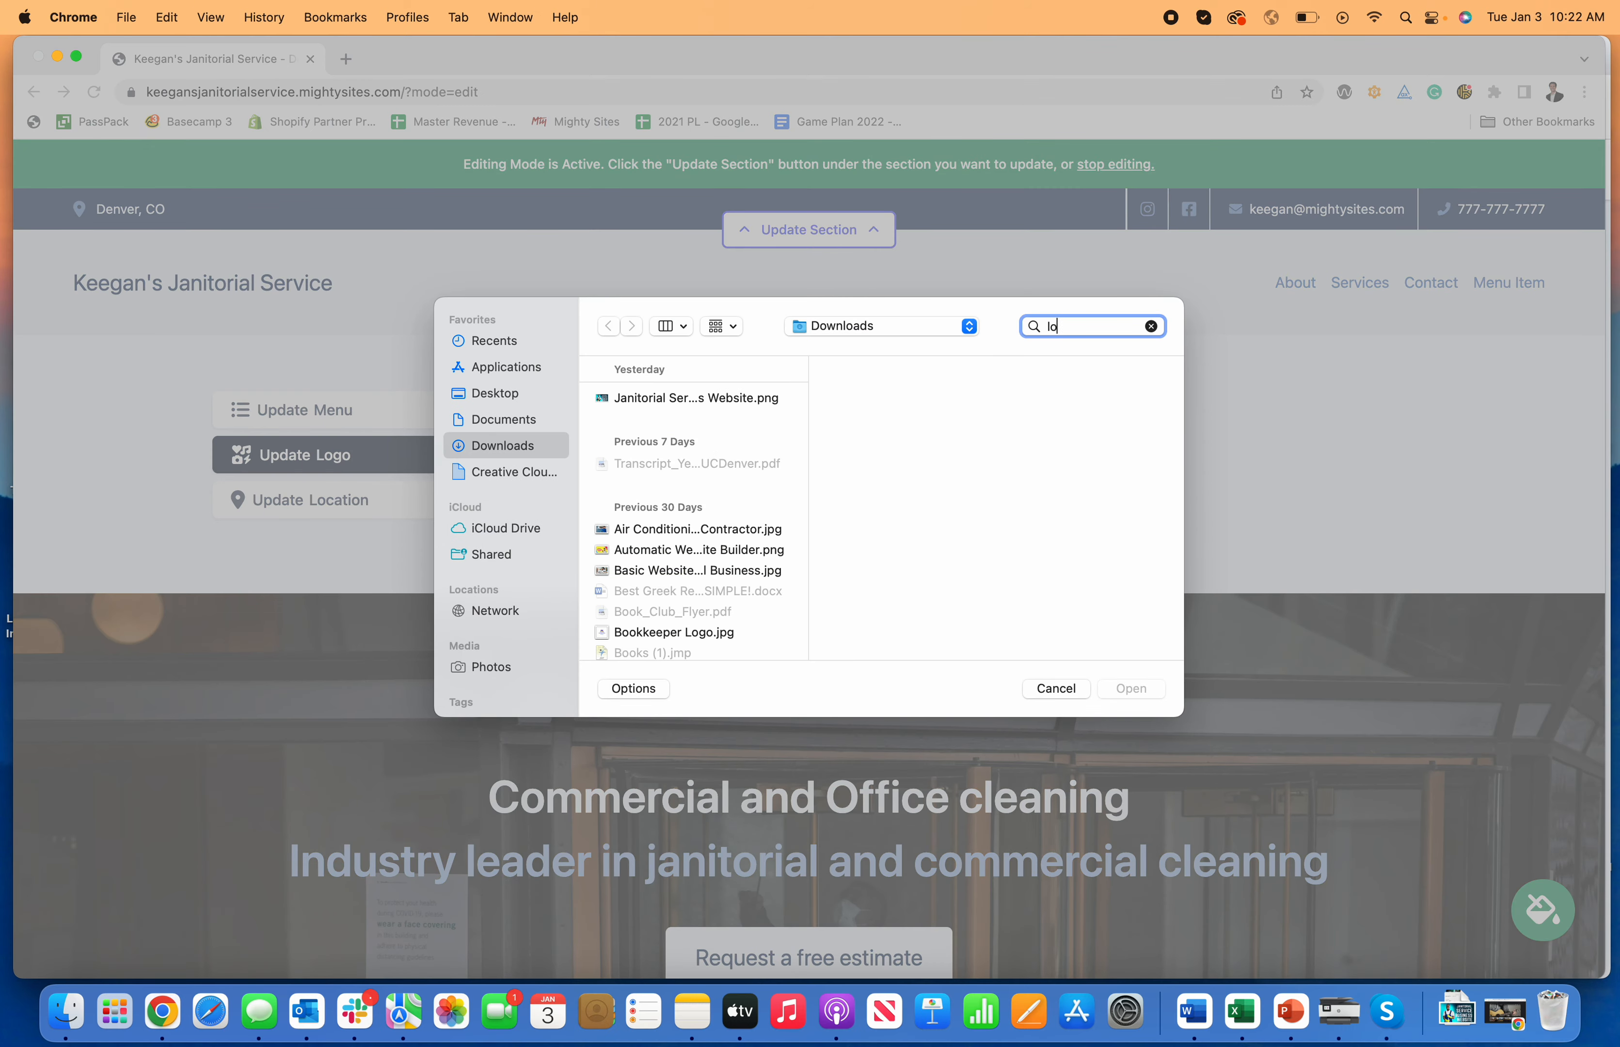
text(go)
scroll(661, 430, down, 10)
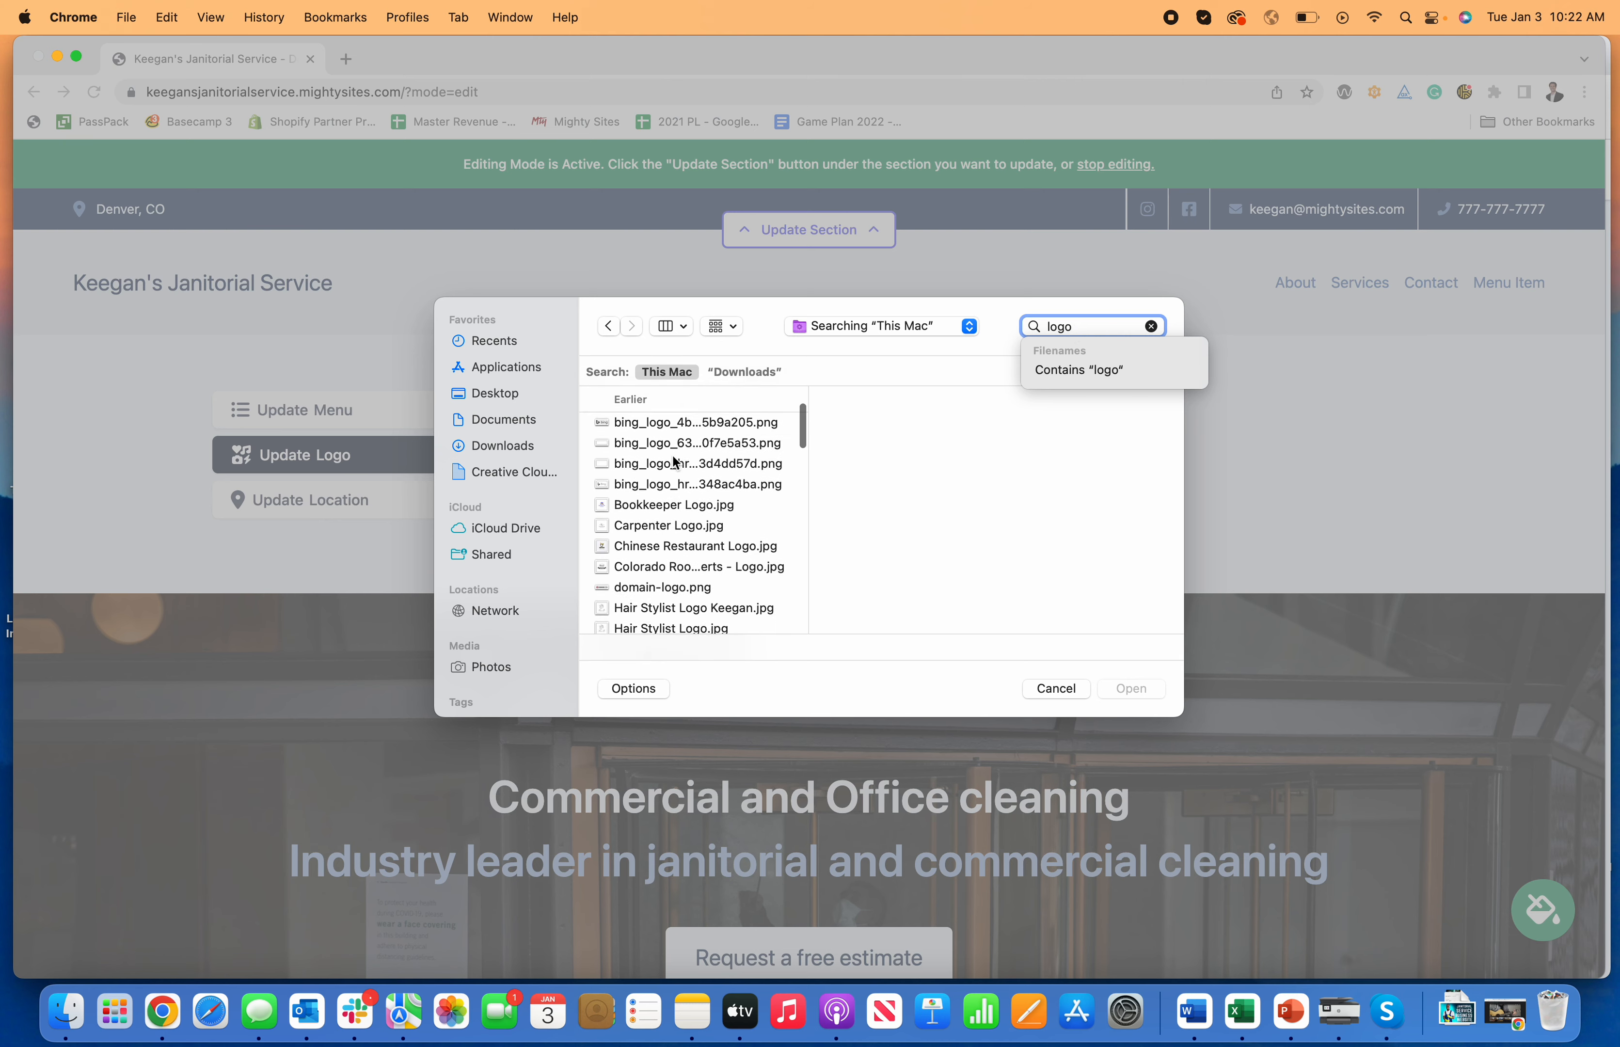
scroll(689, 499, down, 10)
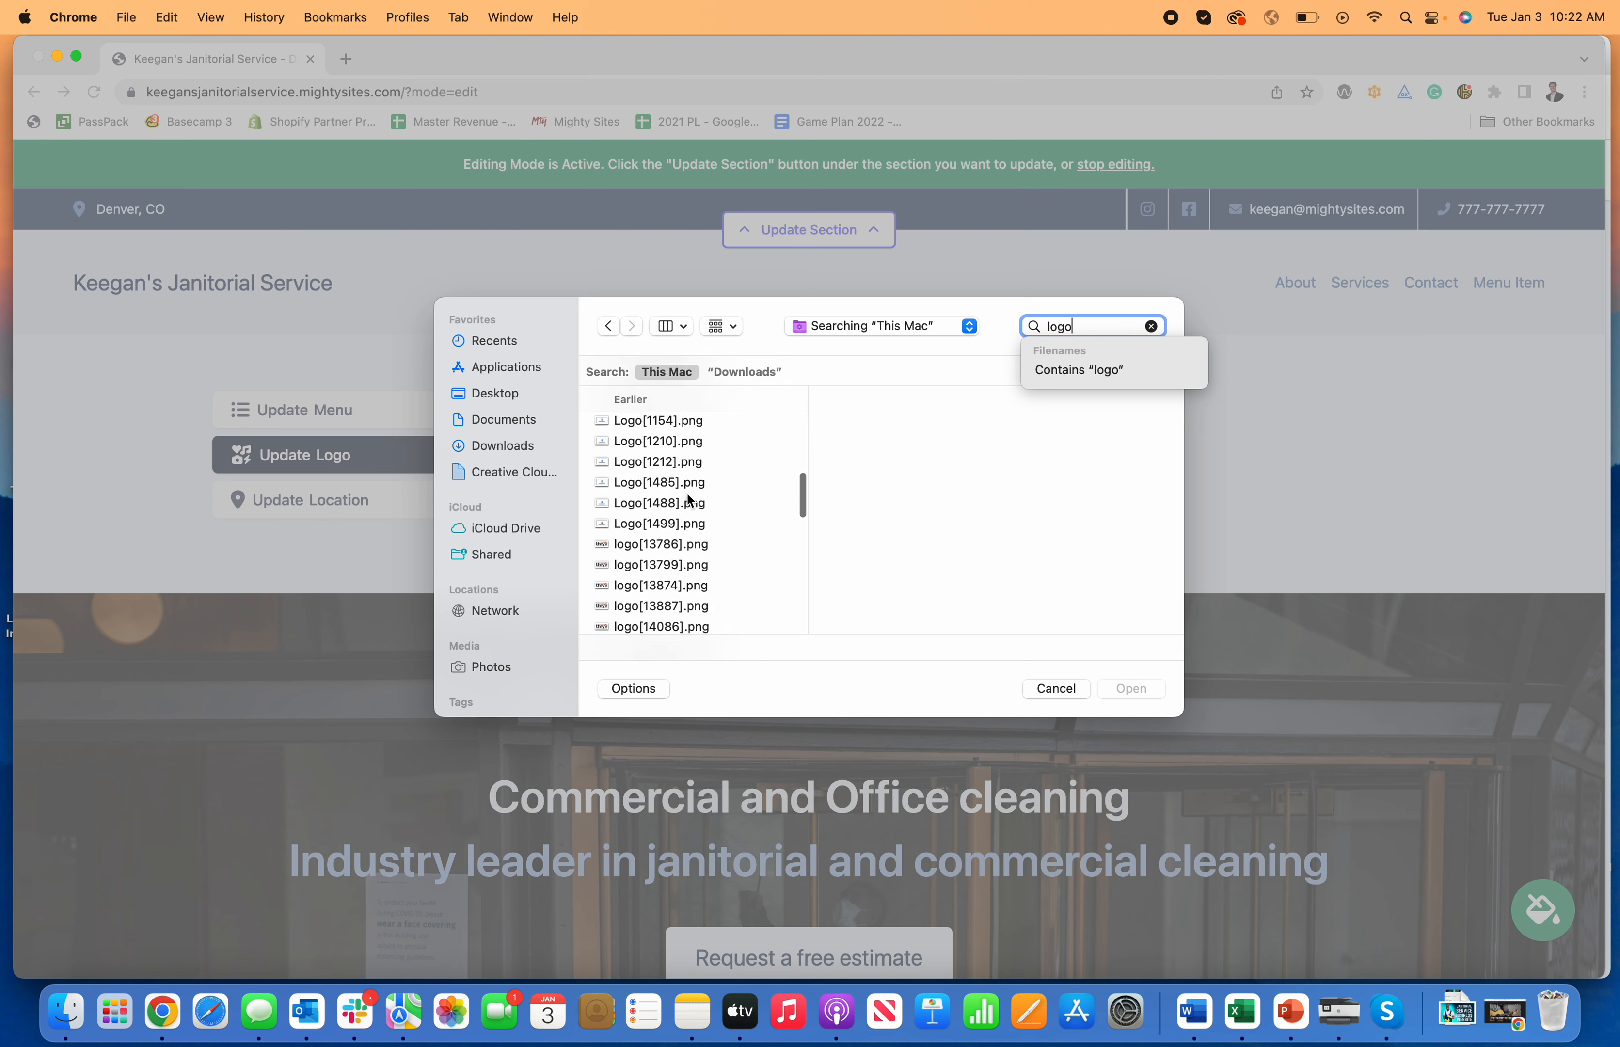
scroll(689, 500, down, 2)
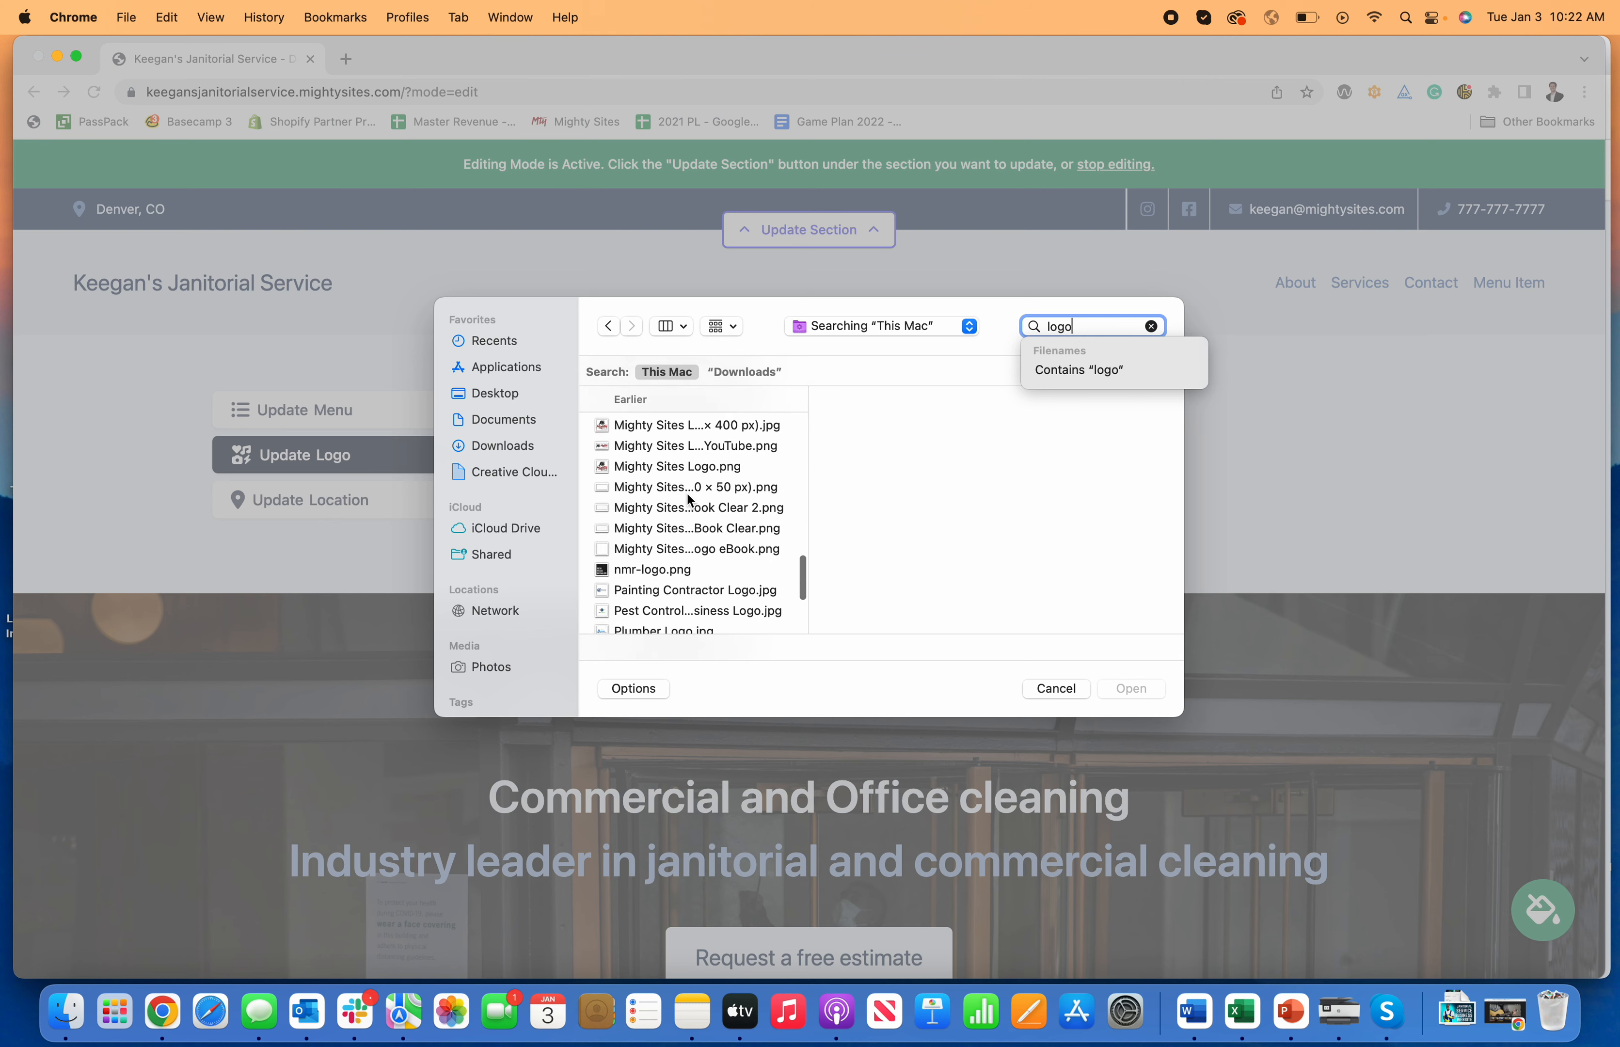
click(707, 449)
click(1130, 689)
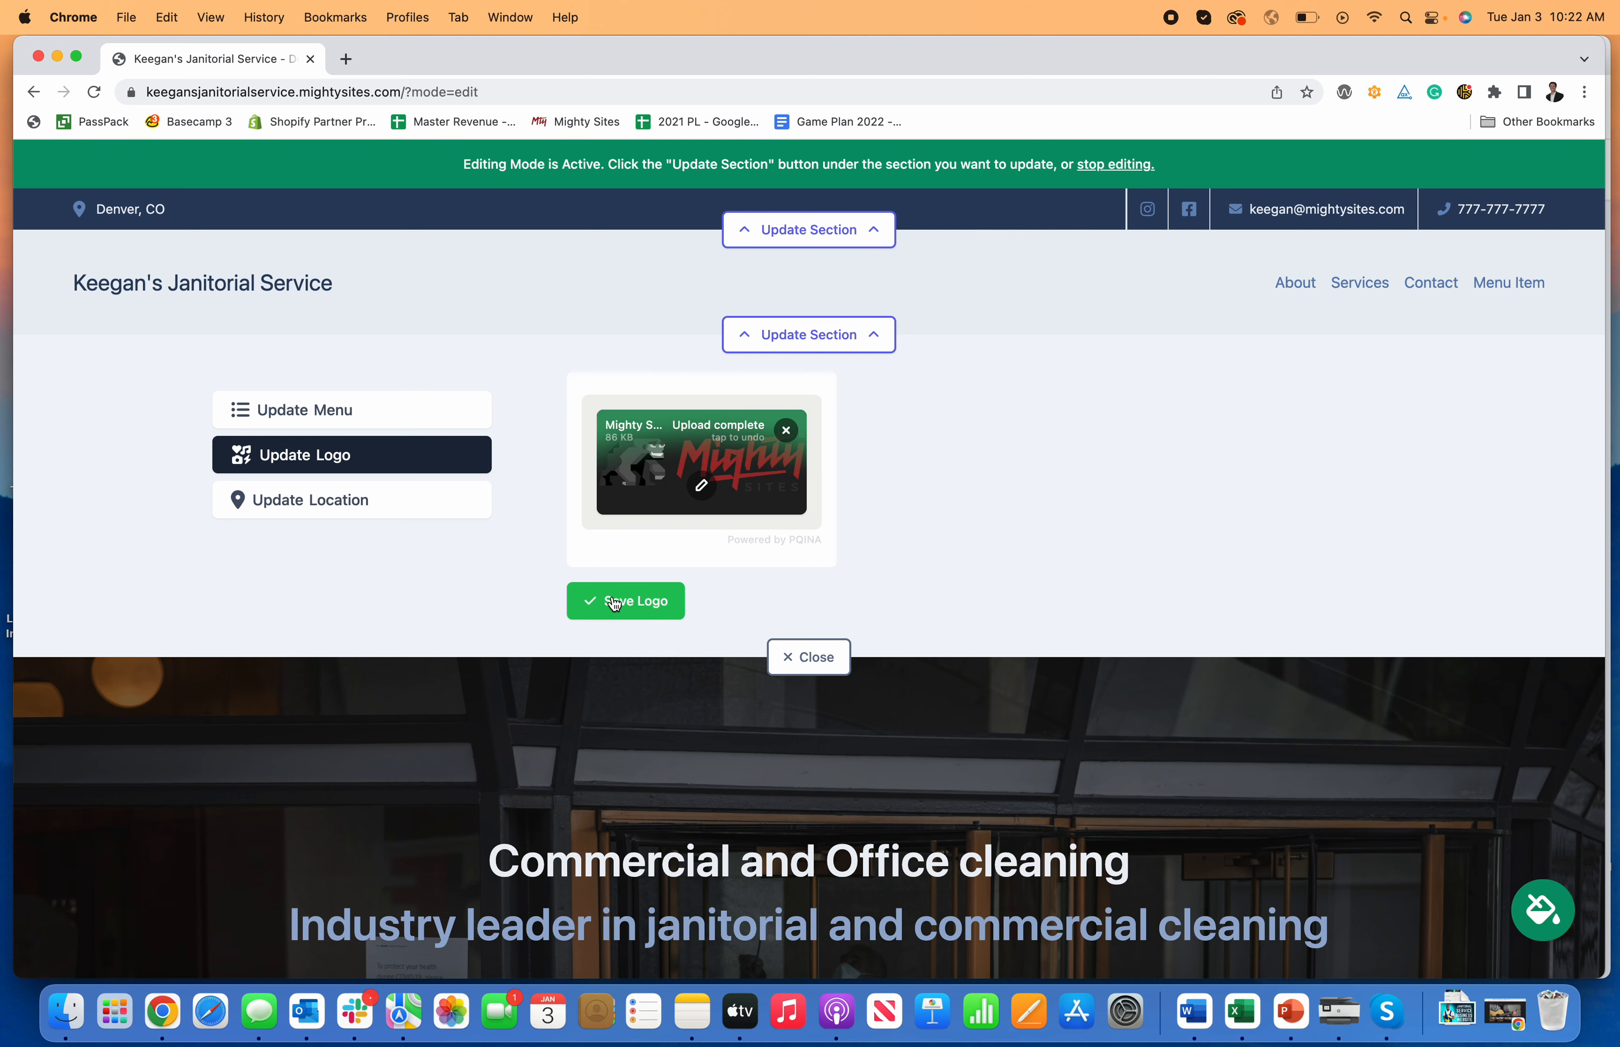
click(619, 601)
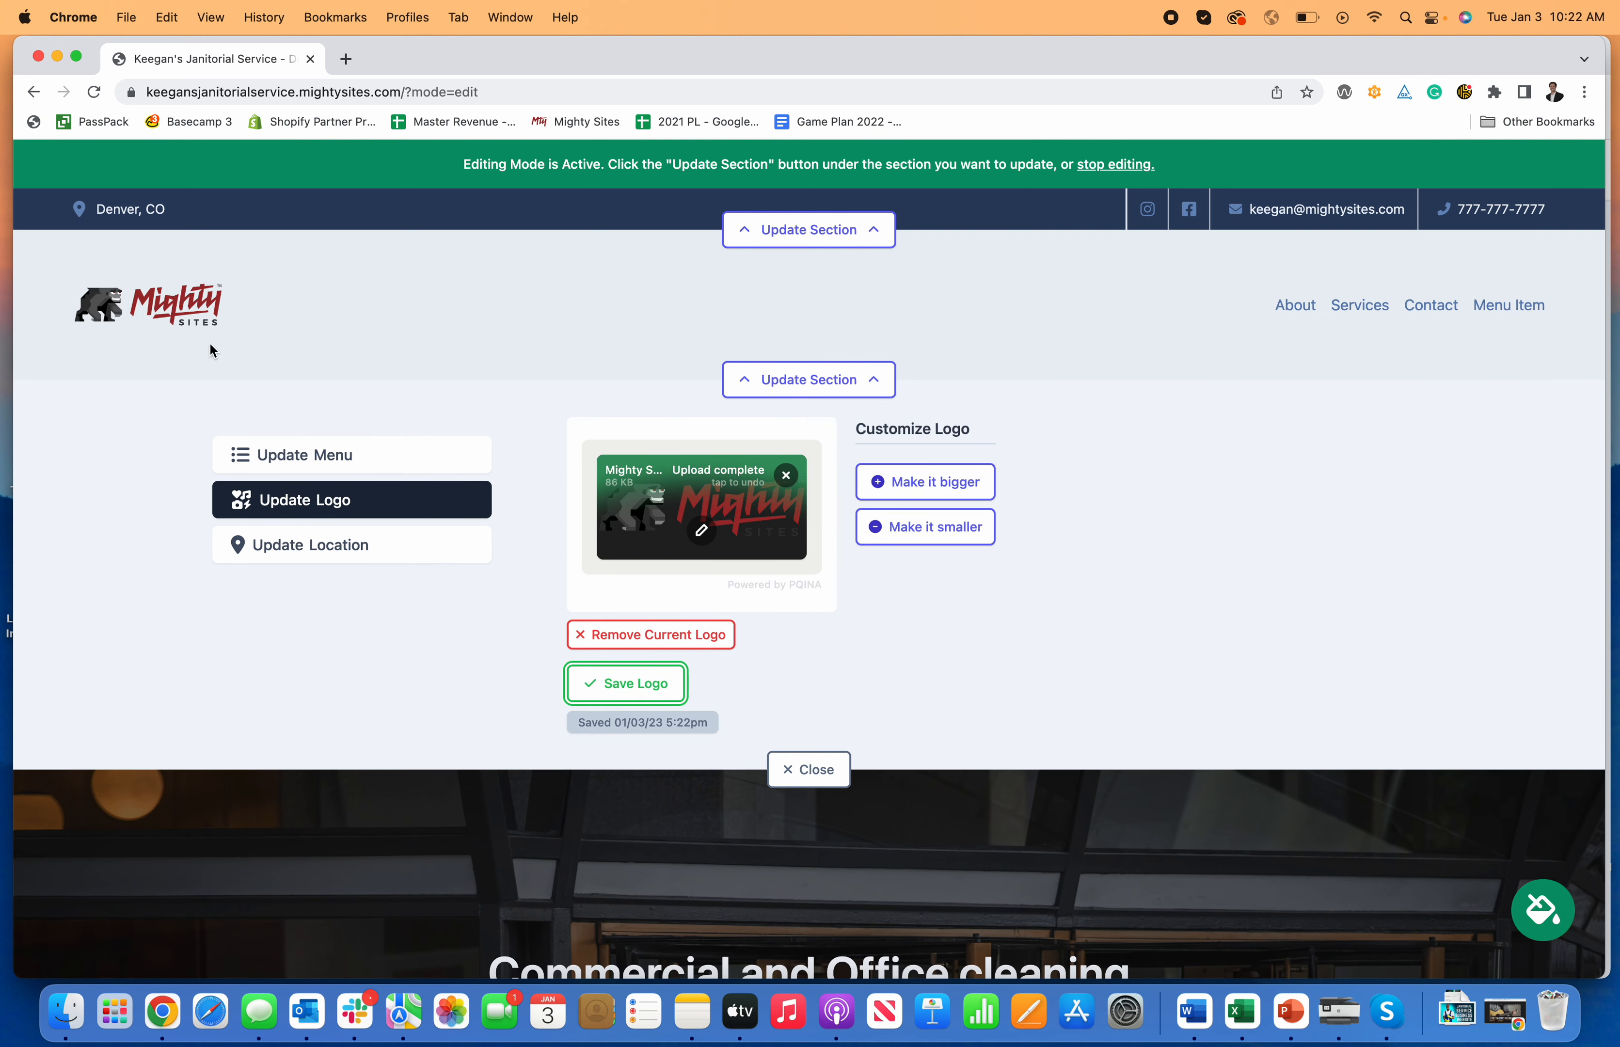
Step: Crop the empty space above and below the header logo, save it, and close the settings
click(943, 487)
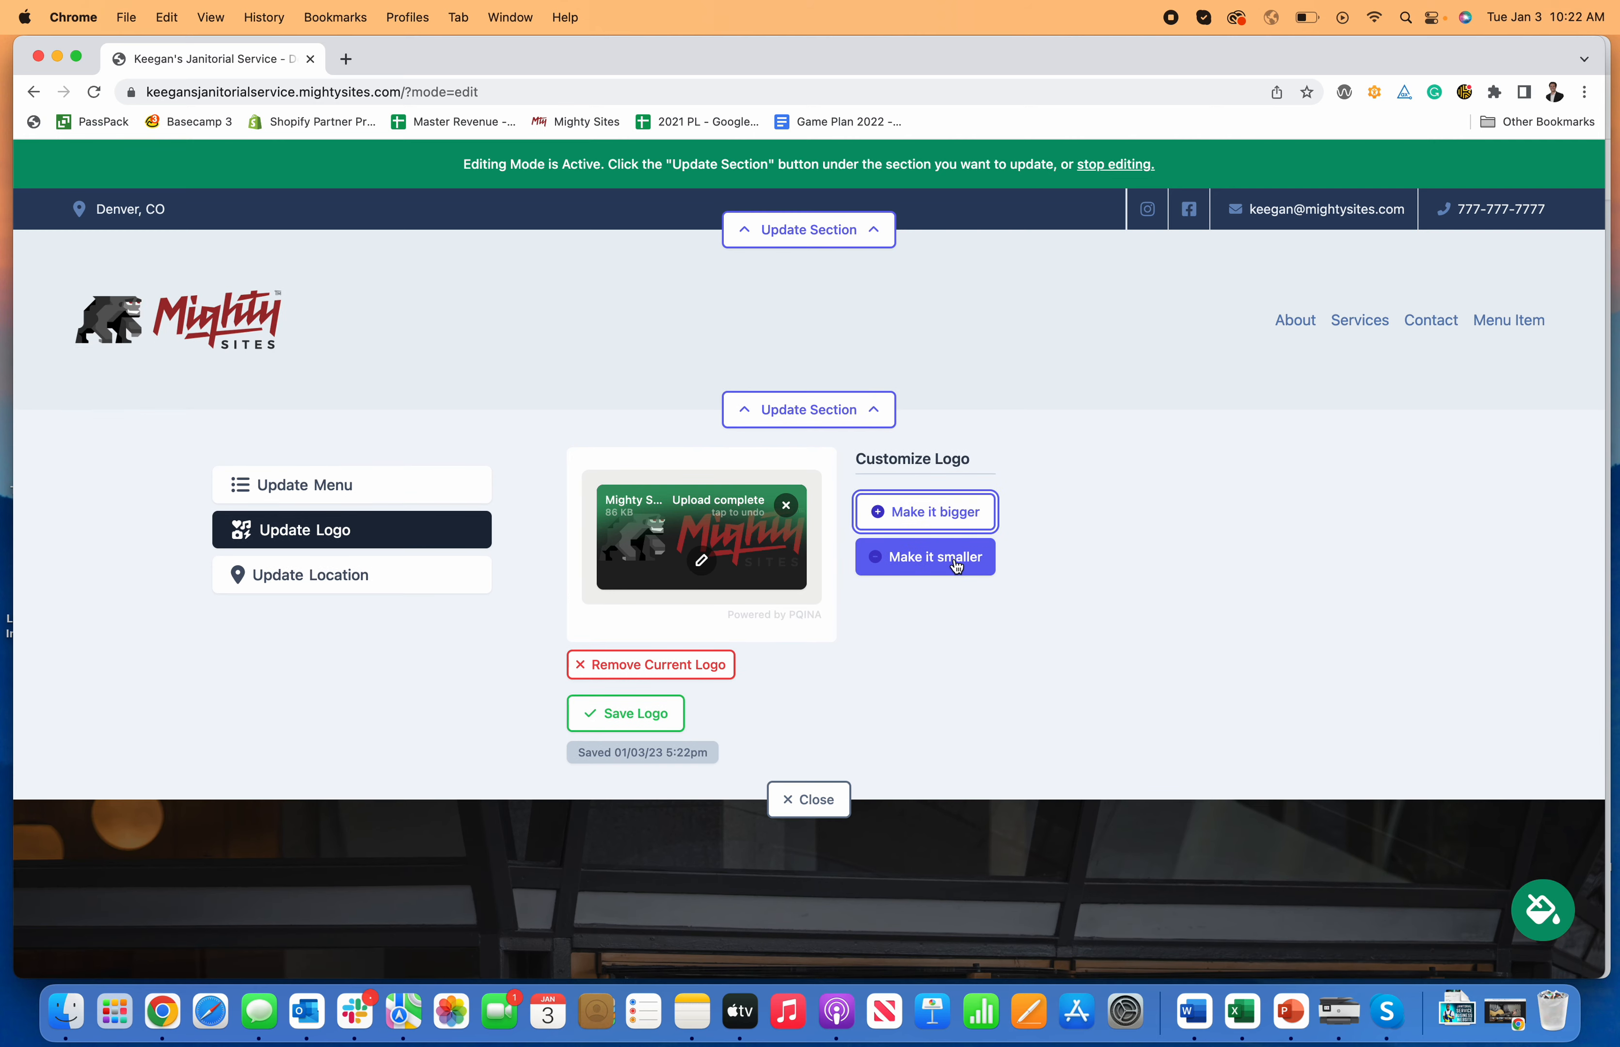
click(956, 562)
click(701, 546)
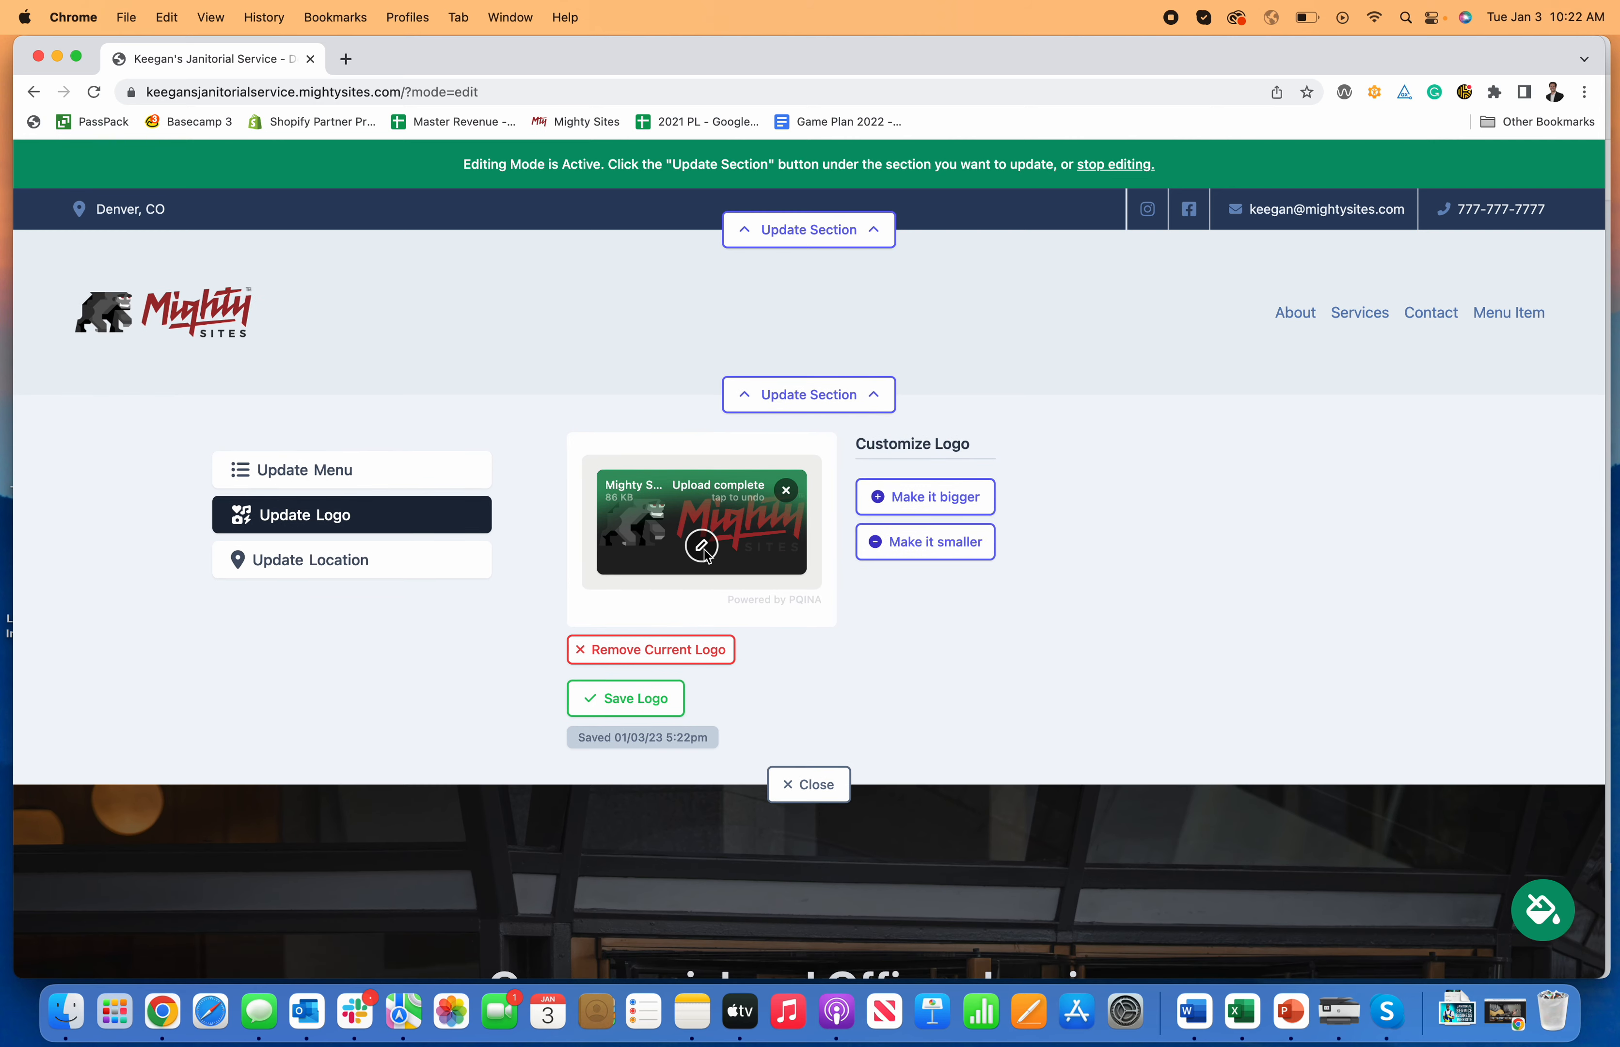
drag(371, 327, 391, 418)
drag(1314, 791, 1310, 697)
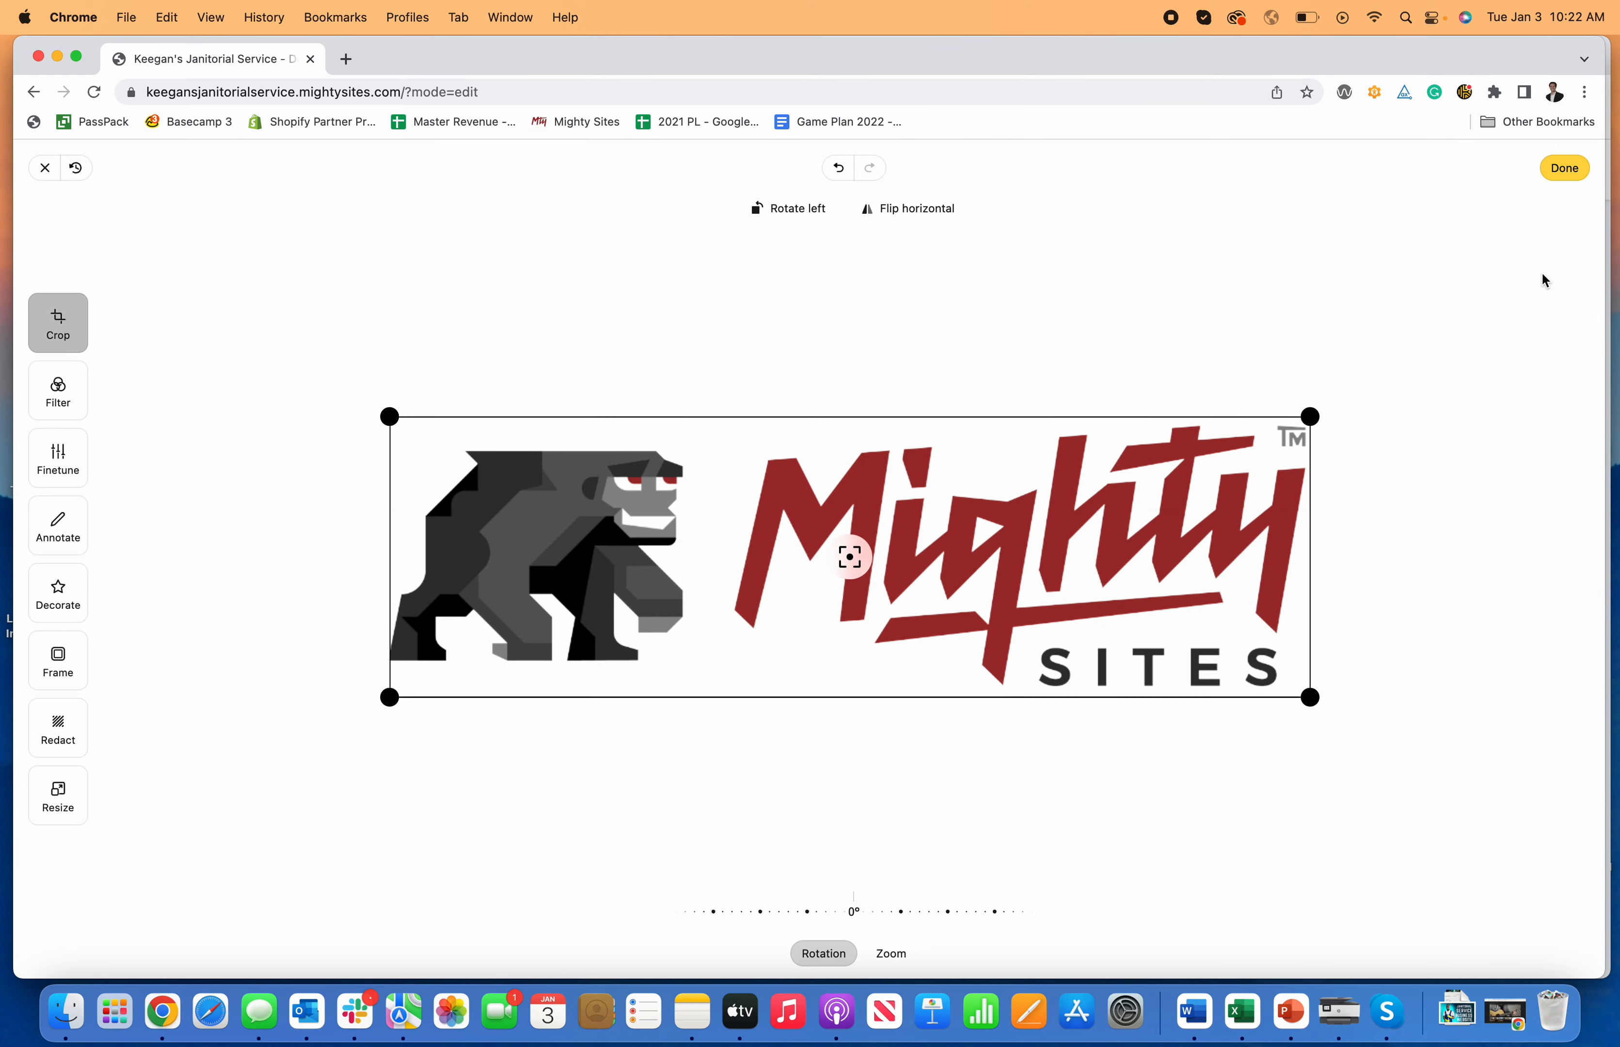
click(1564, 167)
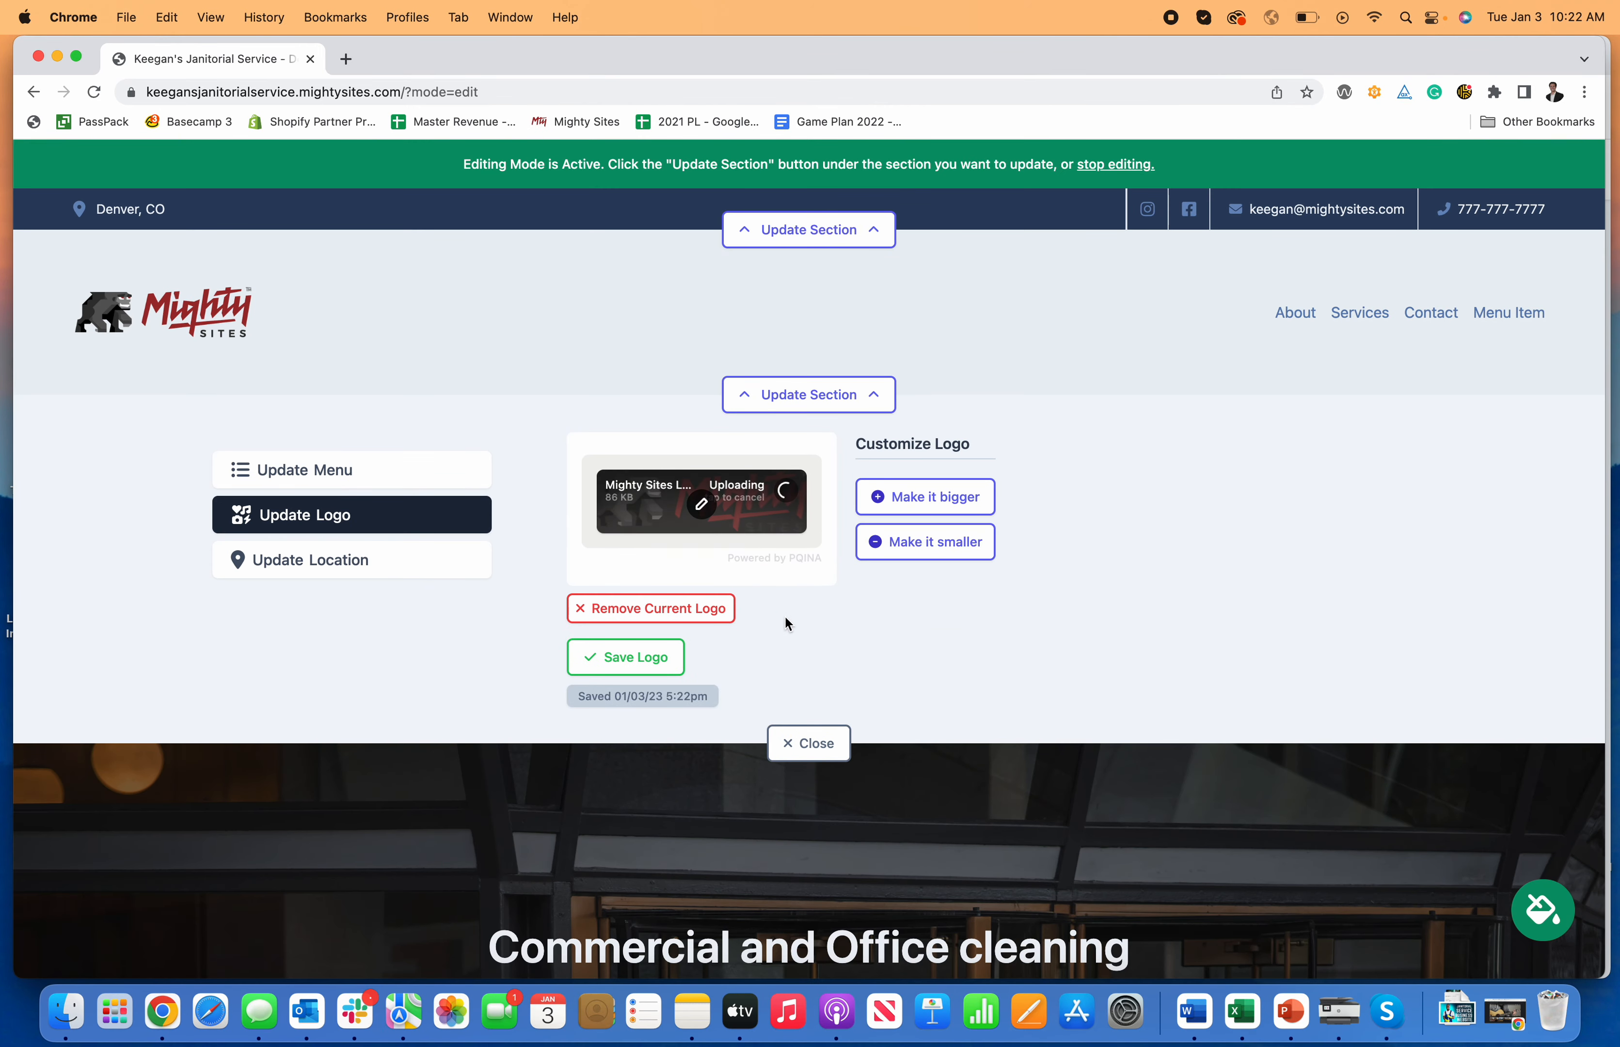
click(652, 673)
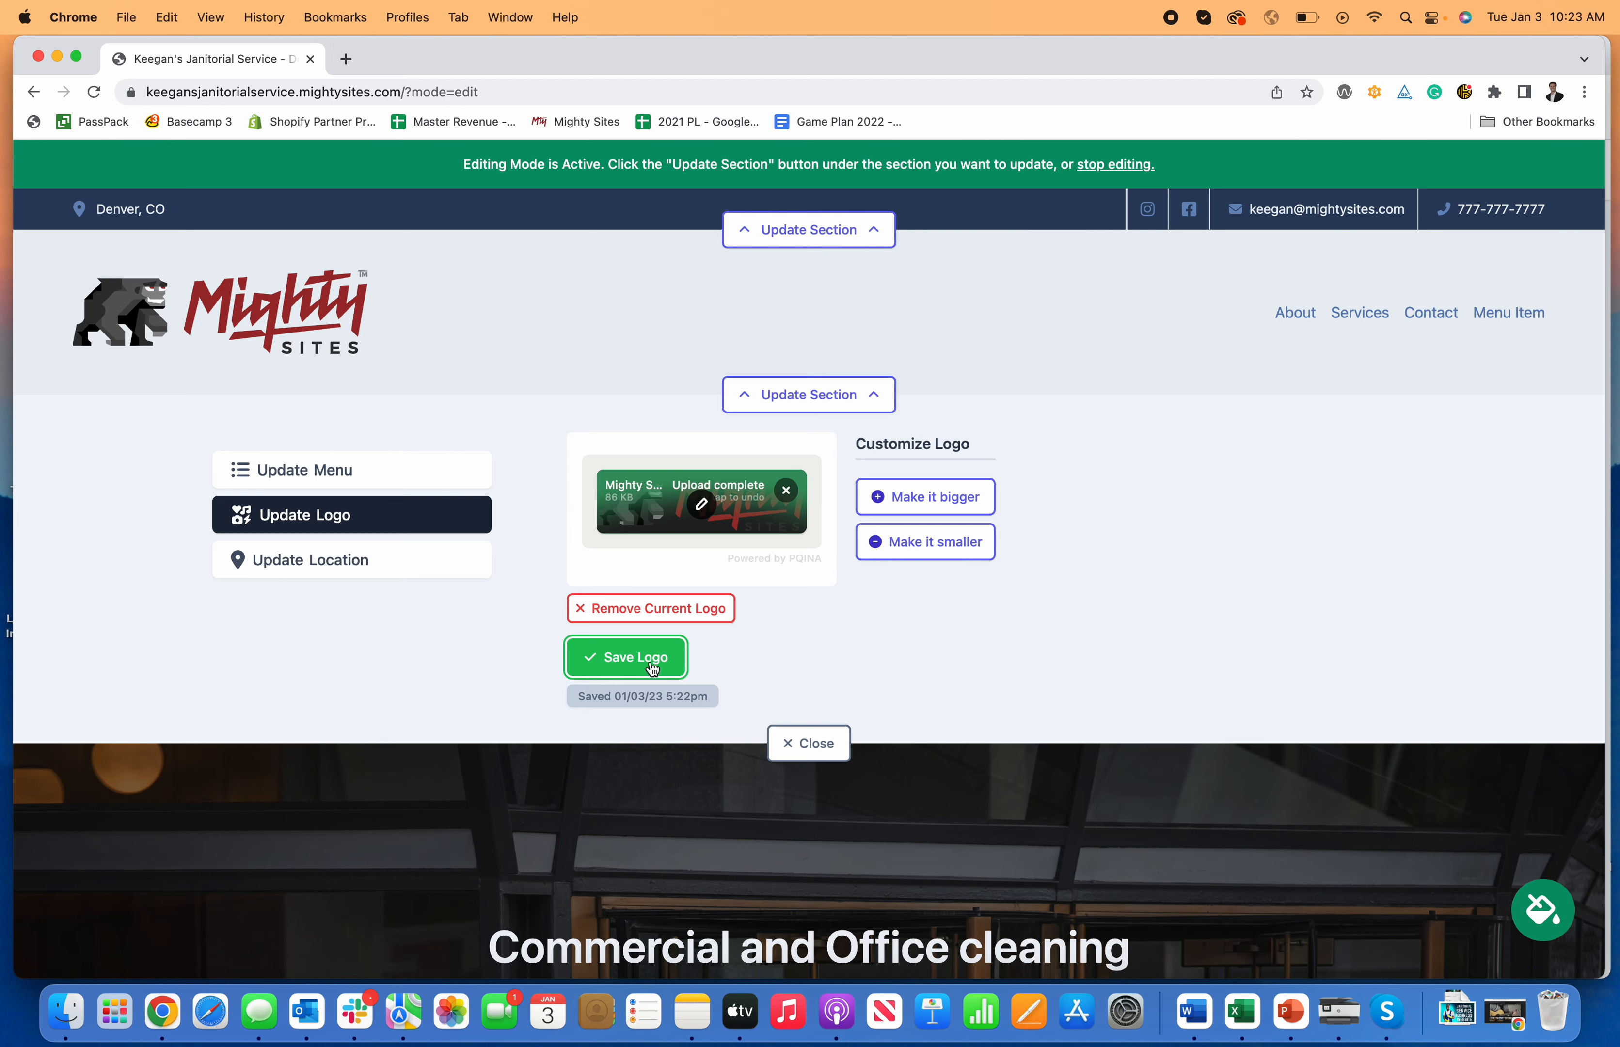
click(827, 747)
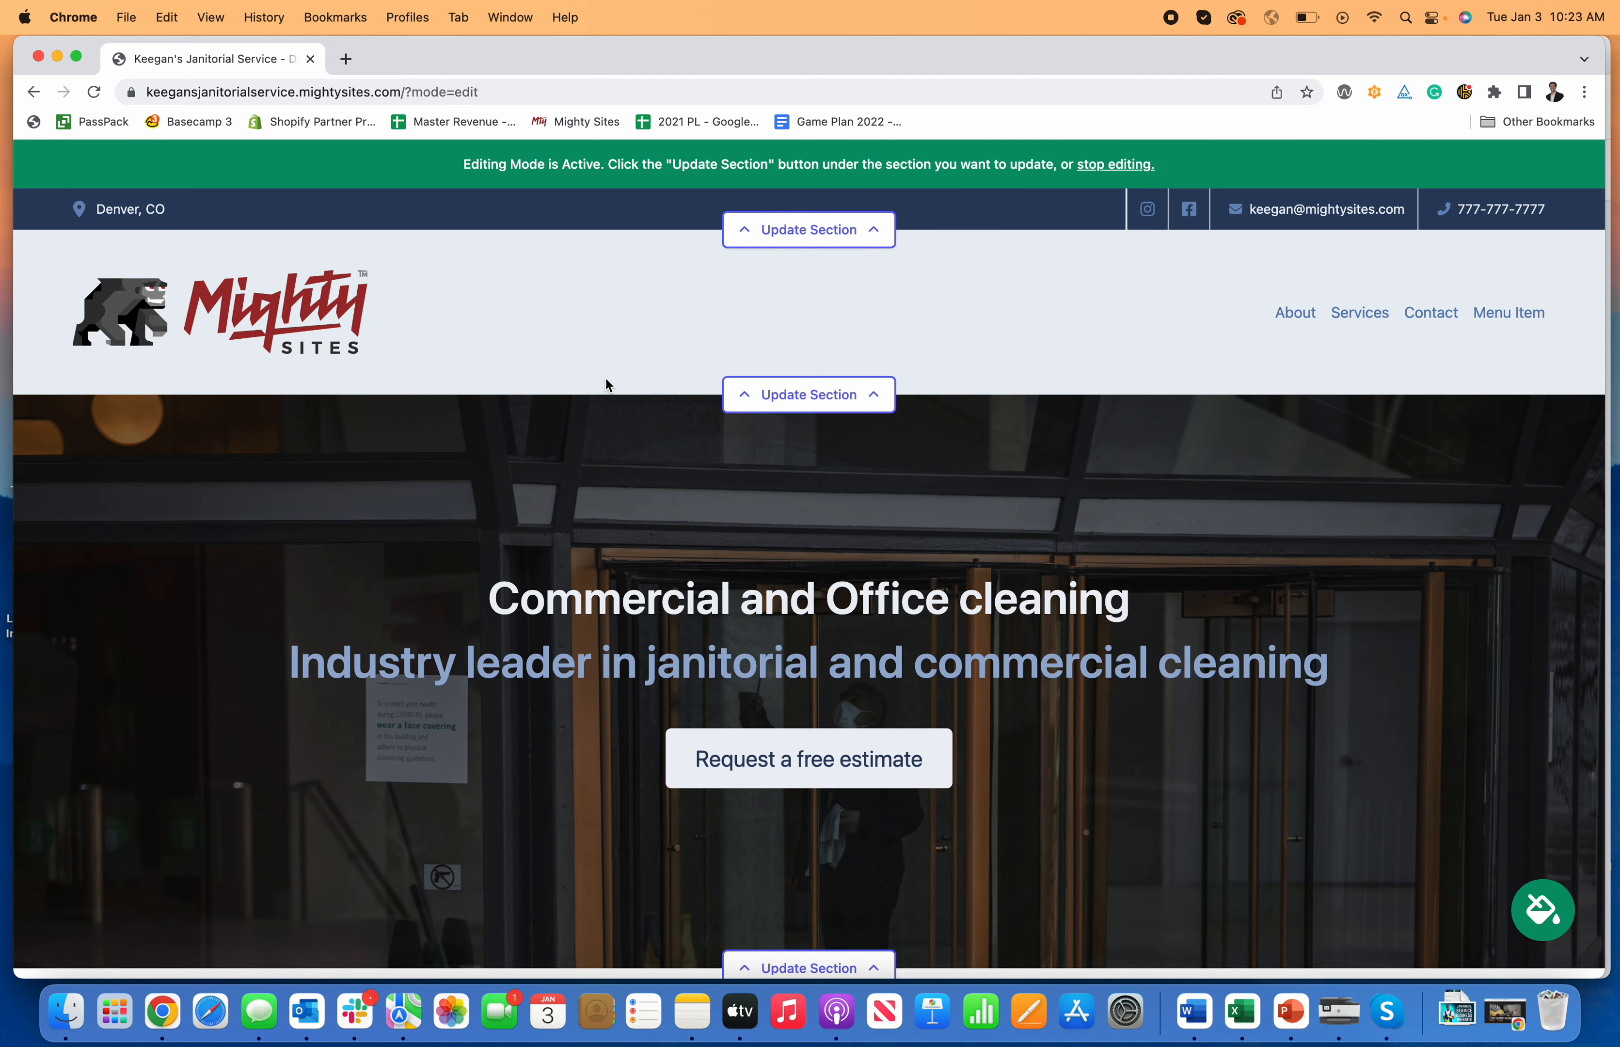
scroll(1053, 370, down, 6)
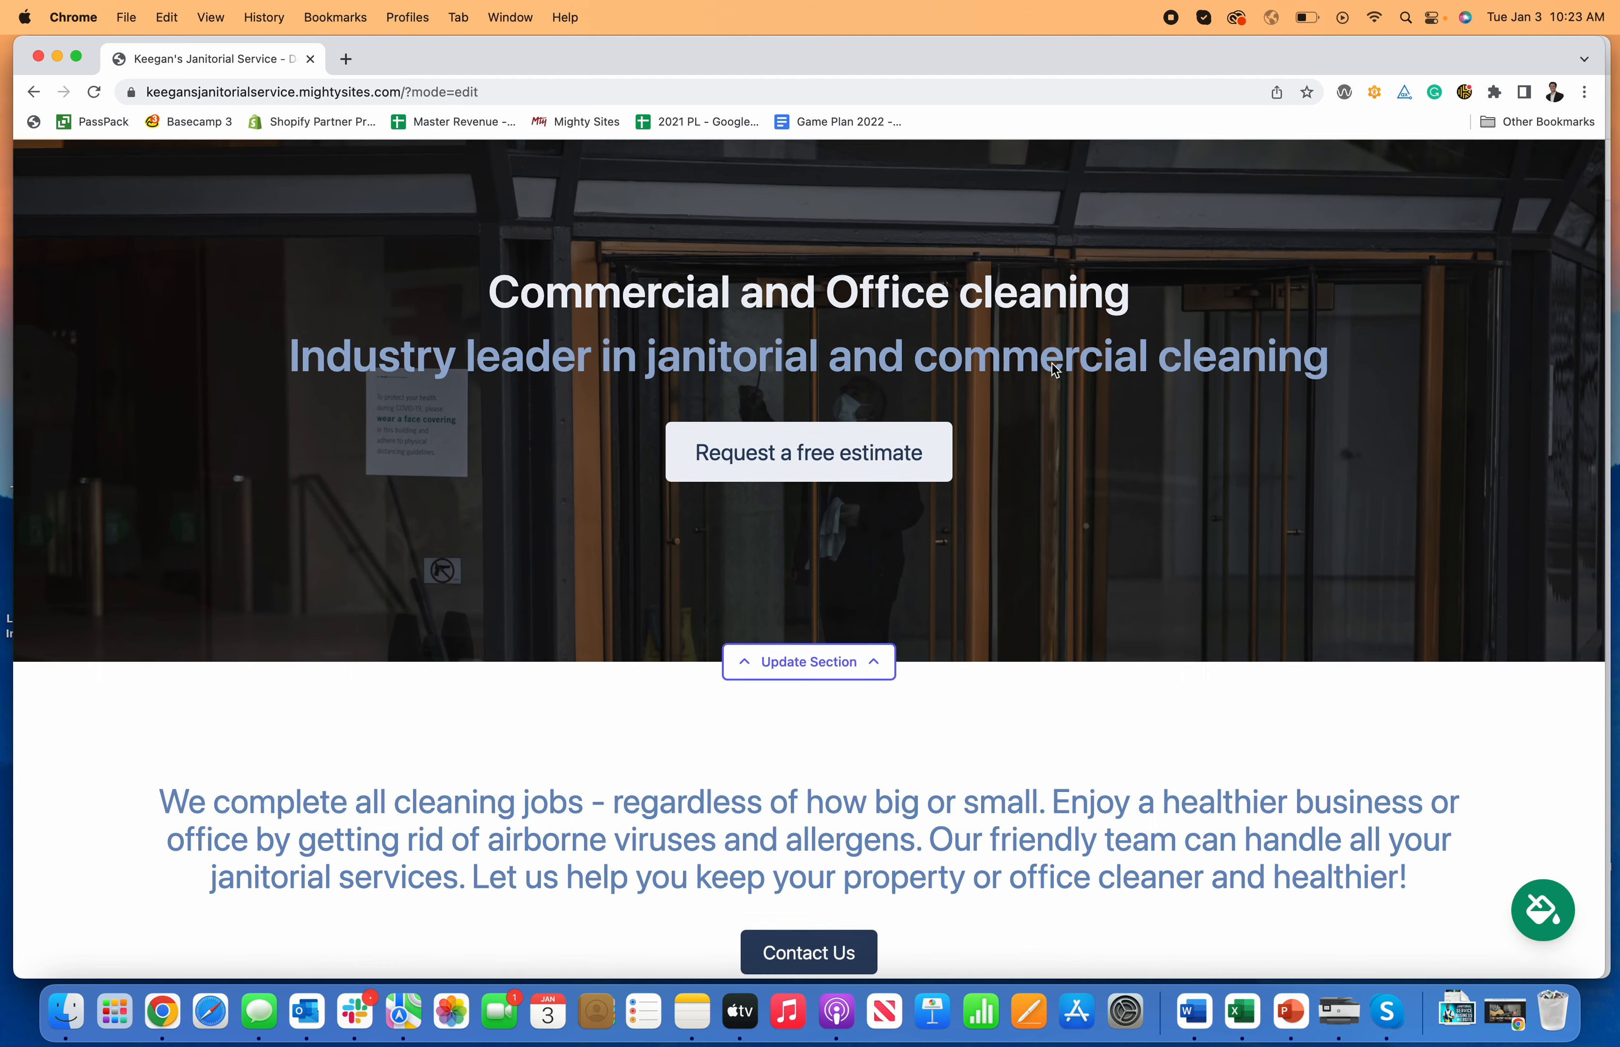
scroll(806, 528, up, 7)
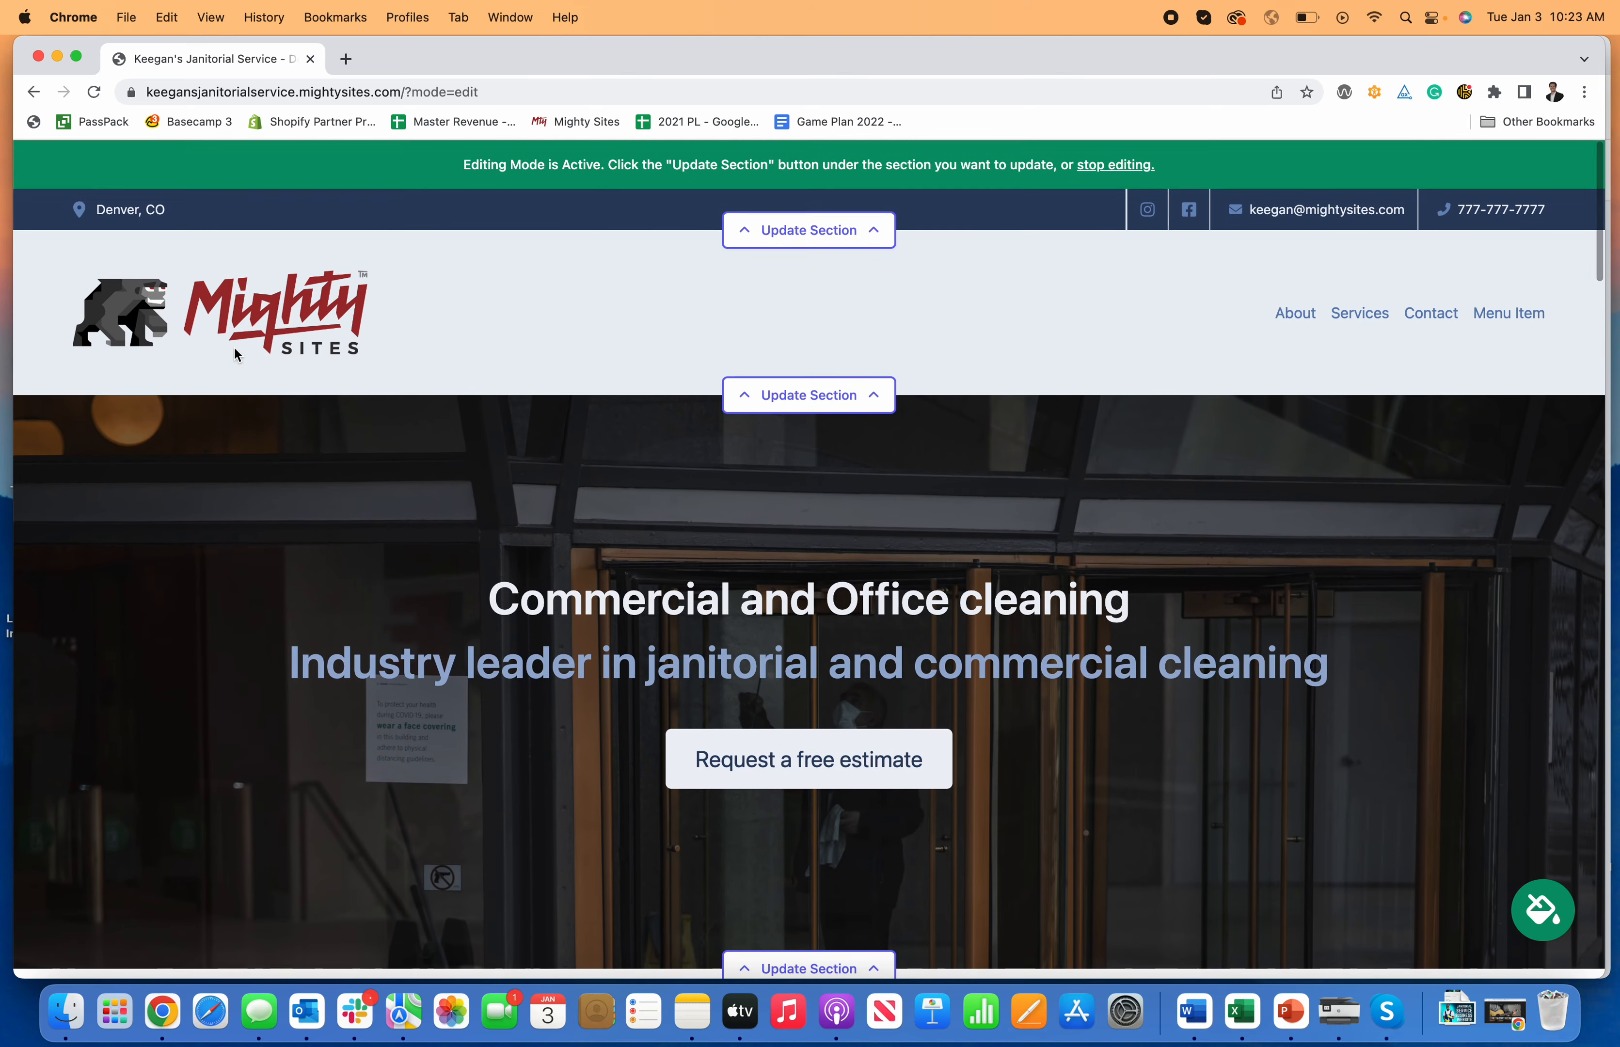
scroll(1403, 662, down, 2)
scroll(1364, 660, down, 8)
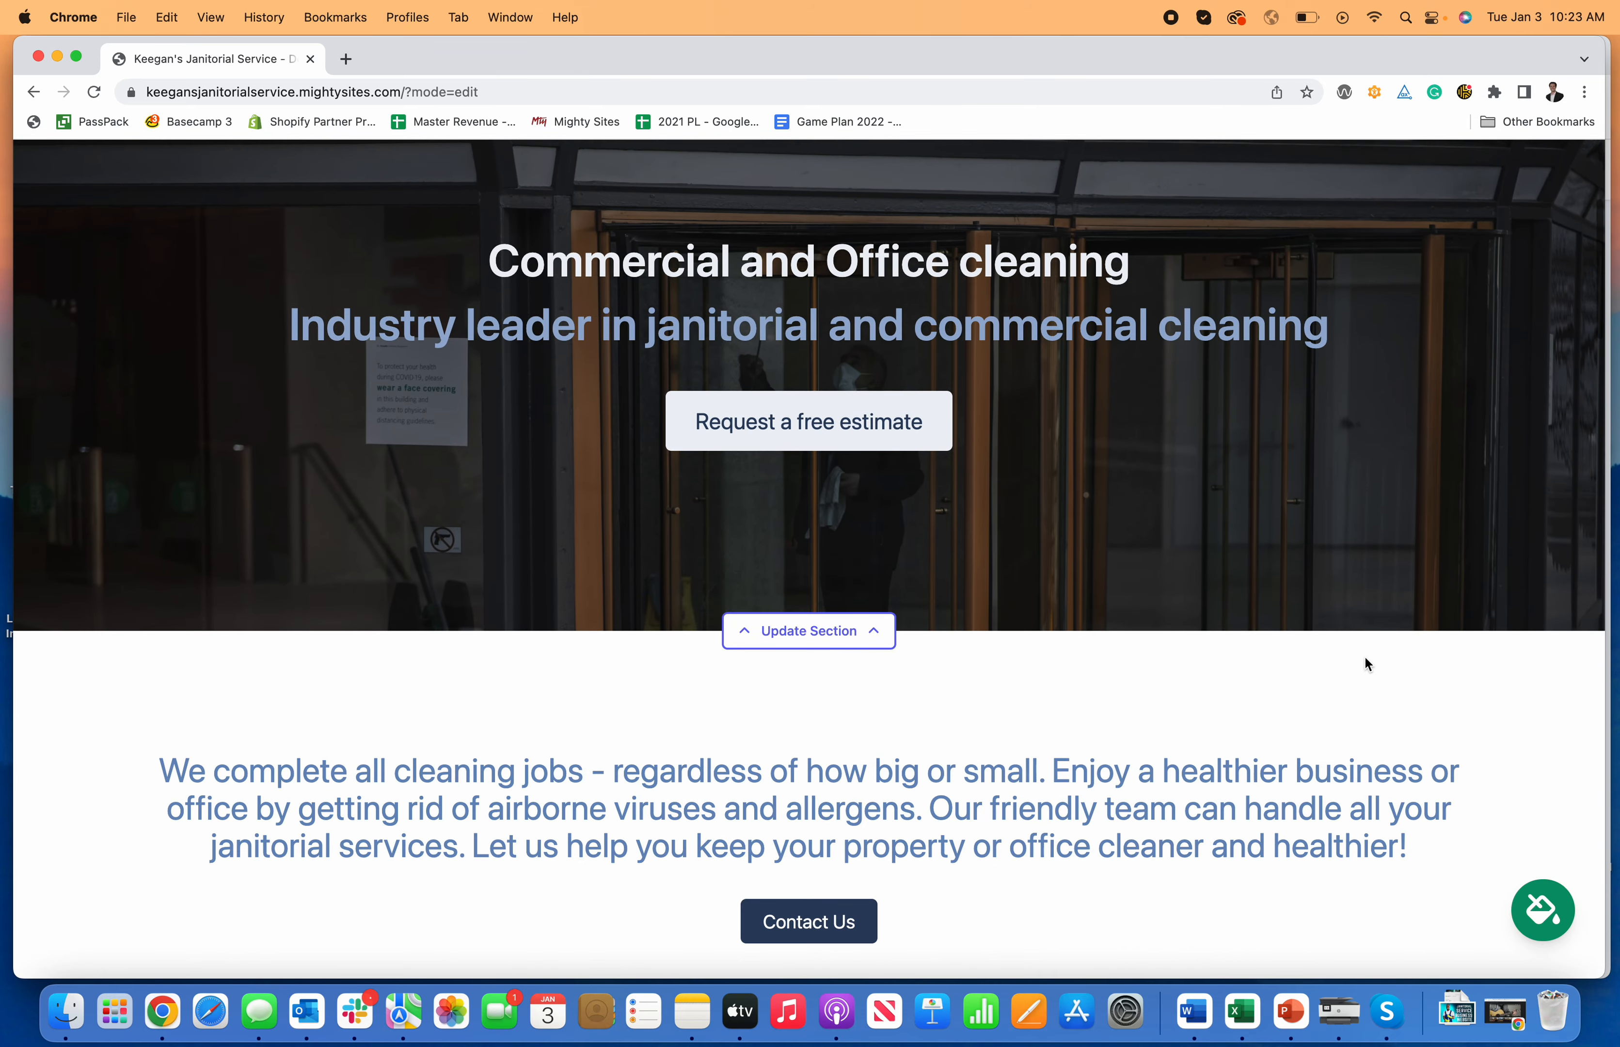
scroll(1365, 661, up, 7)
scroll(1065, 645, up, 3)
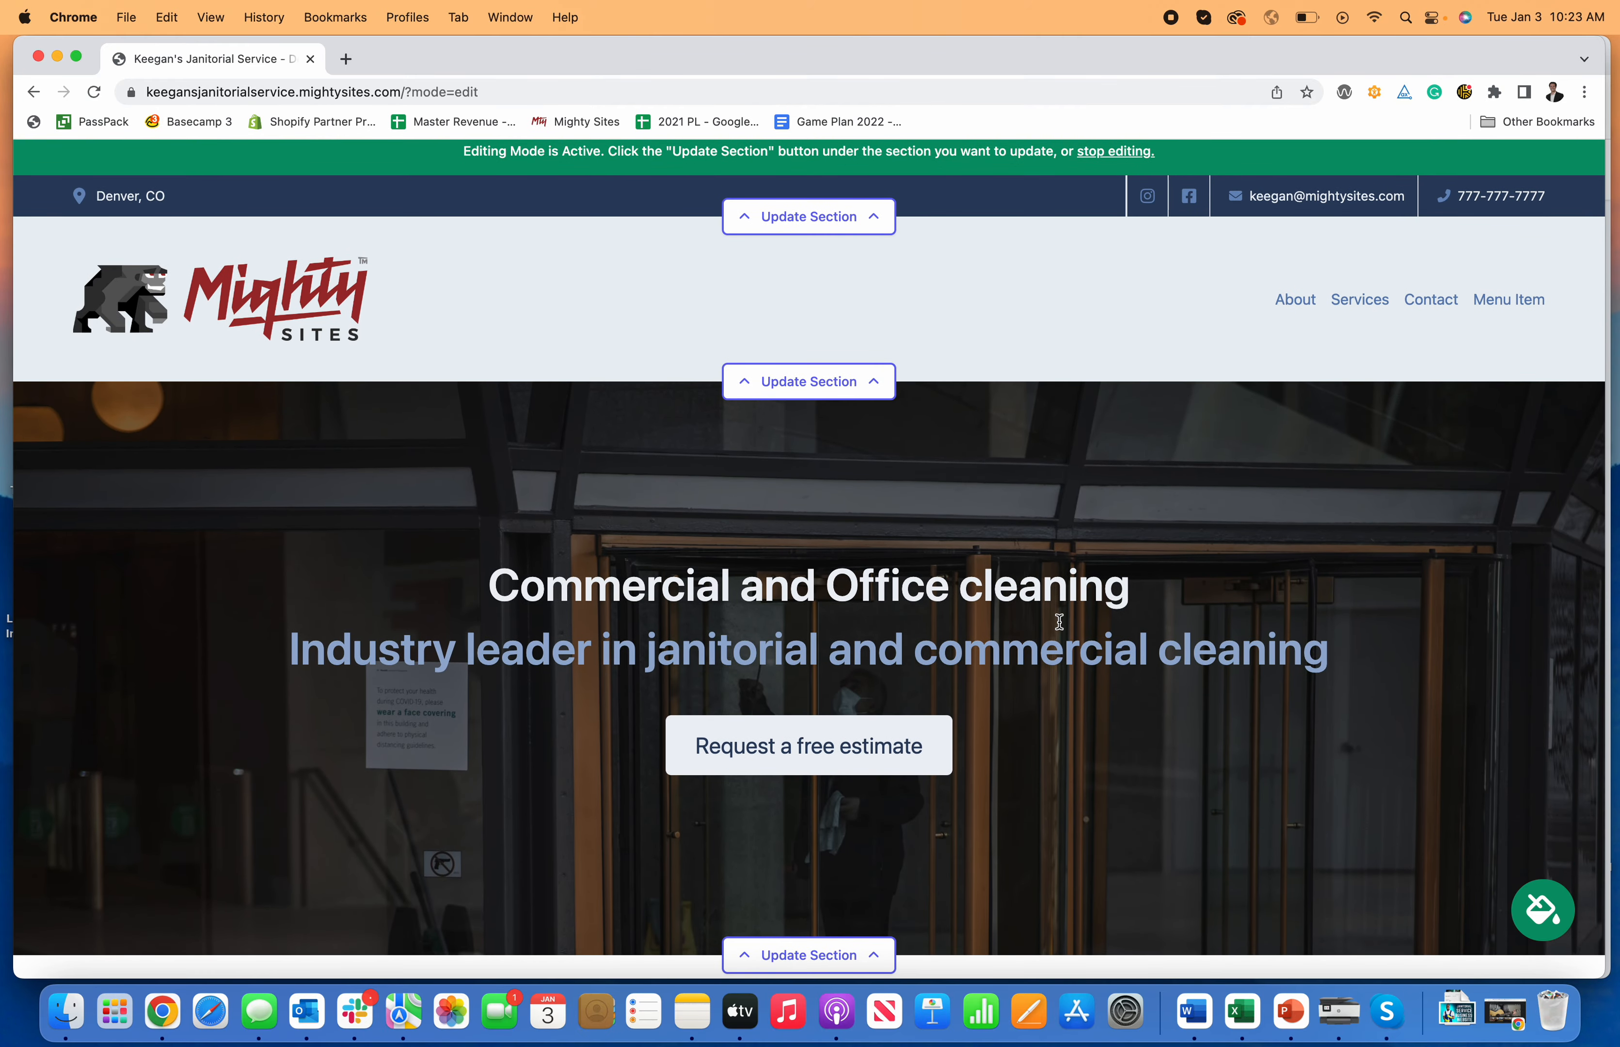
scroll(1059, 622, down, 3)
Step: Change the hero title to 'Office Cleaning' with a capital C
click(844, 792)
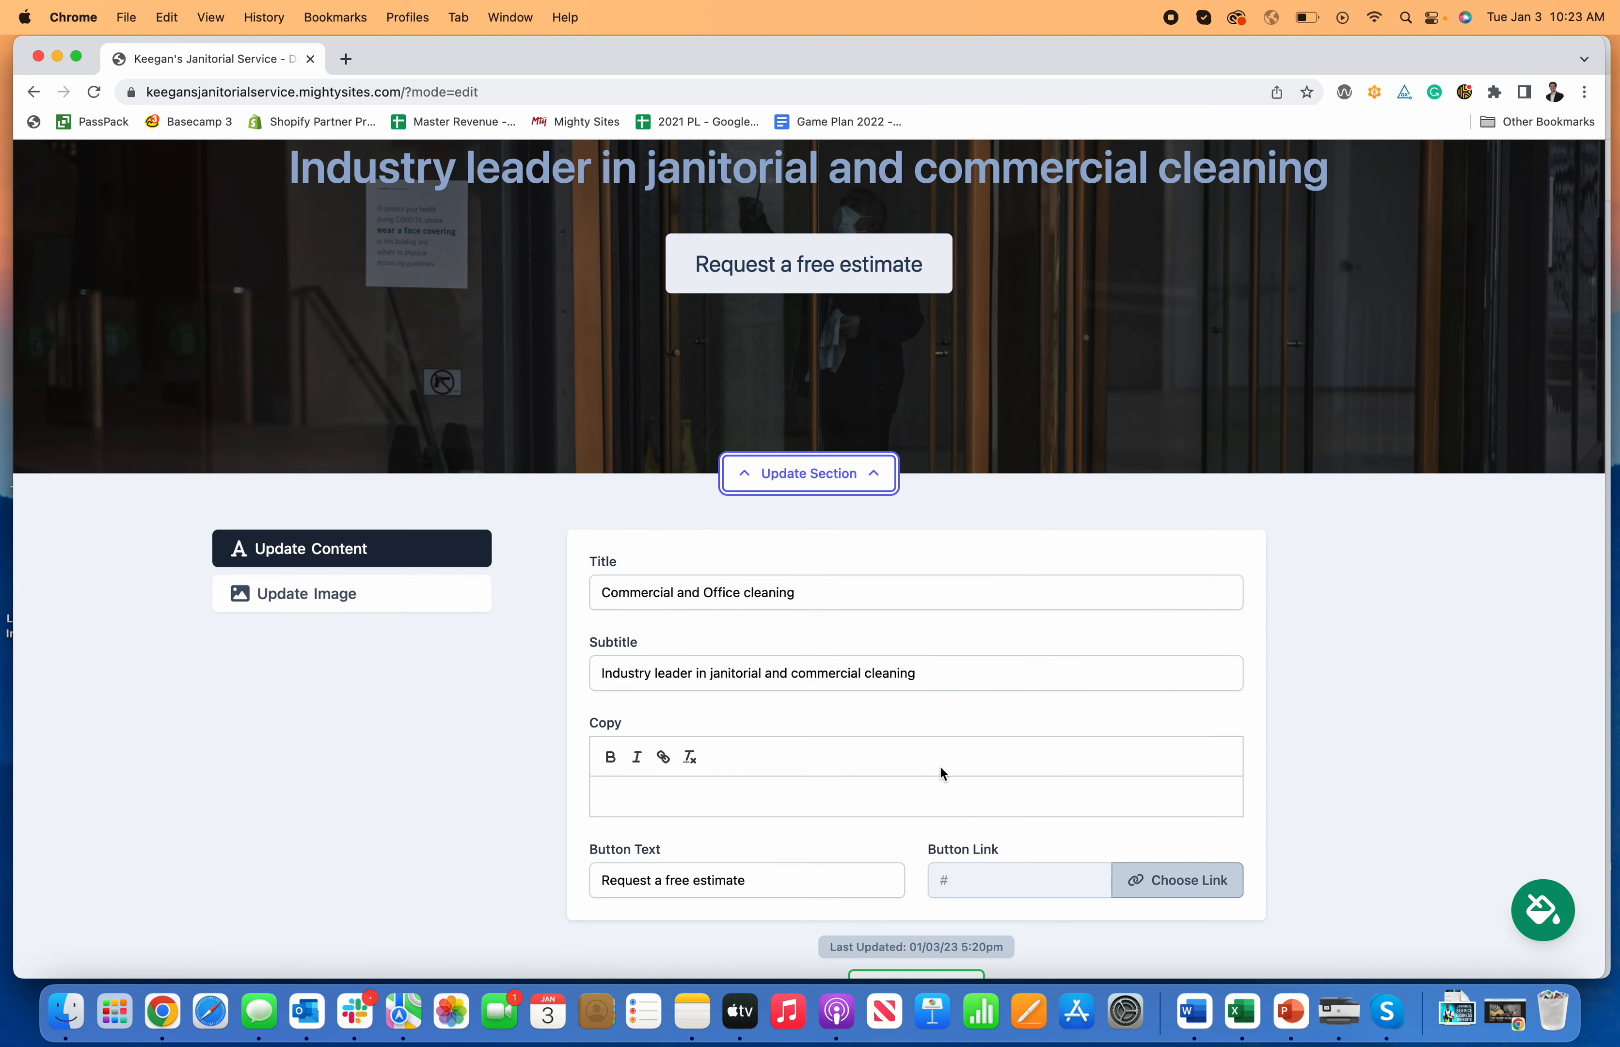
scroll(816, 599, up, 3)
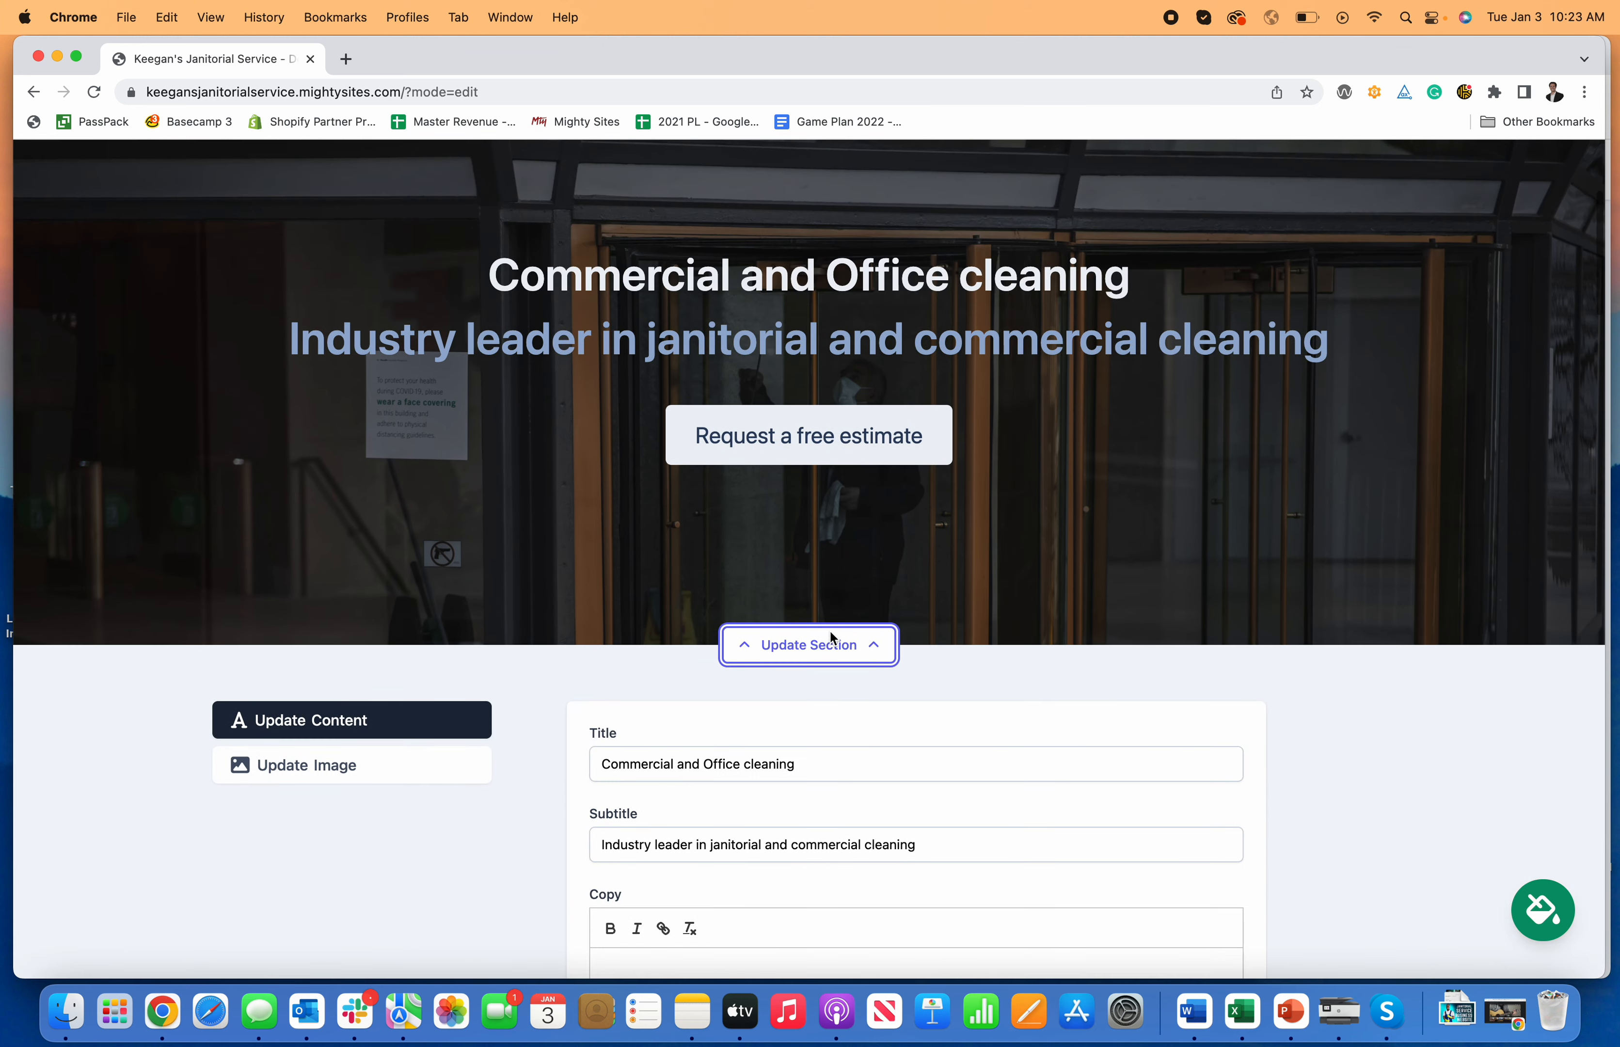
scroll(829, 629, down, 2)
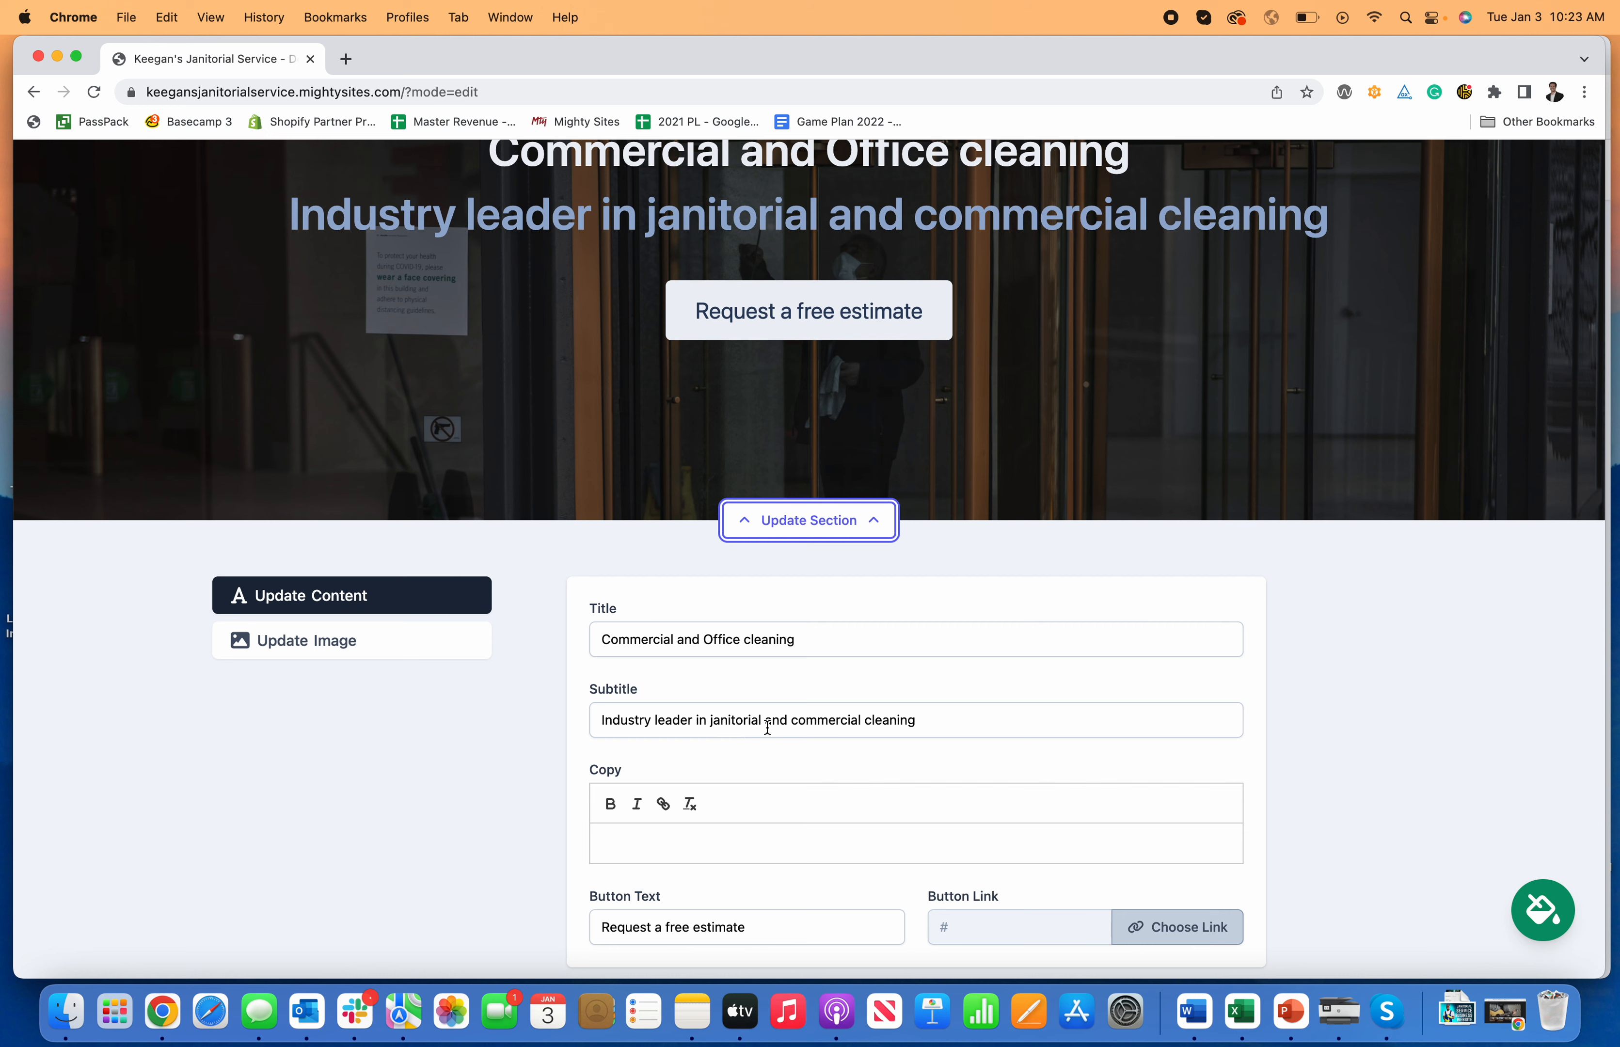
scroll(960, 742, down, 3)
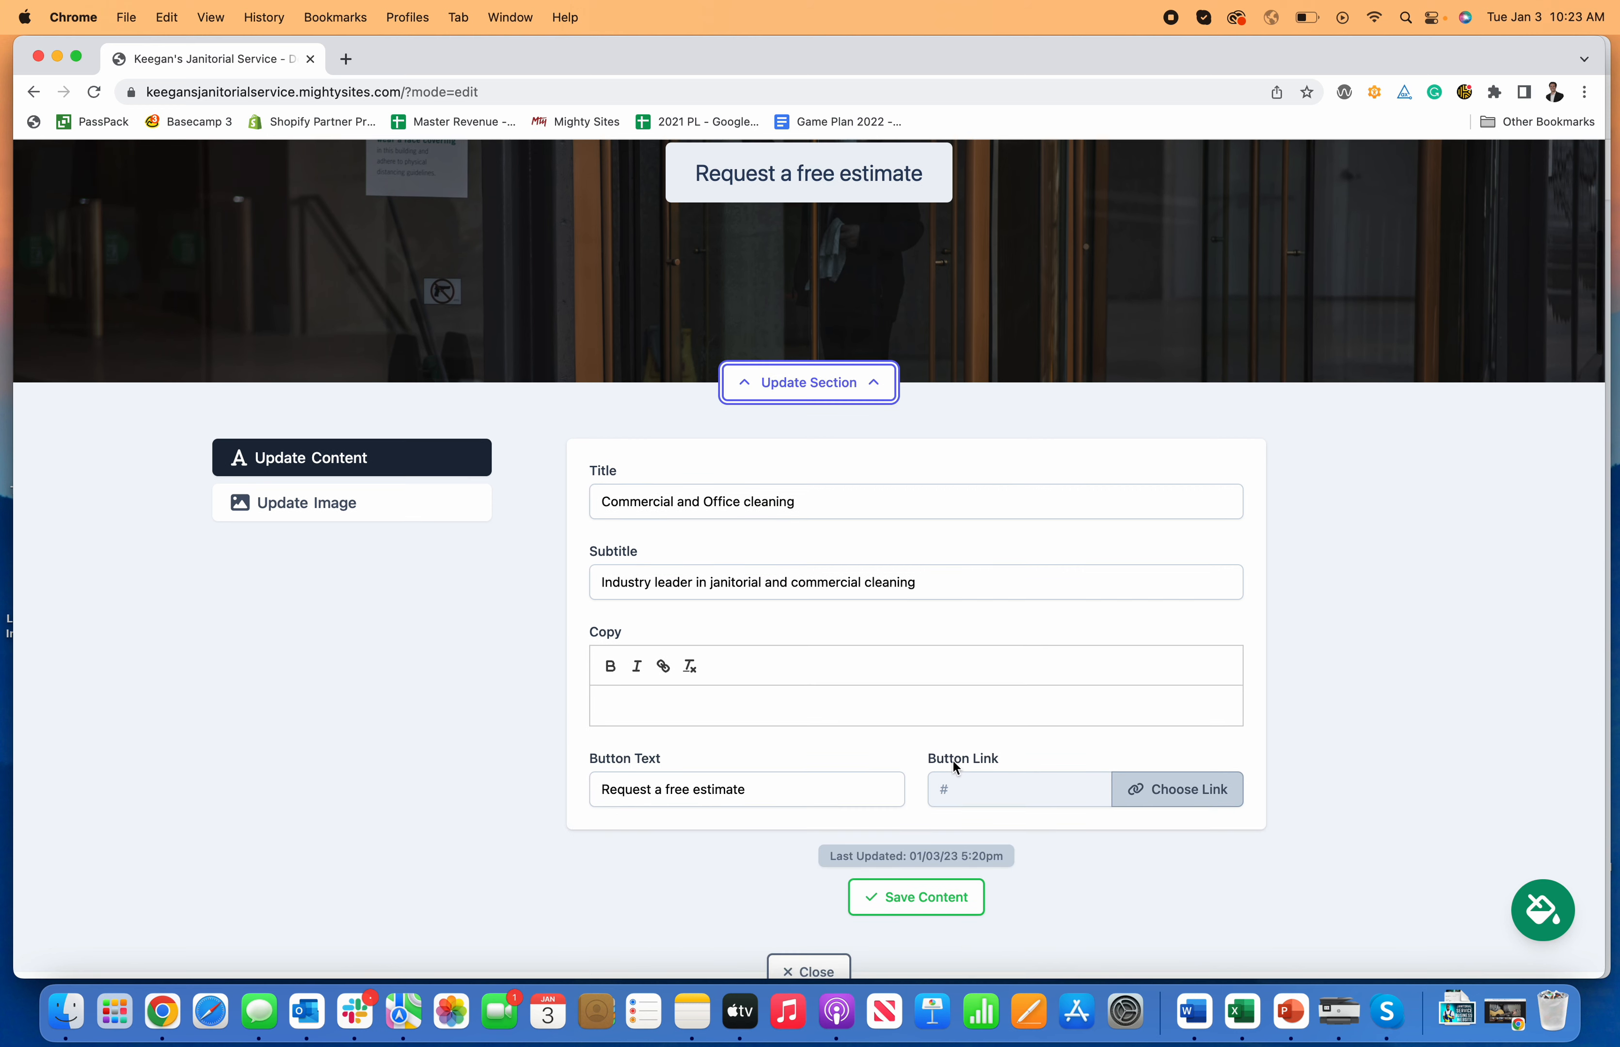
click(943, 584)
scroll(959, 606, up, 3)
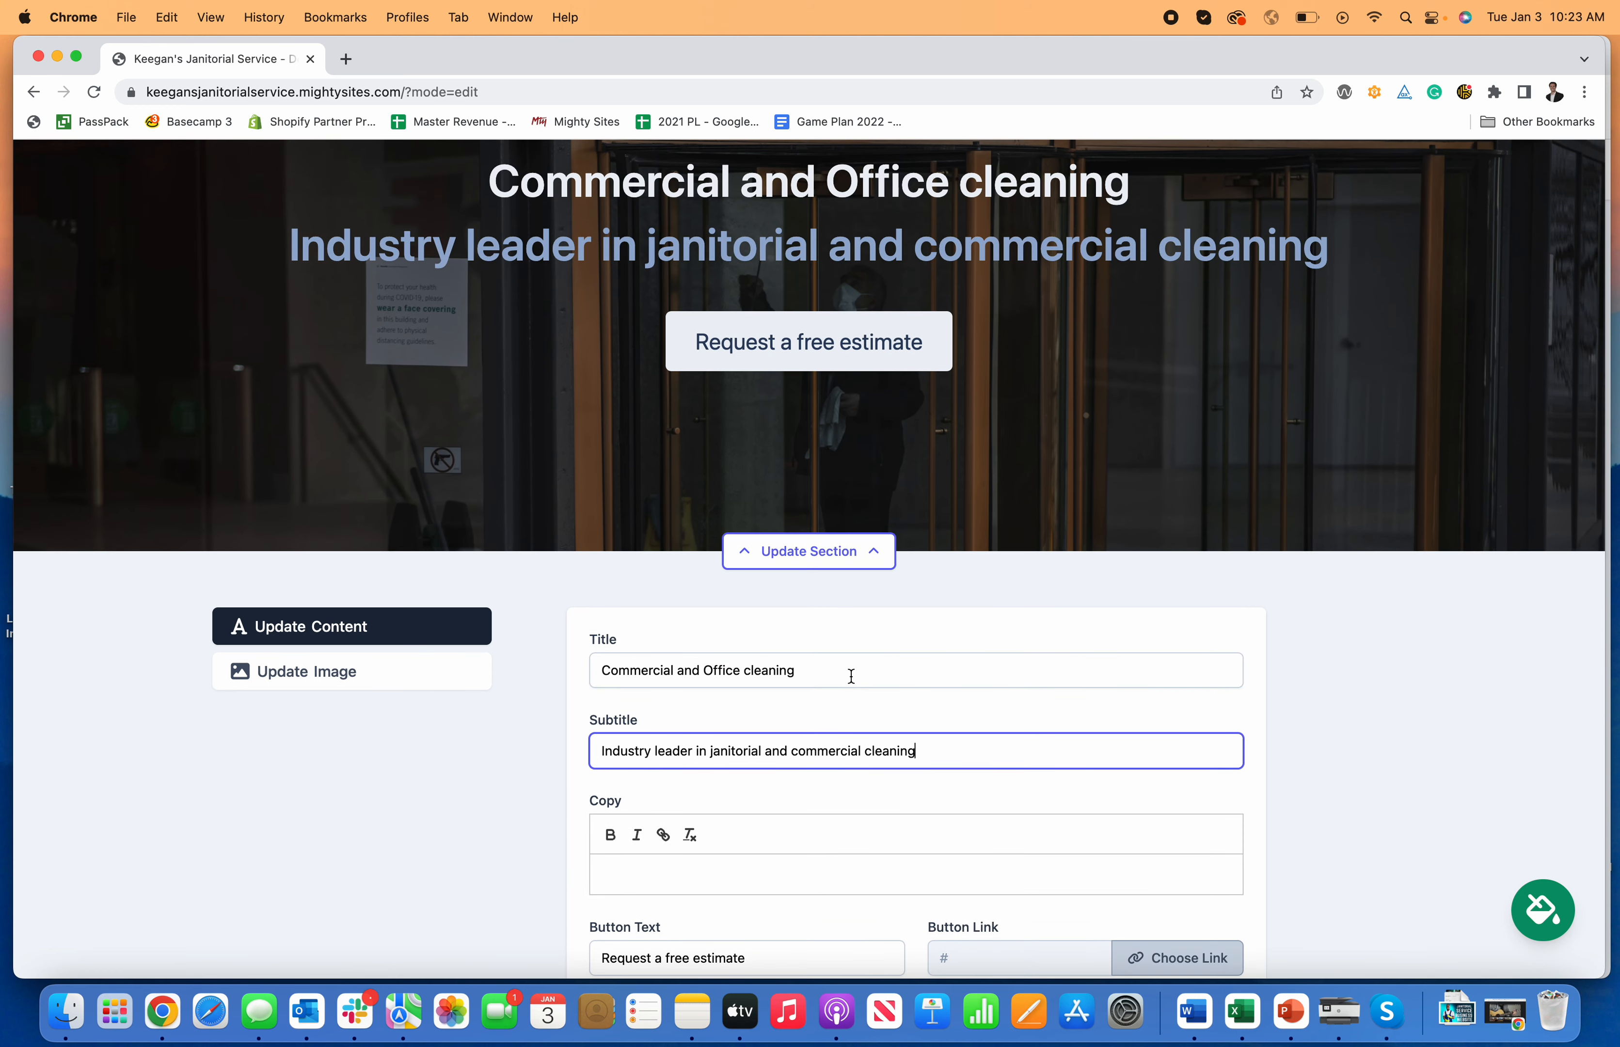
drag(850, 673, 734, 677)
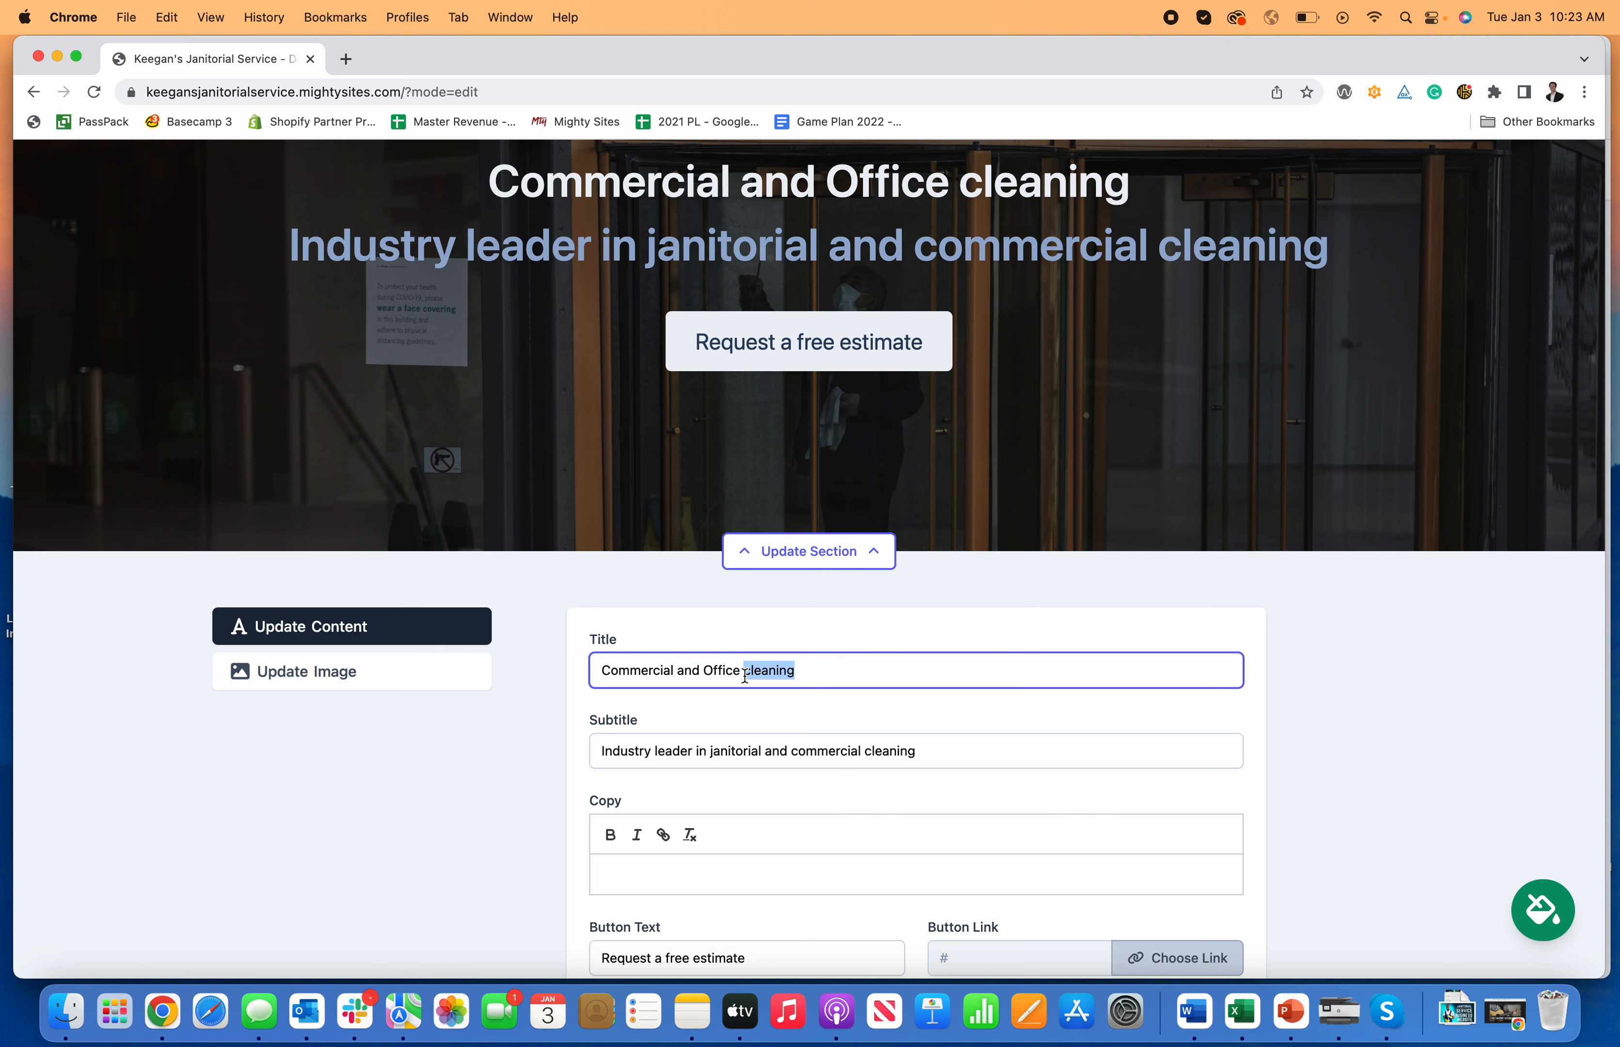
key(BackSpace)
text(Cleaning)
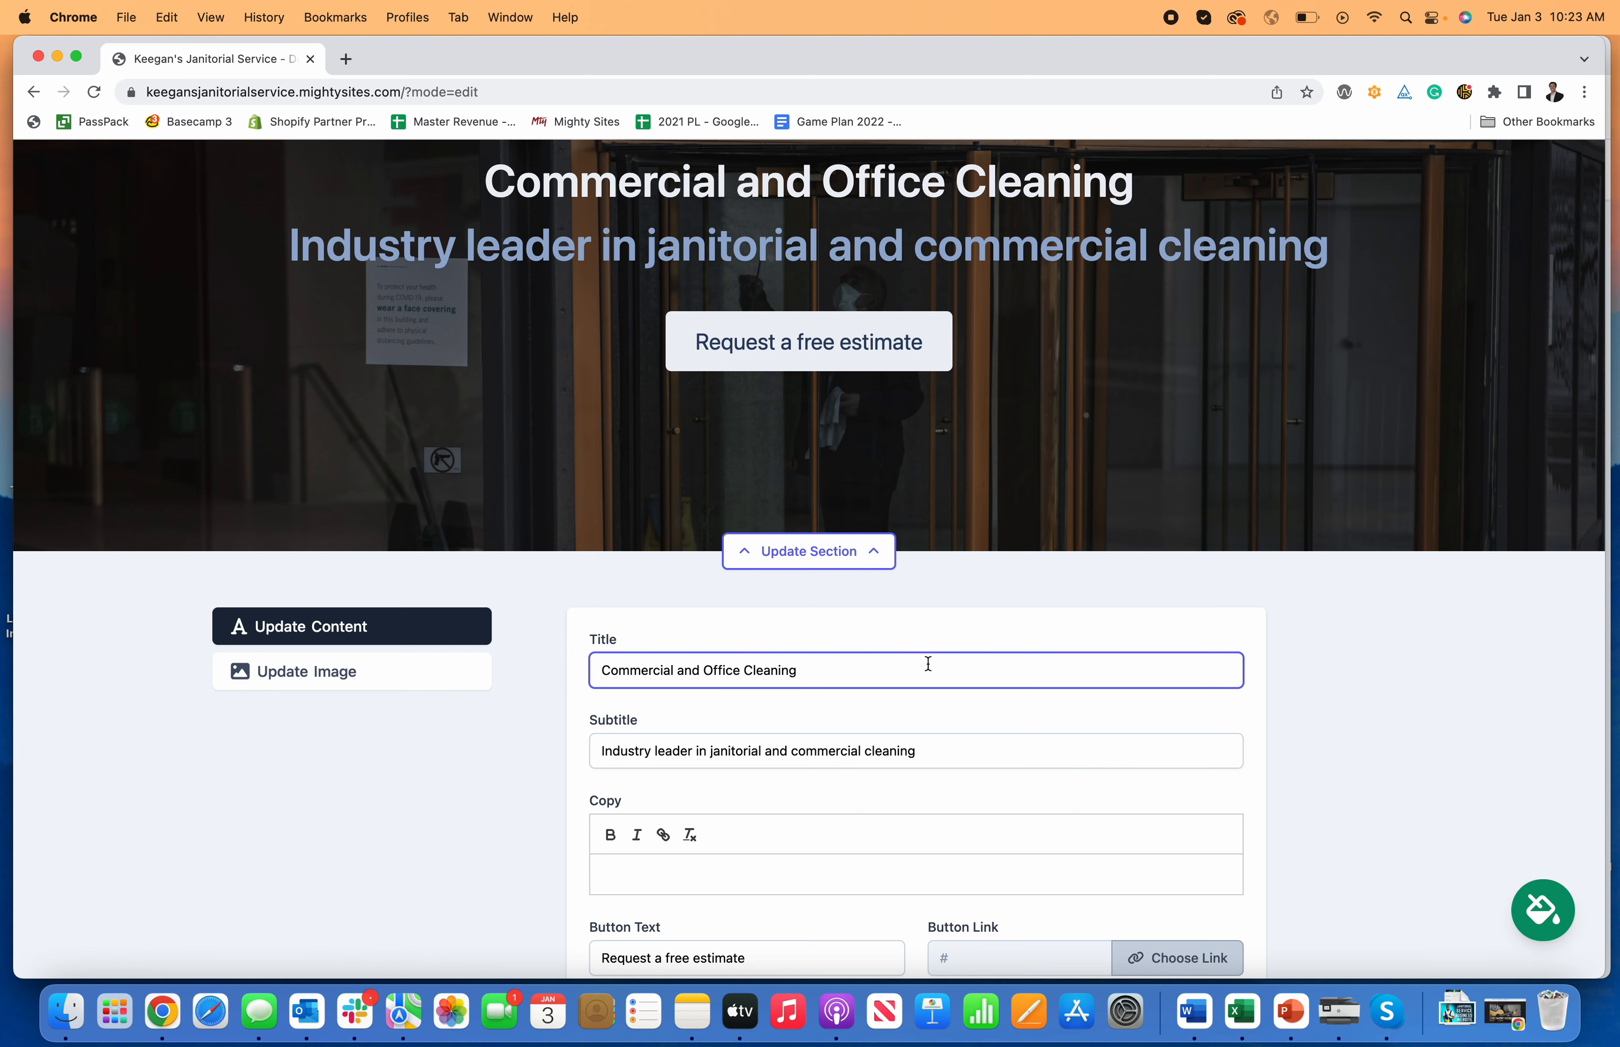
click(1241, 719)
scroll(756, 662, down, 3)
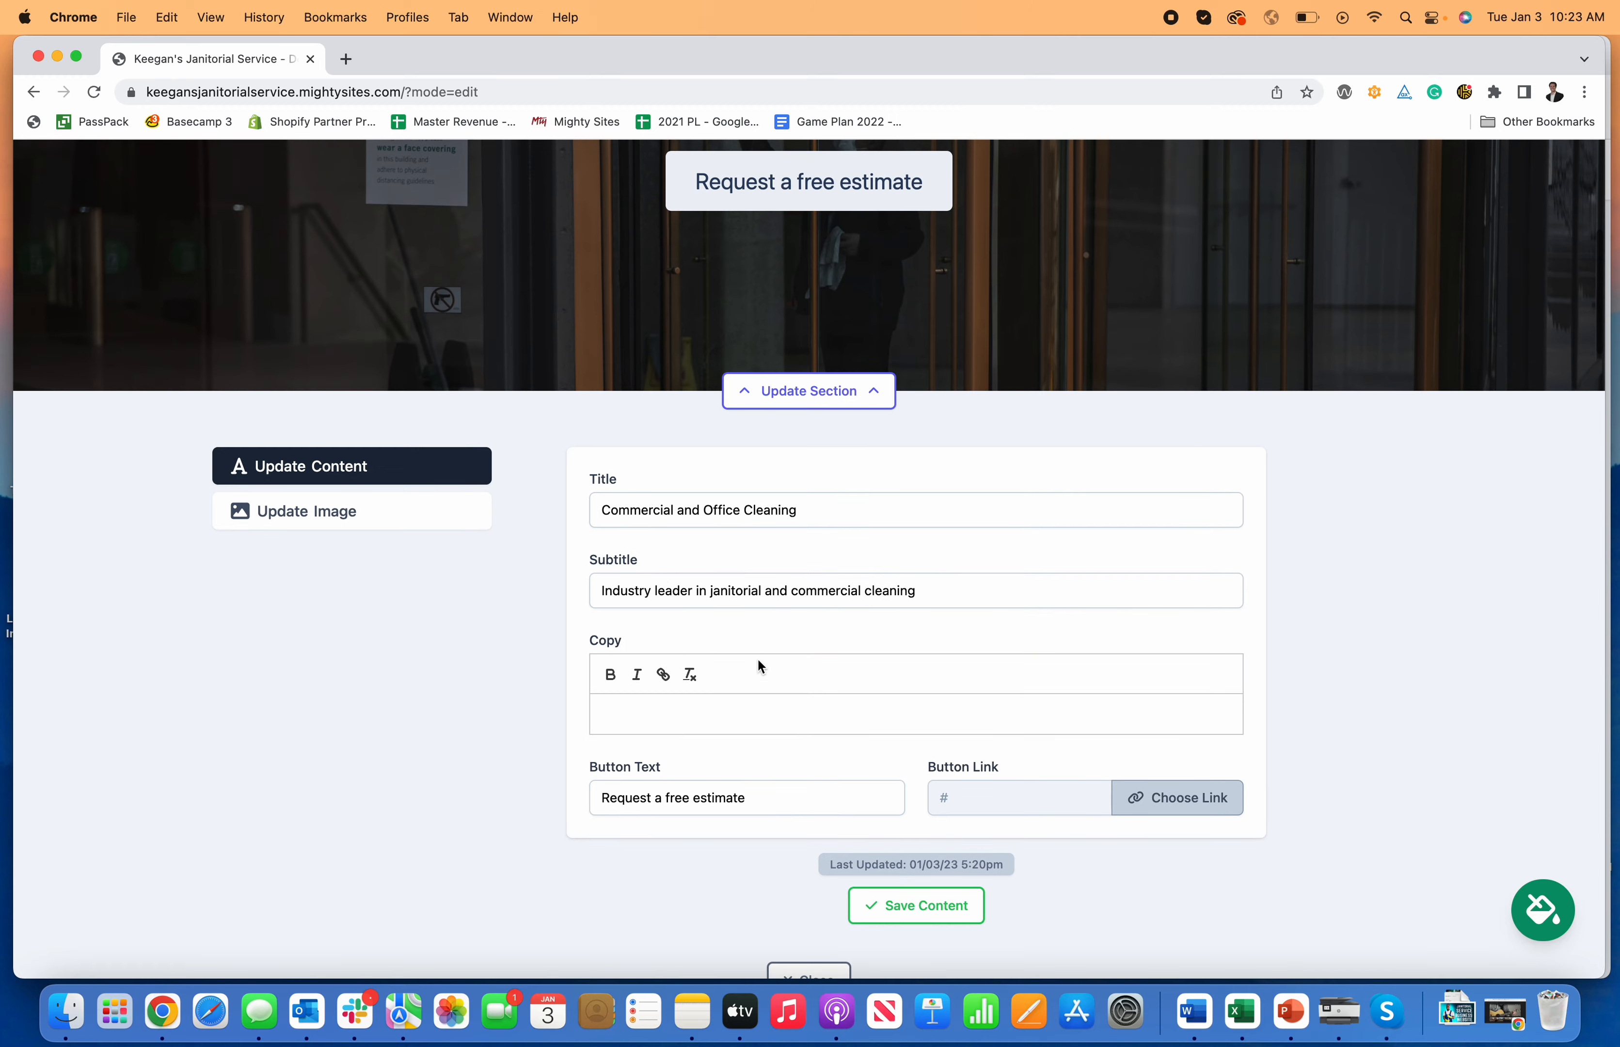
scroll(779, 705, up, 3)
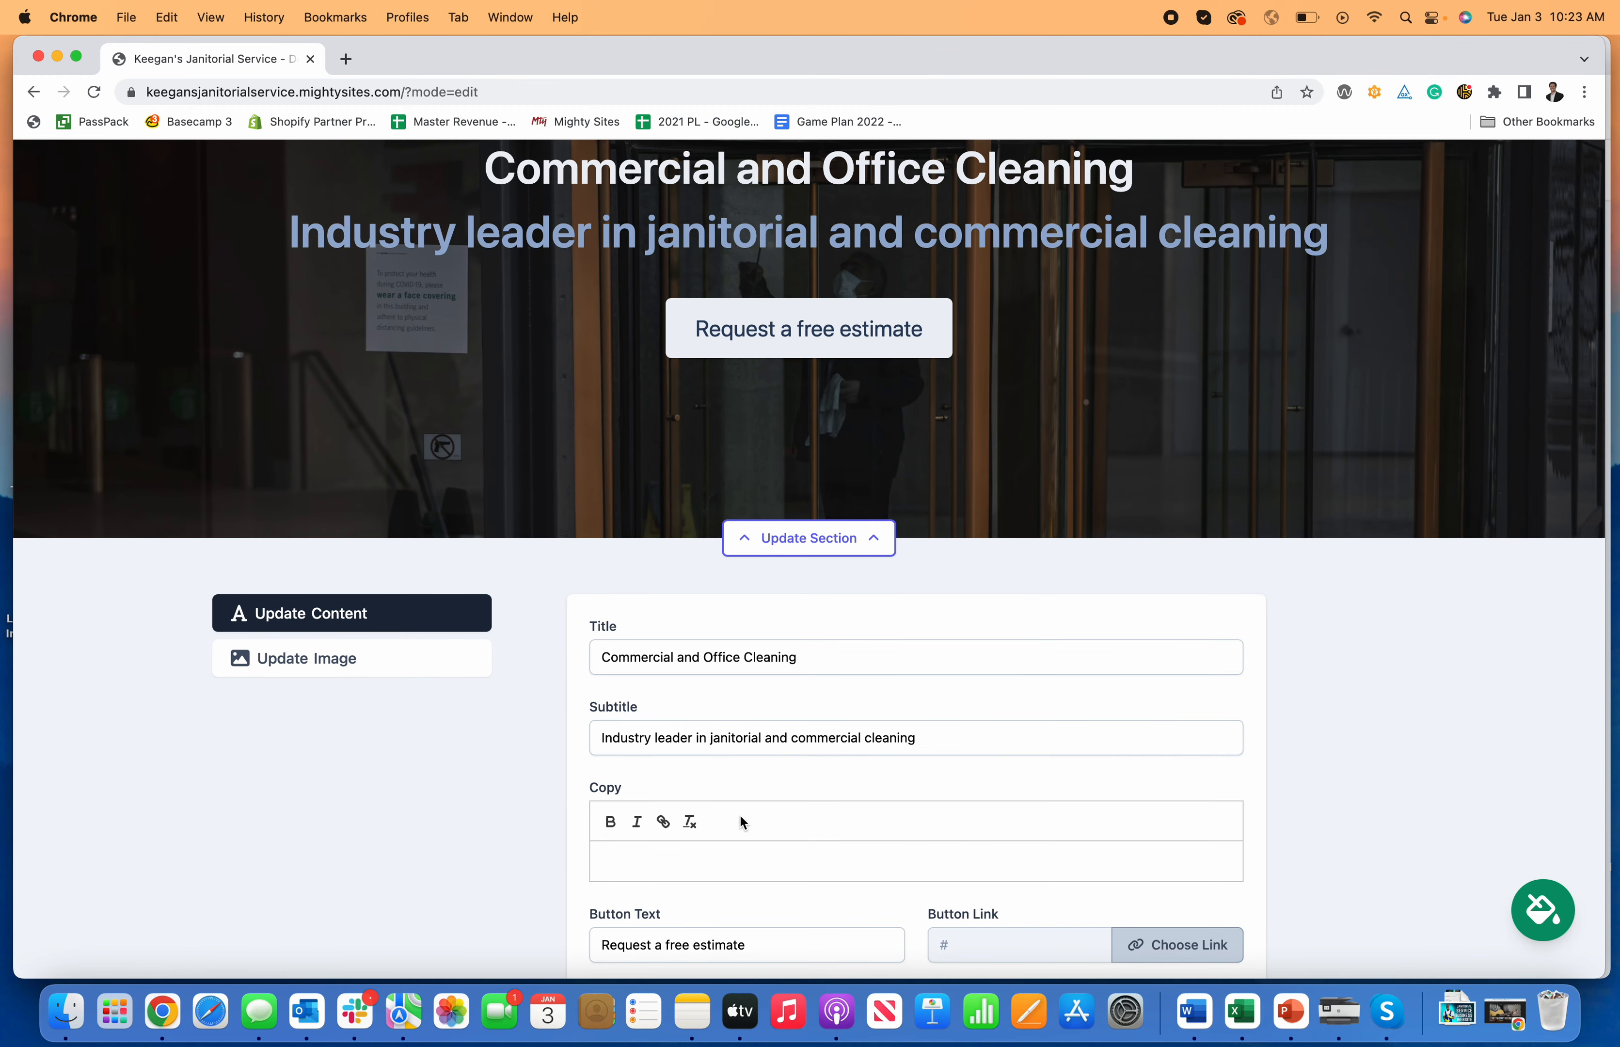
Step: Link the Request a free estimate button to the Home: Lead Form section and save
click(741, 862)
scroll(1491, 852, down, 2)
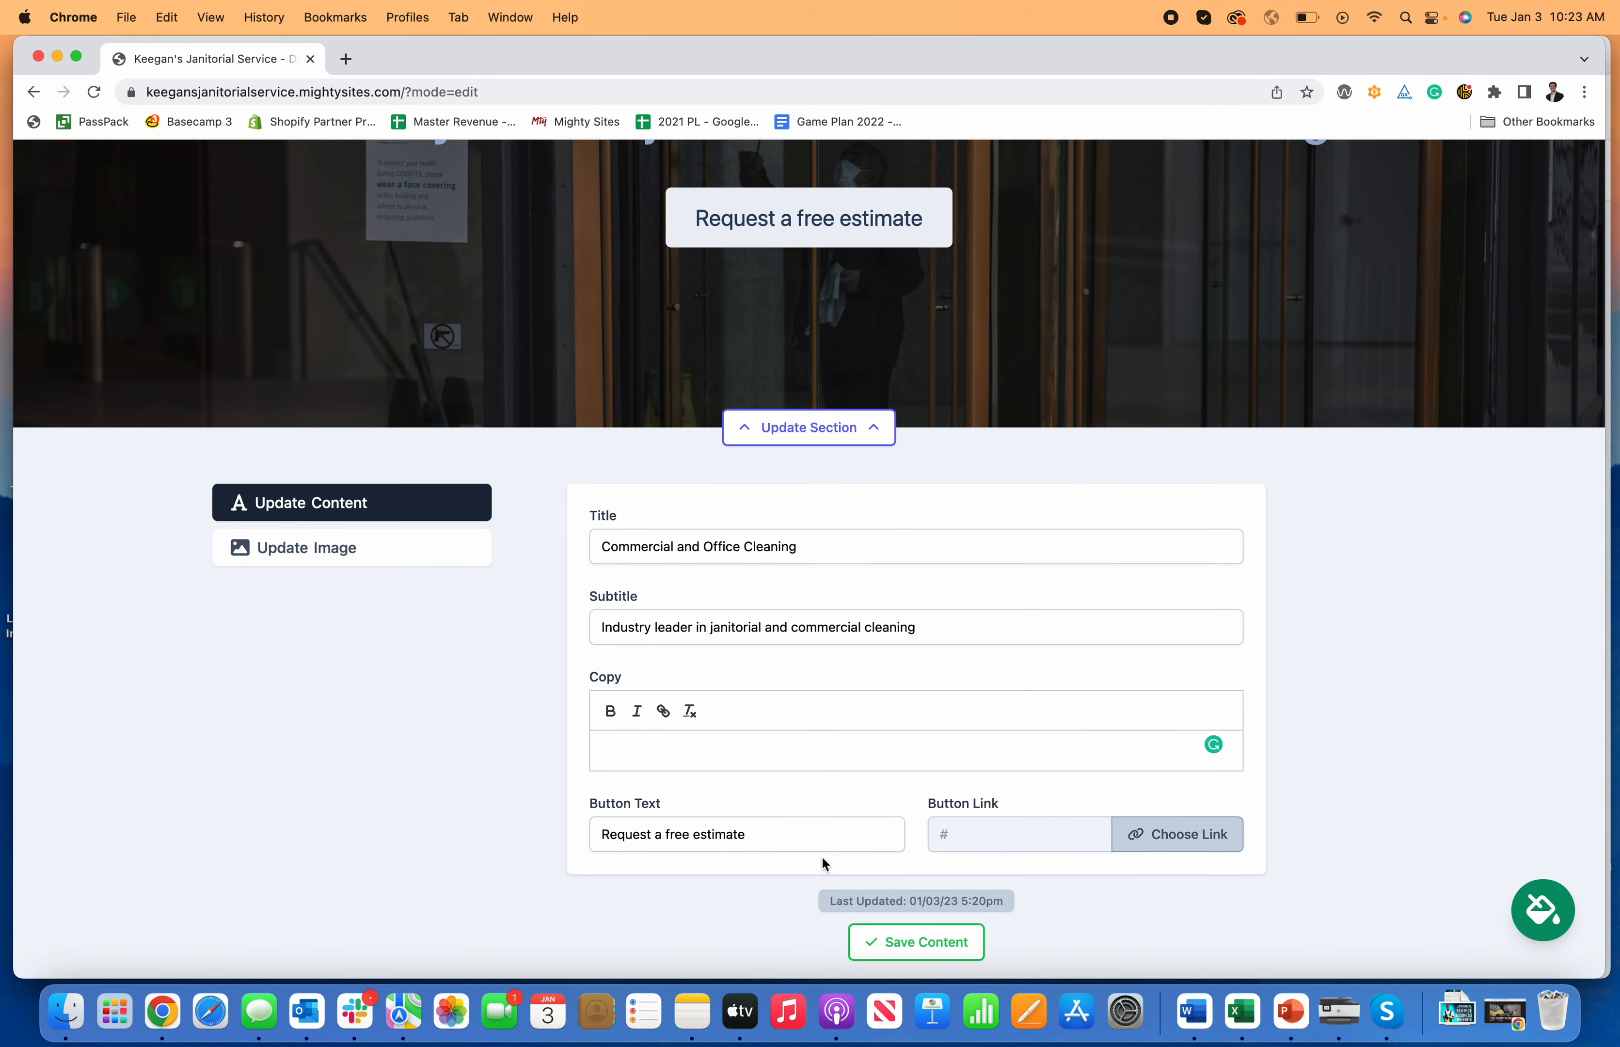
click(1179, 837)
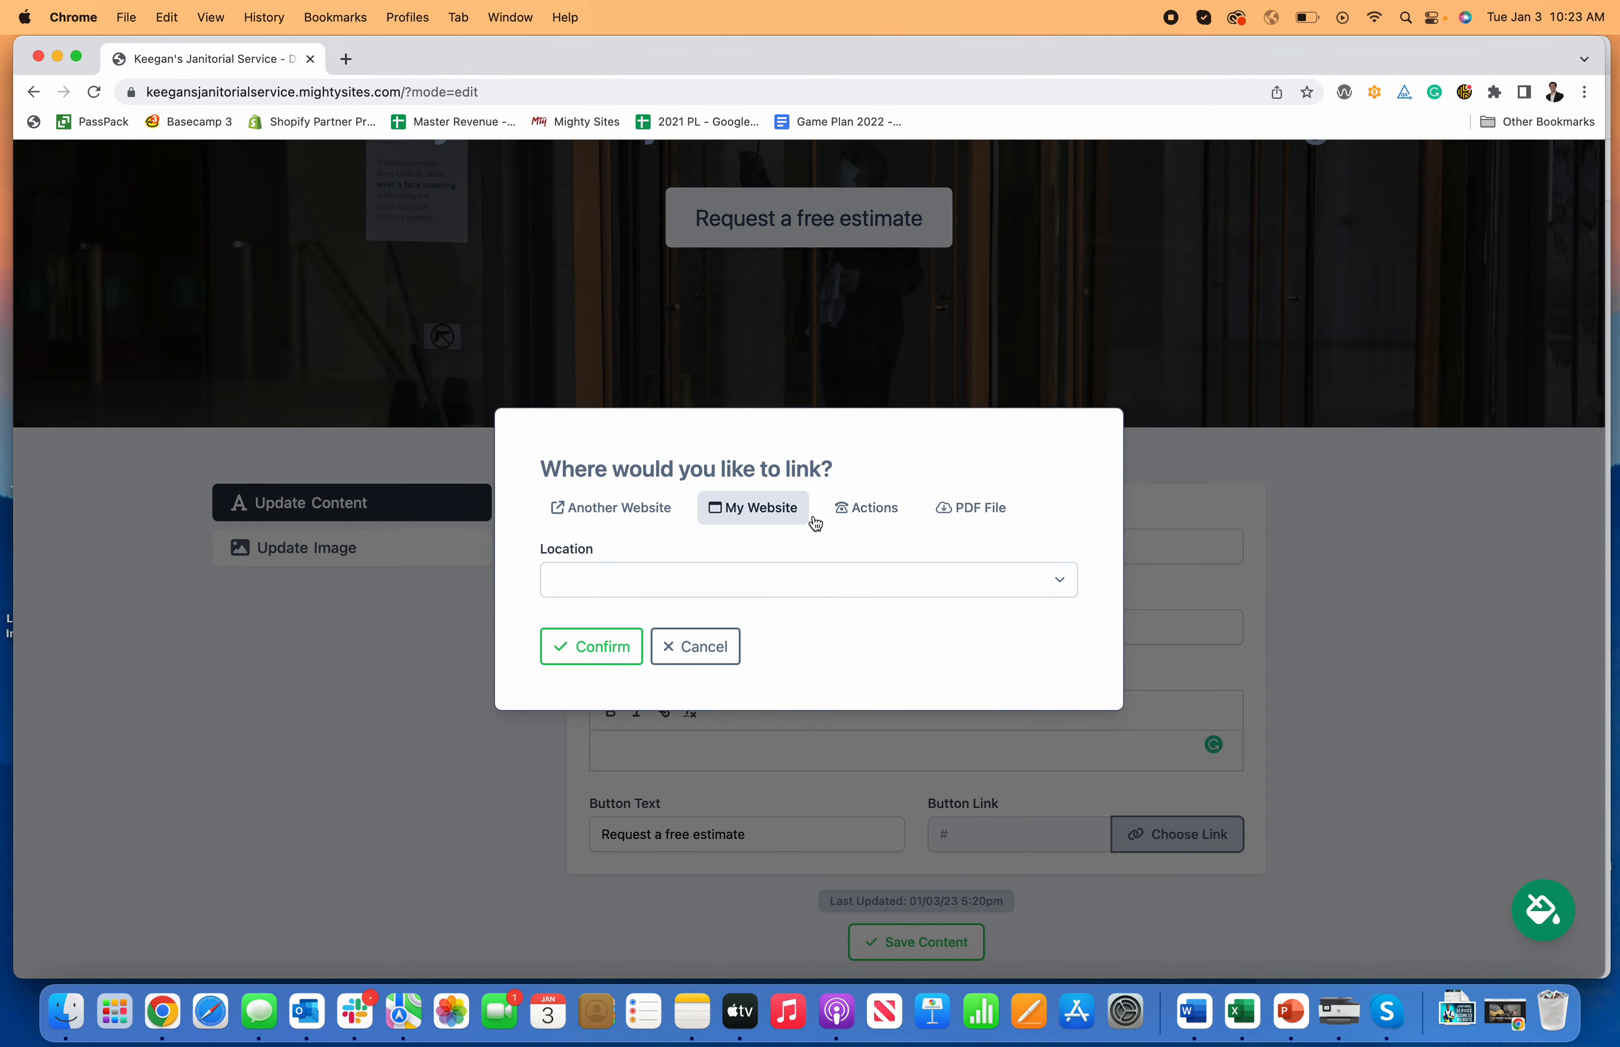
click(898, 583)
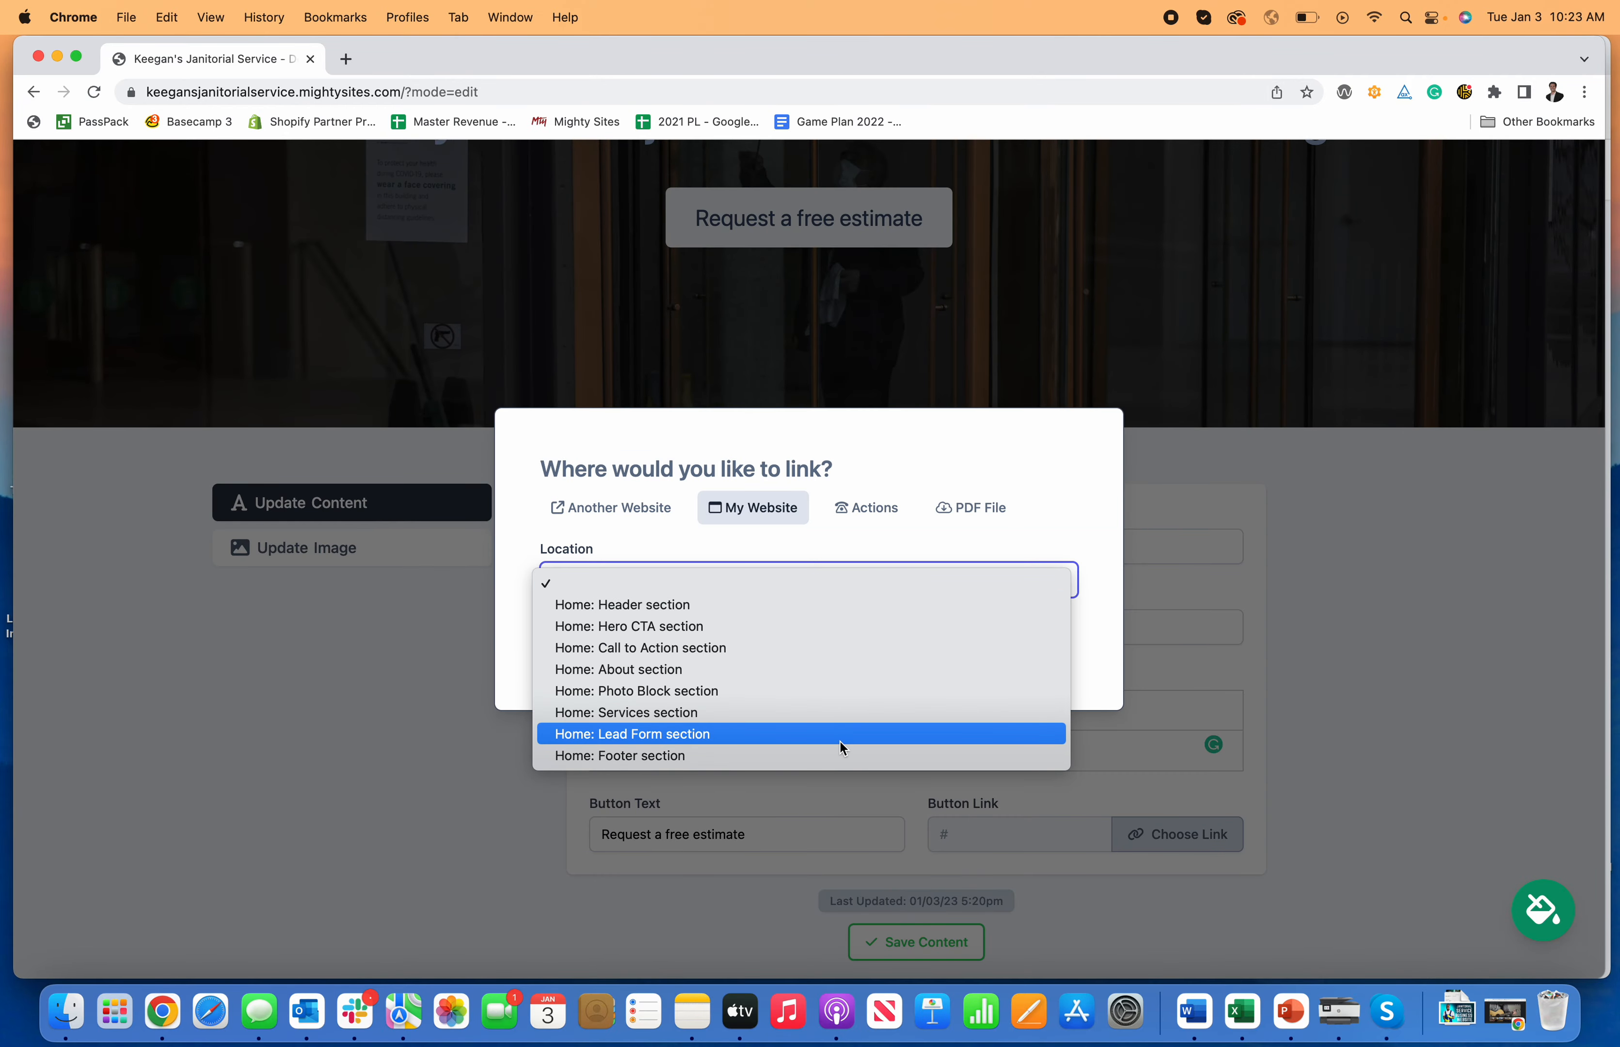
click(842, 742)
click(605, 652)
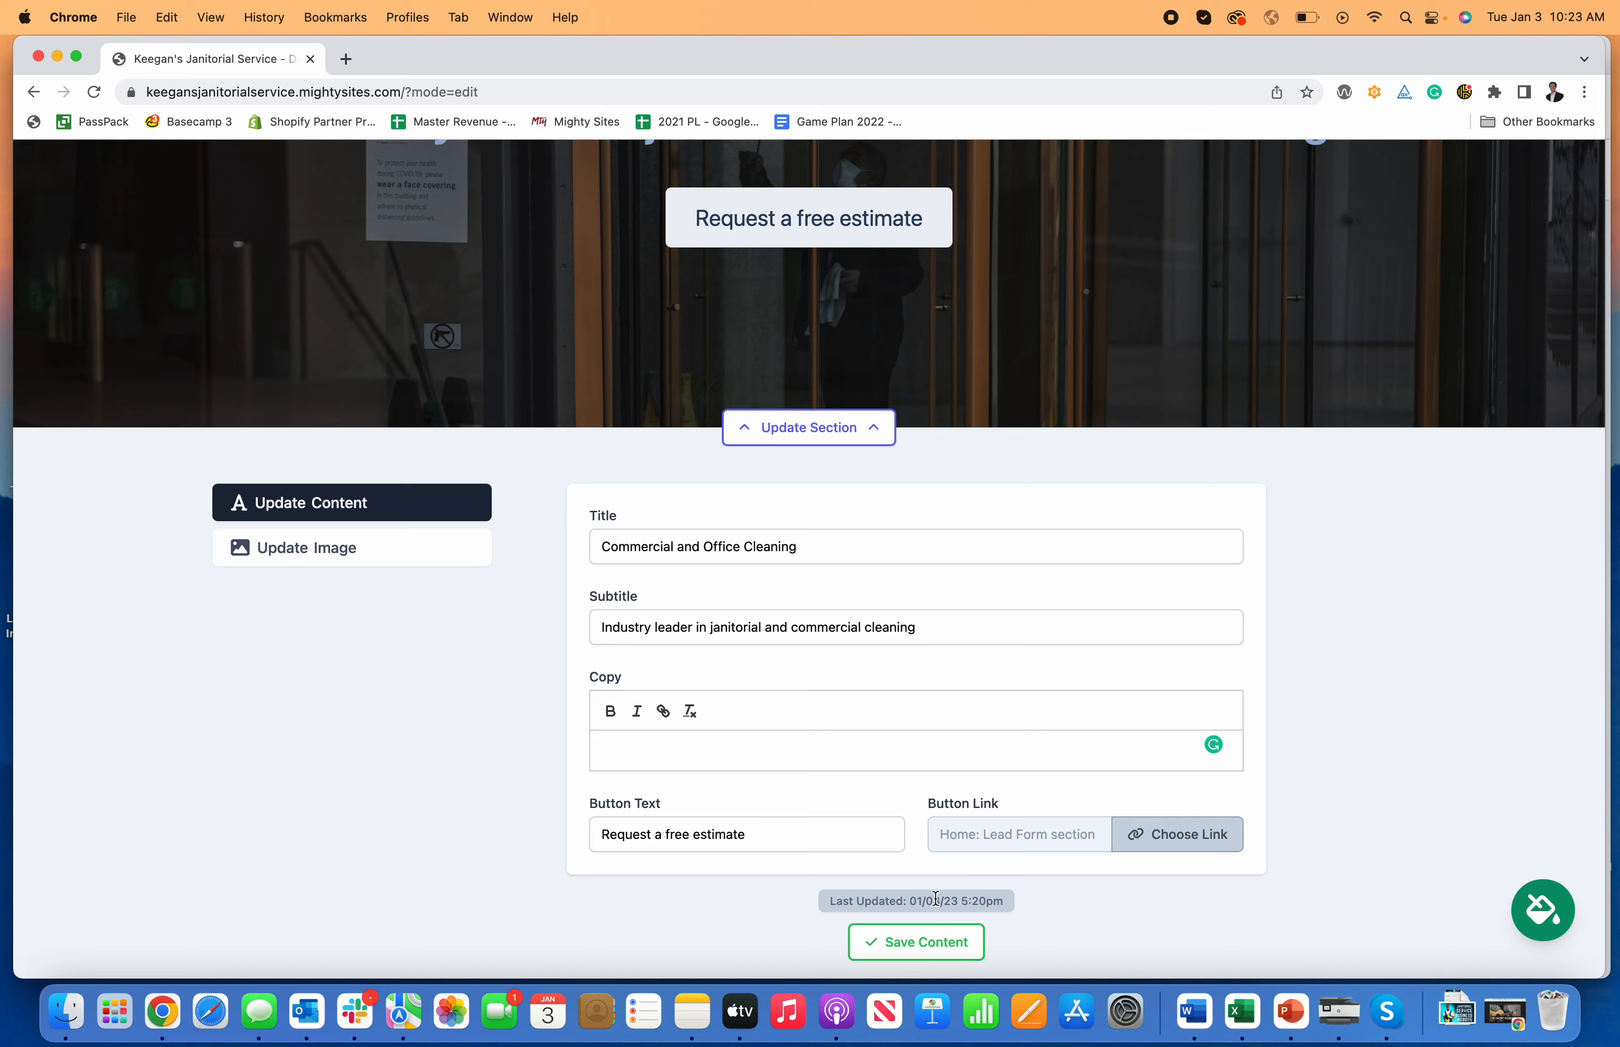
click(919, 942)
scroll(444, 586, down, 2)
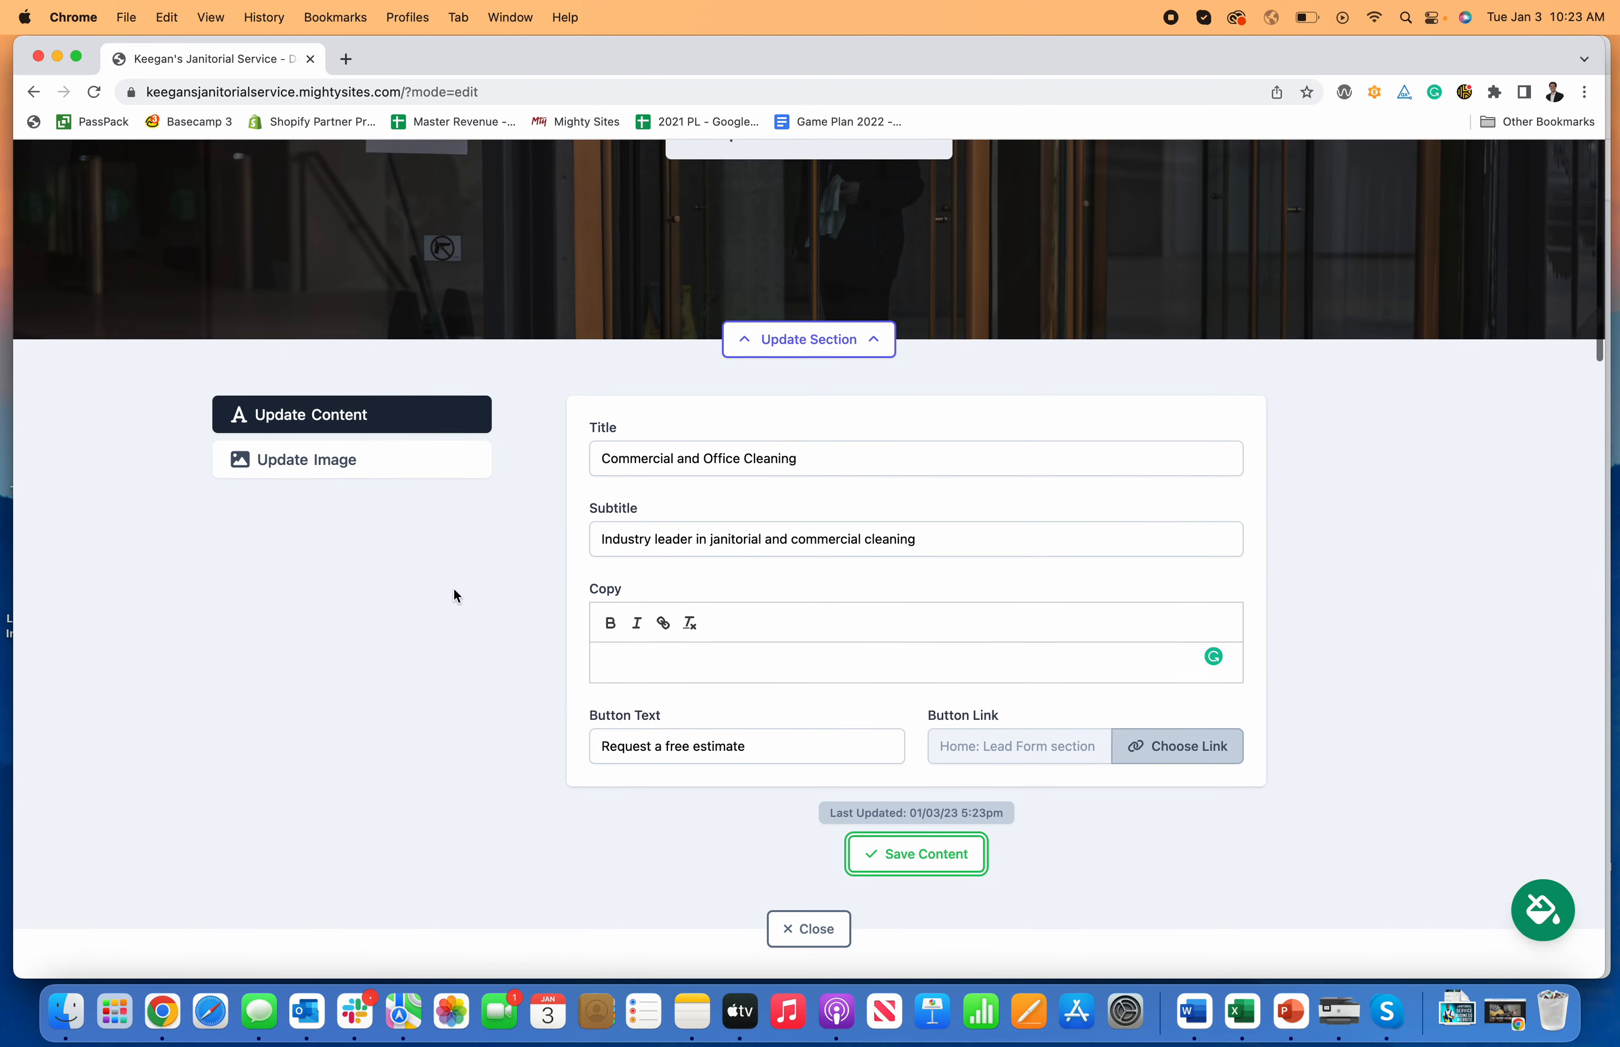
click(809, 338)
Step: Test that the estimate button jumps to the Get In Touch lead form
click(824, 315)
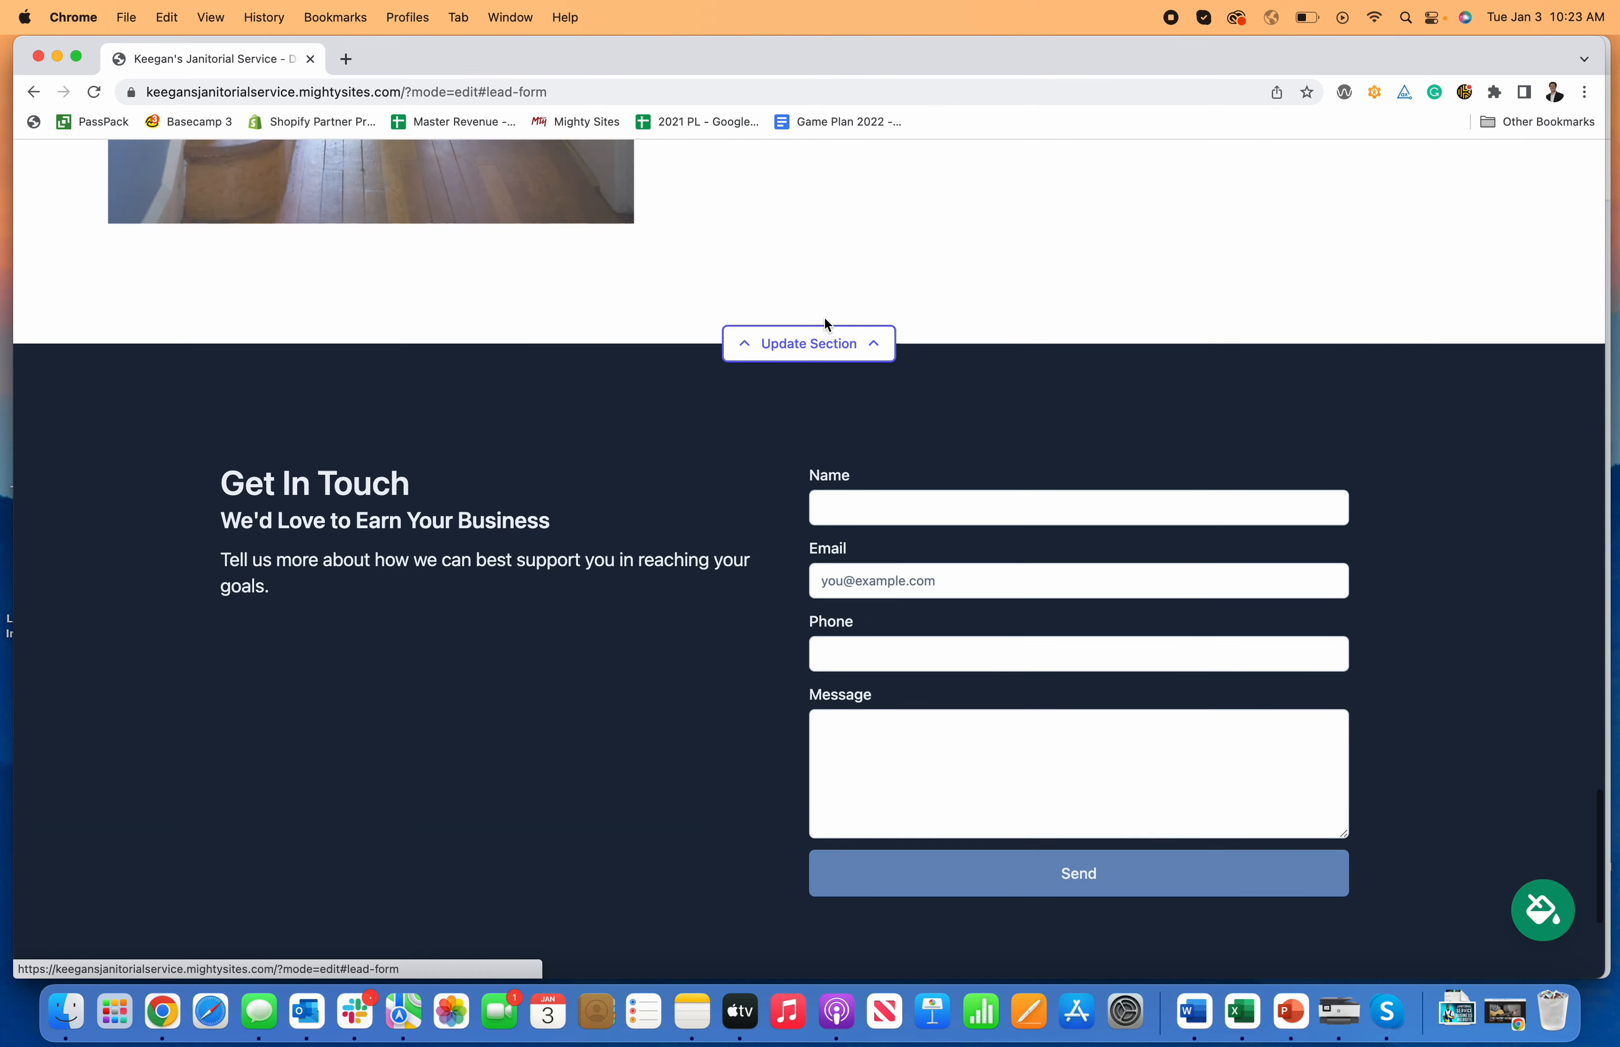
scroll(980, 688, up, 15)
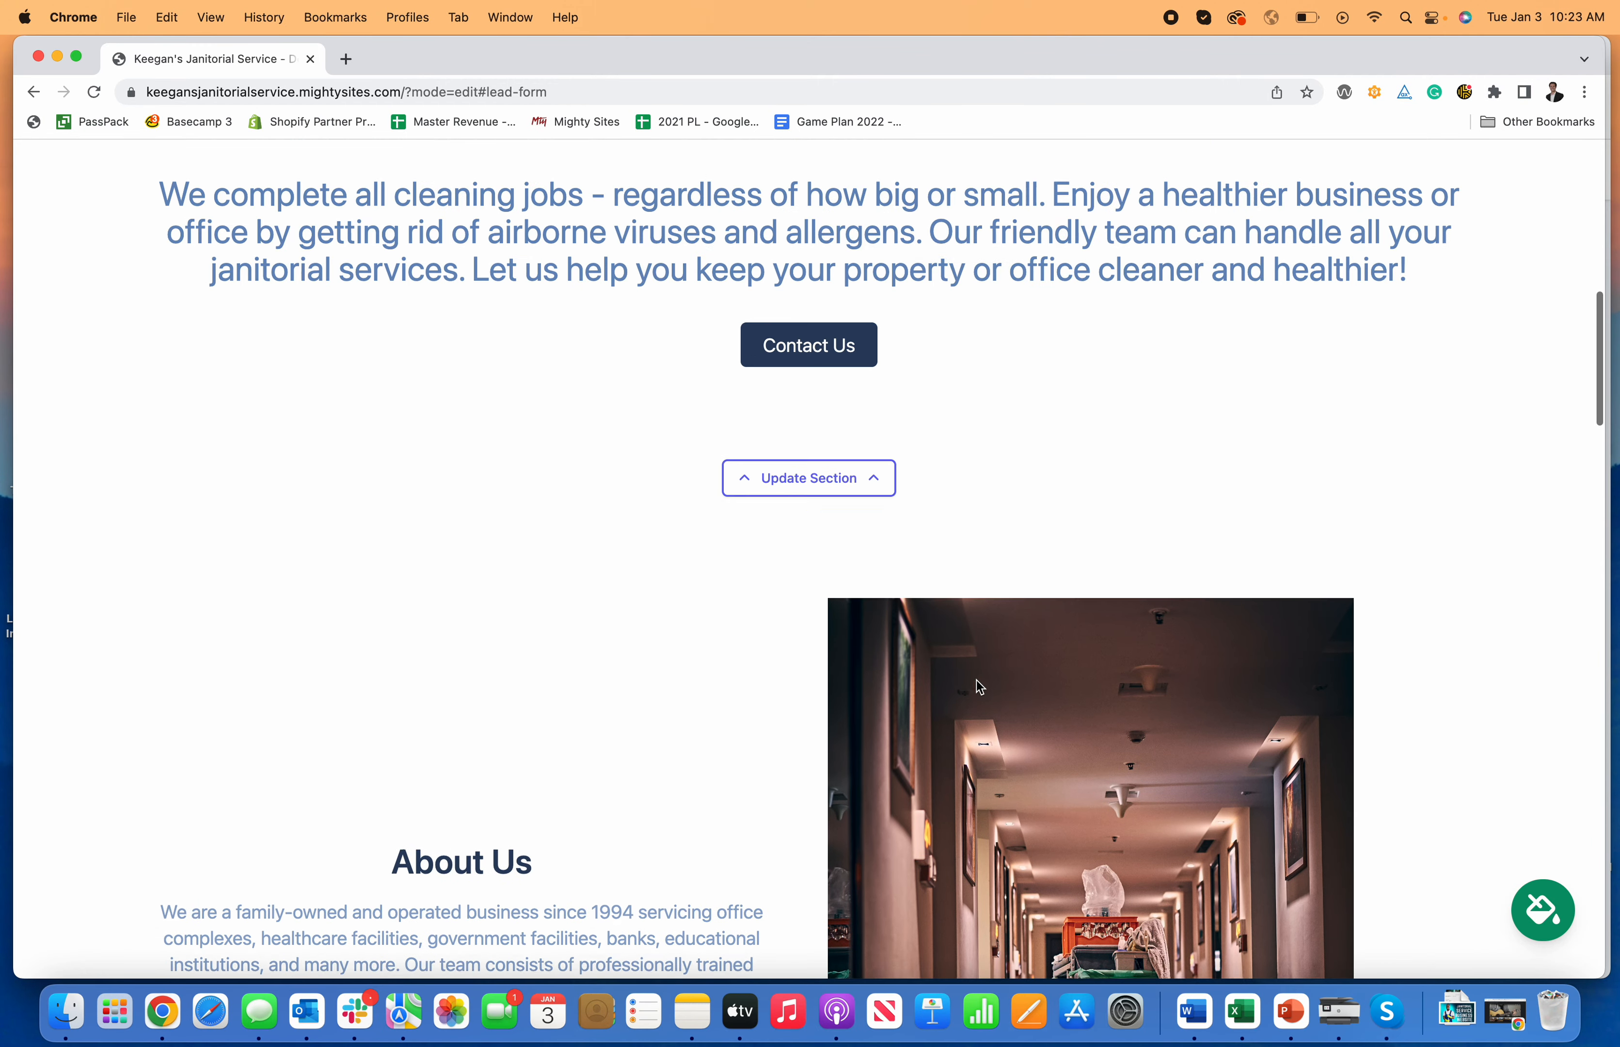
scroll(976, 679, up, 5)
scroll(976, 679, down, 10)
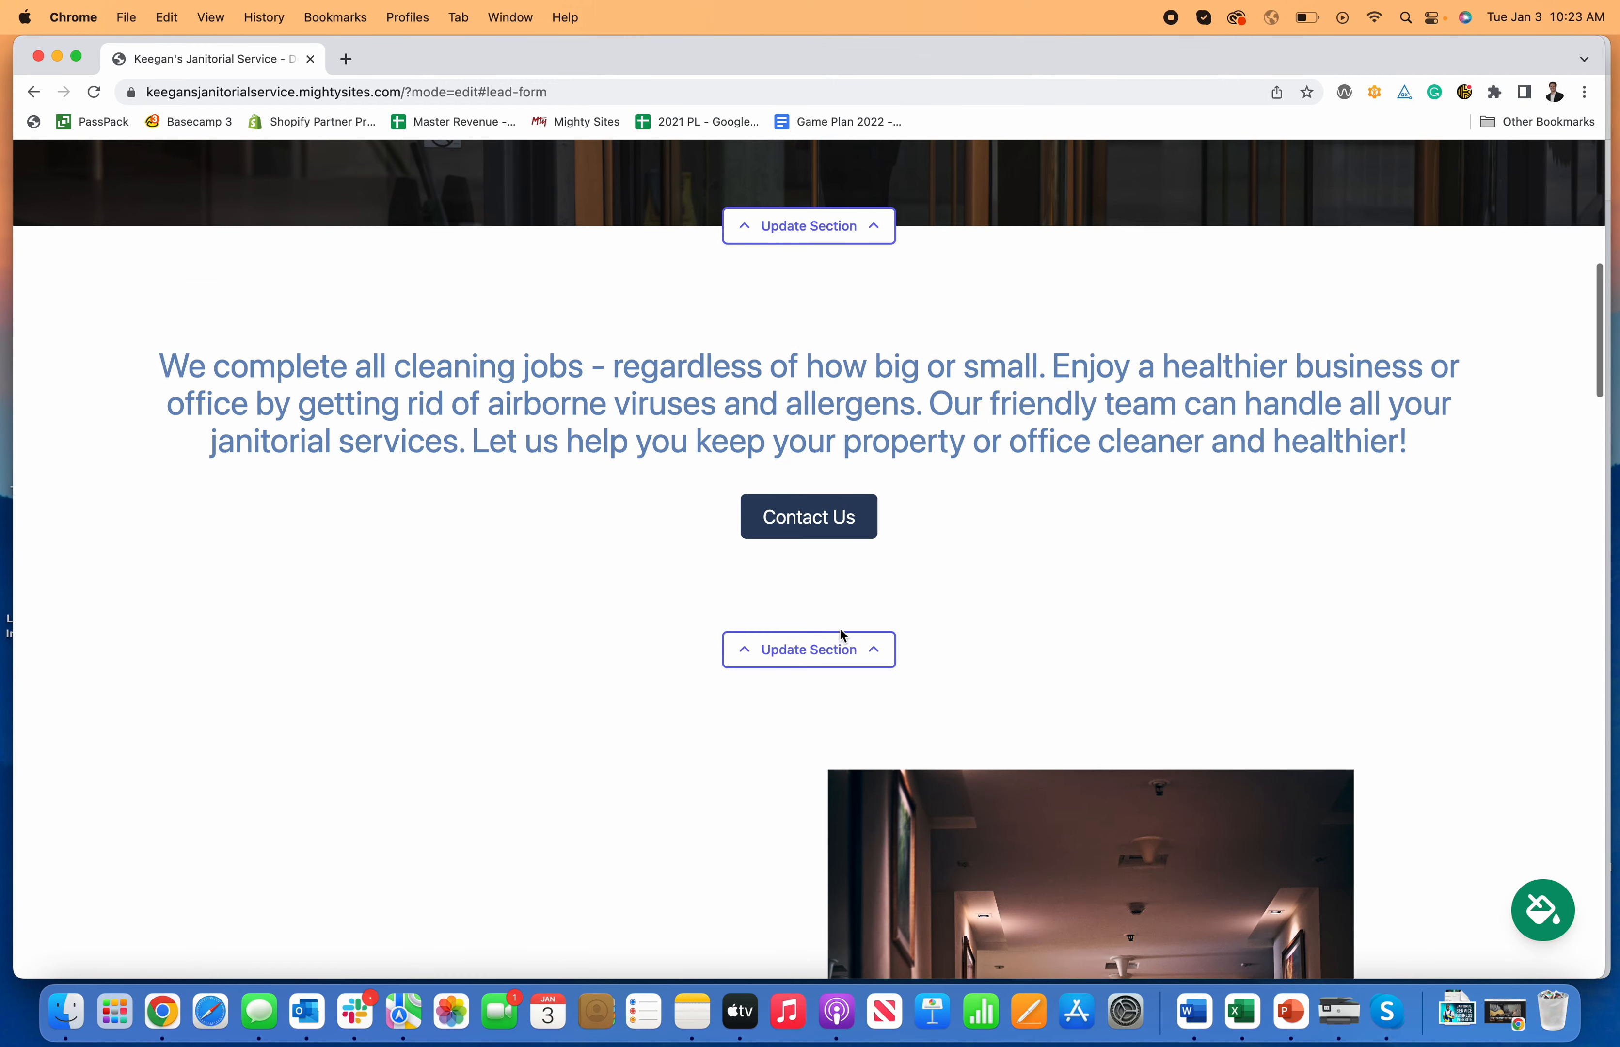
Step: Set the Contact Us button's link to the Click to Call action and save the section
click(847, 650)
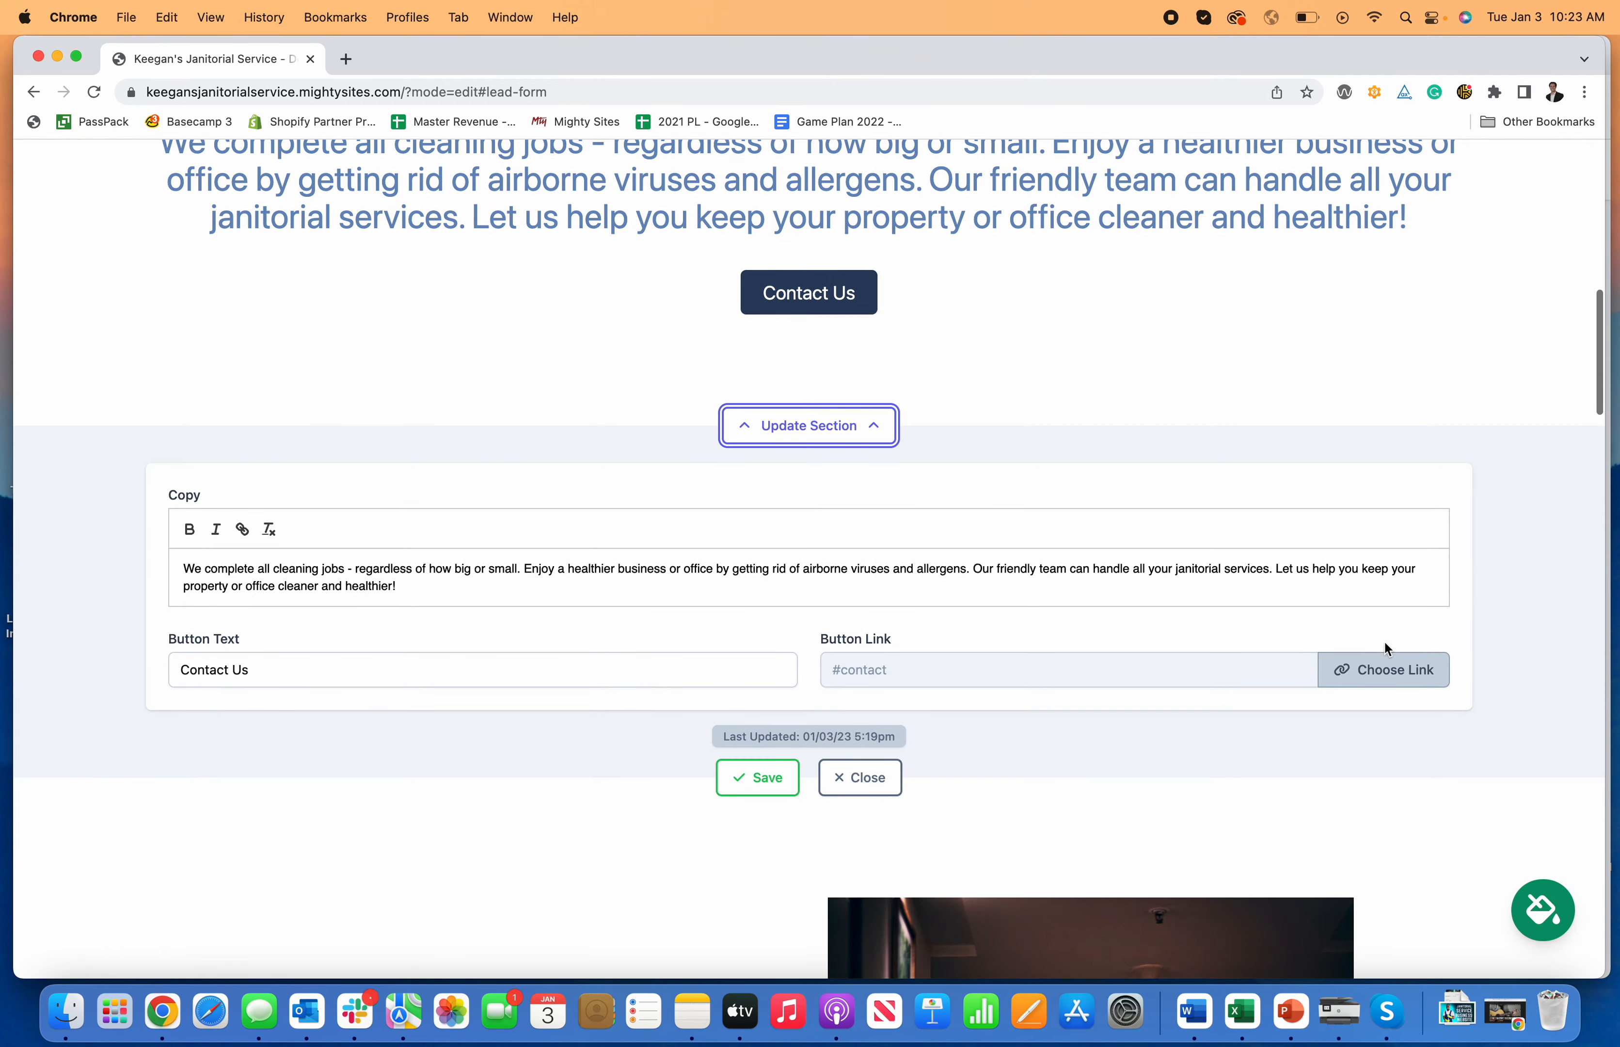
click(1387, 658)
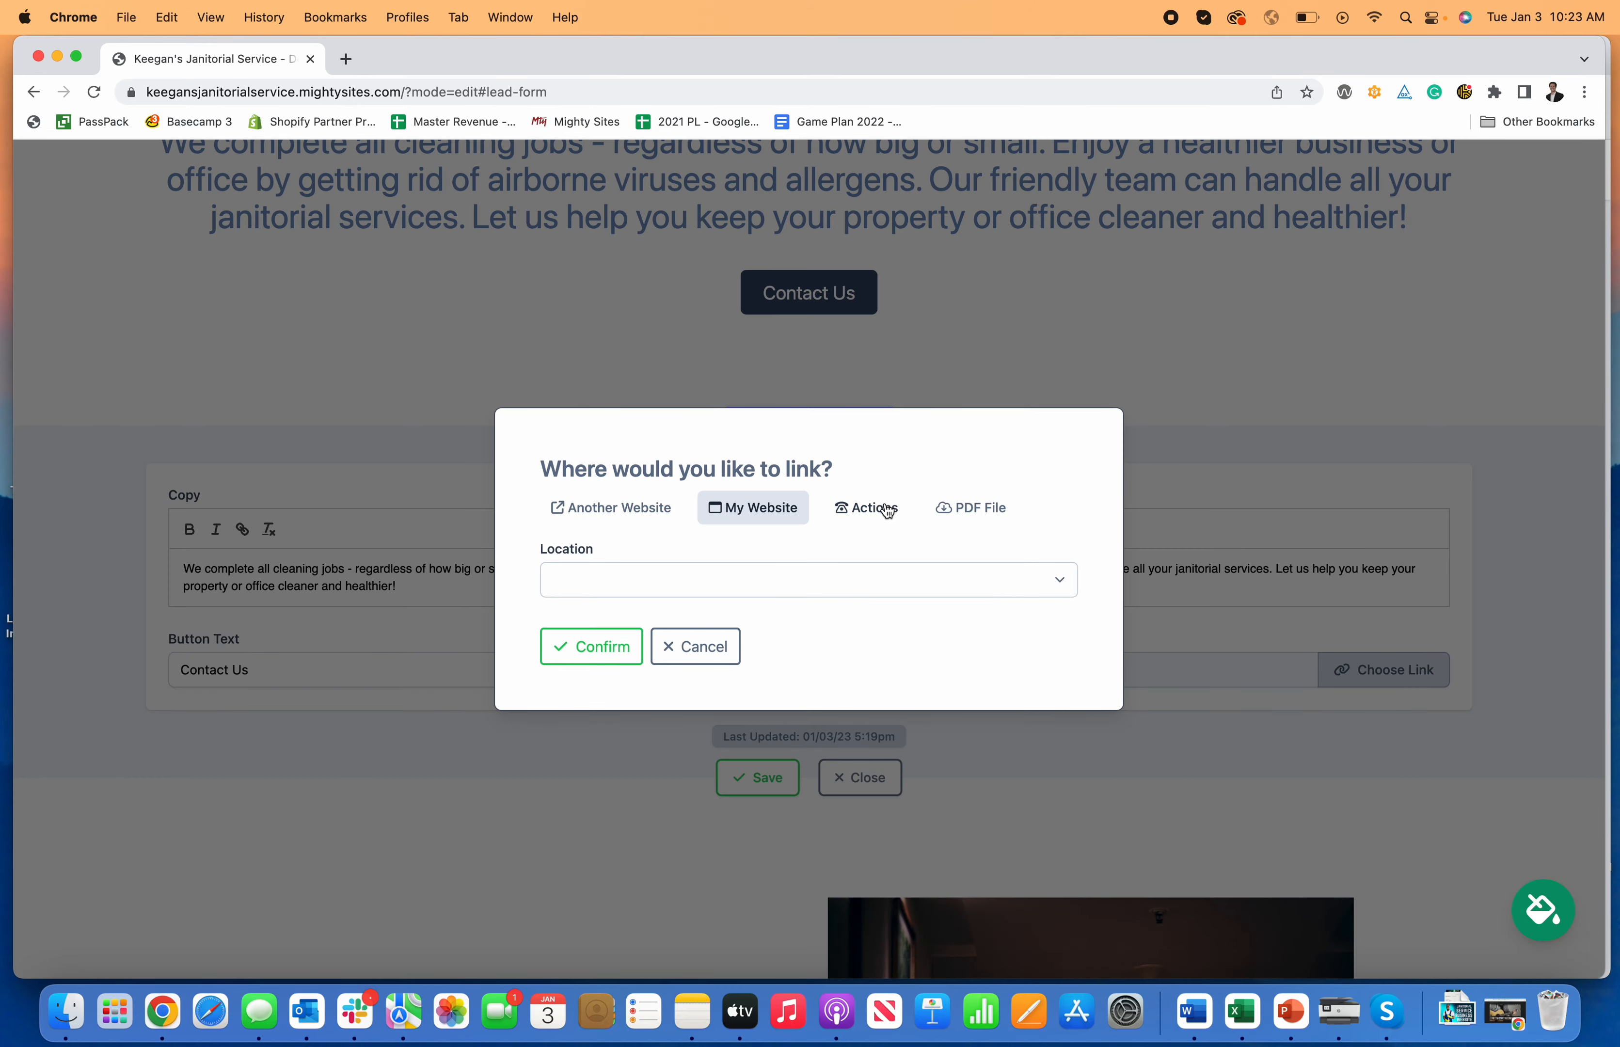
click(888, 510)
click(784, 482)
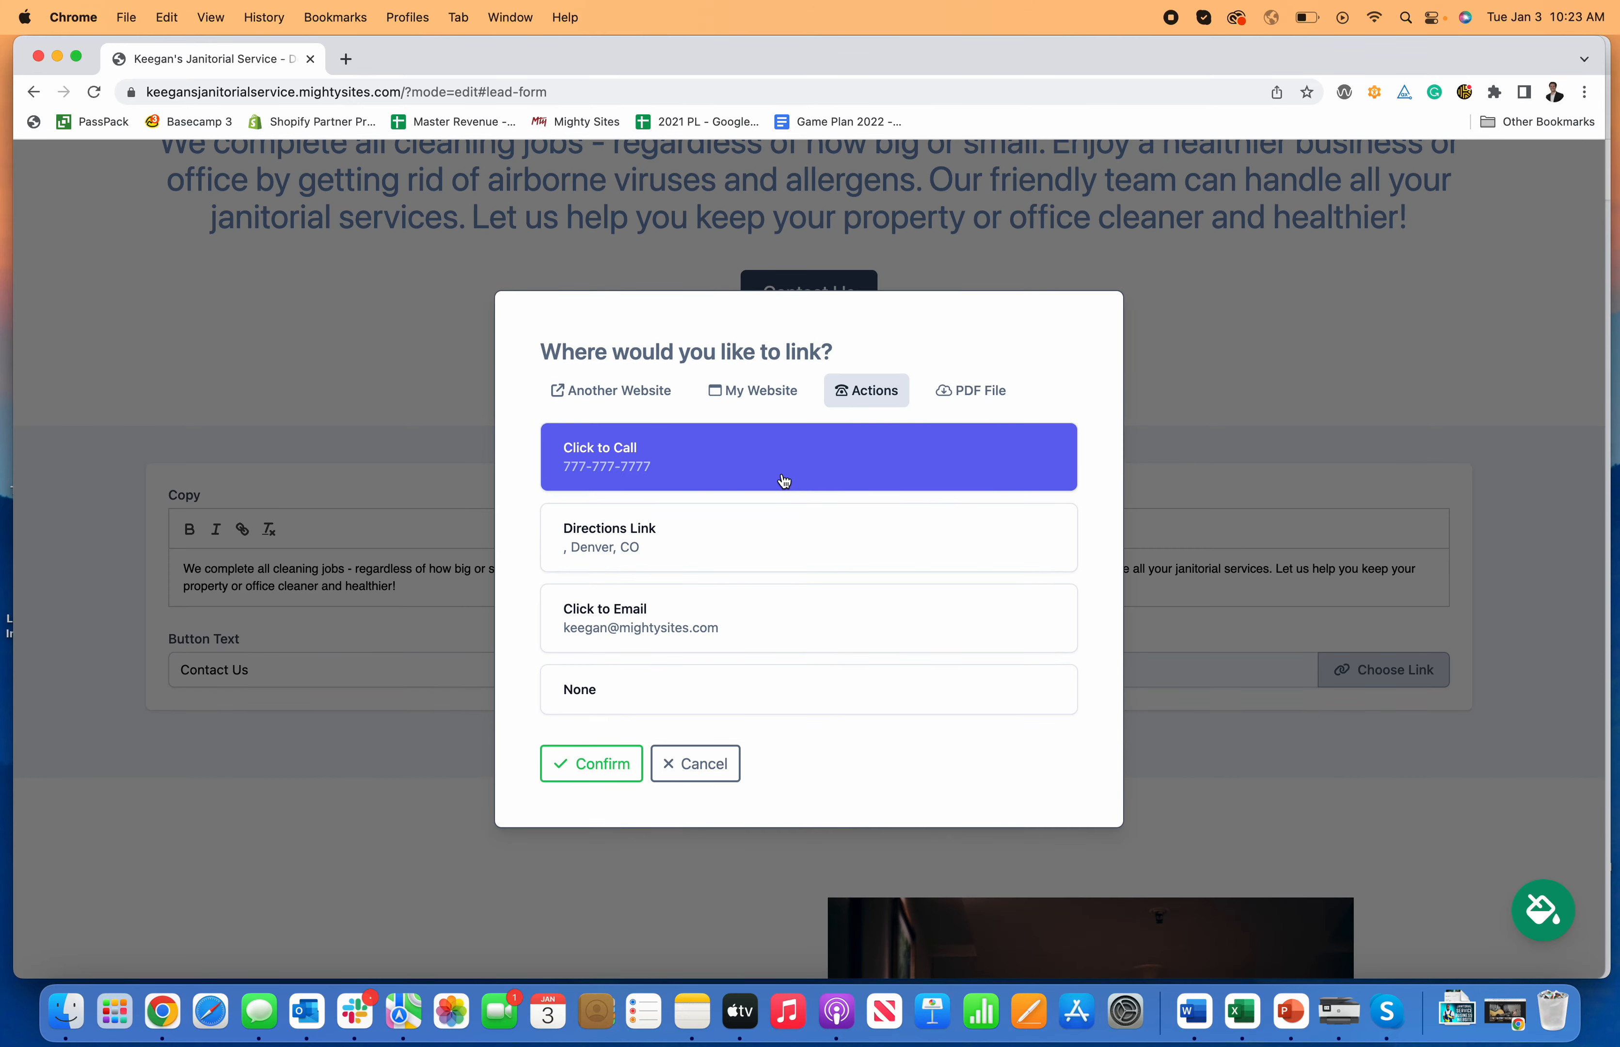
click(615, 773)
click(761, 777)
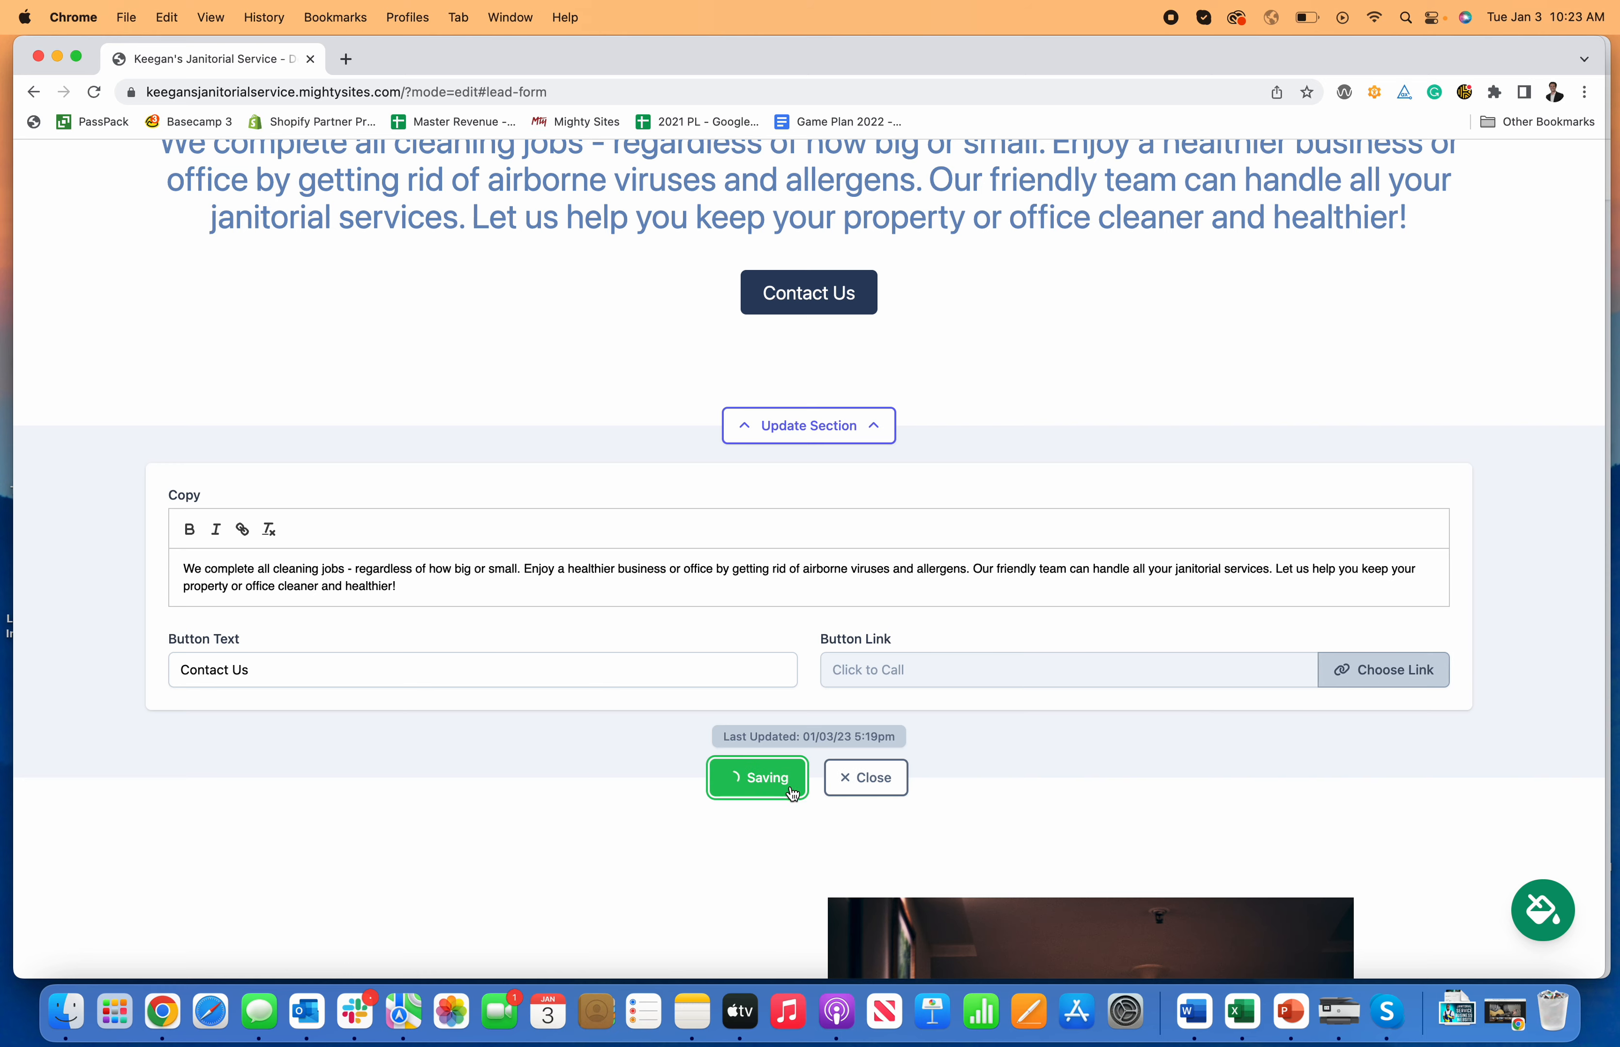
click(860, 780)
scroll(807, 473, up, 3)
scroll(821, 479, up, 3)
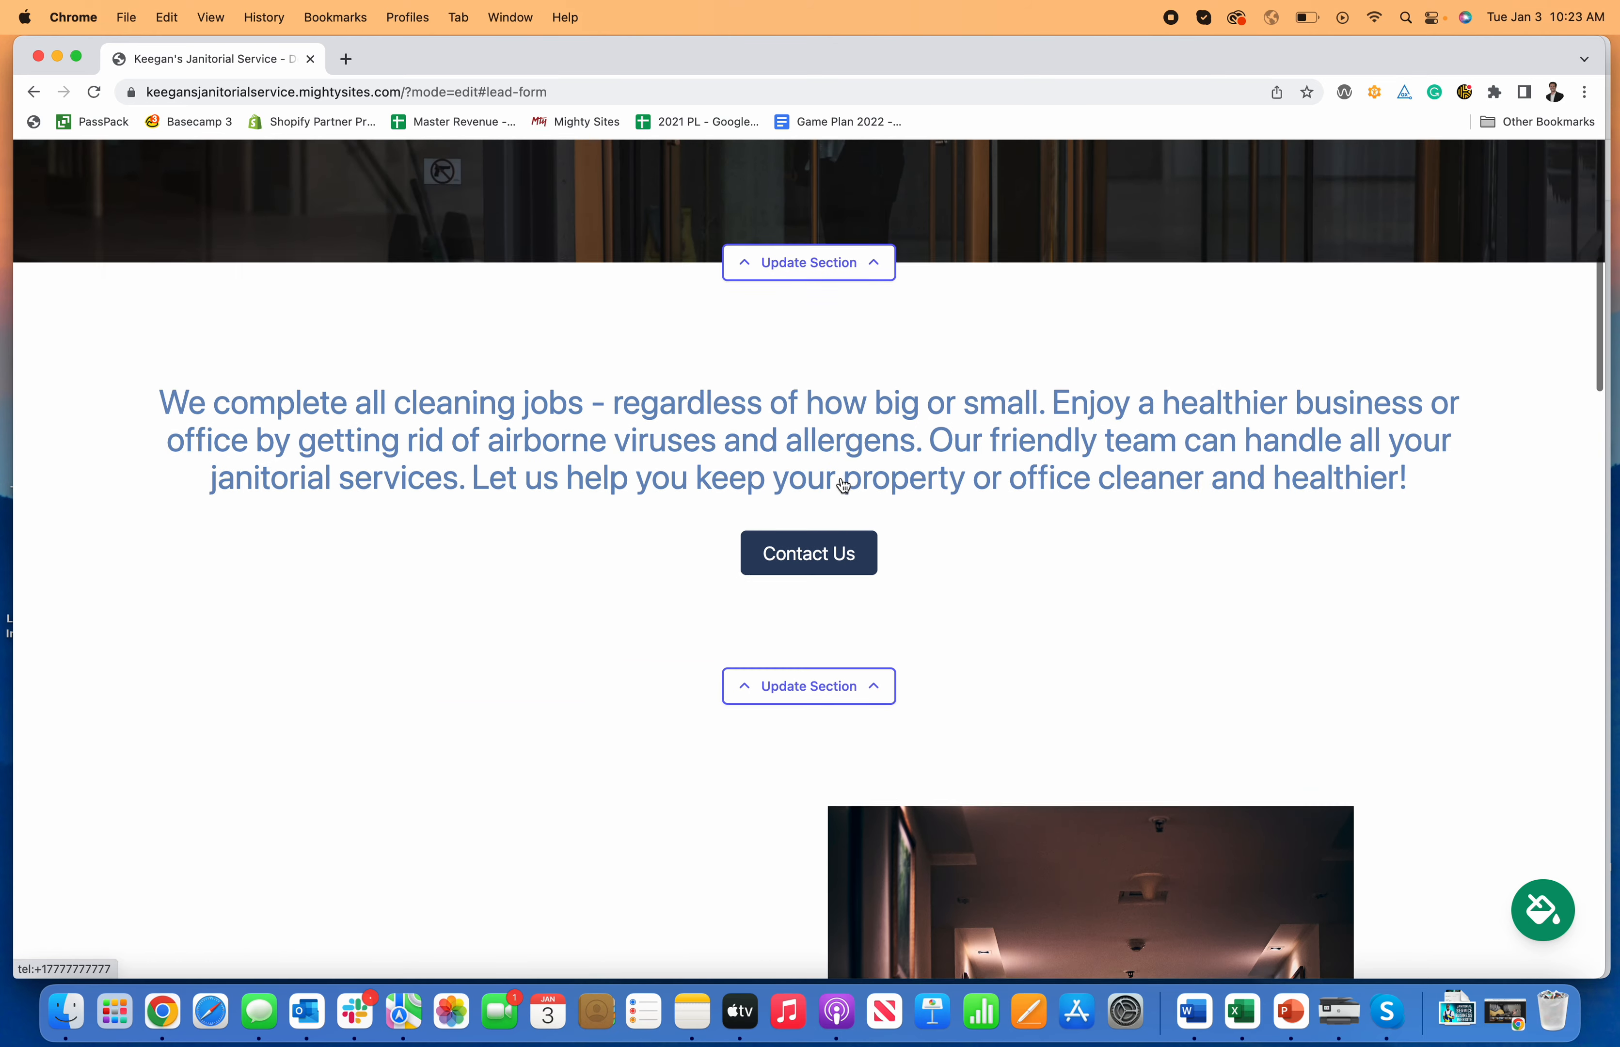
scroll(842, 484, down, 10)
scroll(884, 681, up, 4)
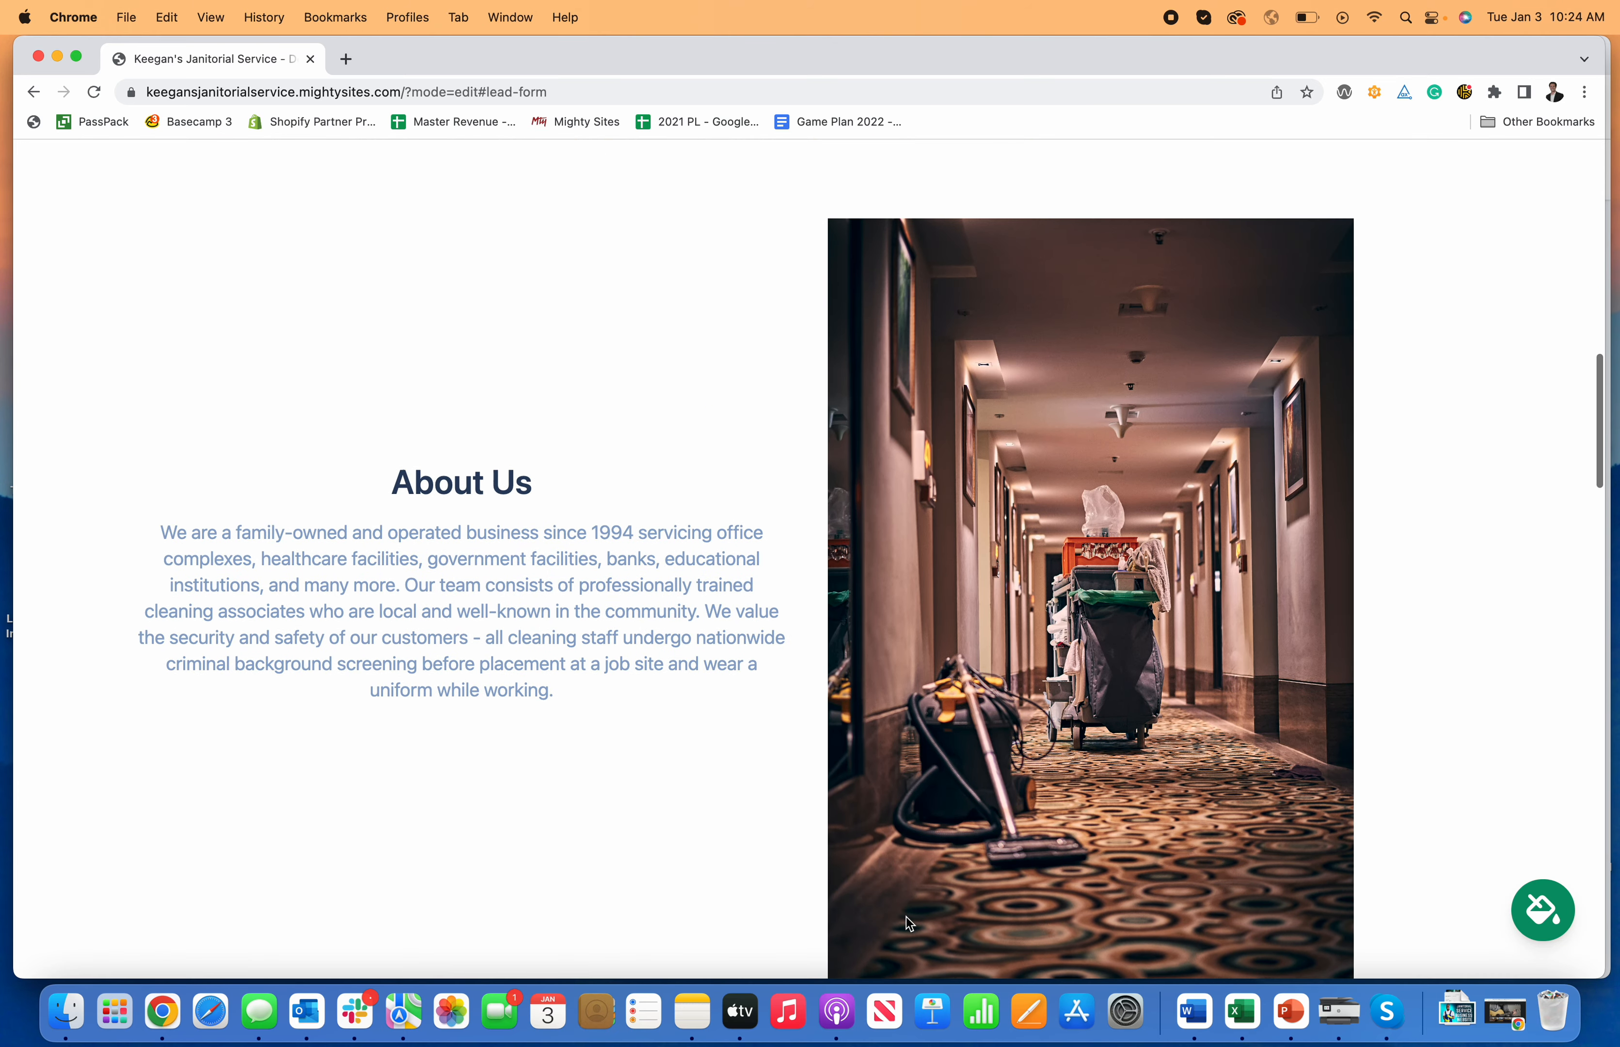
scroll(885, 885, down, 4)
Step: Add 'This is how you build a website for a janitorial service business.' as a new About Us paragraph
click(868, 859)
scroll(782, 865, down, 1)
scroll(735, 858, down, 4)
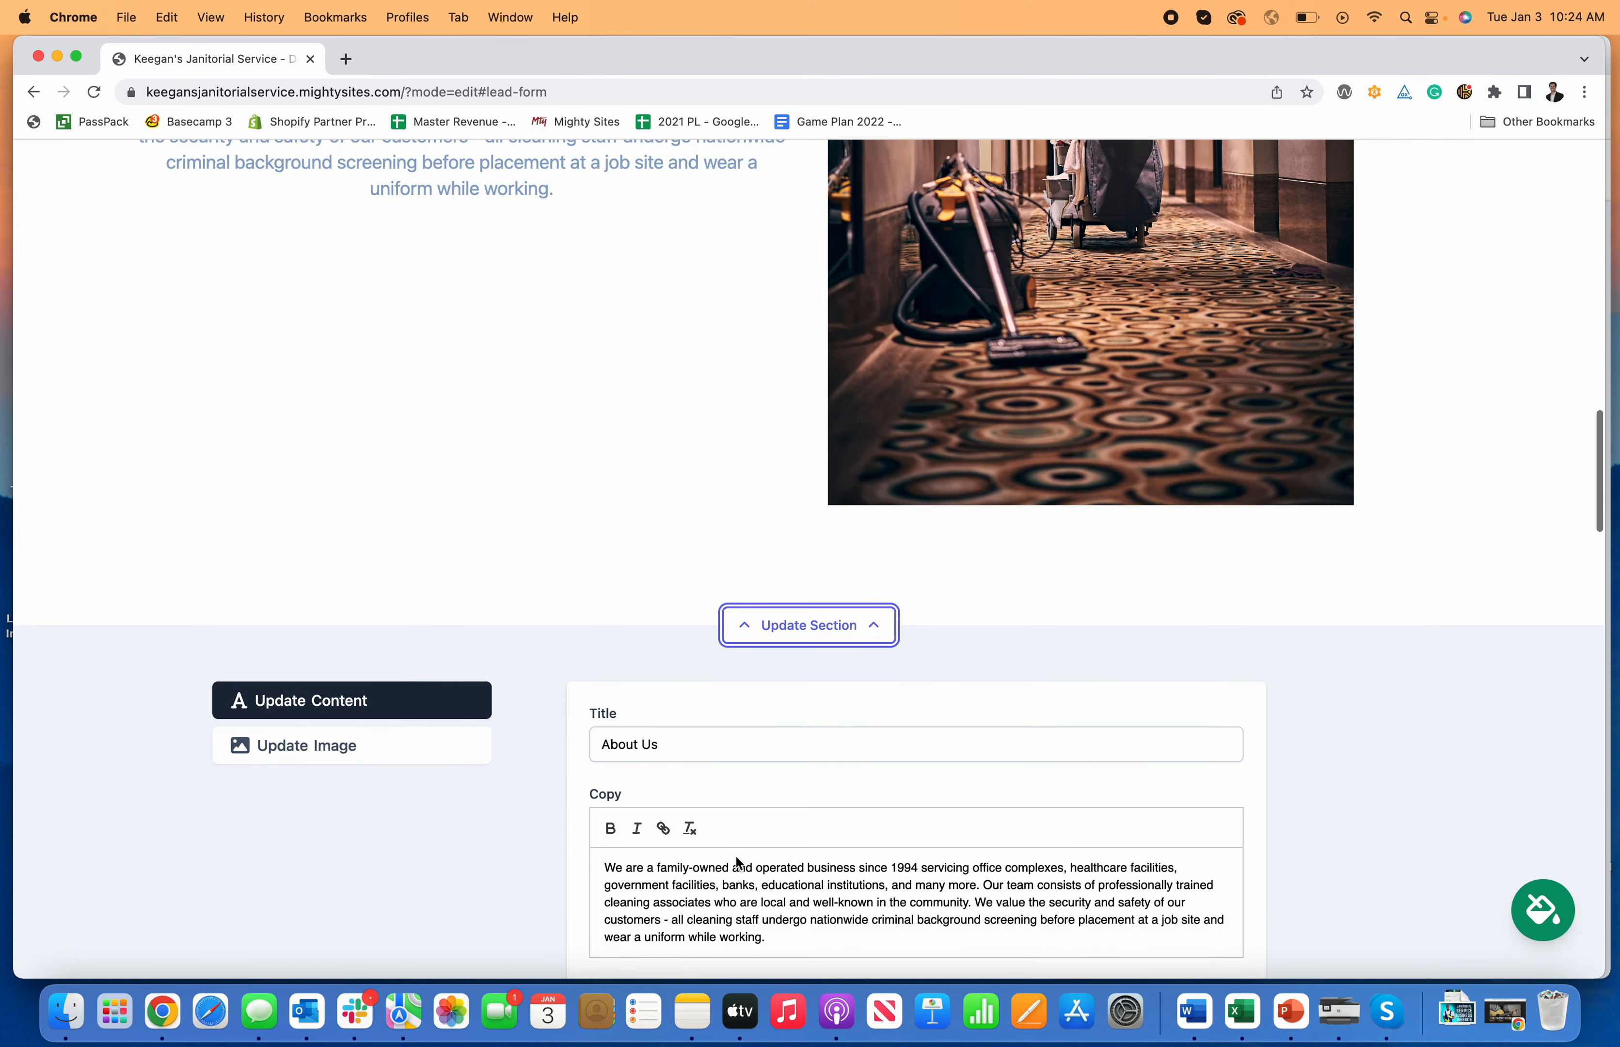
scroll(831, 814, up, 2)
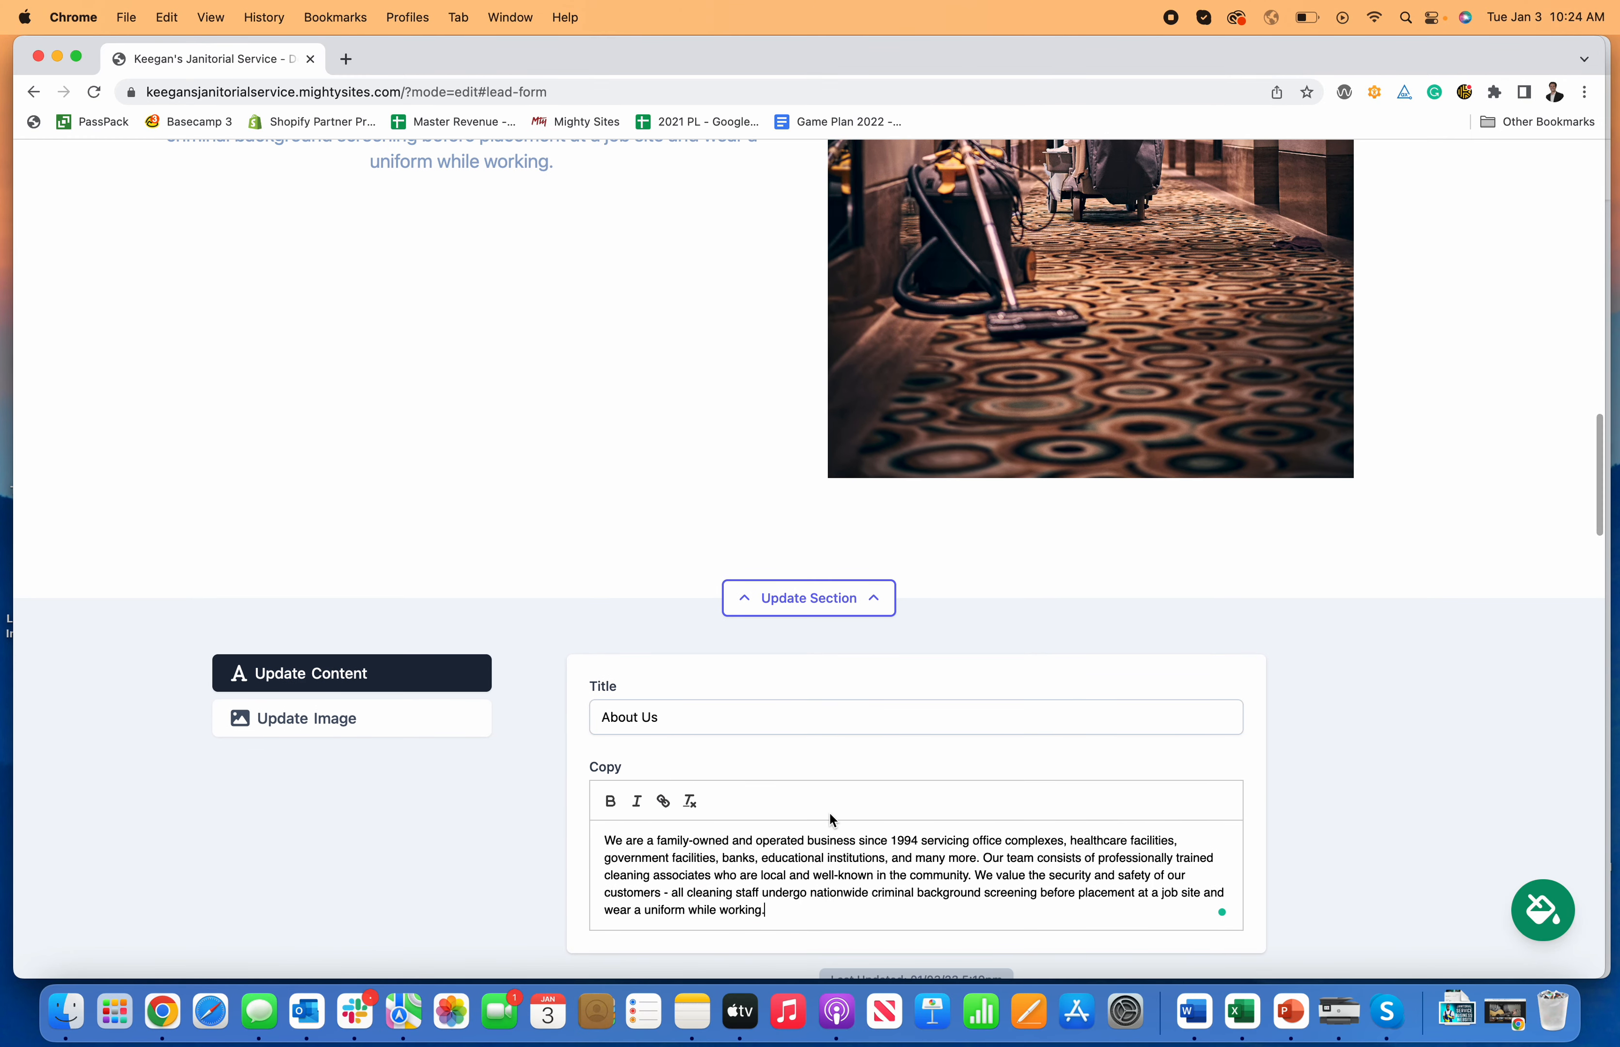
key(Return)
key(Return)
text(This is how you build a website for a janitorial )
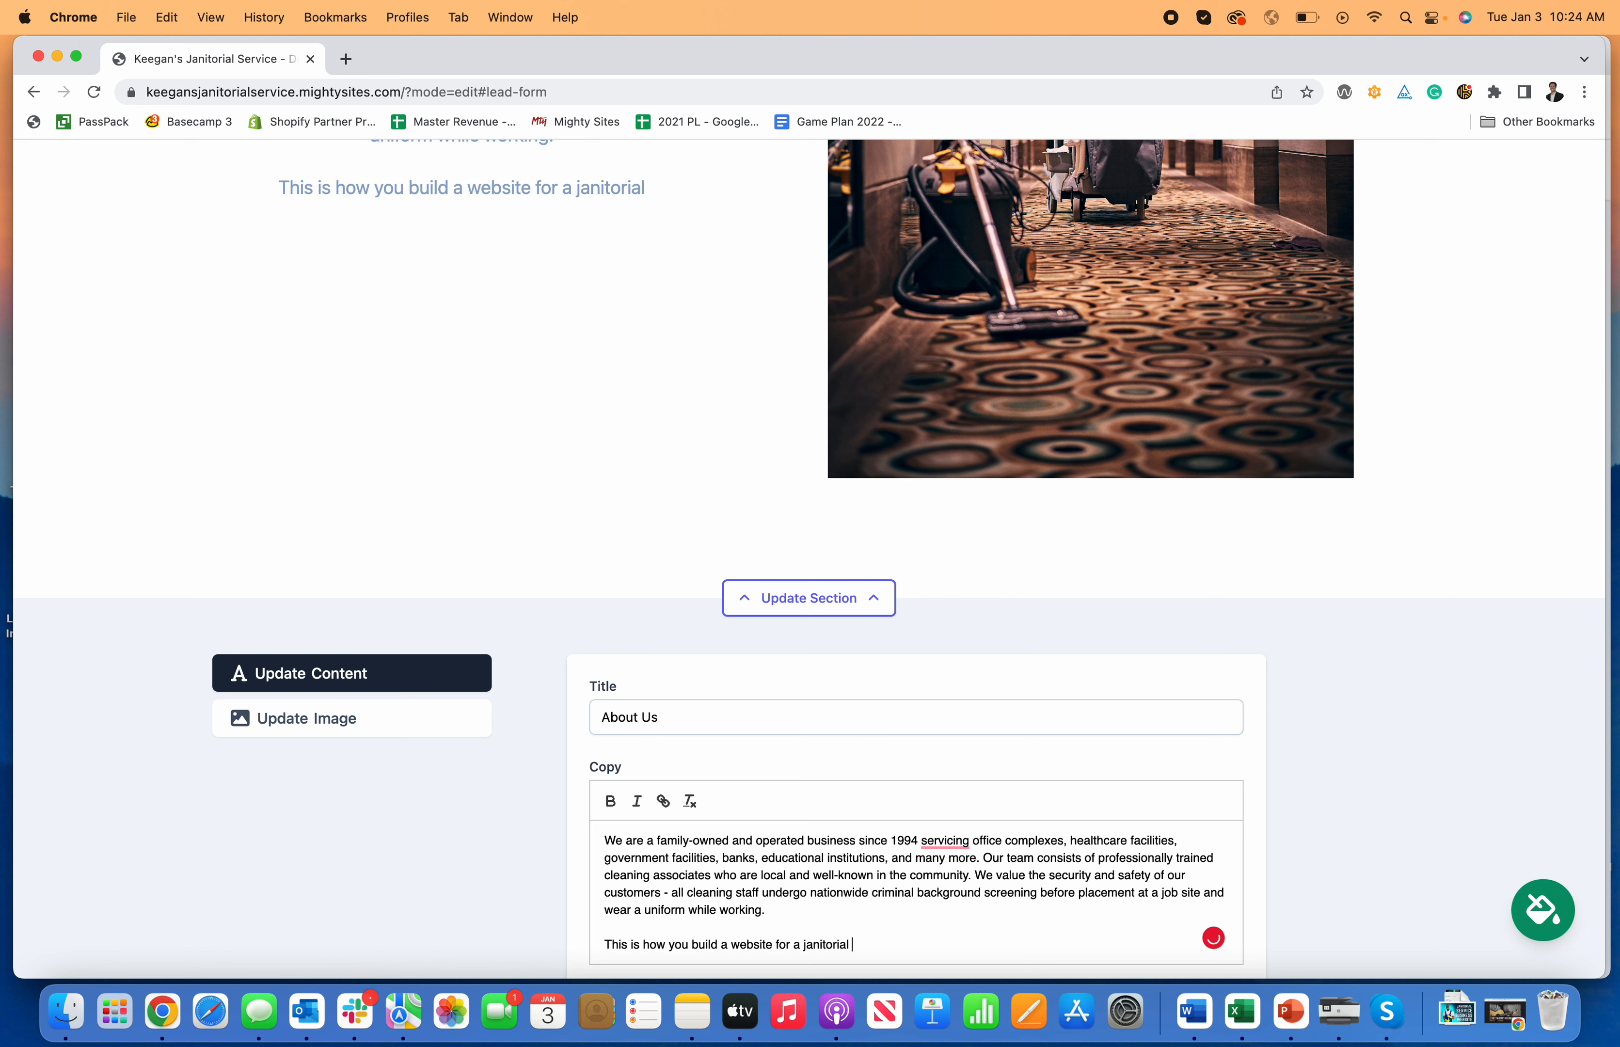
text(c)
key(BackSpace)
text(service busines)
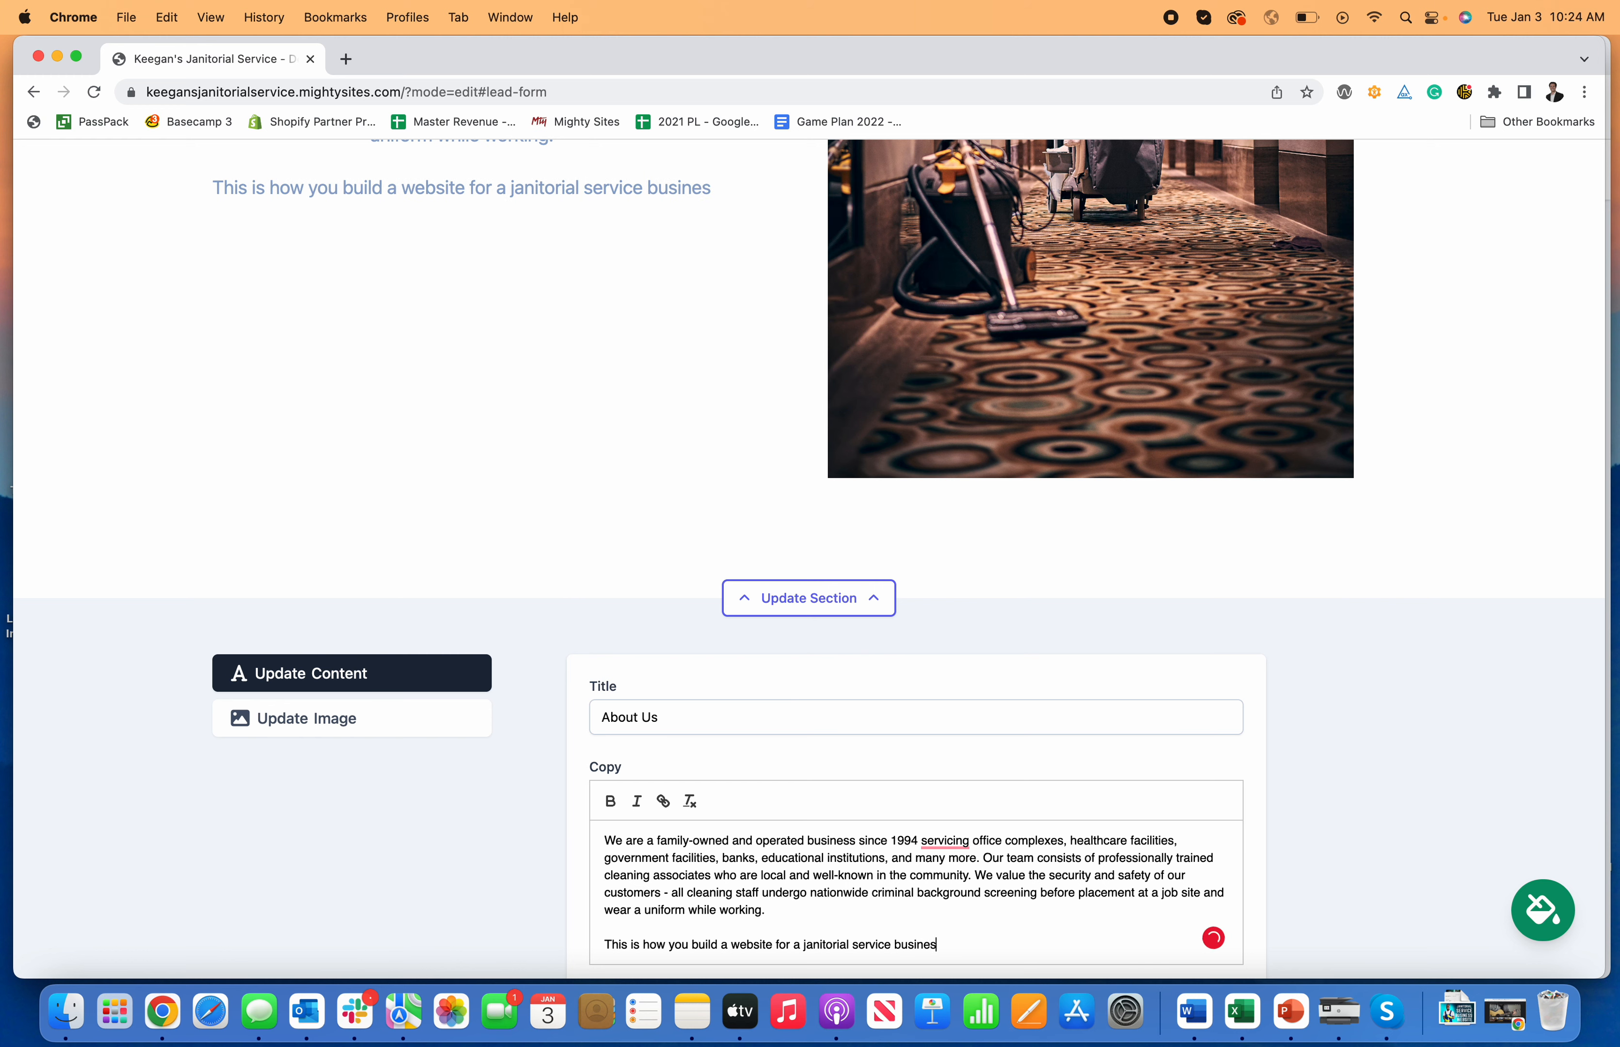
text(s.)
scroll(805, 772, down, 1)
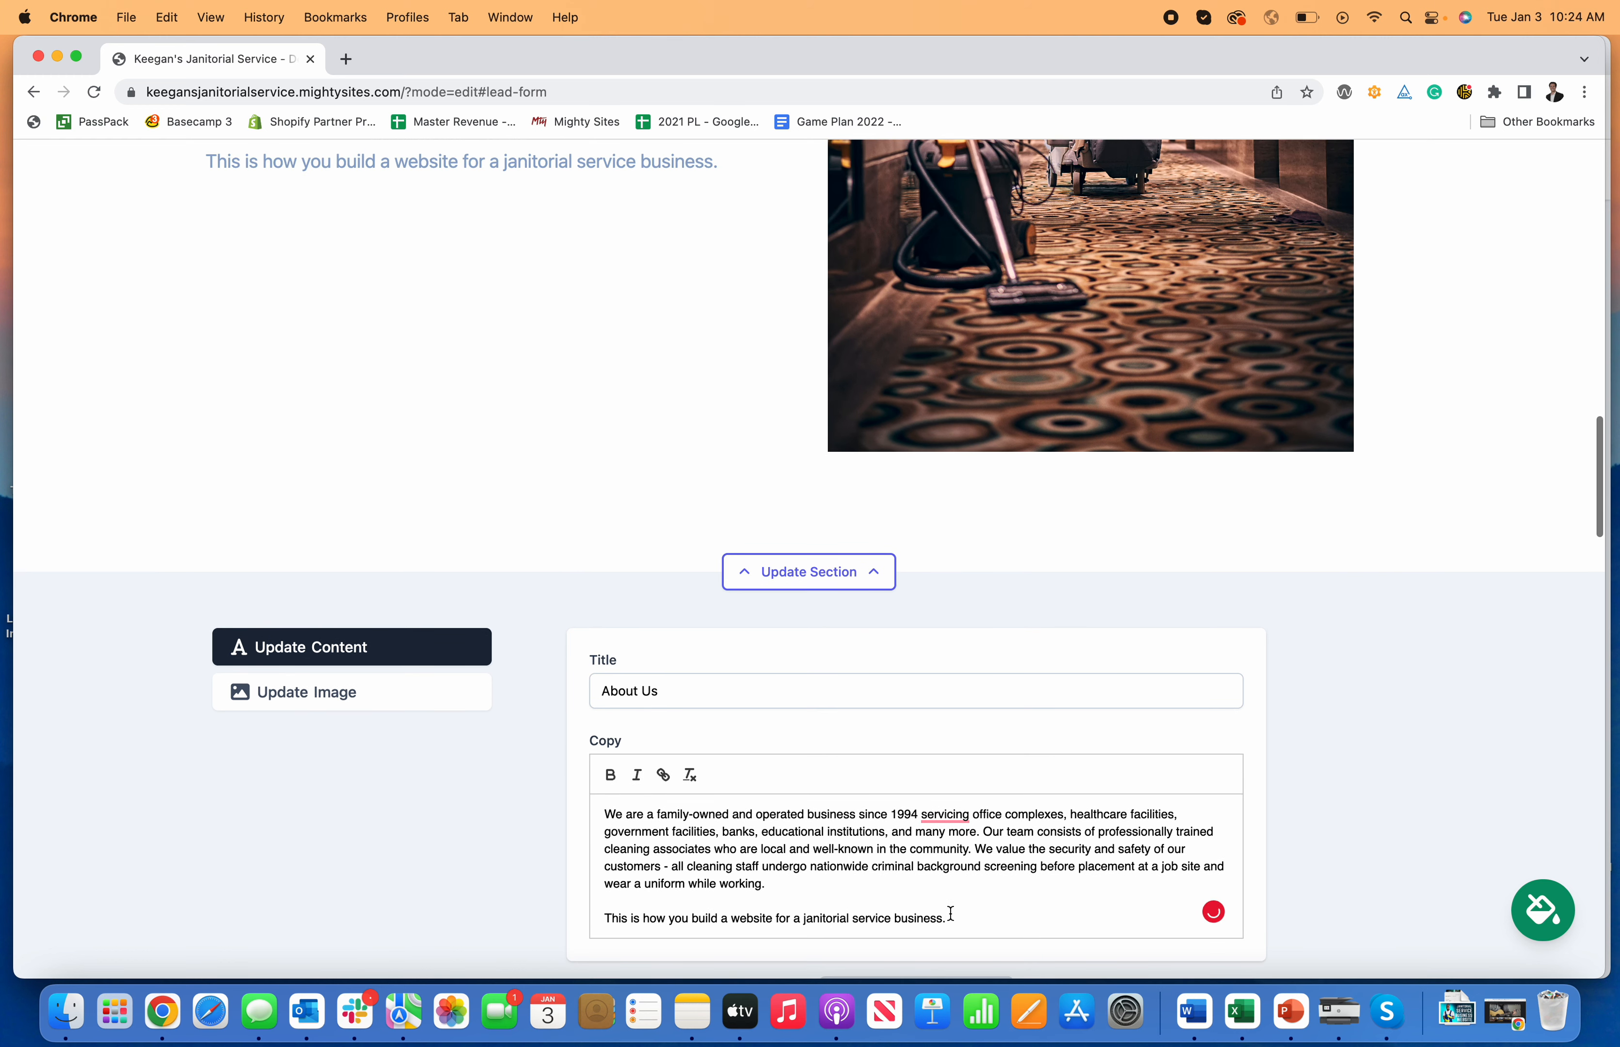
Step: Leave the new About Us passage unbolded and unitalicised, then save the text
drag(951, 912, 583, 890)
click(611, 776)
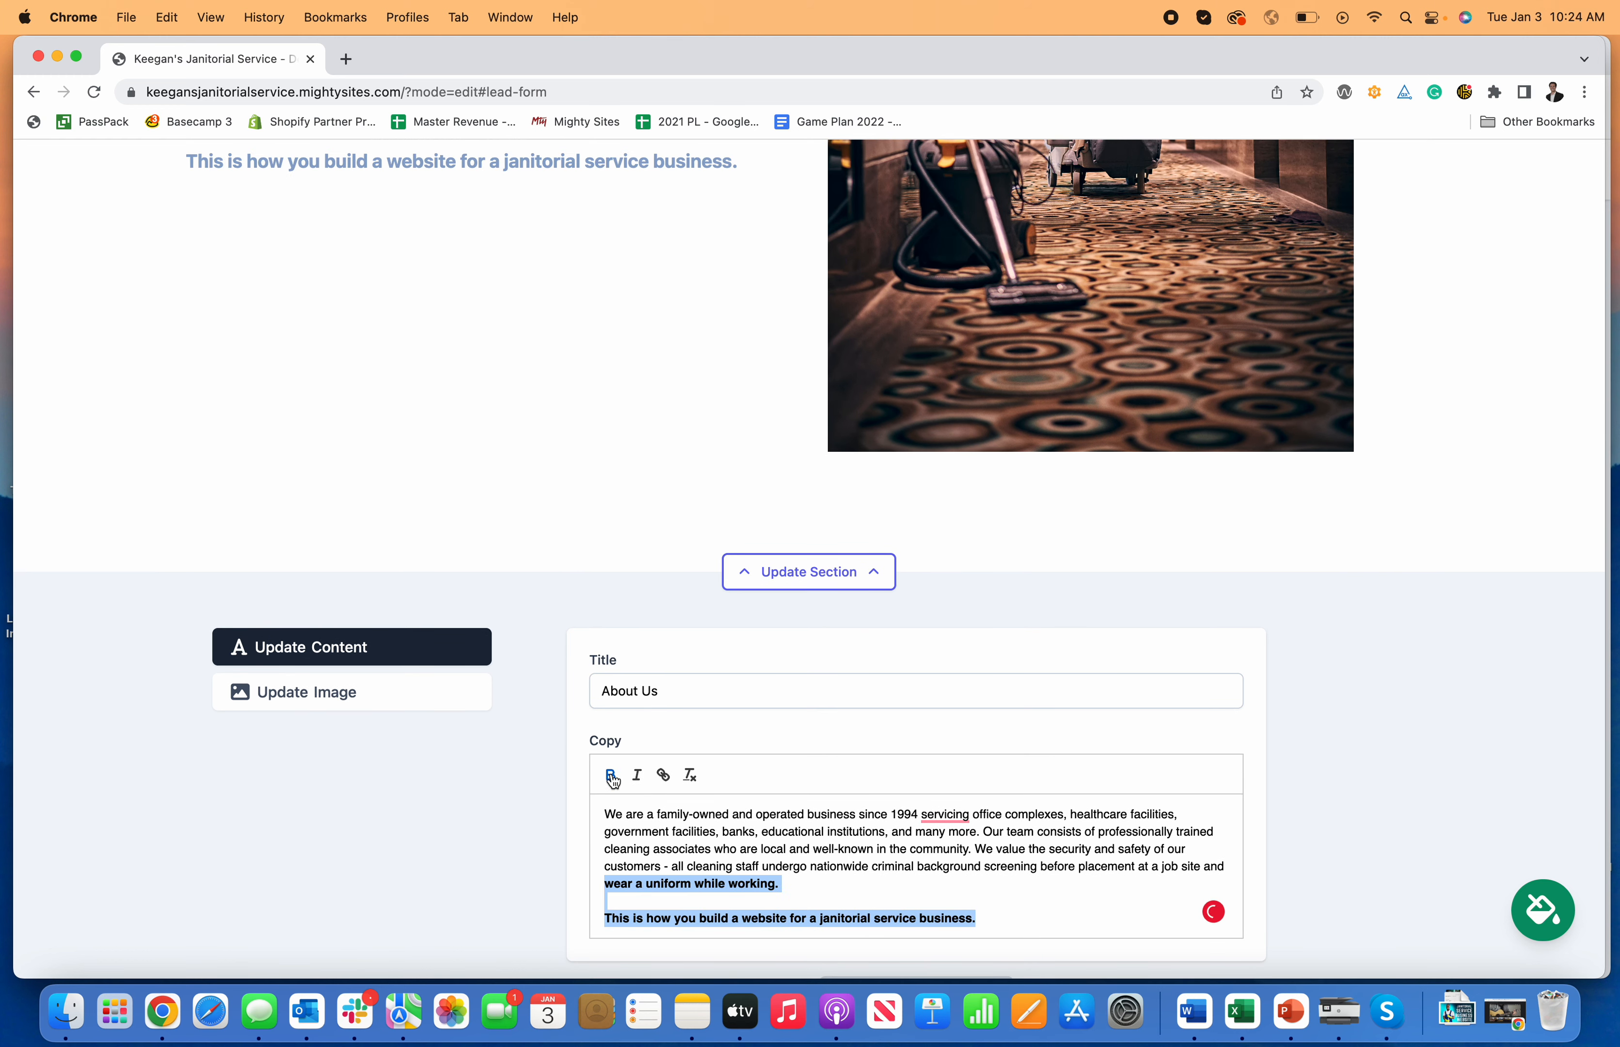
click(611, 776)
click(636, 776)
click(636, 776)
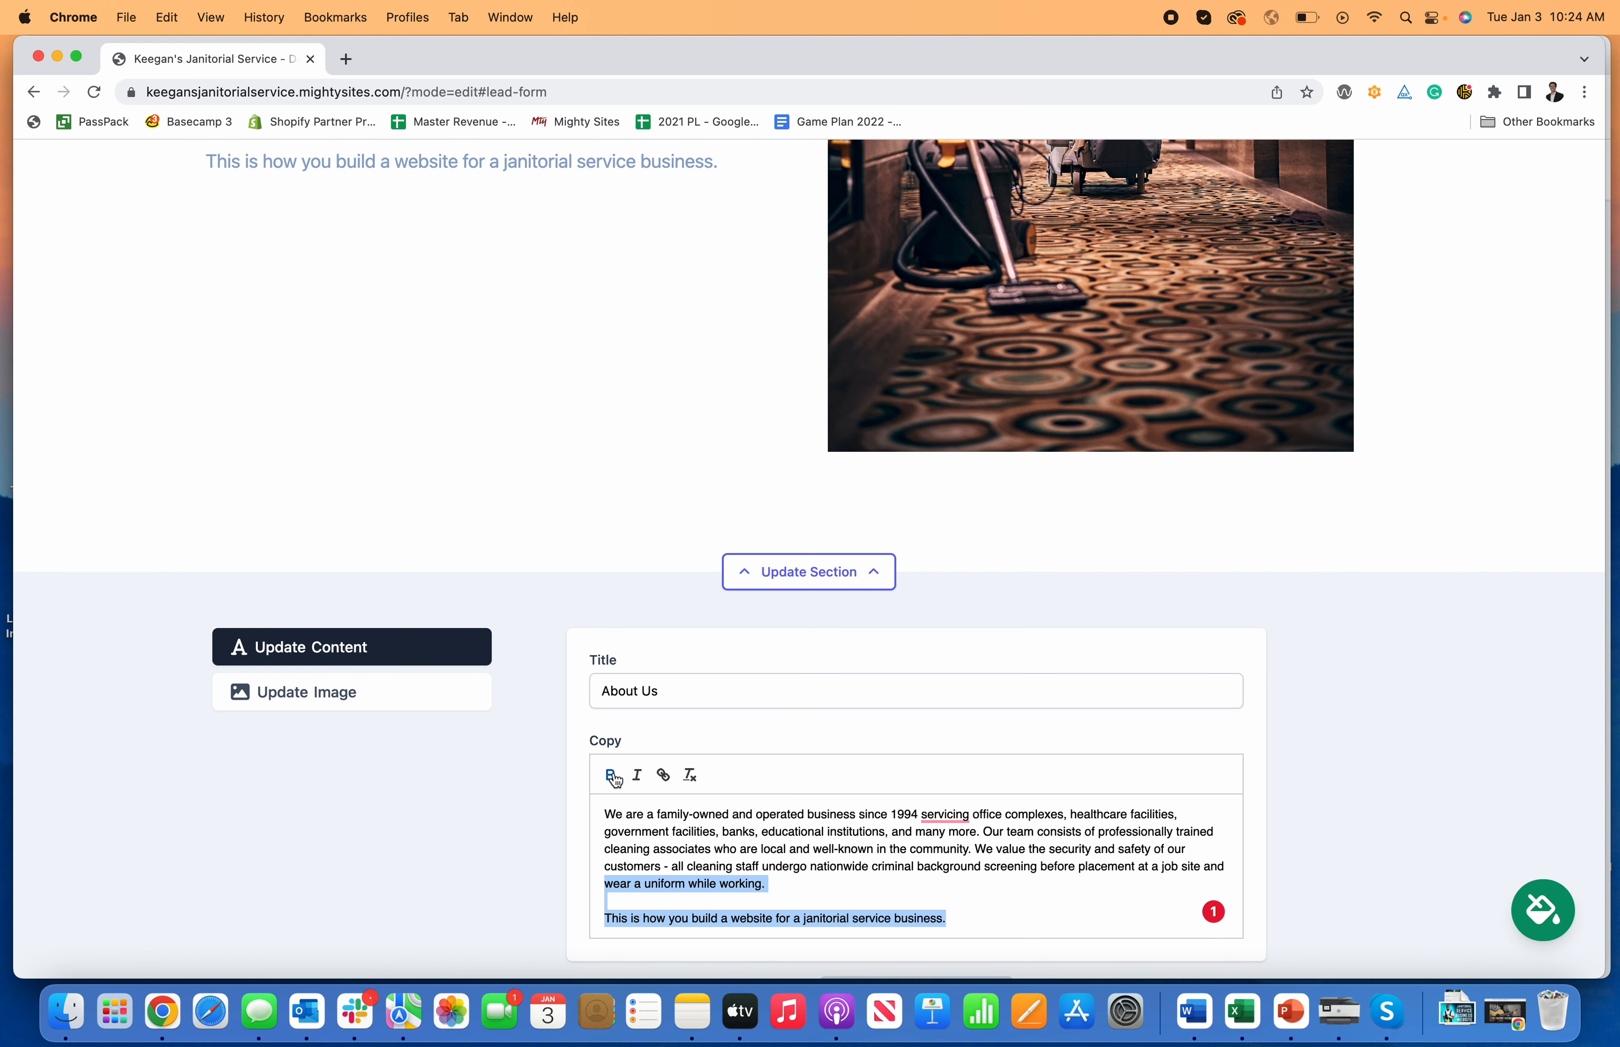
click(974, 871)
scroll(976, 868, down, 4)
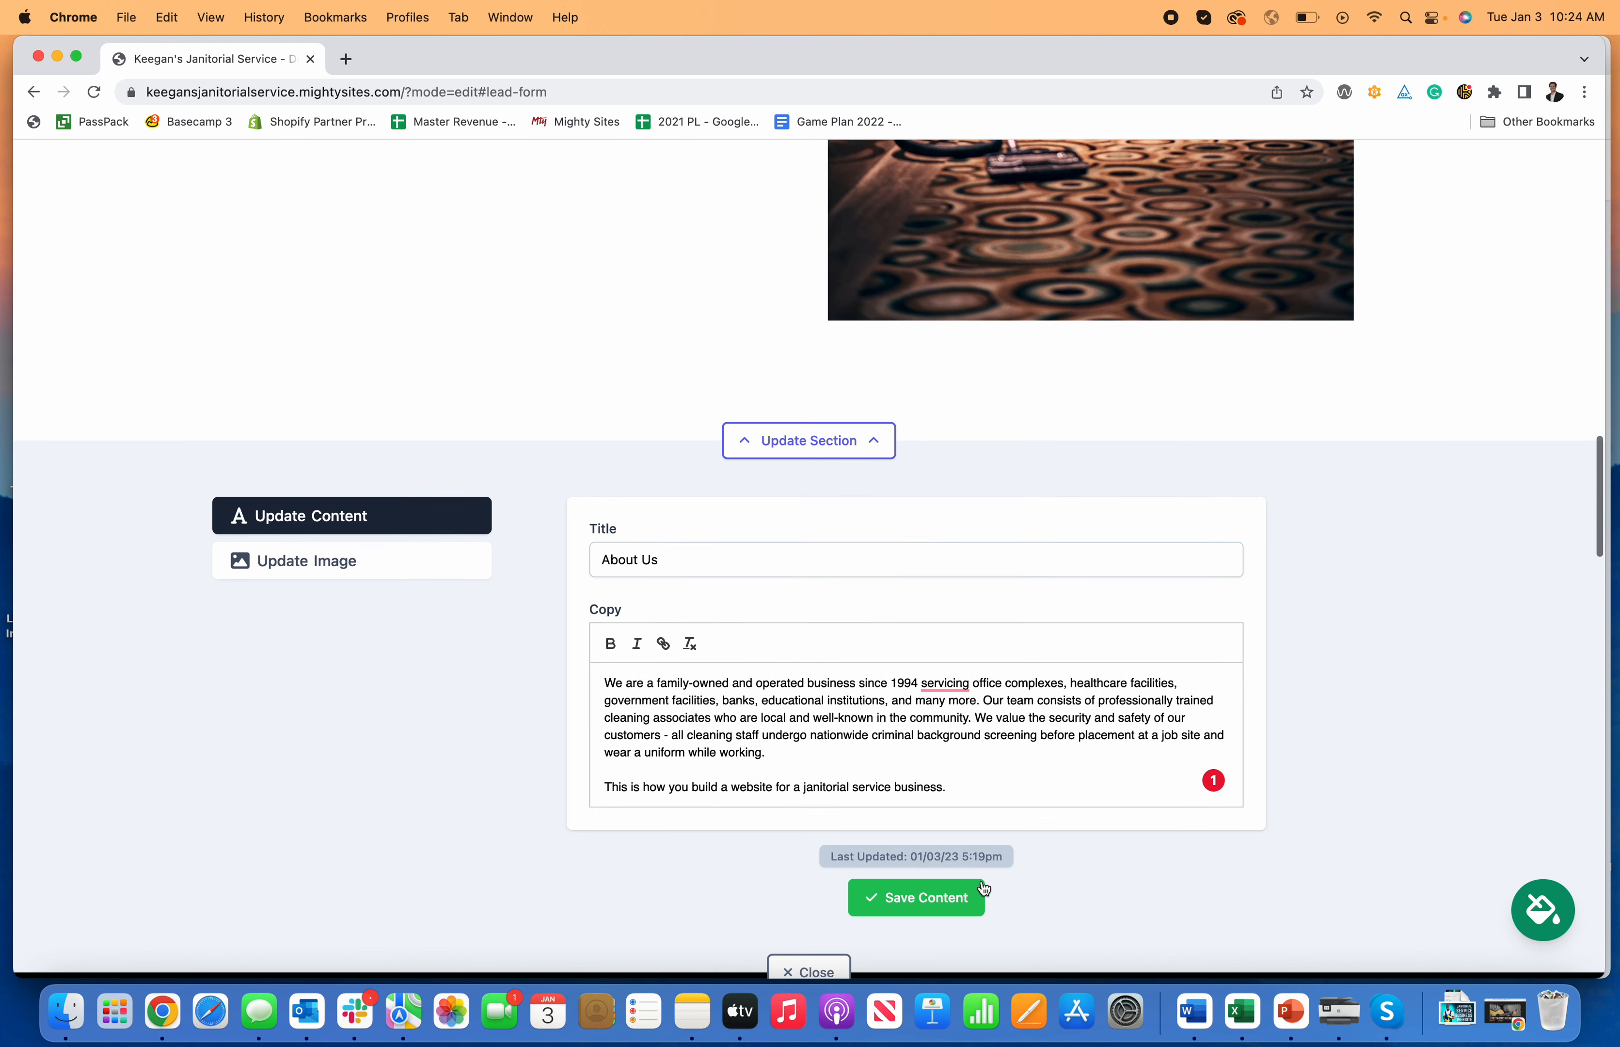
click(945, 912)
scroll(945, 912, down, 5)
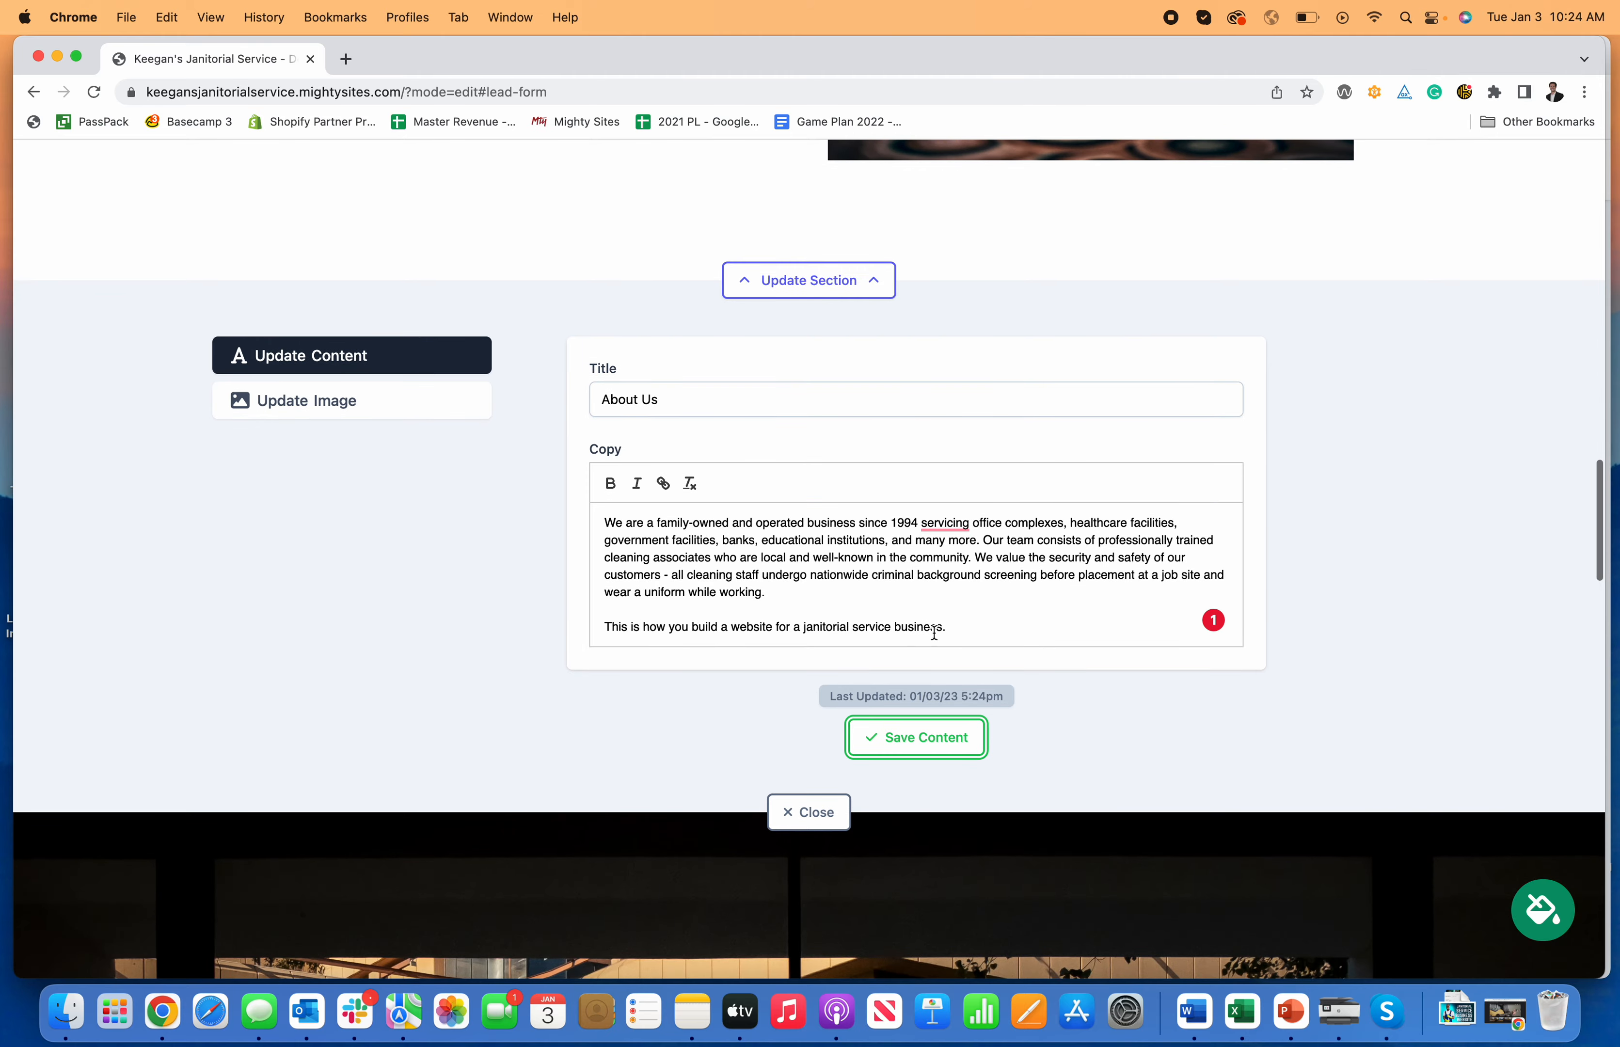
click(843, 820)
scroll(967, 878, up, 10)
Step: Send a Get In Touch enquiry with a test name, email, phone and janitorial cleaning message
scroll(967, 877, down, 20)
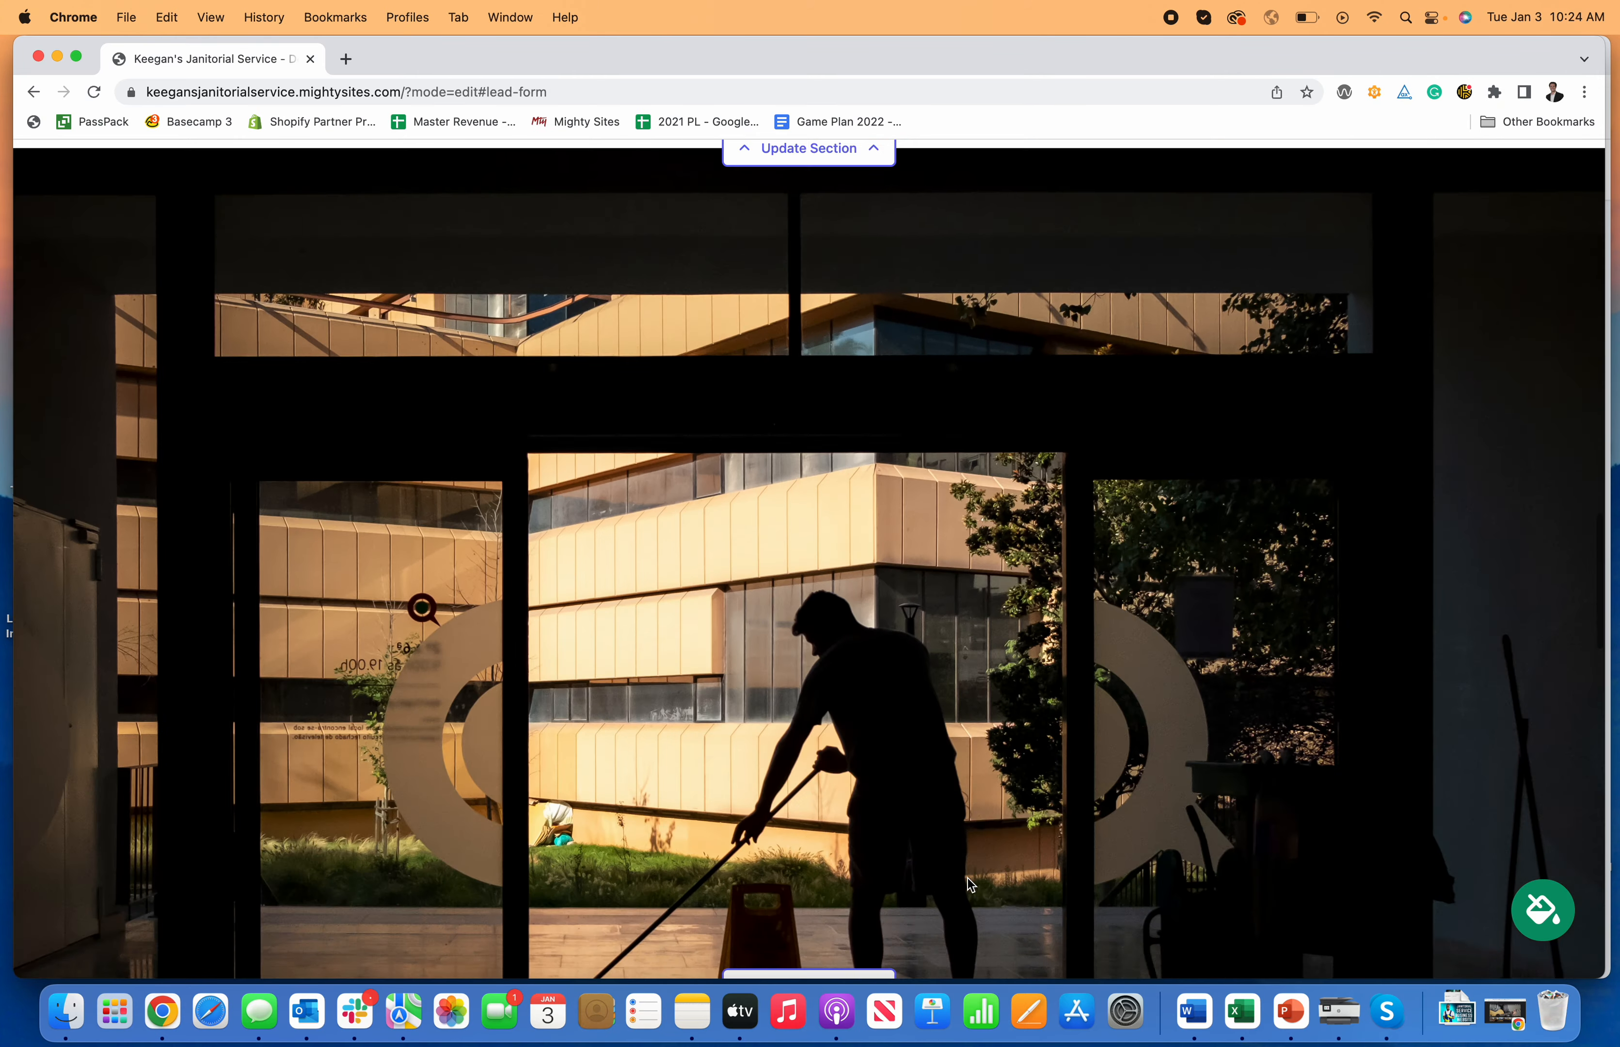
scroll(973, 884, down, 10)
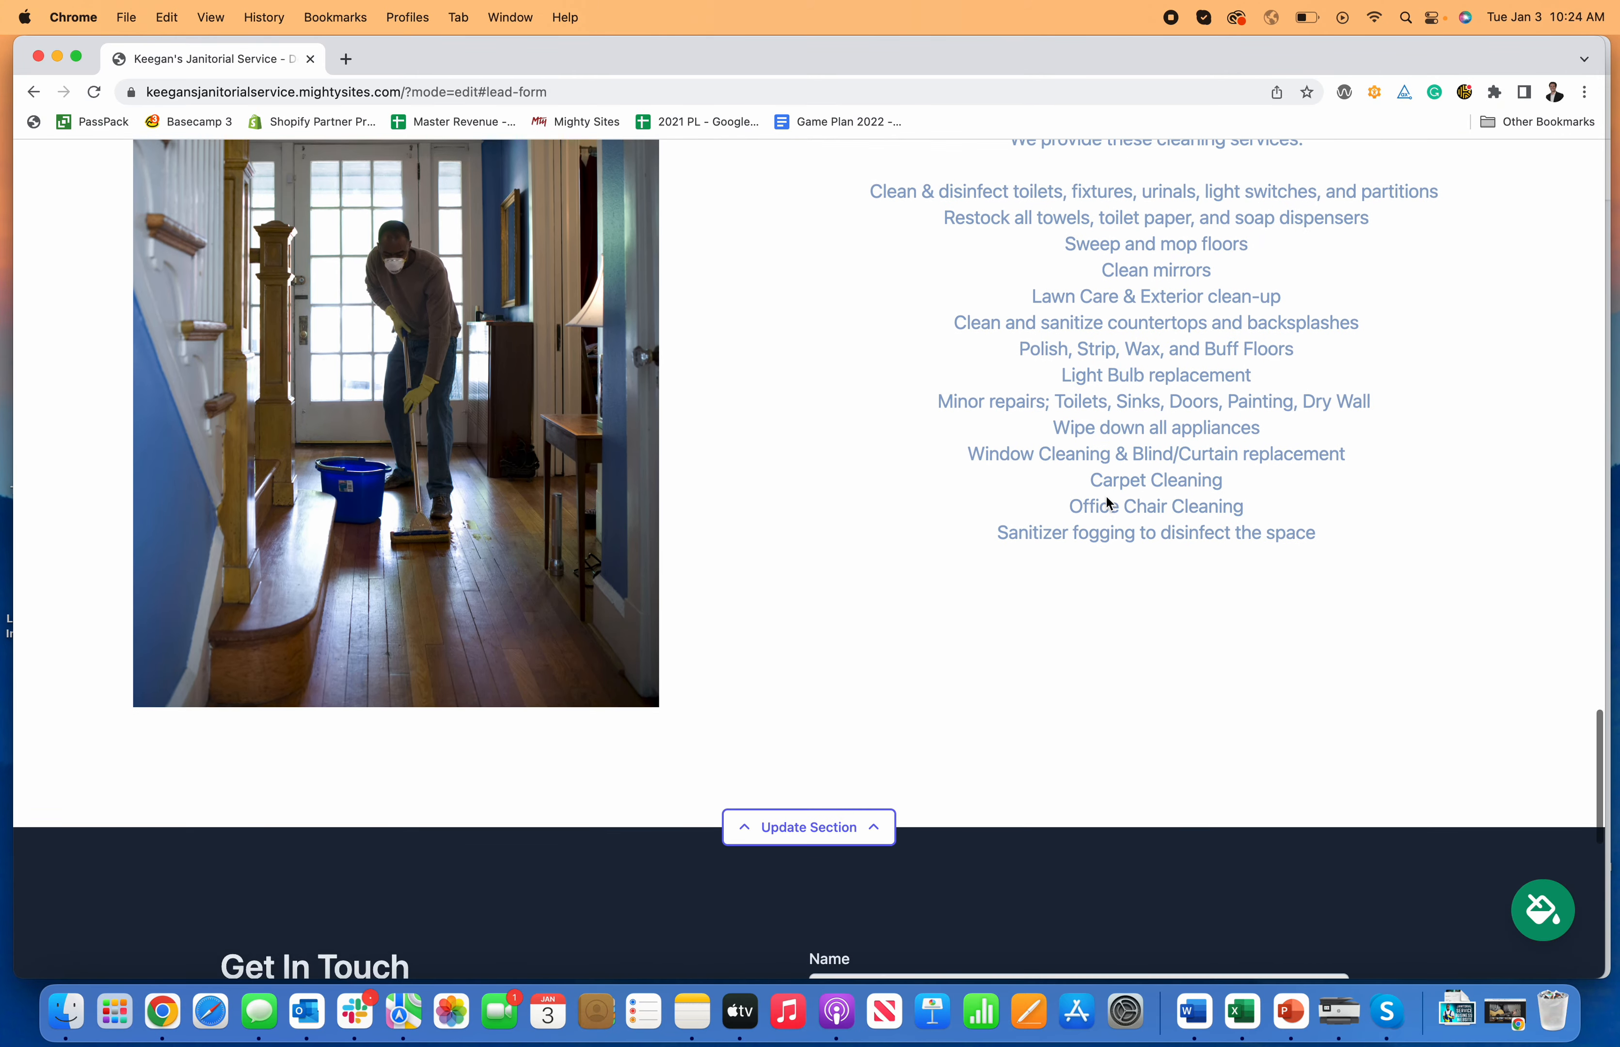
scroll(1076, 635, up, 5)
scroll(1076, 635, down, 20)
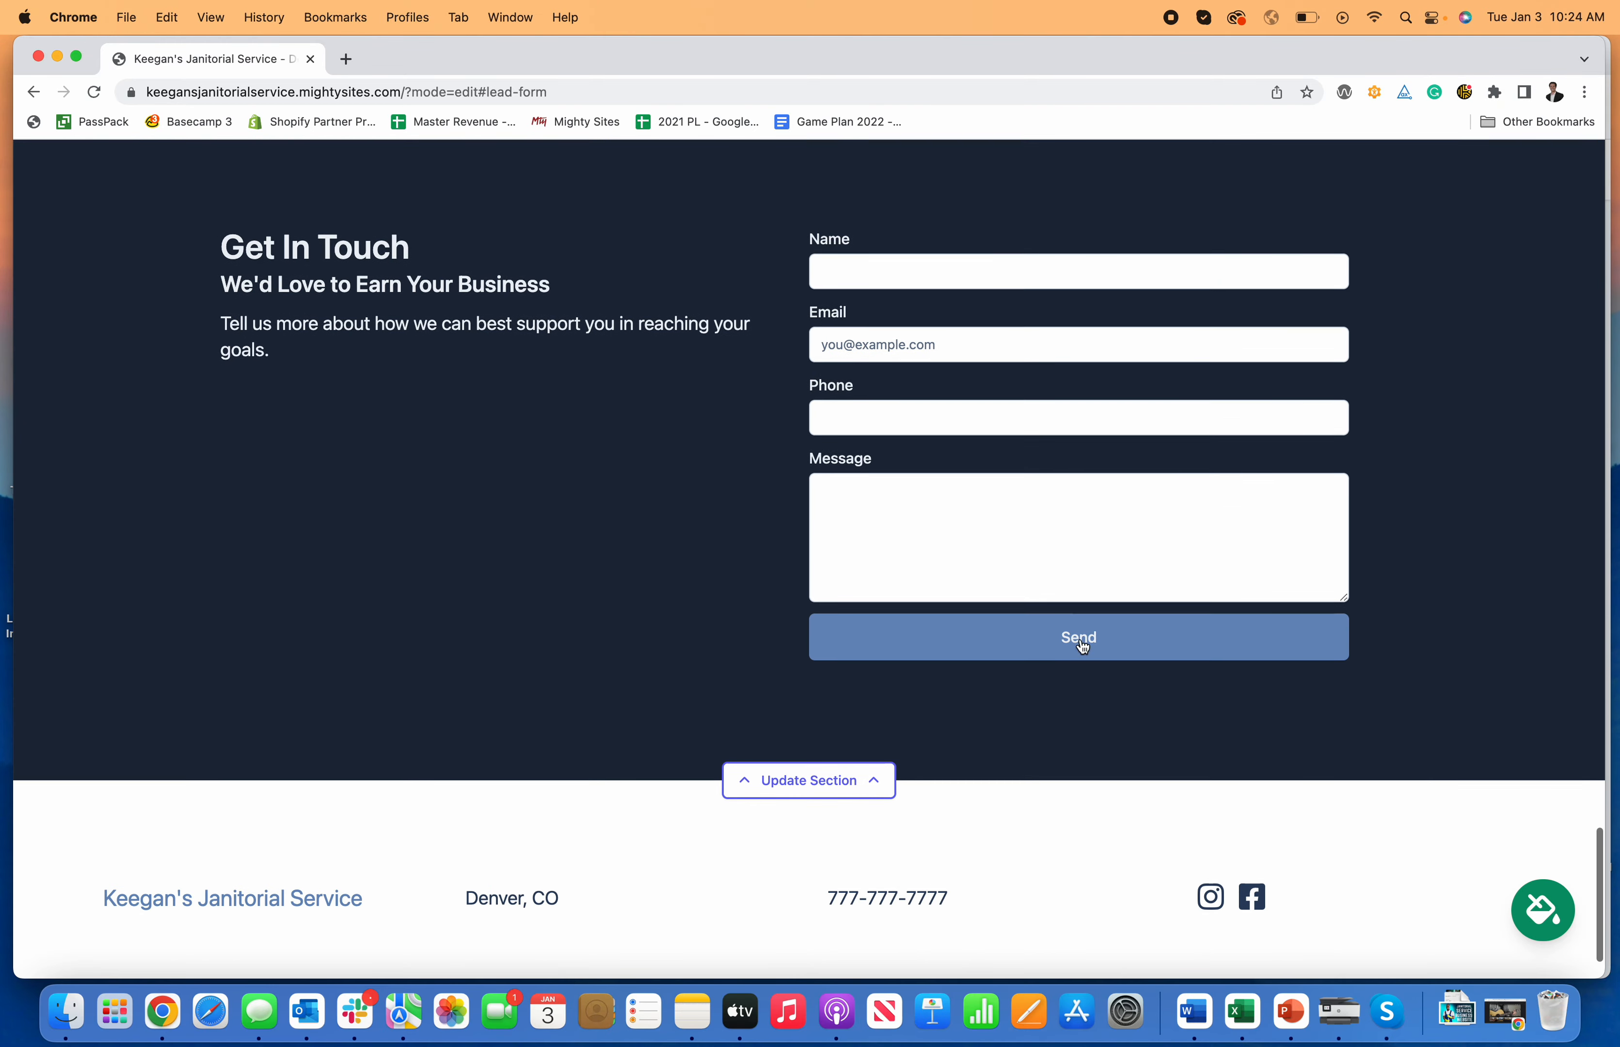
scroll(1075, 636, up, 4)
click(937, 391)
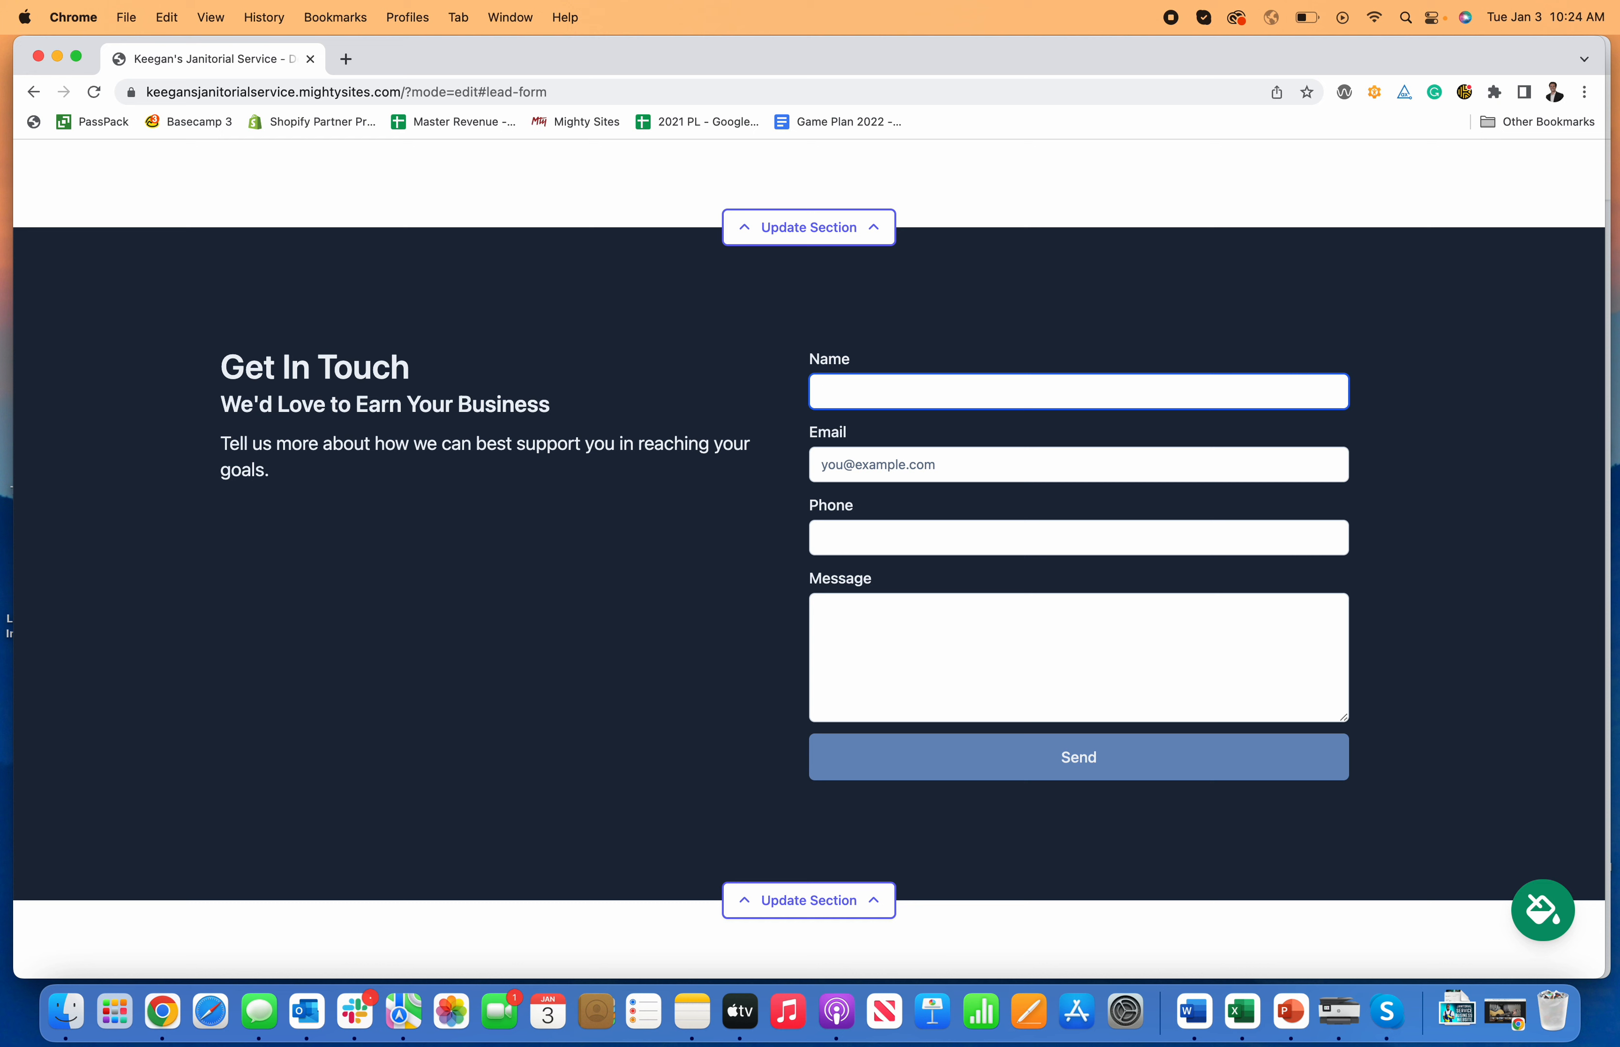
key(Tab)
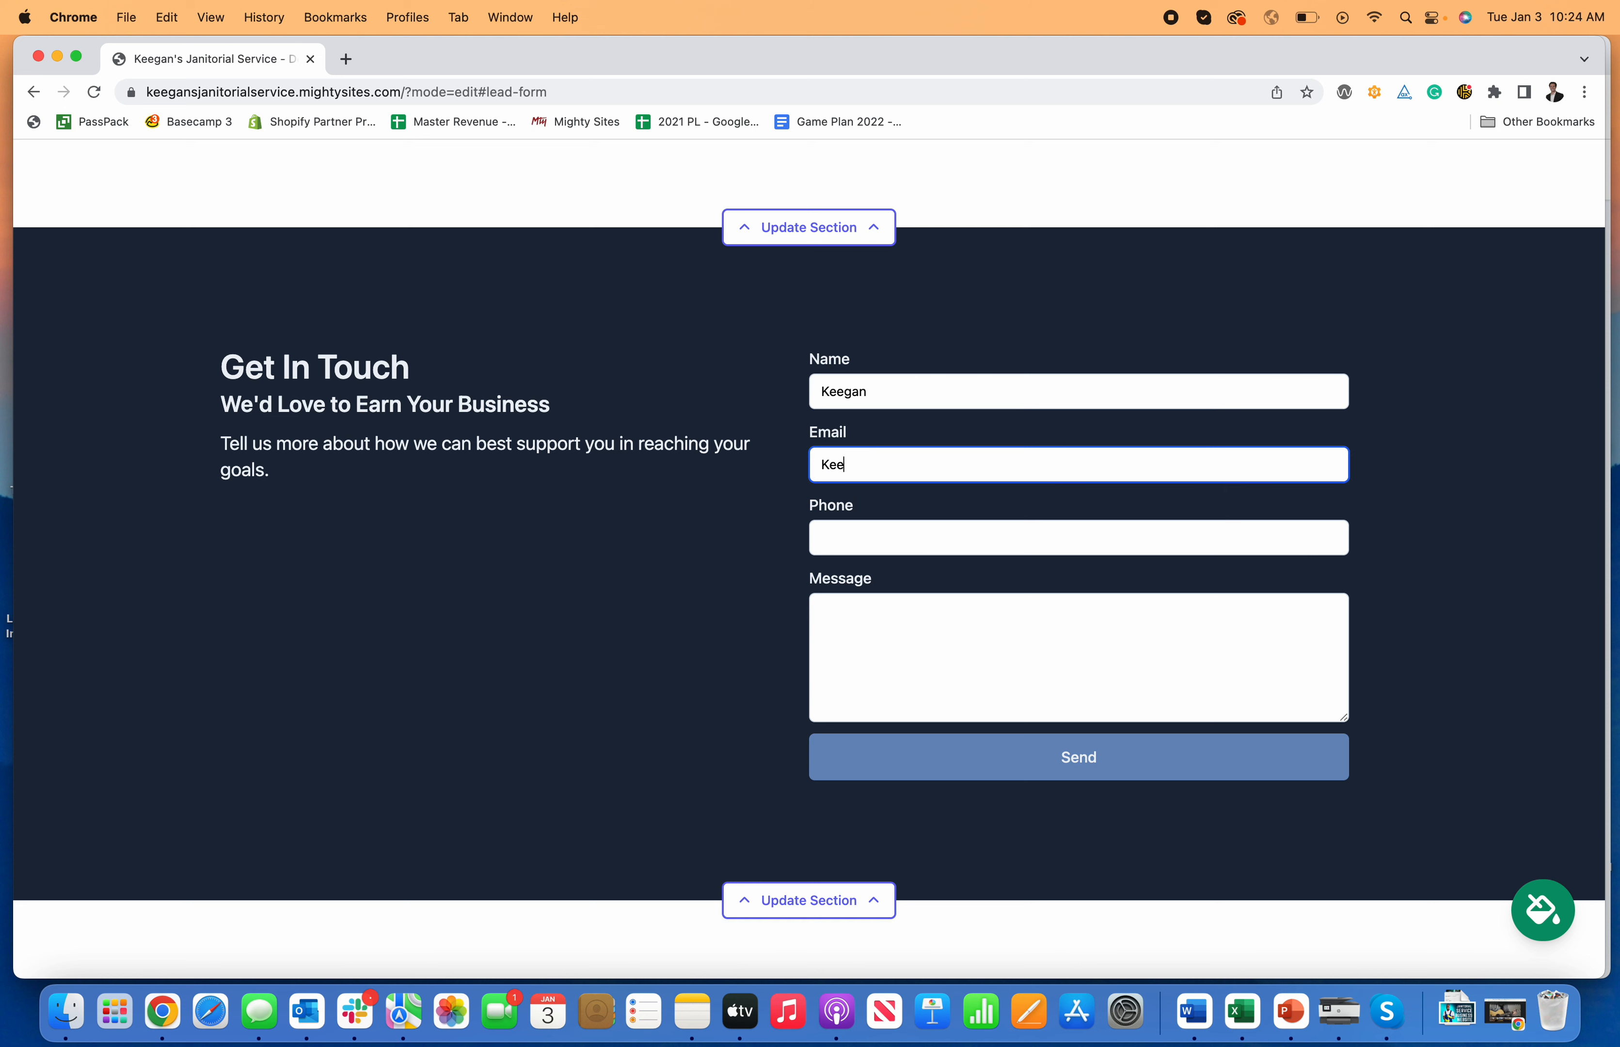
key(Tab)
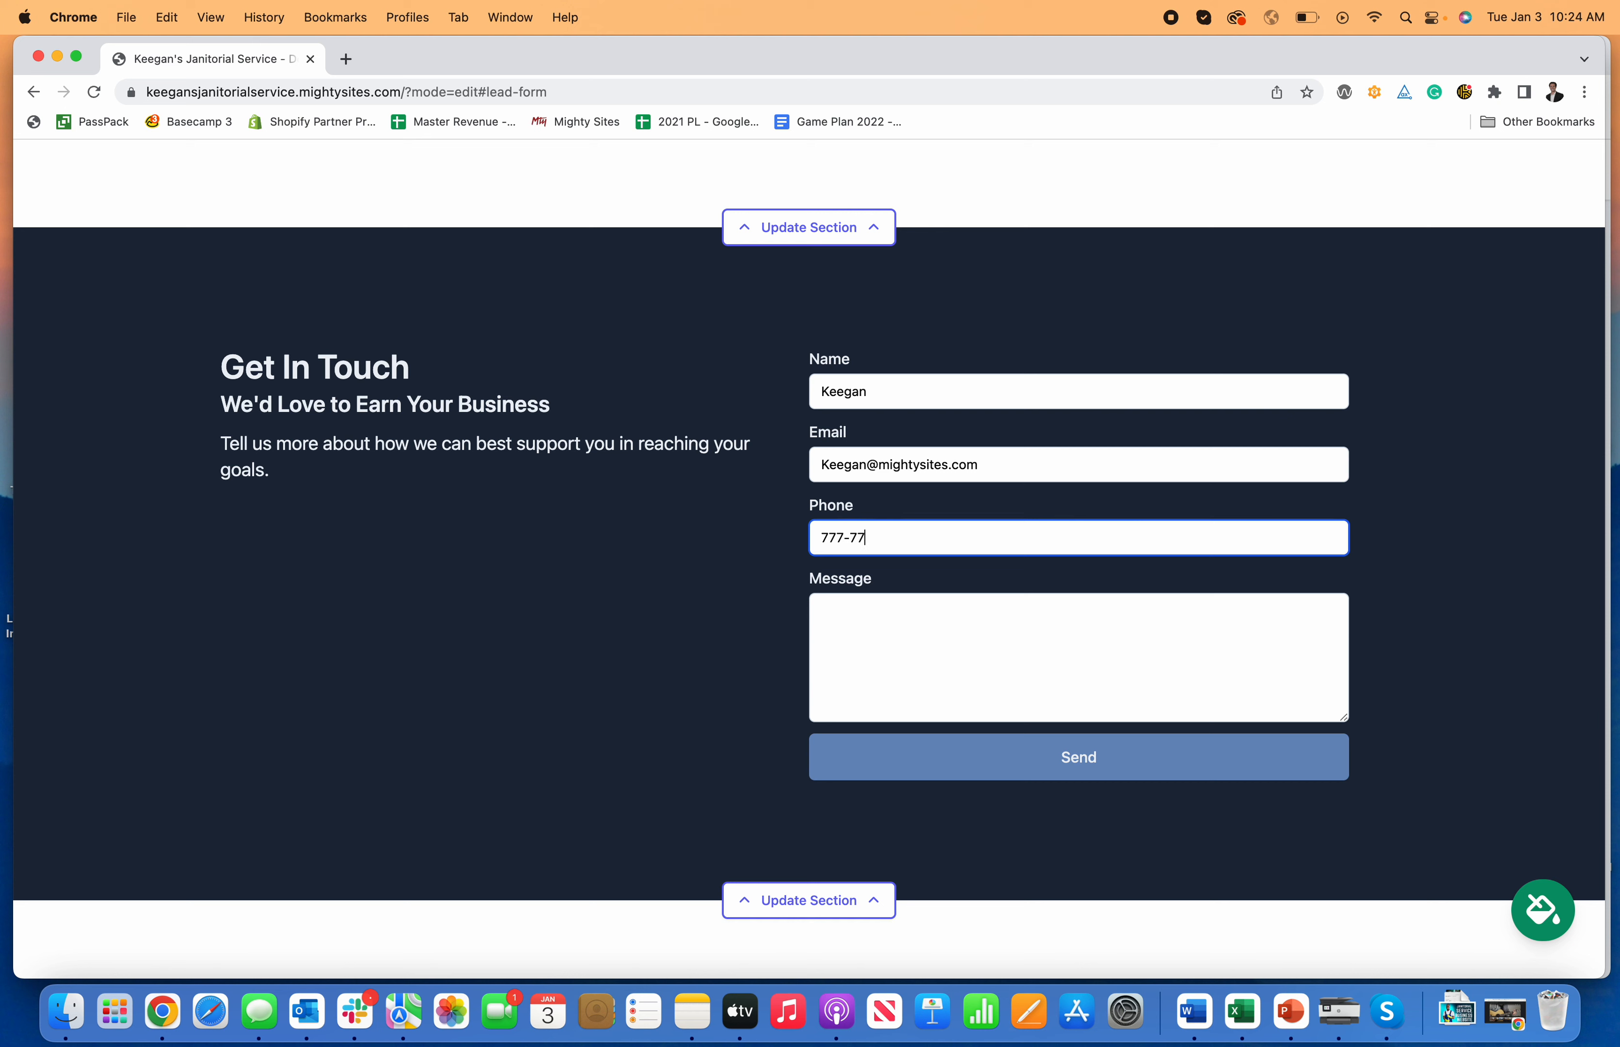
click(1047, 638)
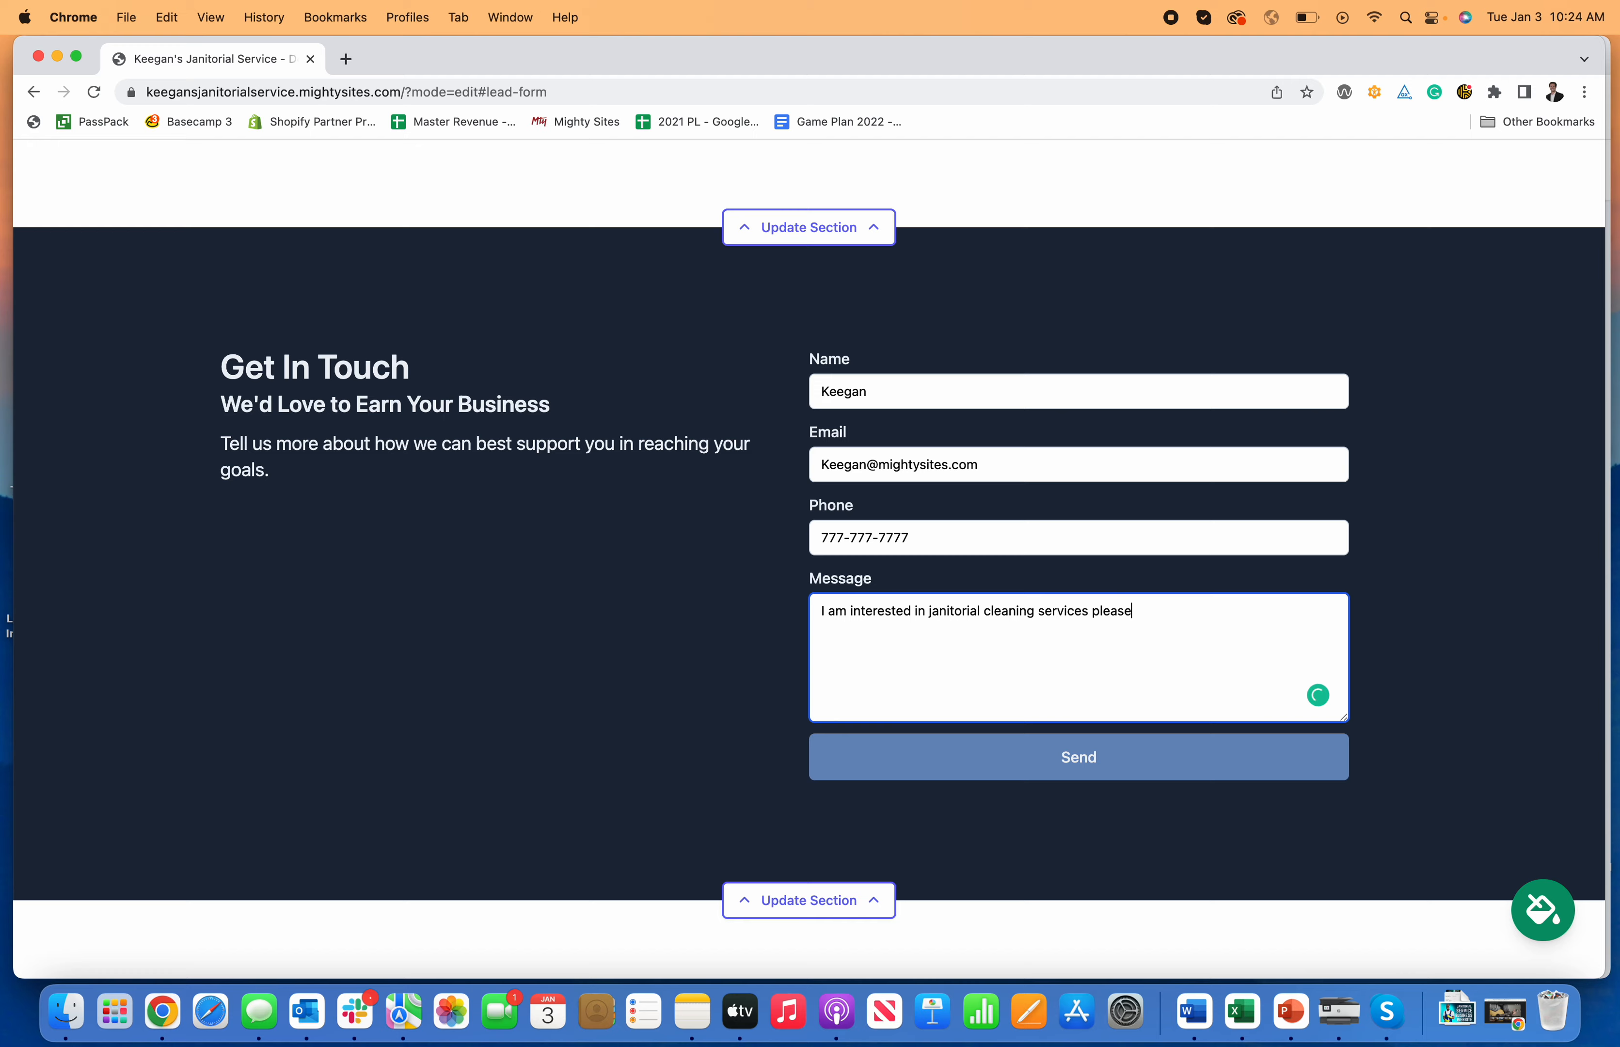
click(1101, 766)
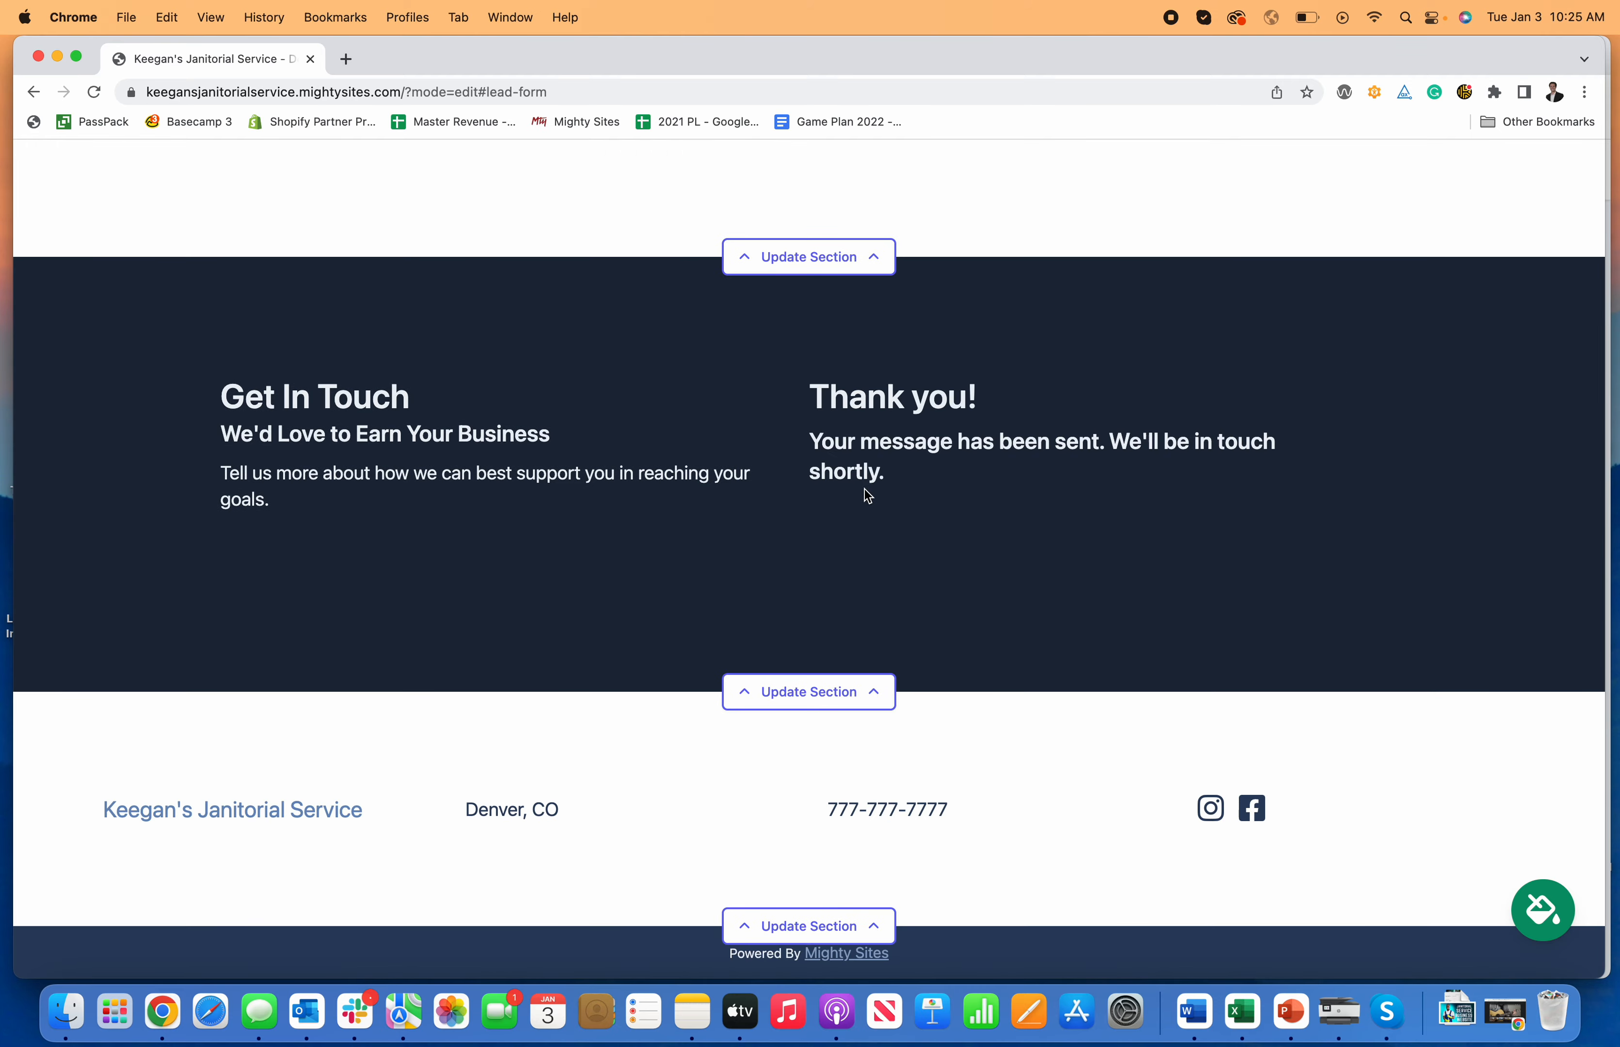
scroll(869, 491, up, 20)
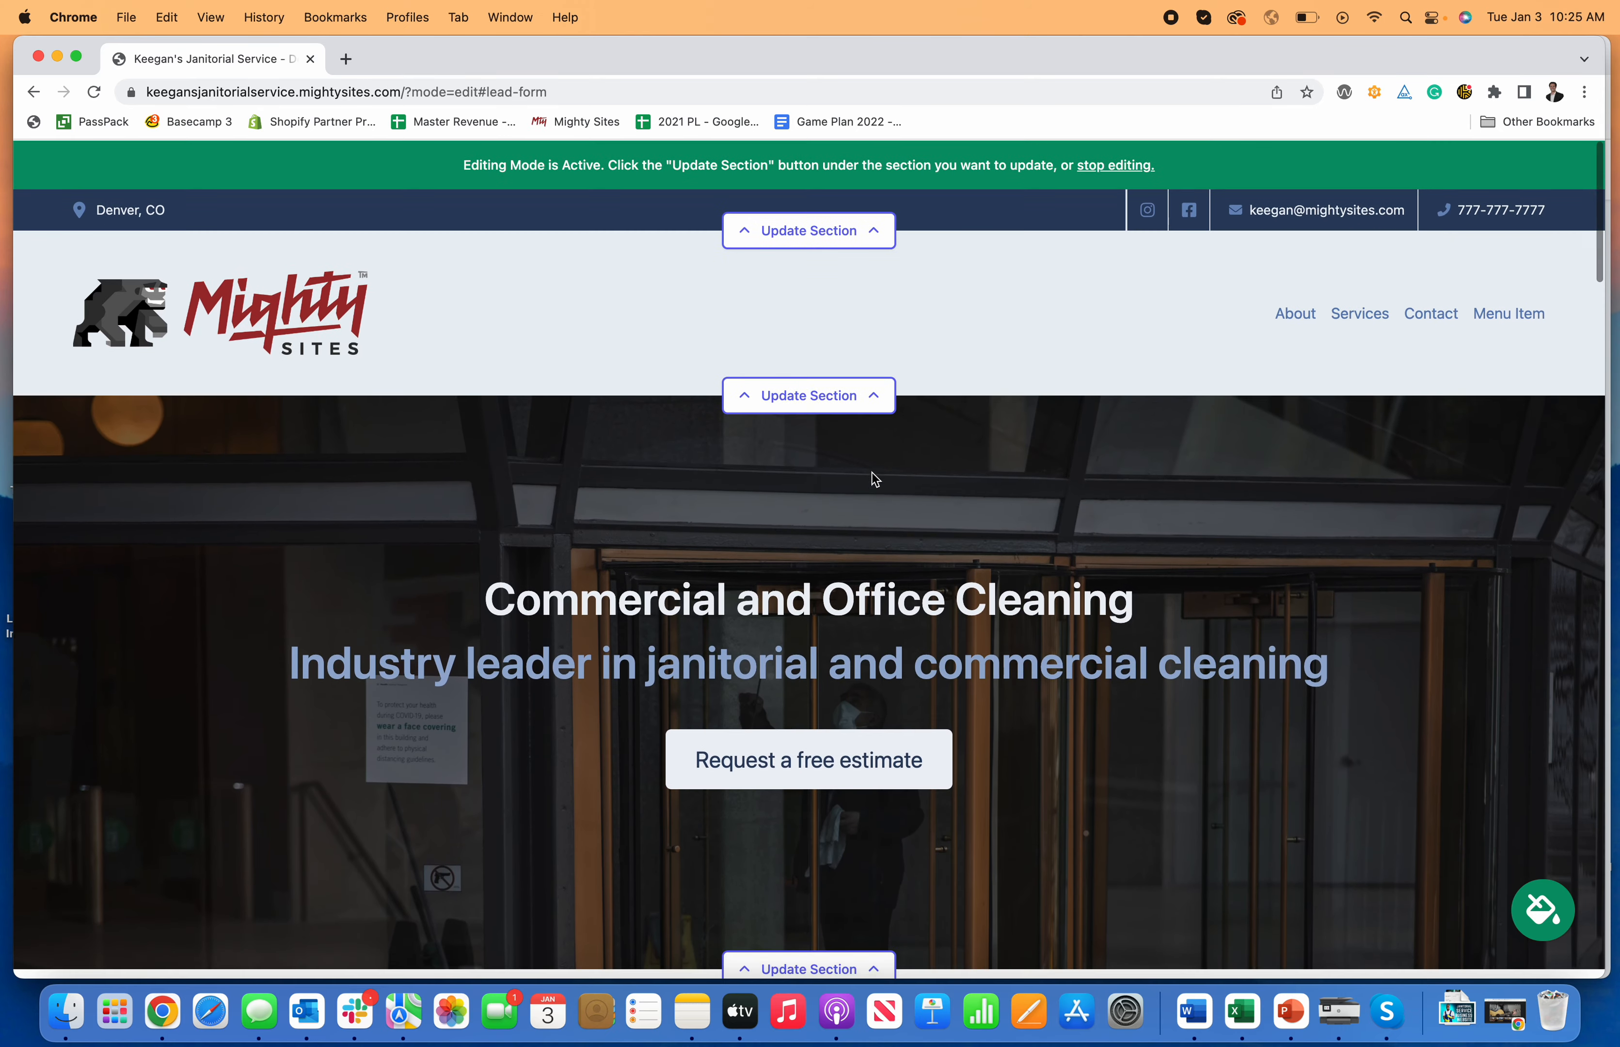
Step: Turn off editing mode, review the live janitorial page, and go to the site dashboard
click(1102, 165)
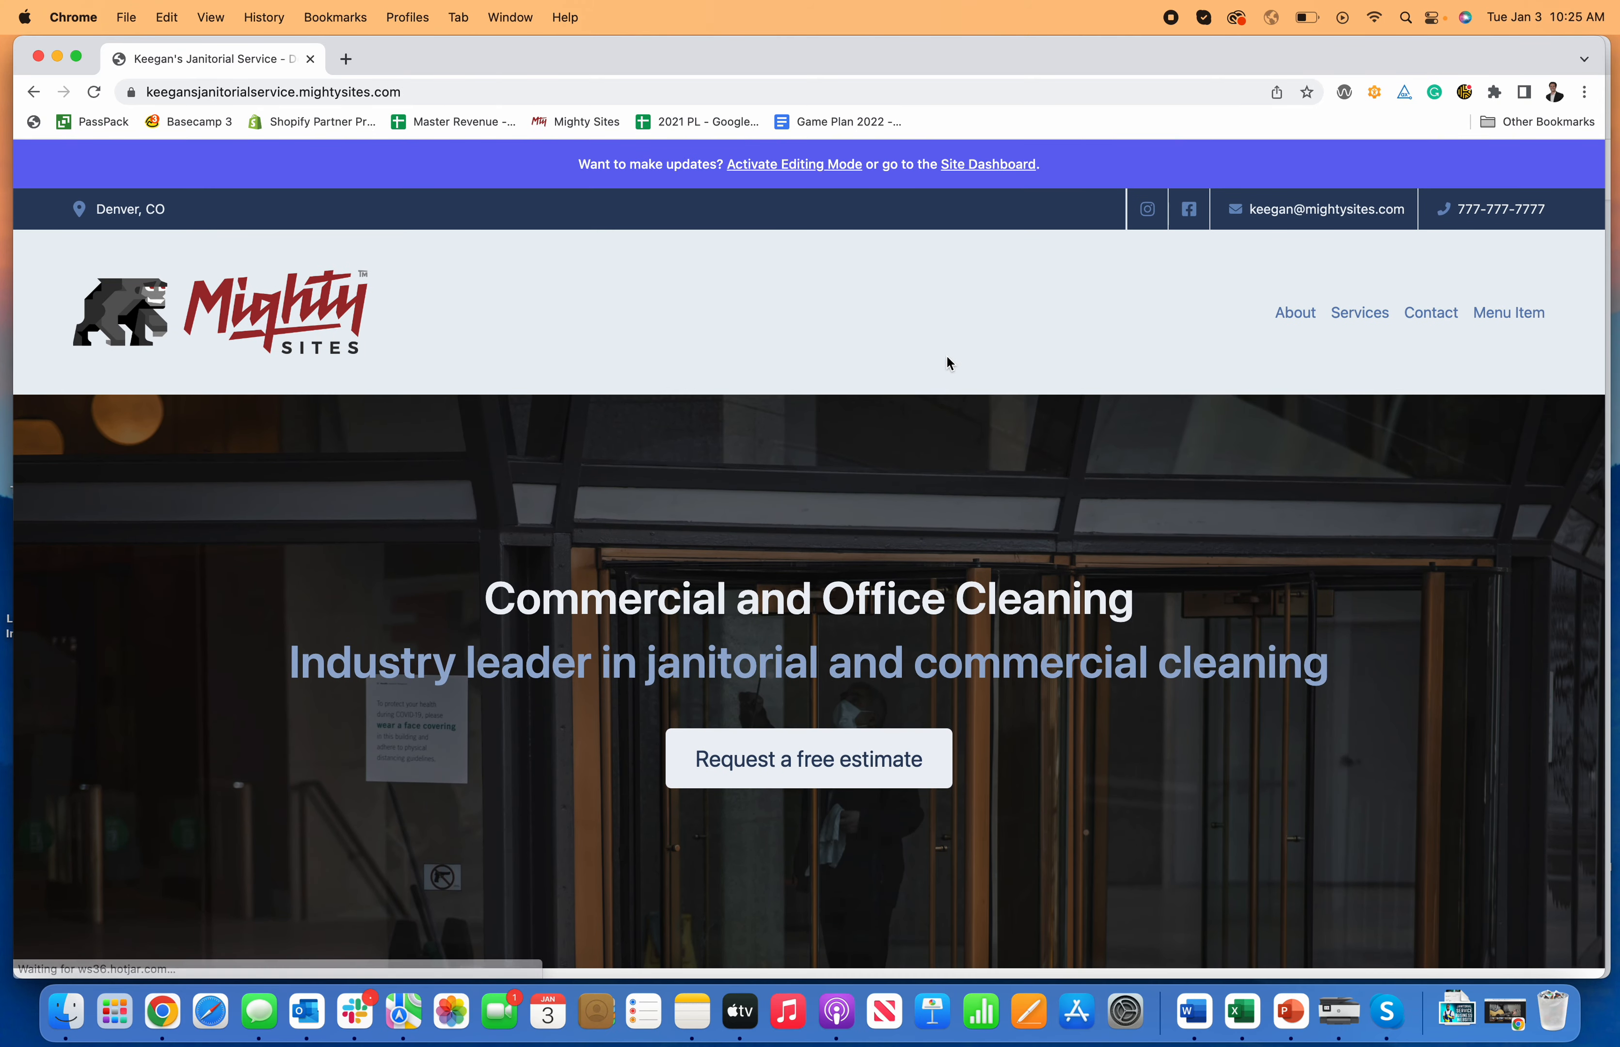
scroll(948, 360, down, 13)
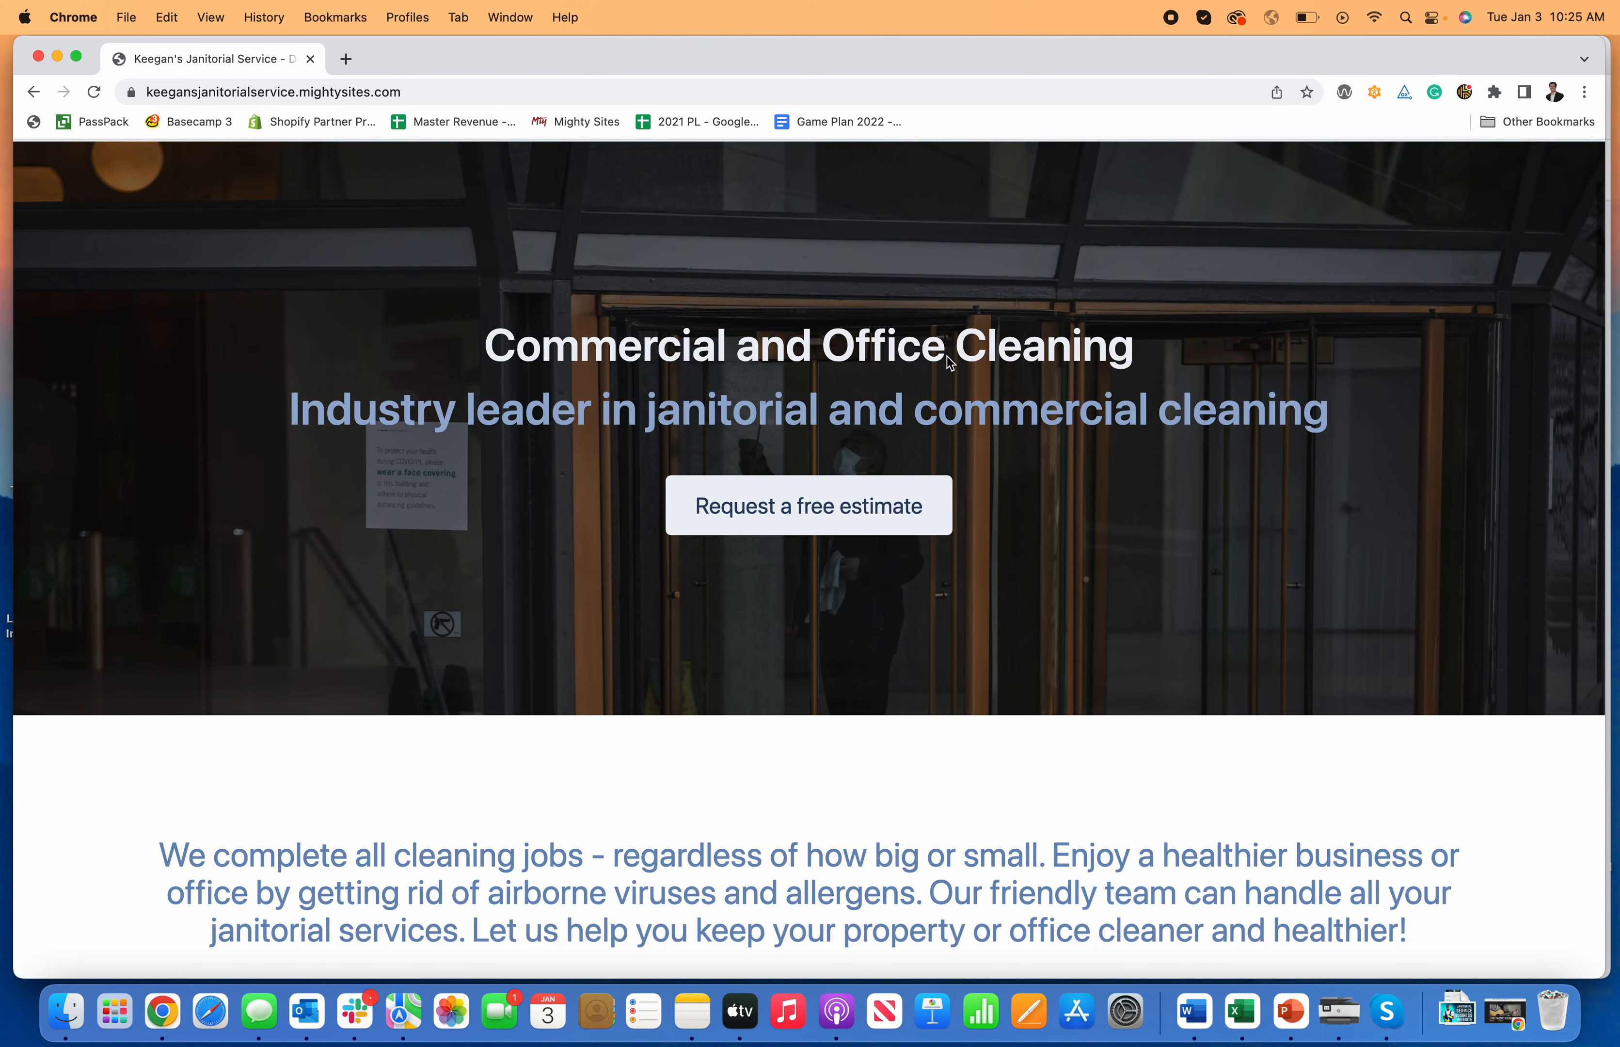
scroll(947, 357, down, 10)
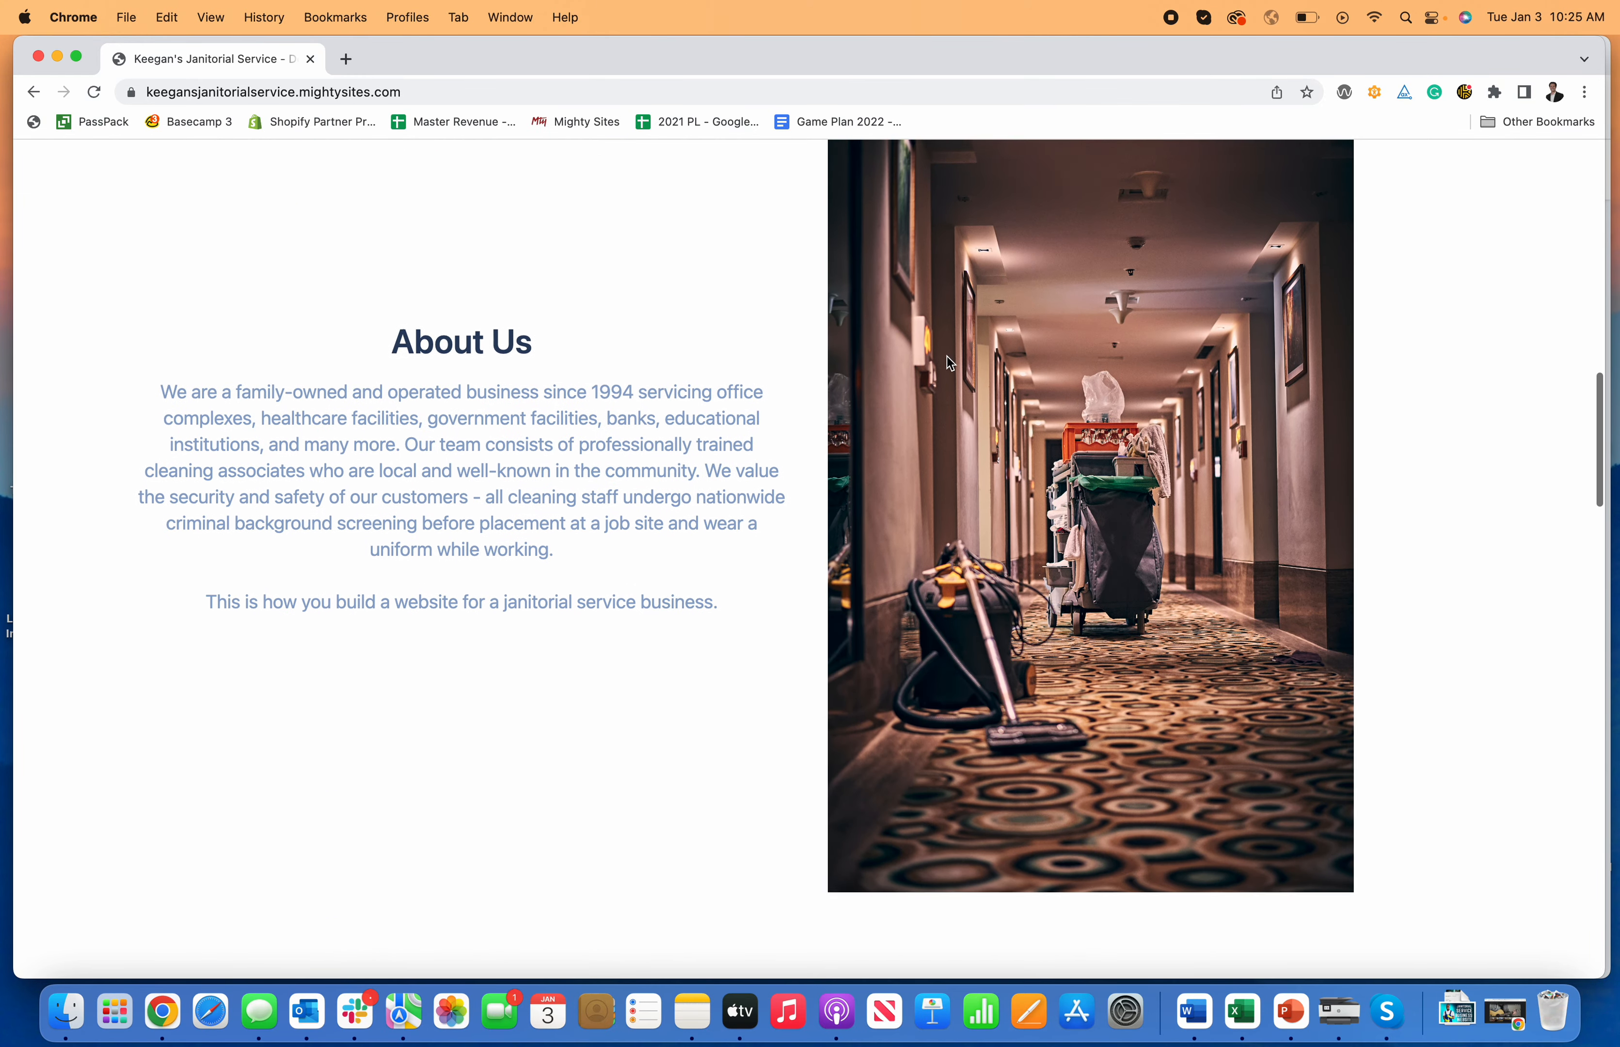
scroll(947, 357, down, 15)
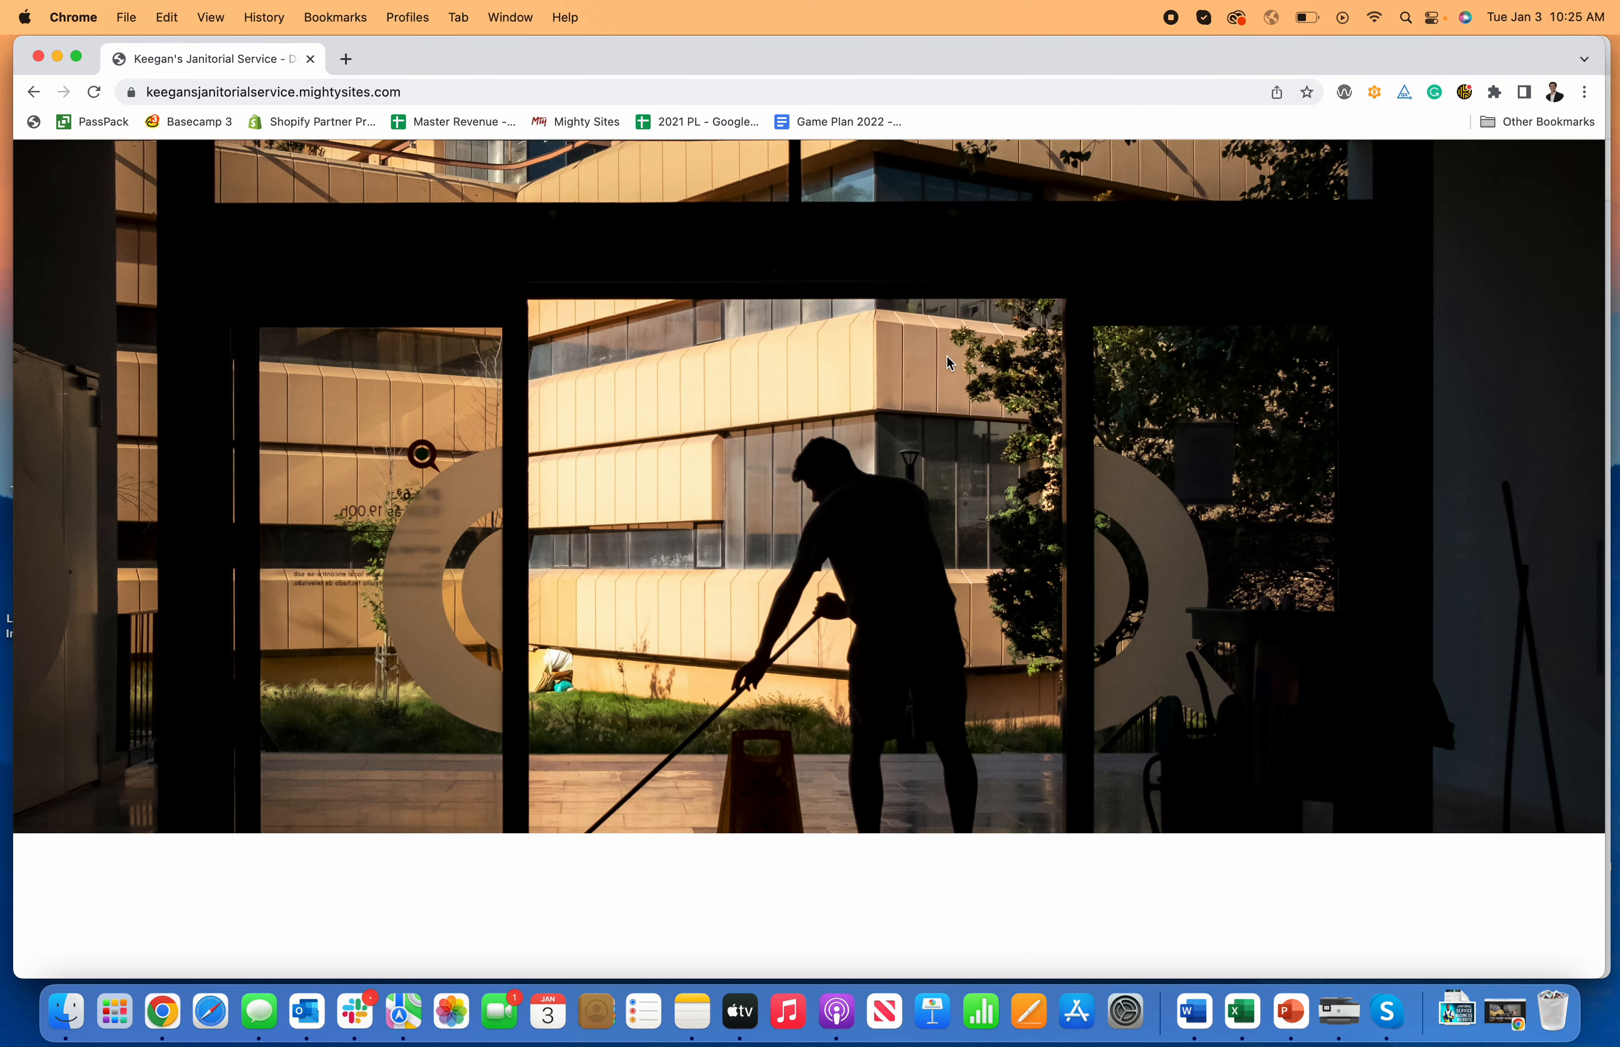
scroll(946, 356, down, 10)
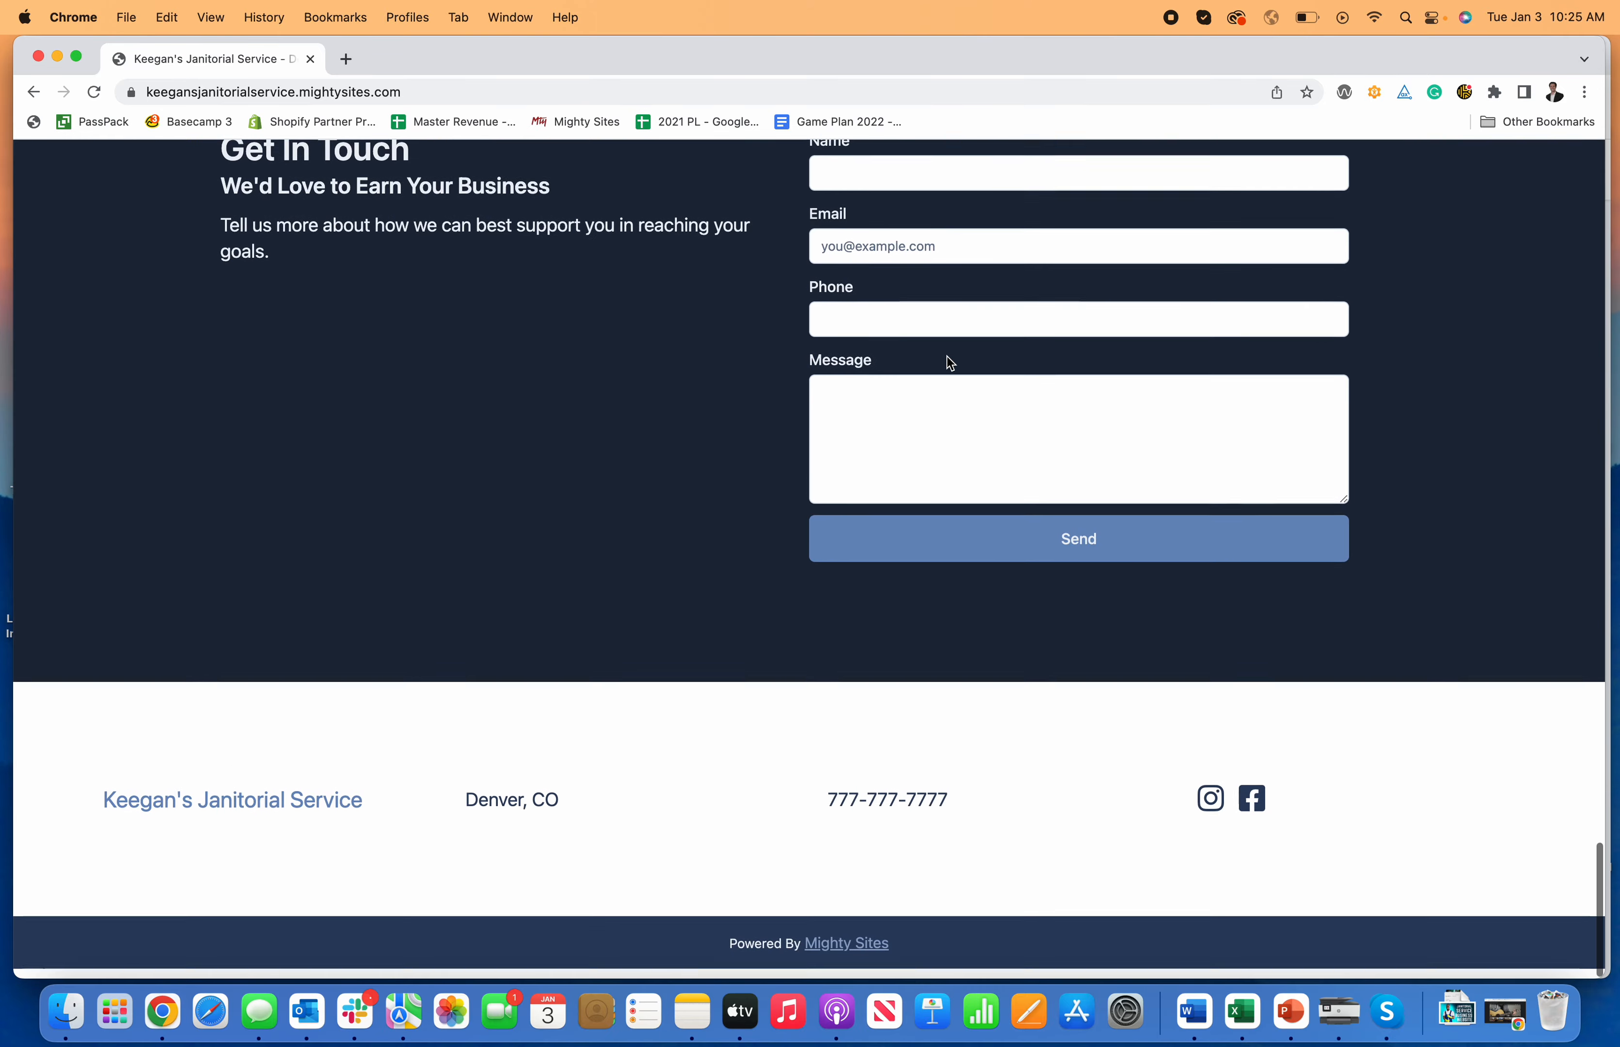
scroll(947, 357, up, 20)
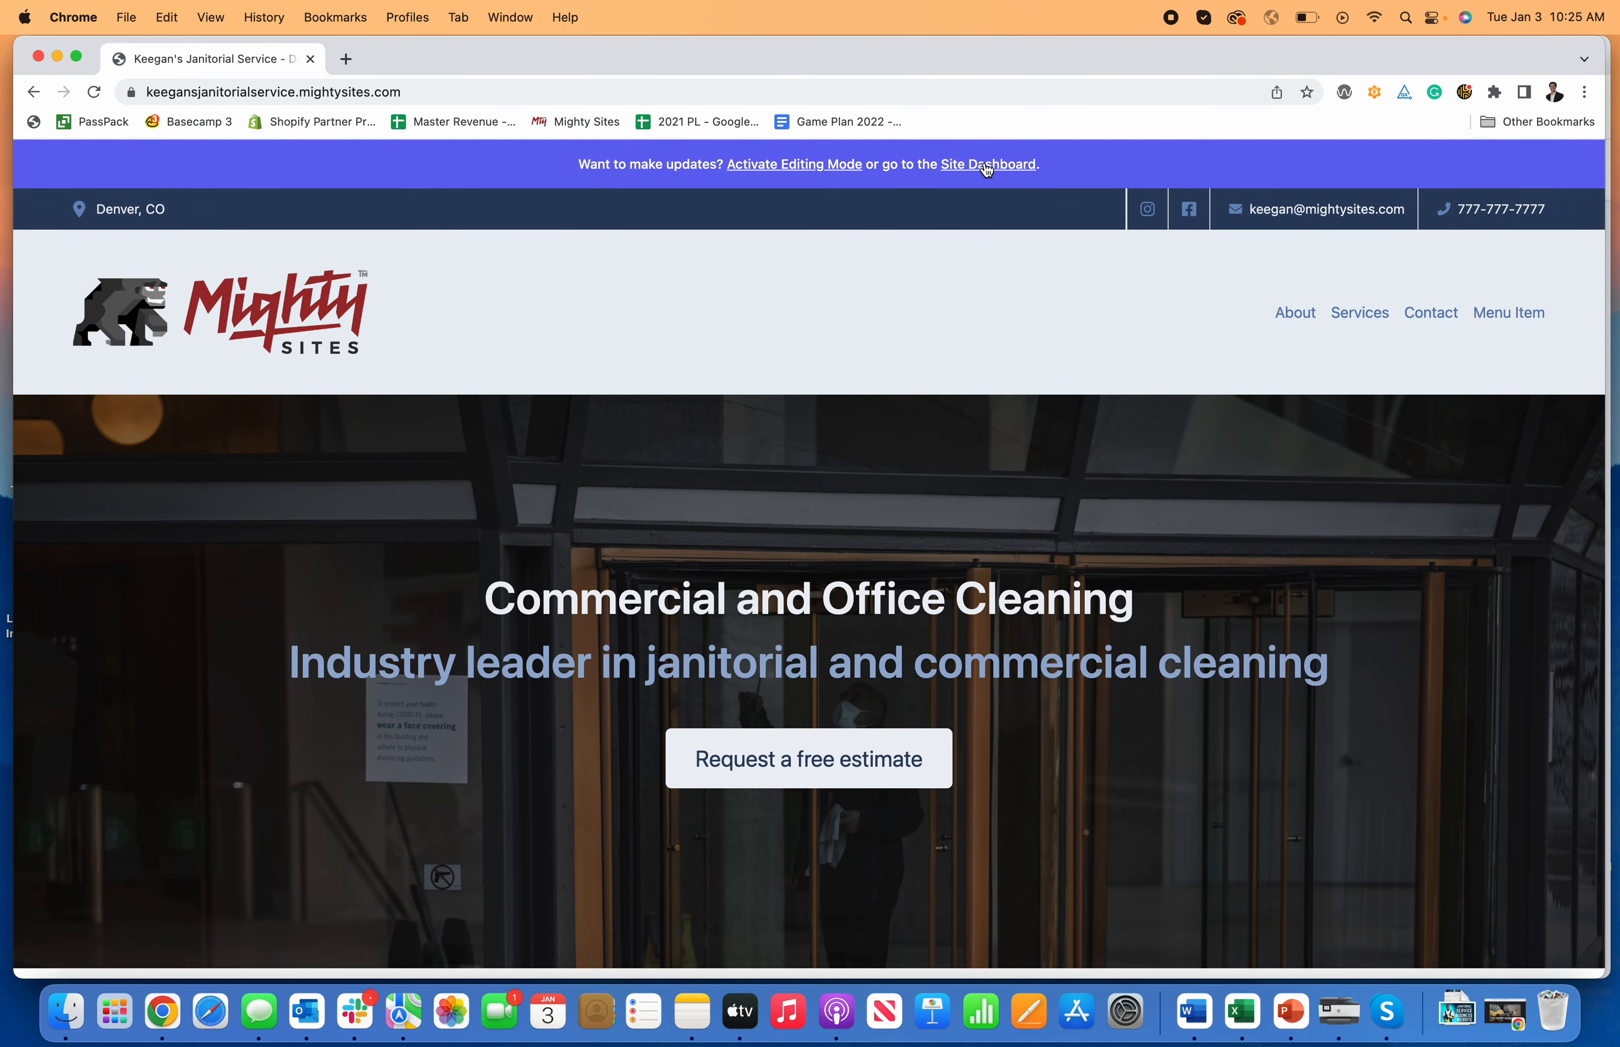
click(987, 168)
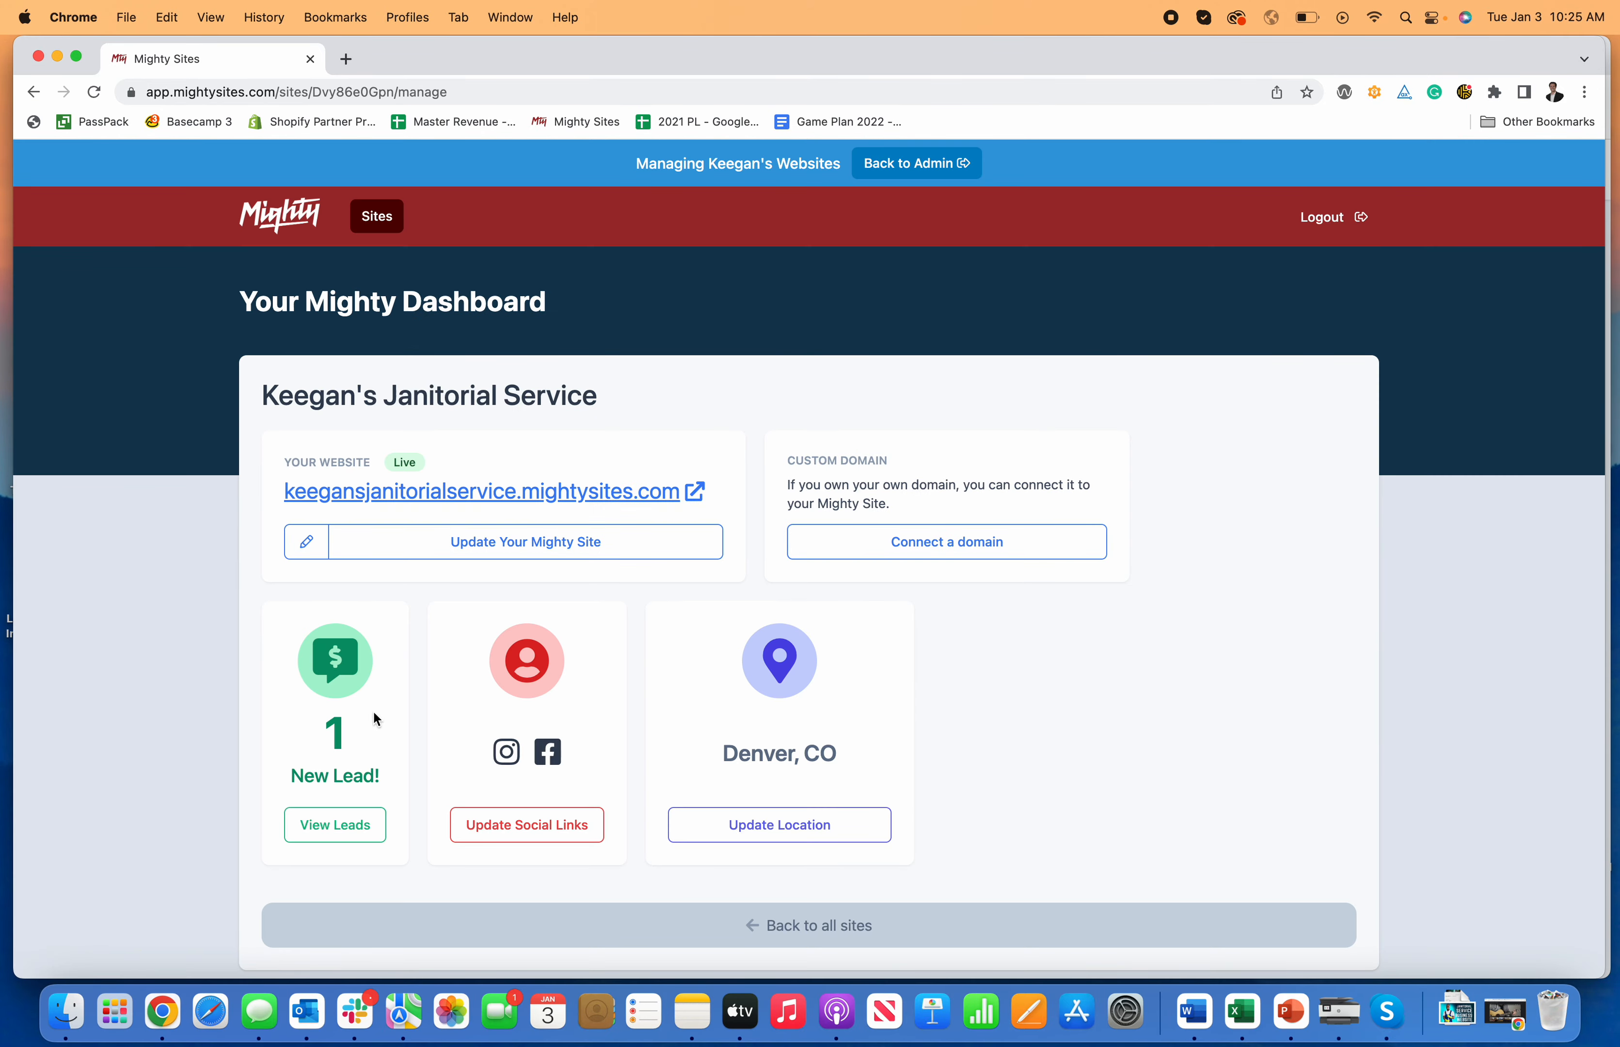
Step: View the test lead's details under View Leads, then open the live website in a new tab
click(355, 843)
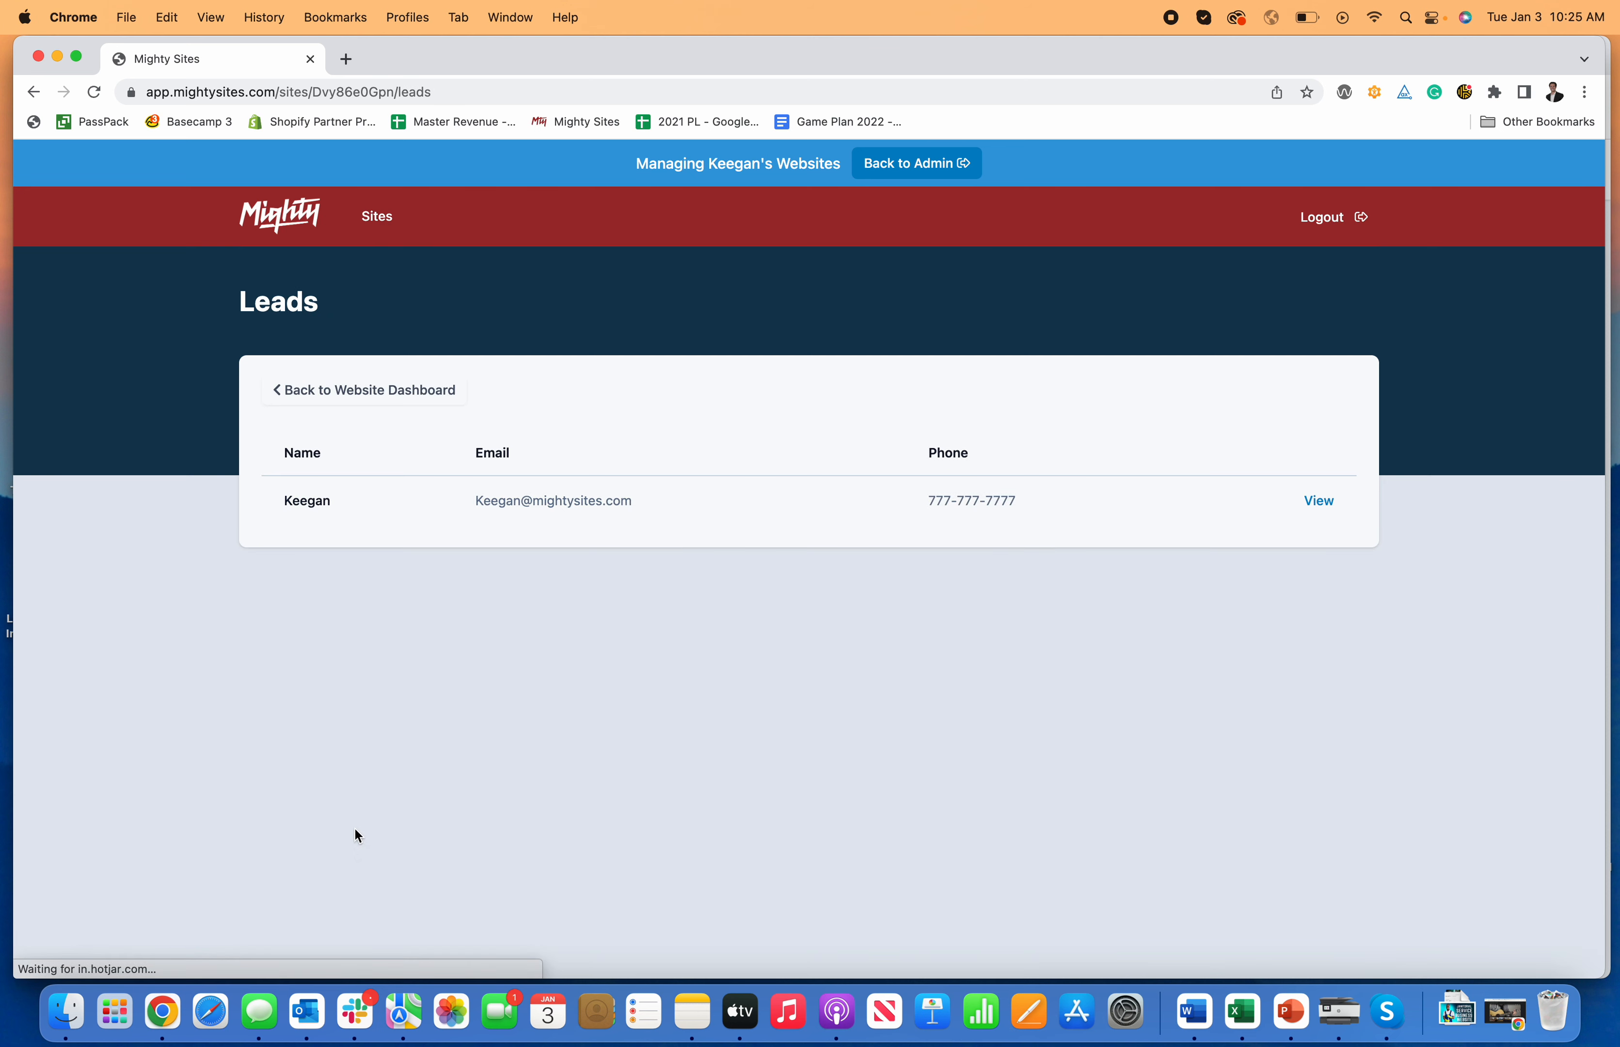
click(1321, 507)
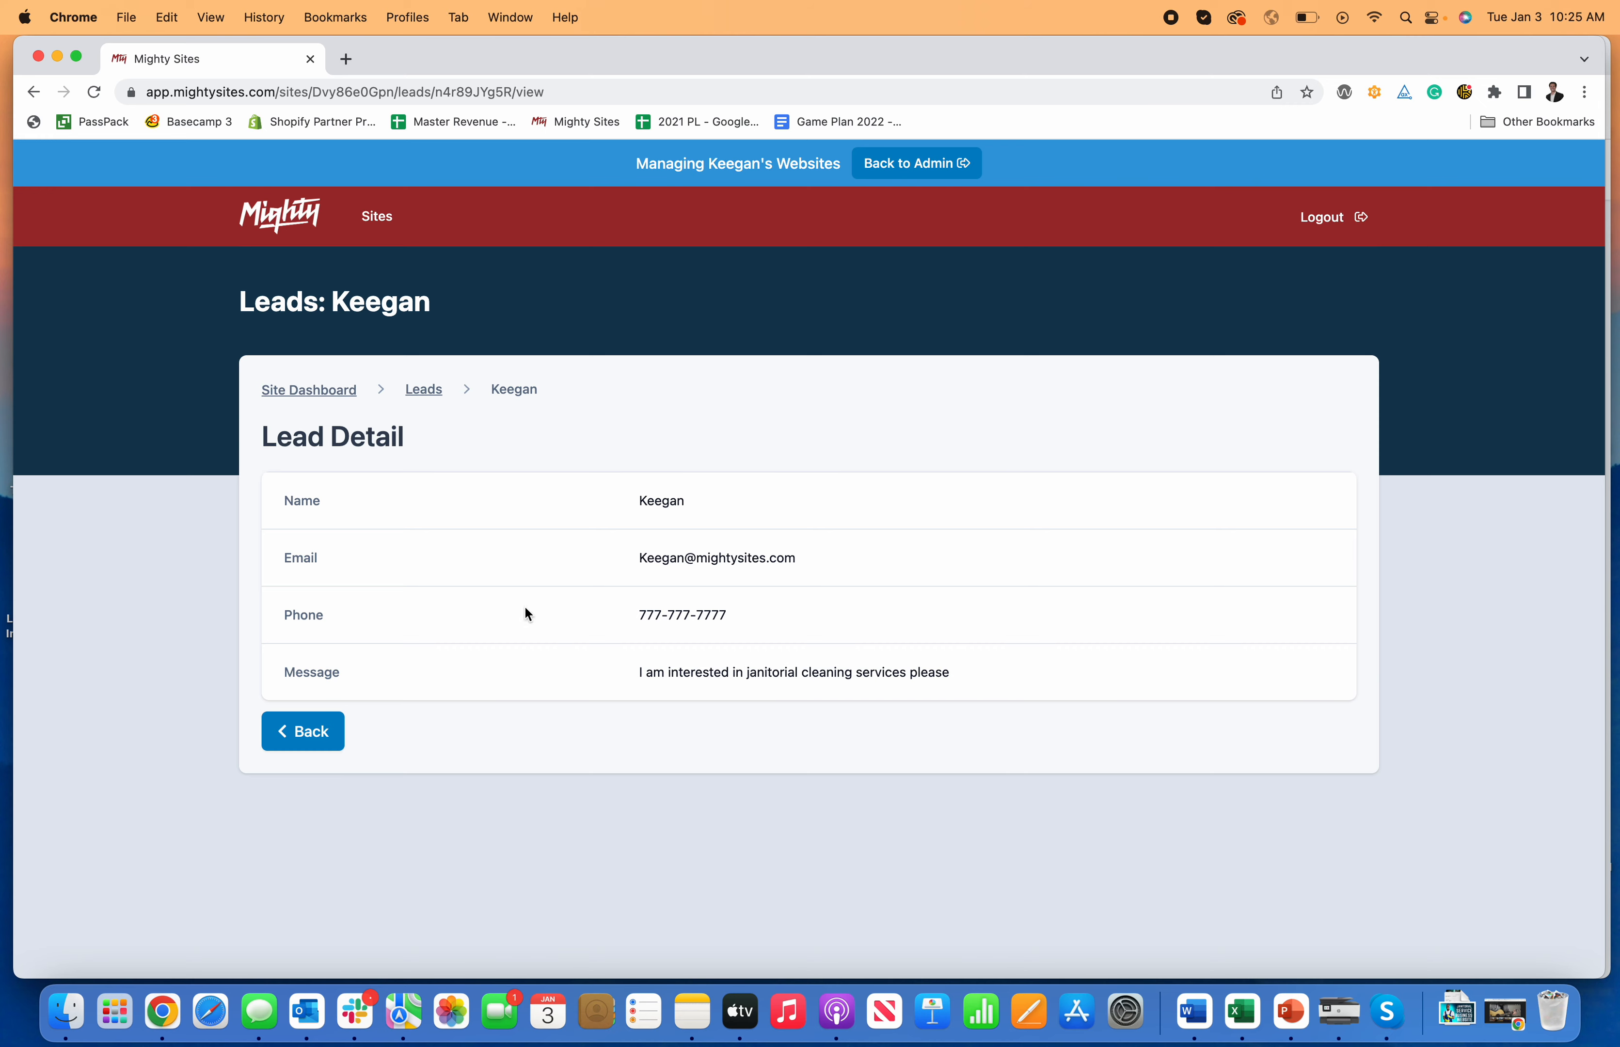
click(308, 389)
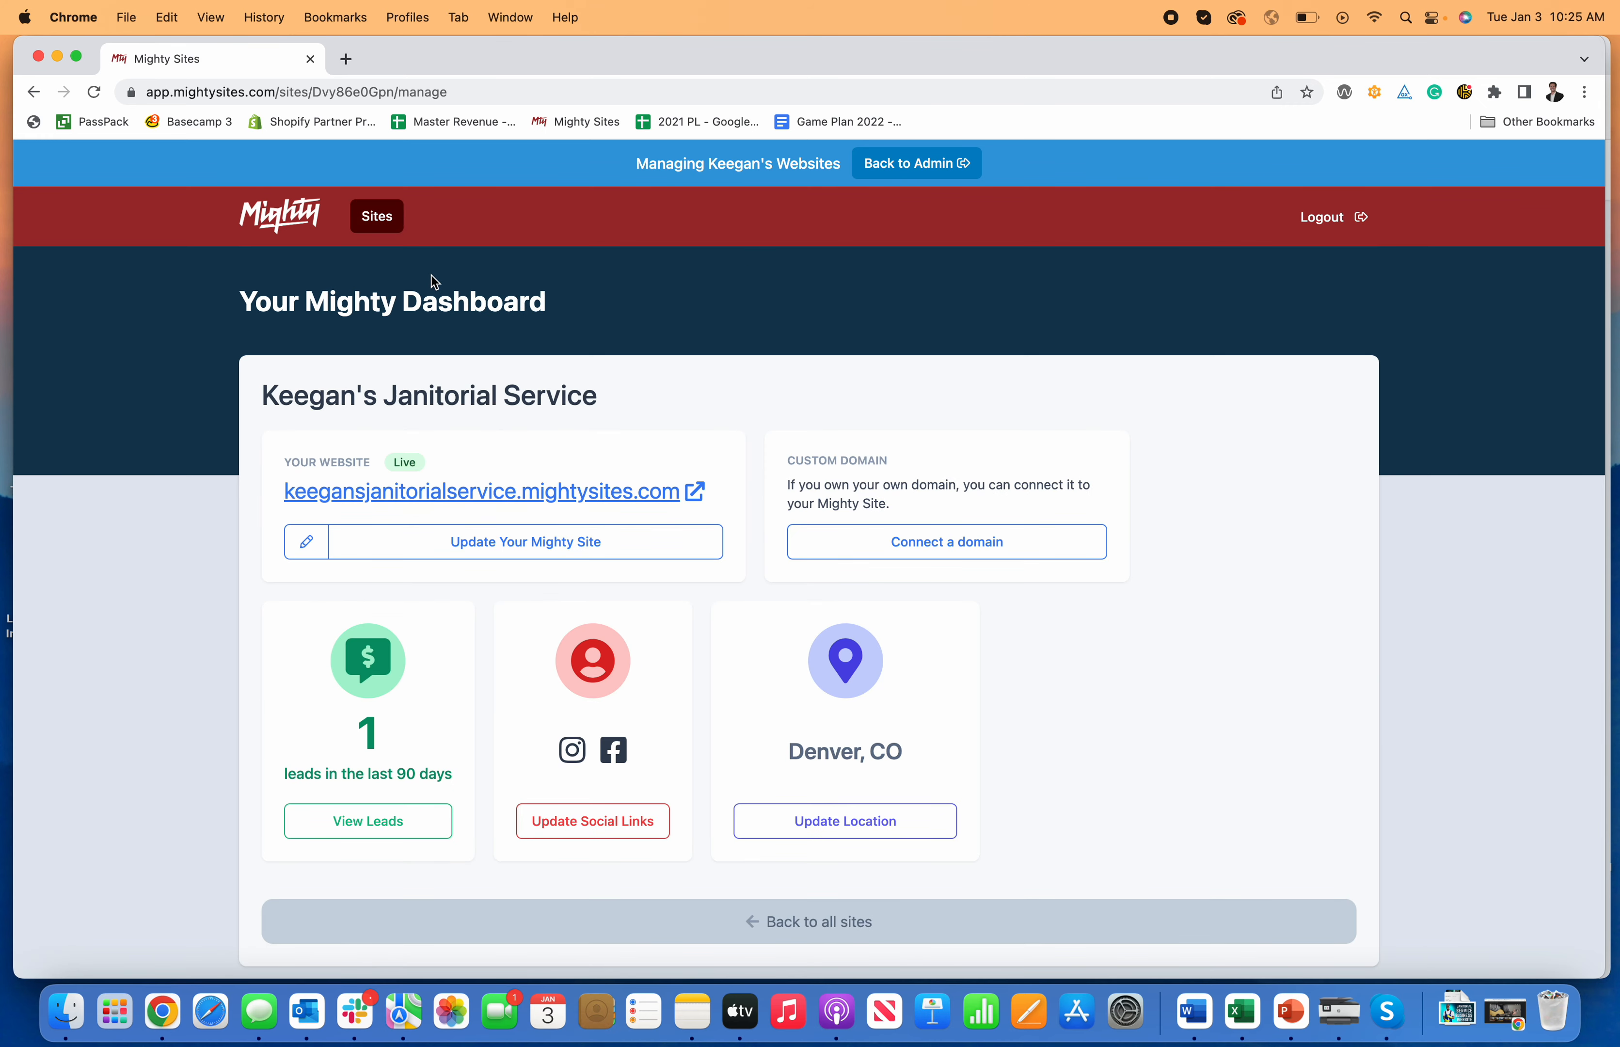
scroll(856, 586, down, 2)
scroll(857, 585, up, 2)
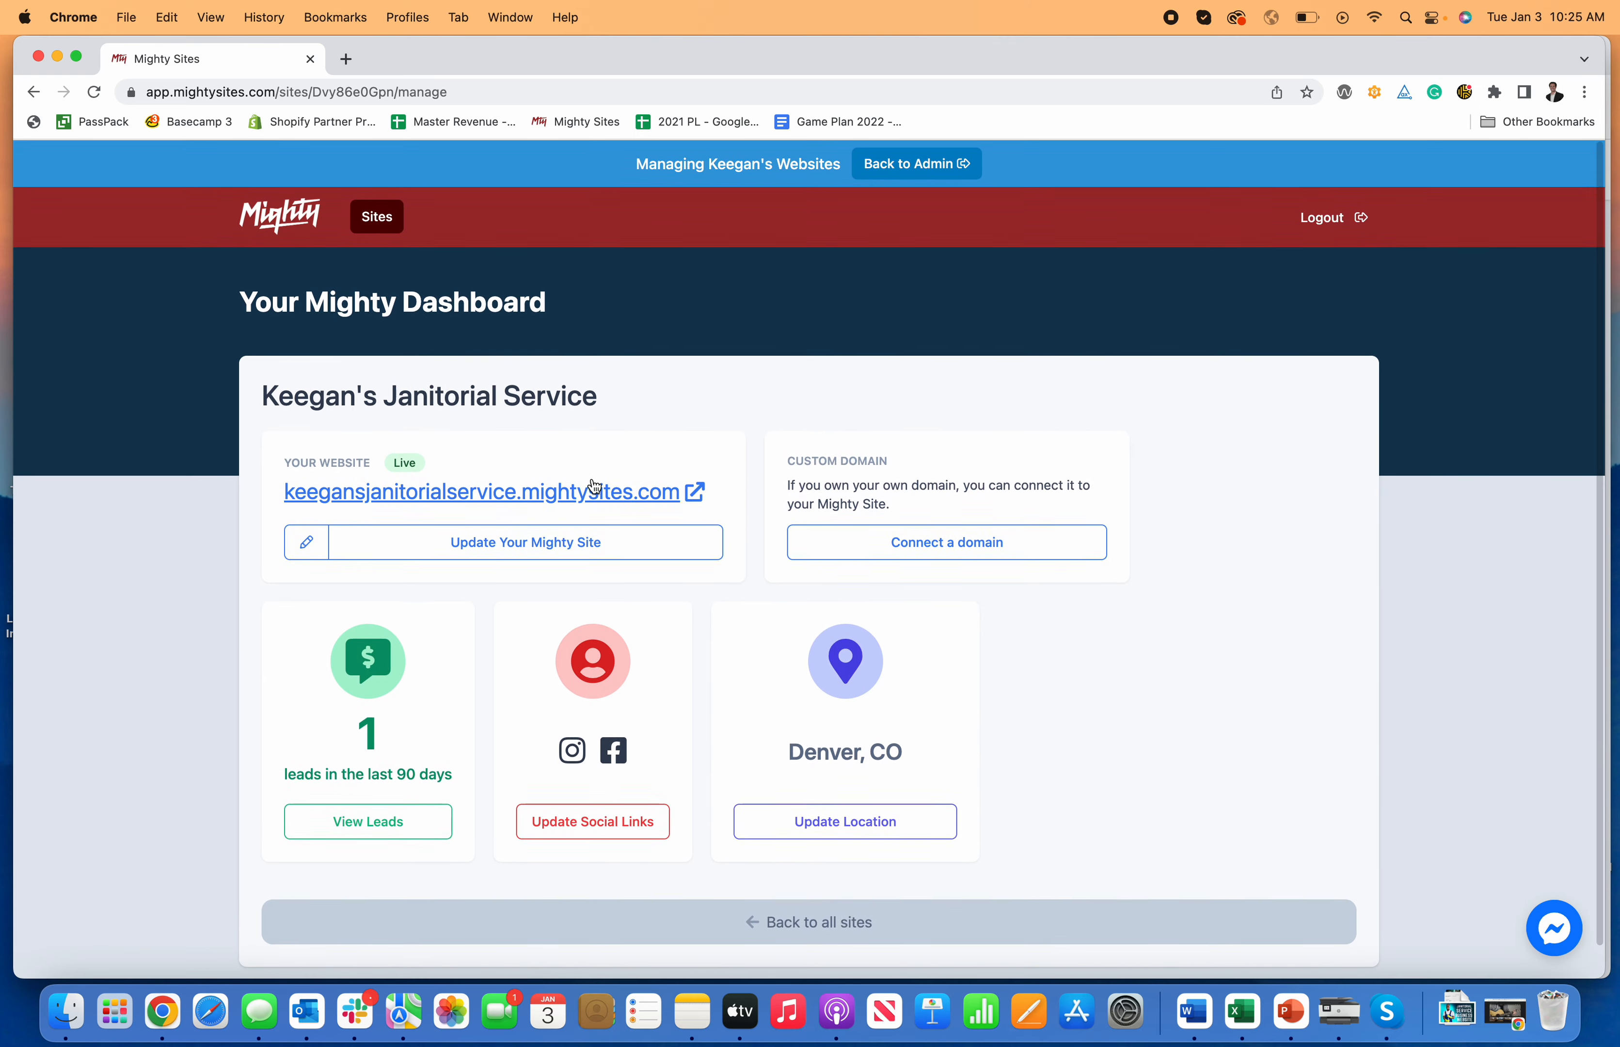
click(593, 490)
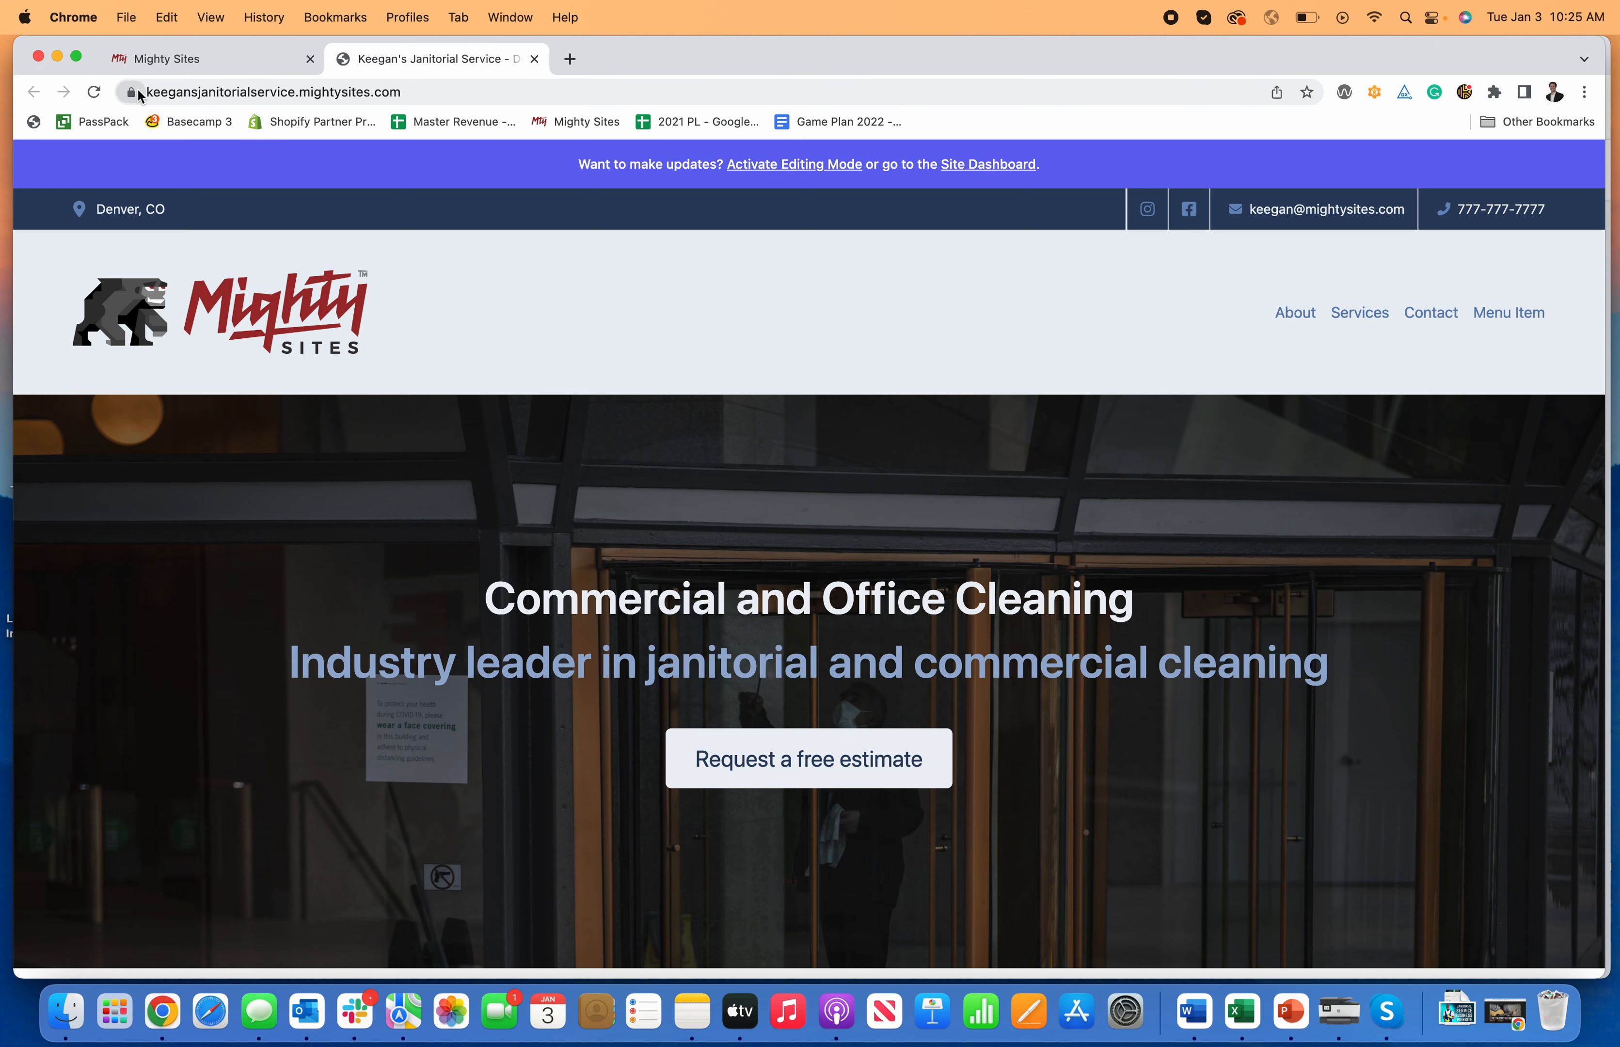
click(131, 92)
click(136, 95)
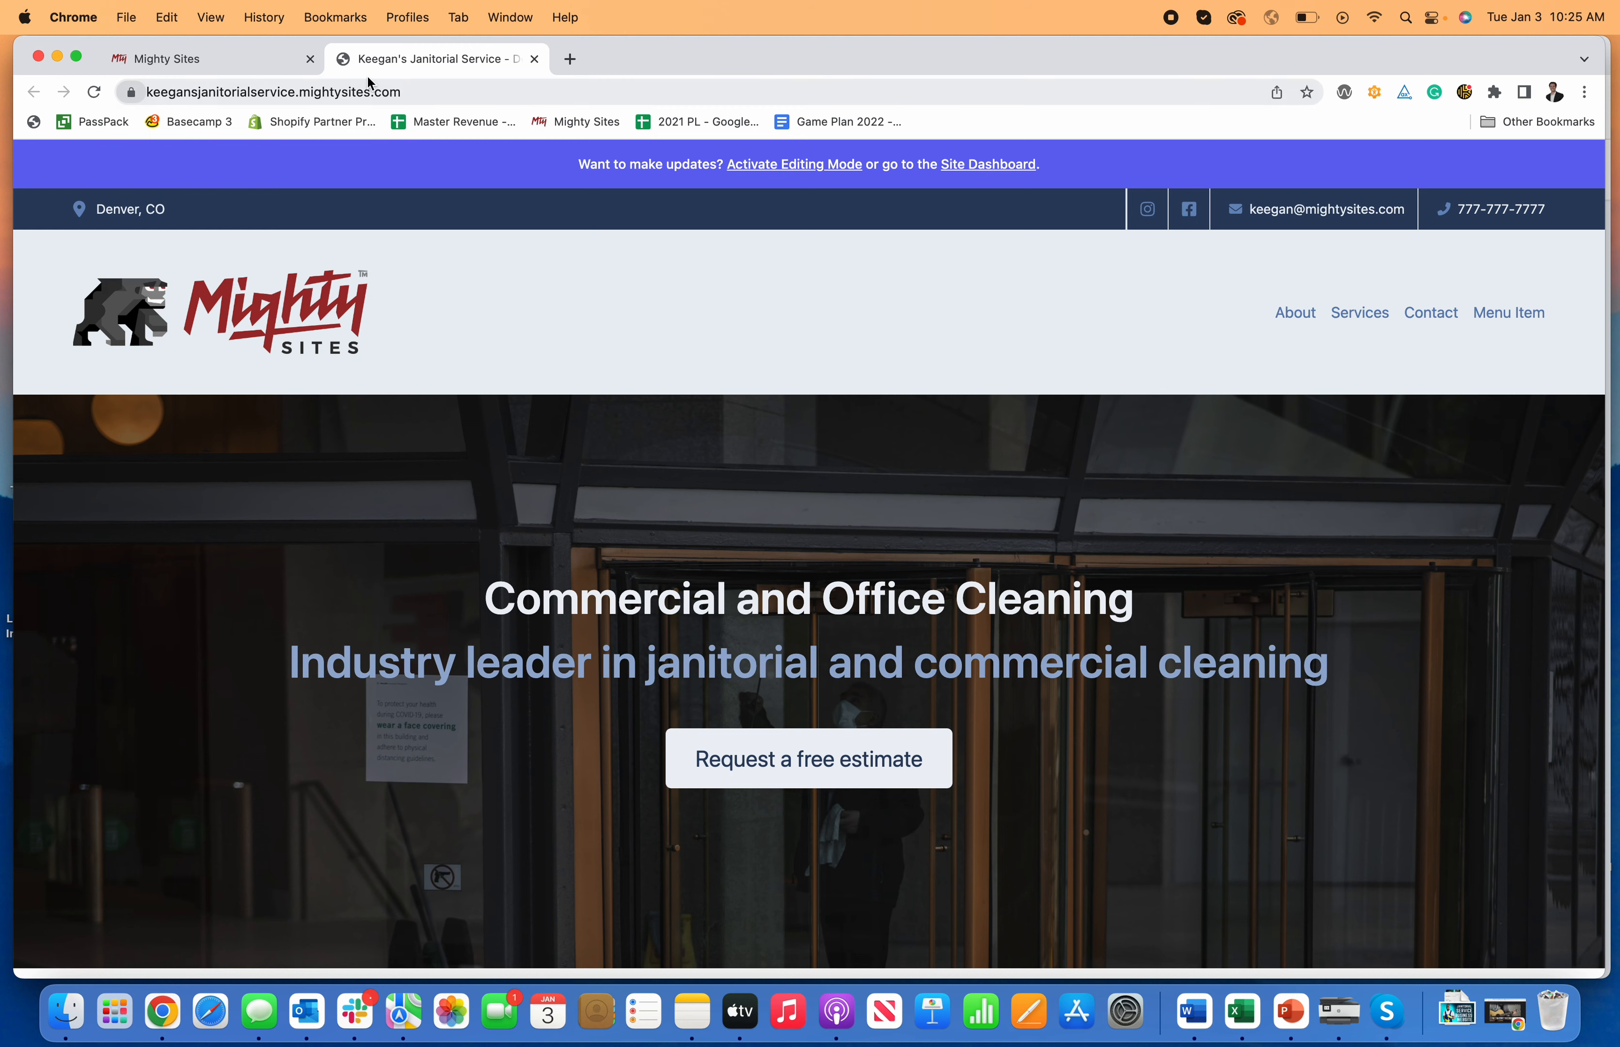
click(535, 61)
click(885, 542)
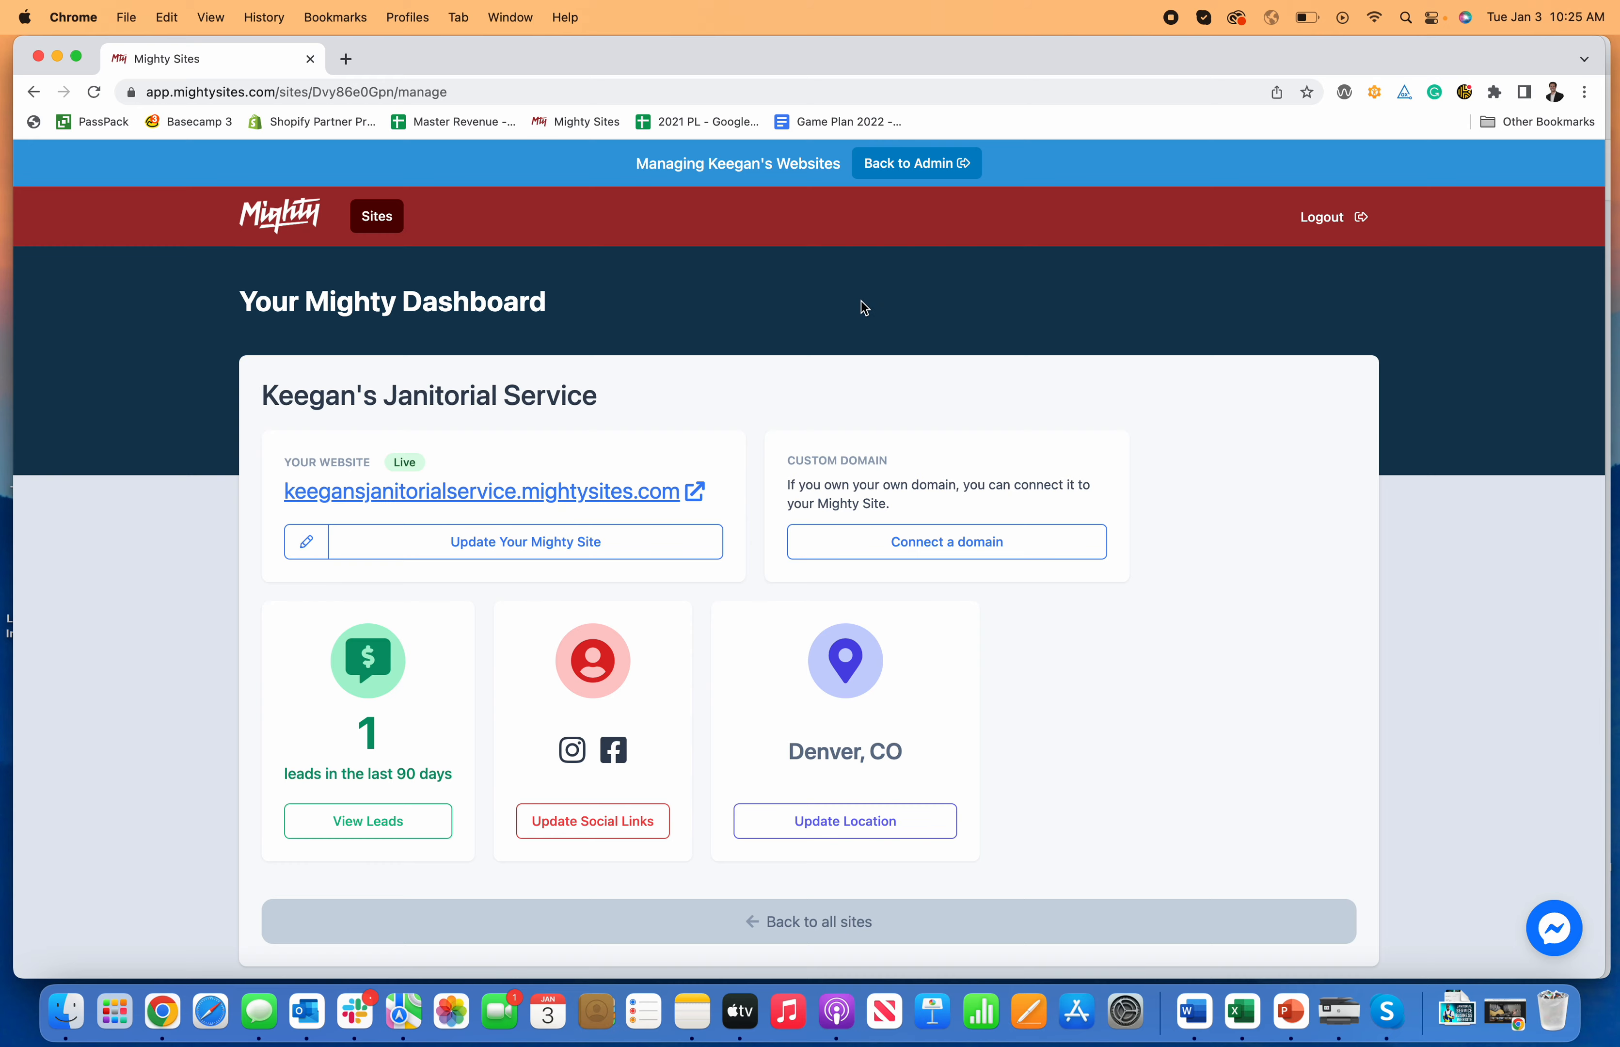
click(468, 493)
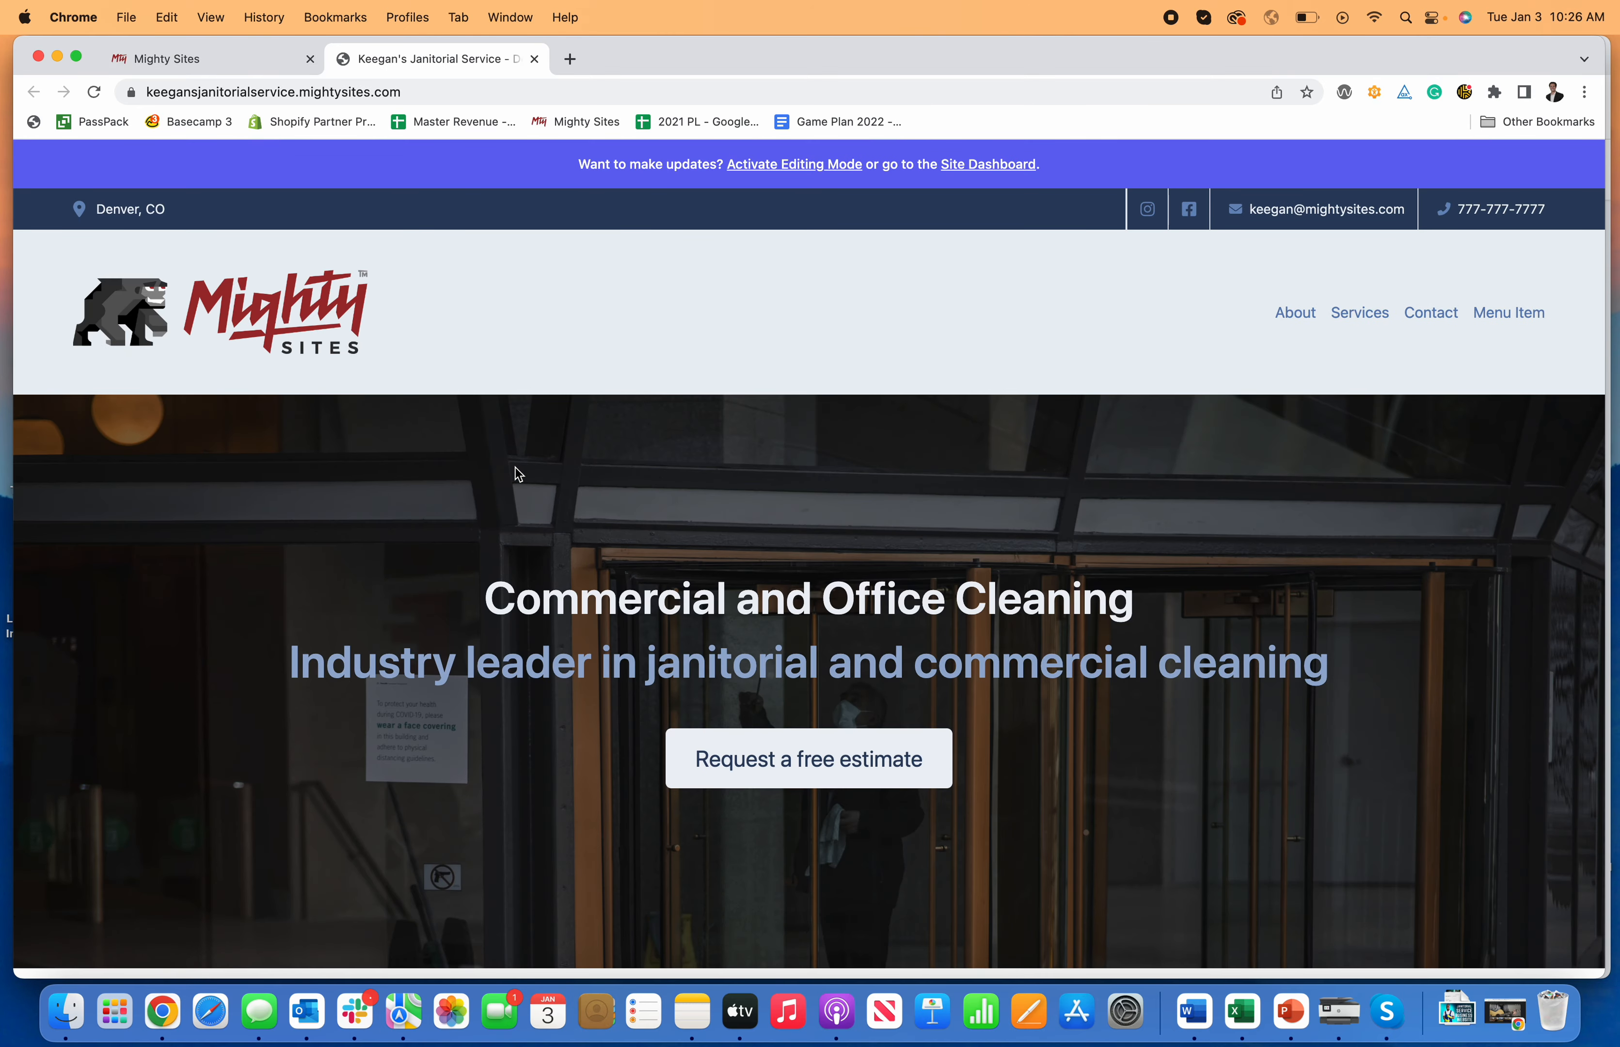
scroll(517, 467, down, 3)
scroll(516, 466, down, 12)
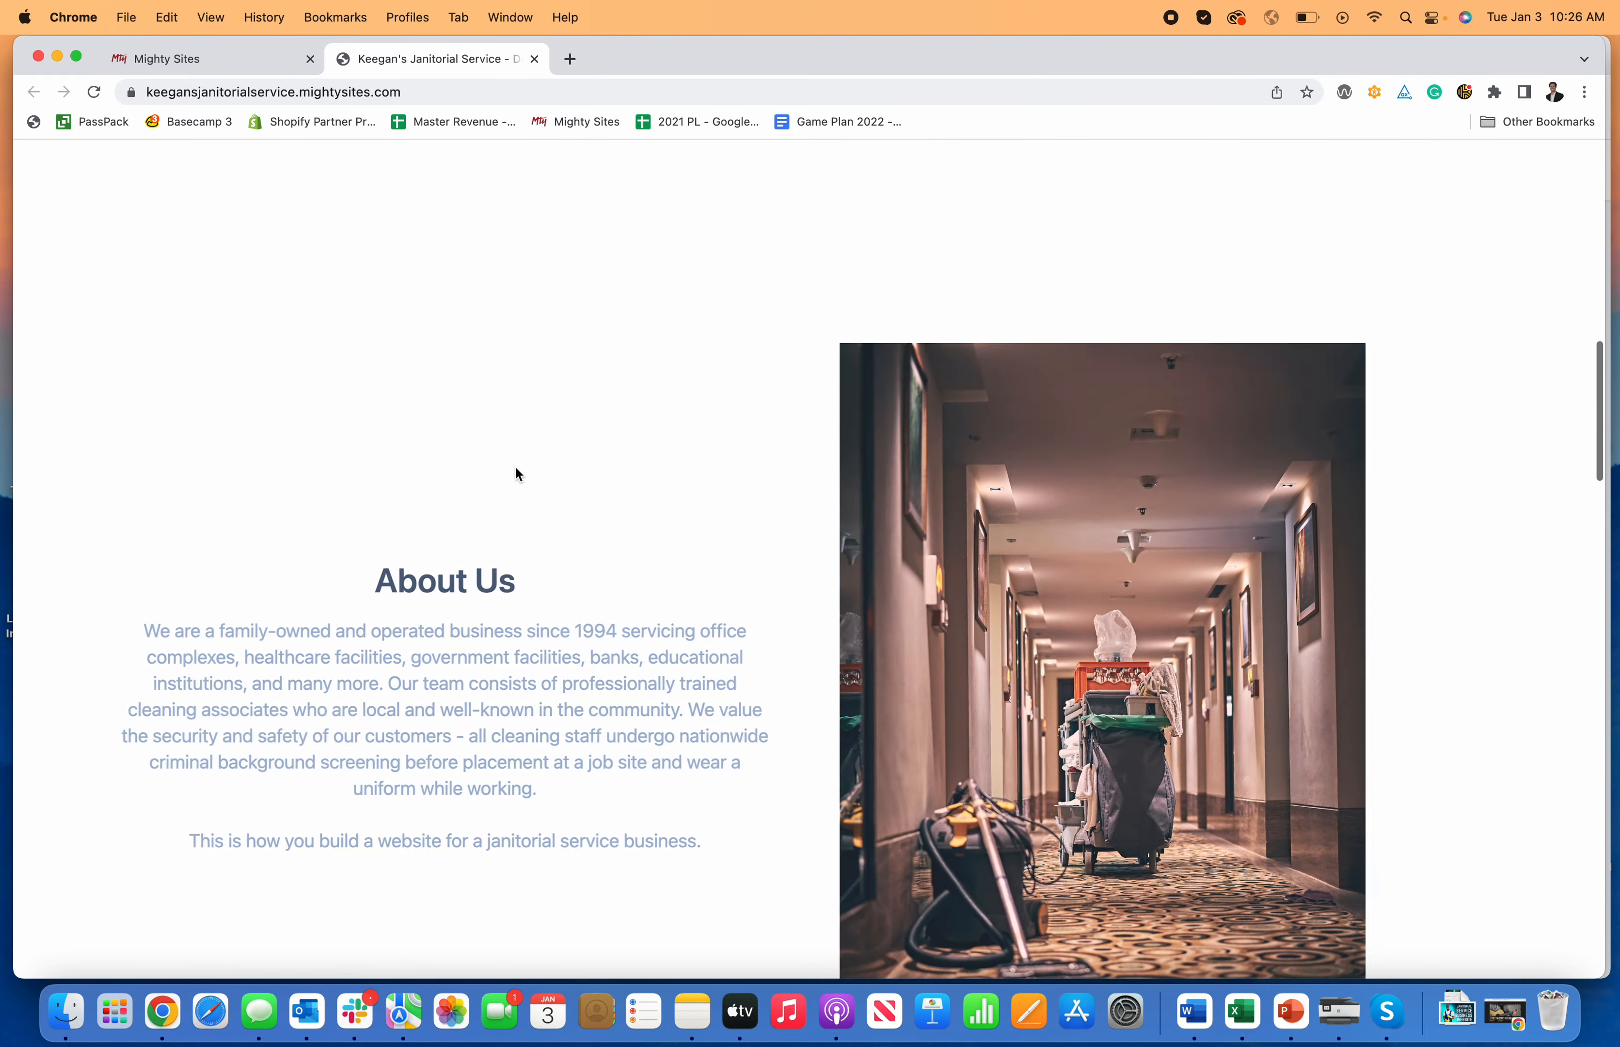
scroll(515, 466, up, 15)
scroll(690, 322, up, 5)
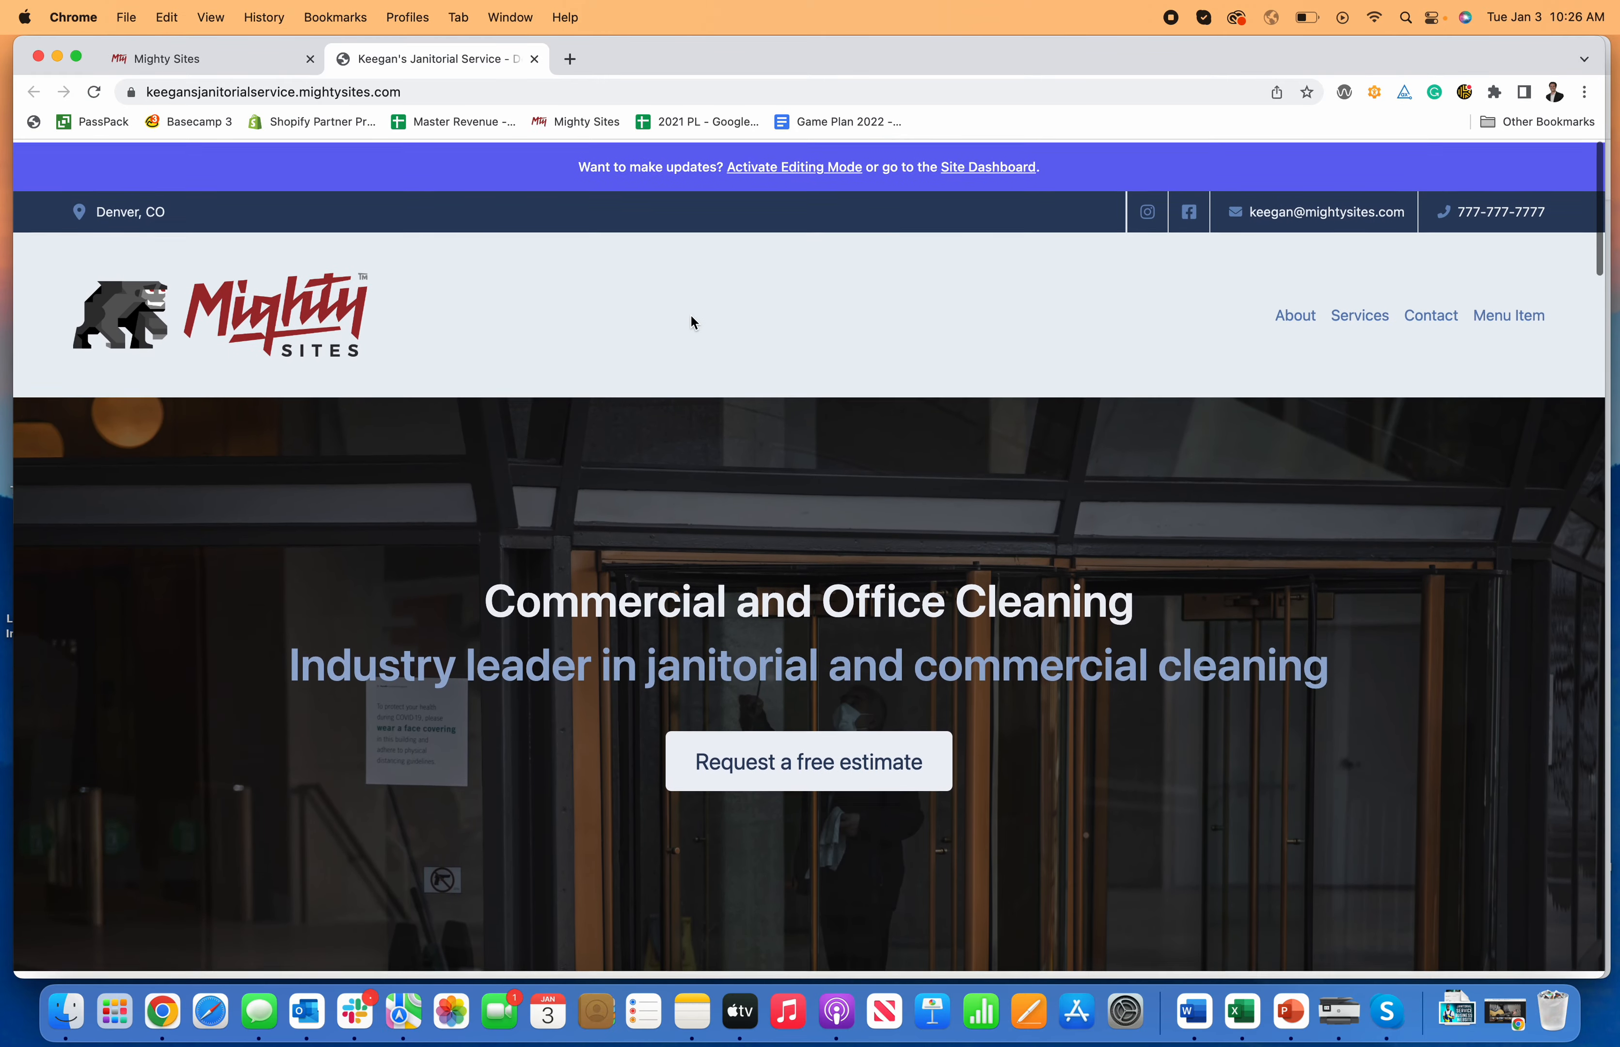